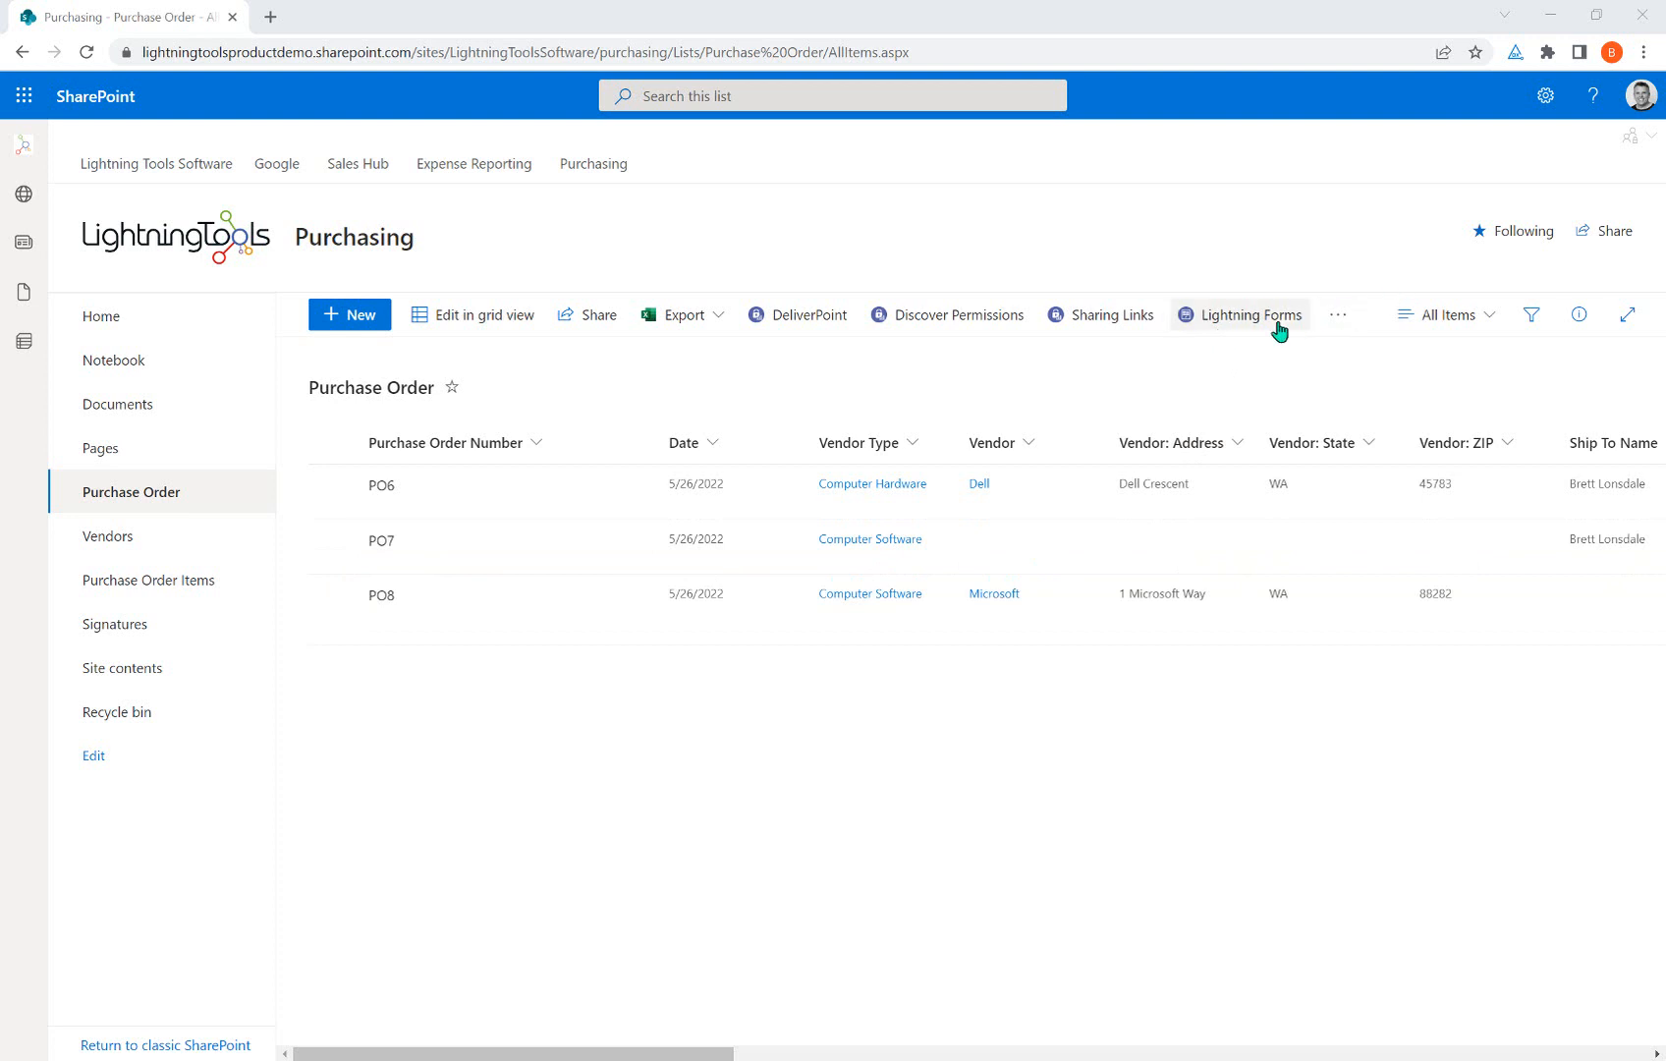
Open the Lightning Forms overview for the Purchase Order list from the command bar.
{"action": "left_click", "coordinate": [1246, 319]}
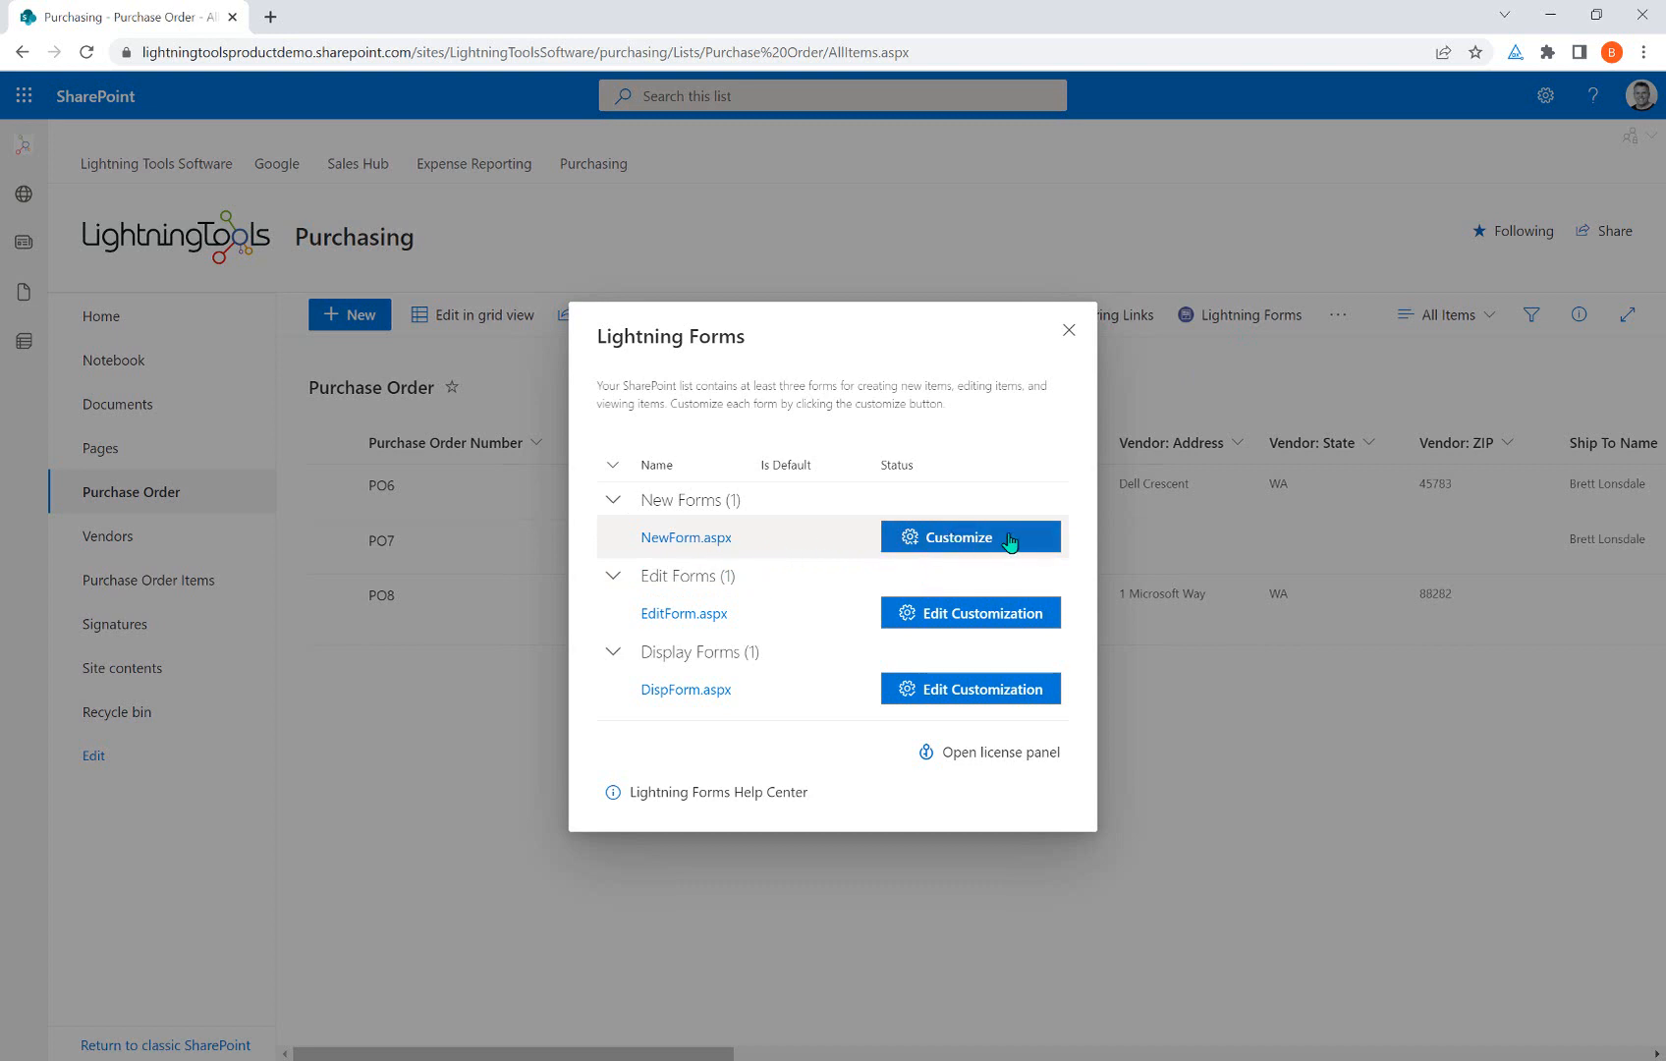
Customize NewForm.aspx in the Lightning Forms designer and open its Form settings.
{"action": "left_click", "coordinate": [951, 540]}
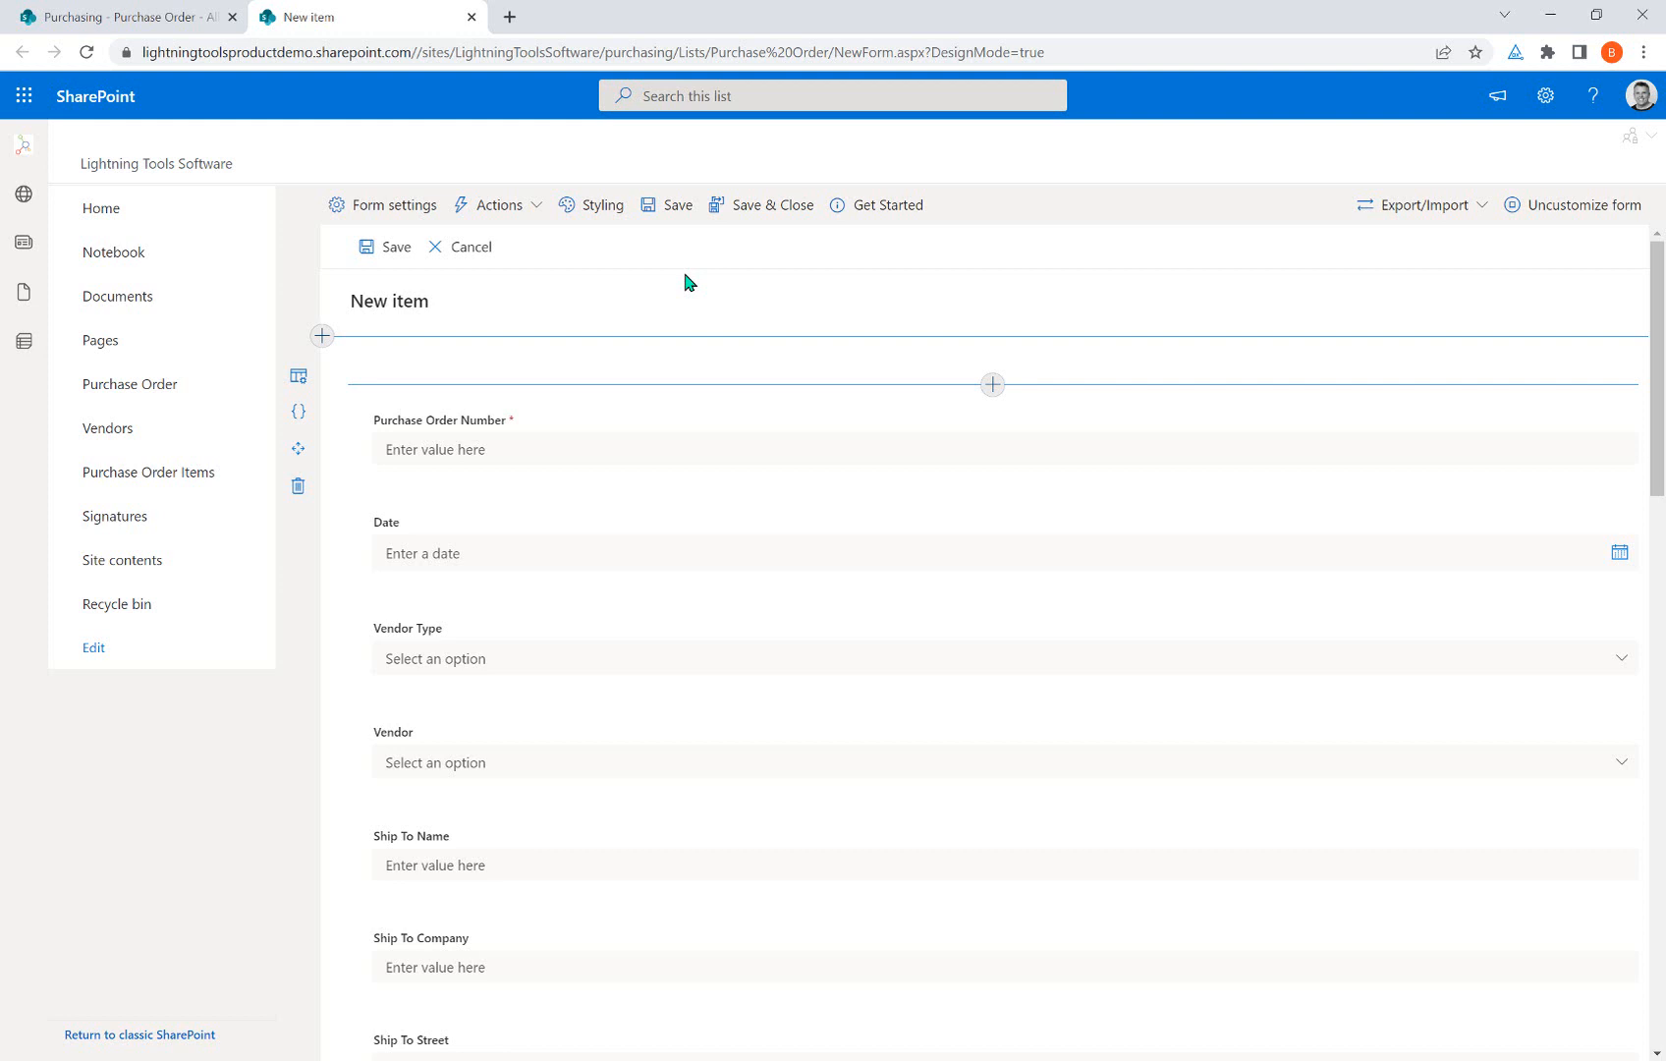
{"action": "left_click", "coordinate": [394, 220]}
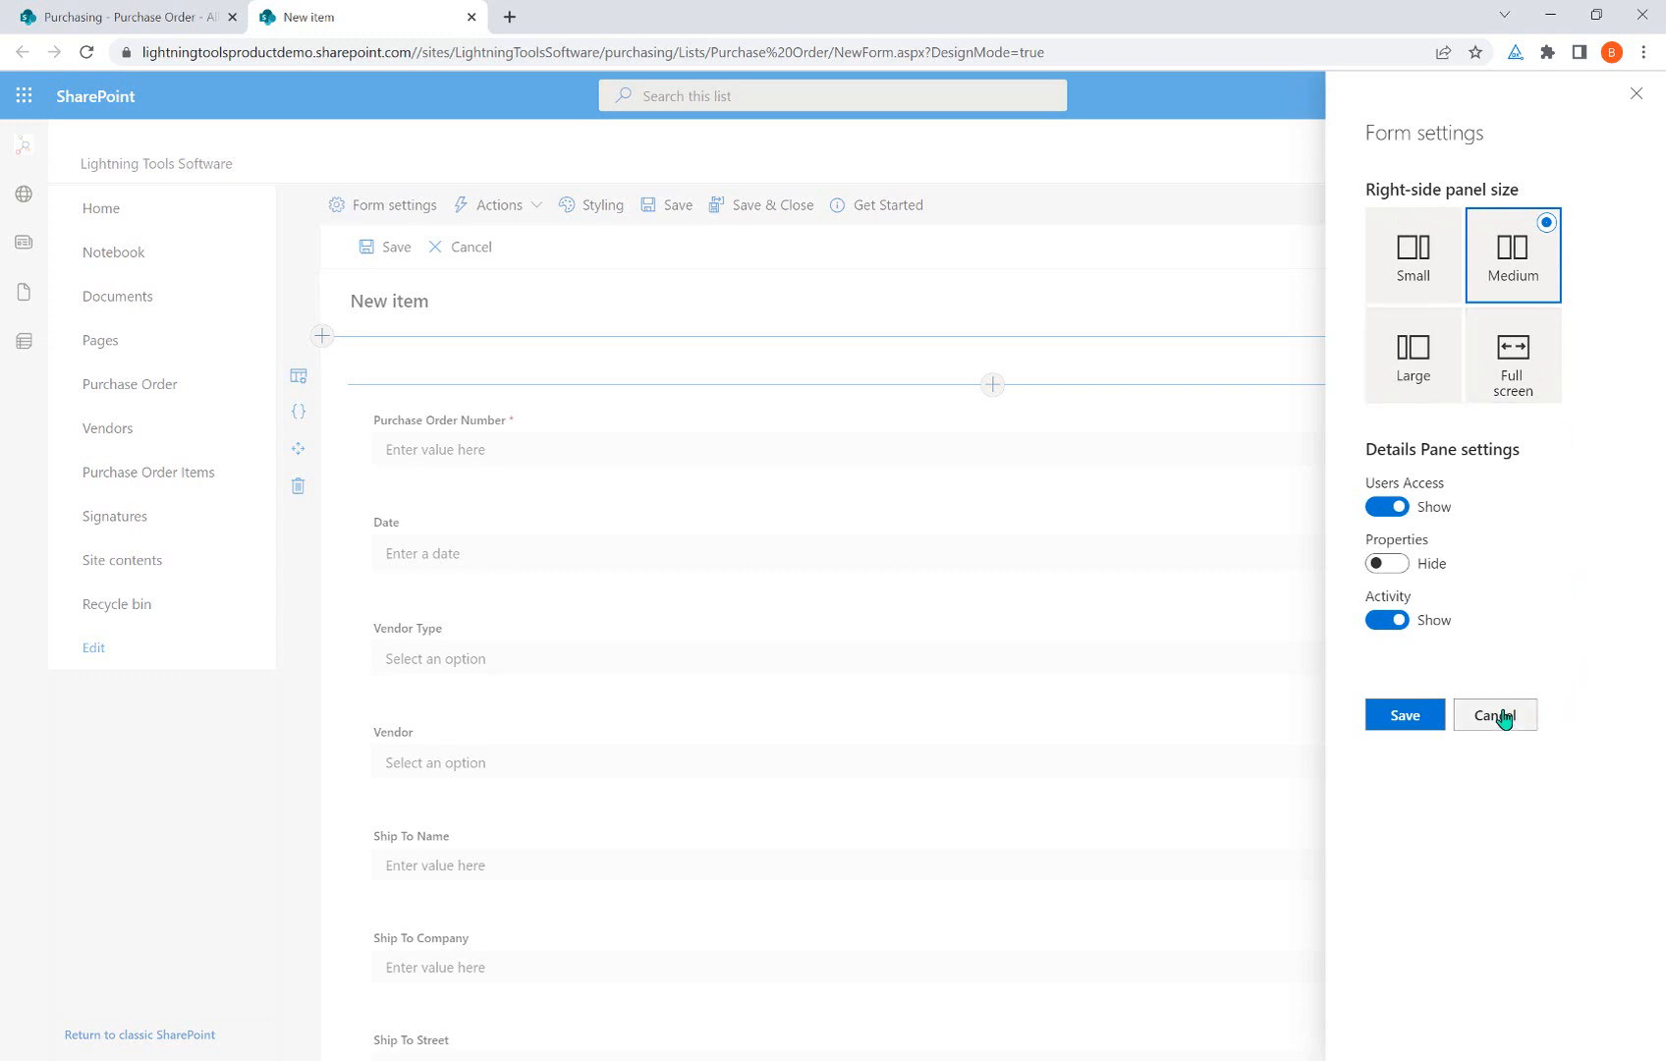
Return to the Purchase Order list tab and close the Lightning Forms dialog.
{"action": "left_click", "coordinate": [161, 17]}
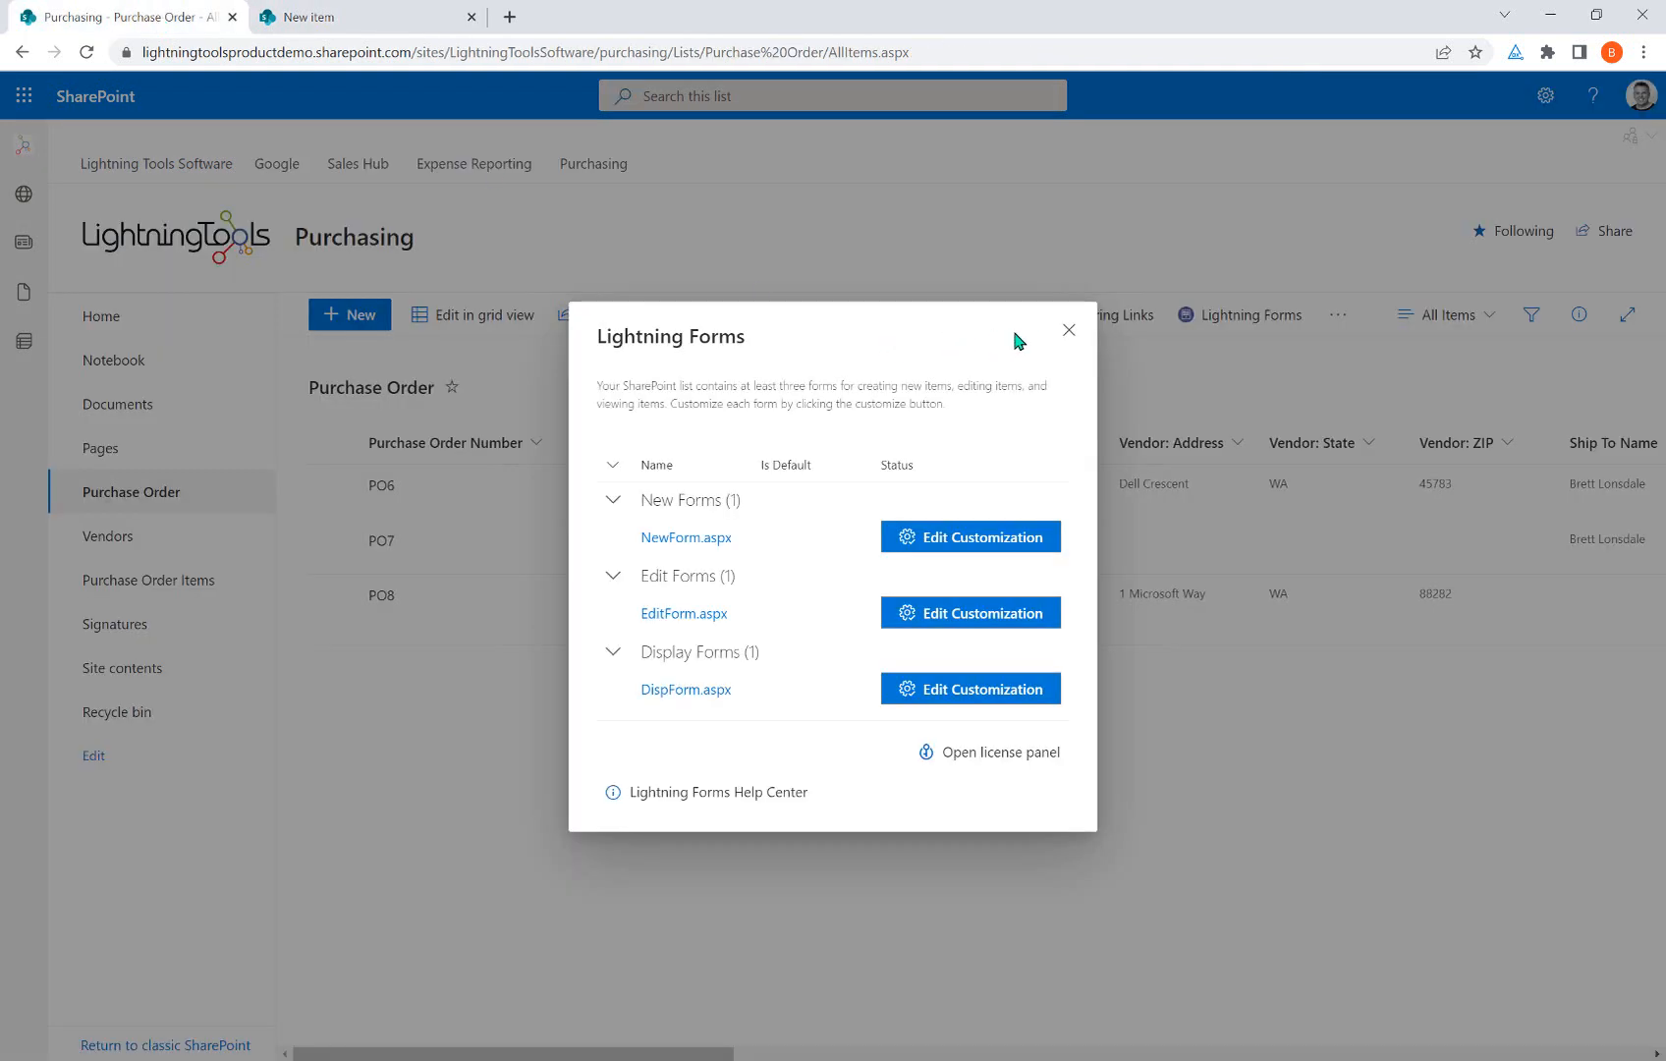
{"action": "left_click", "coordinate": [1069, 331]}
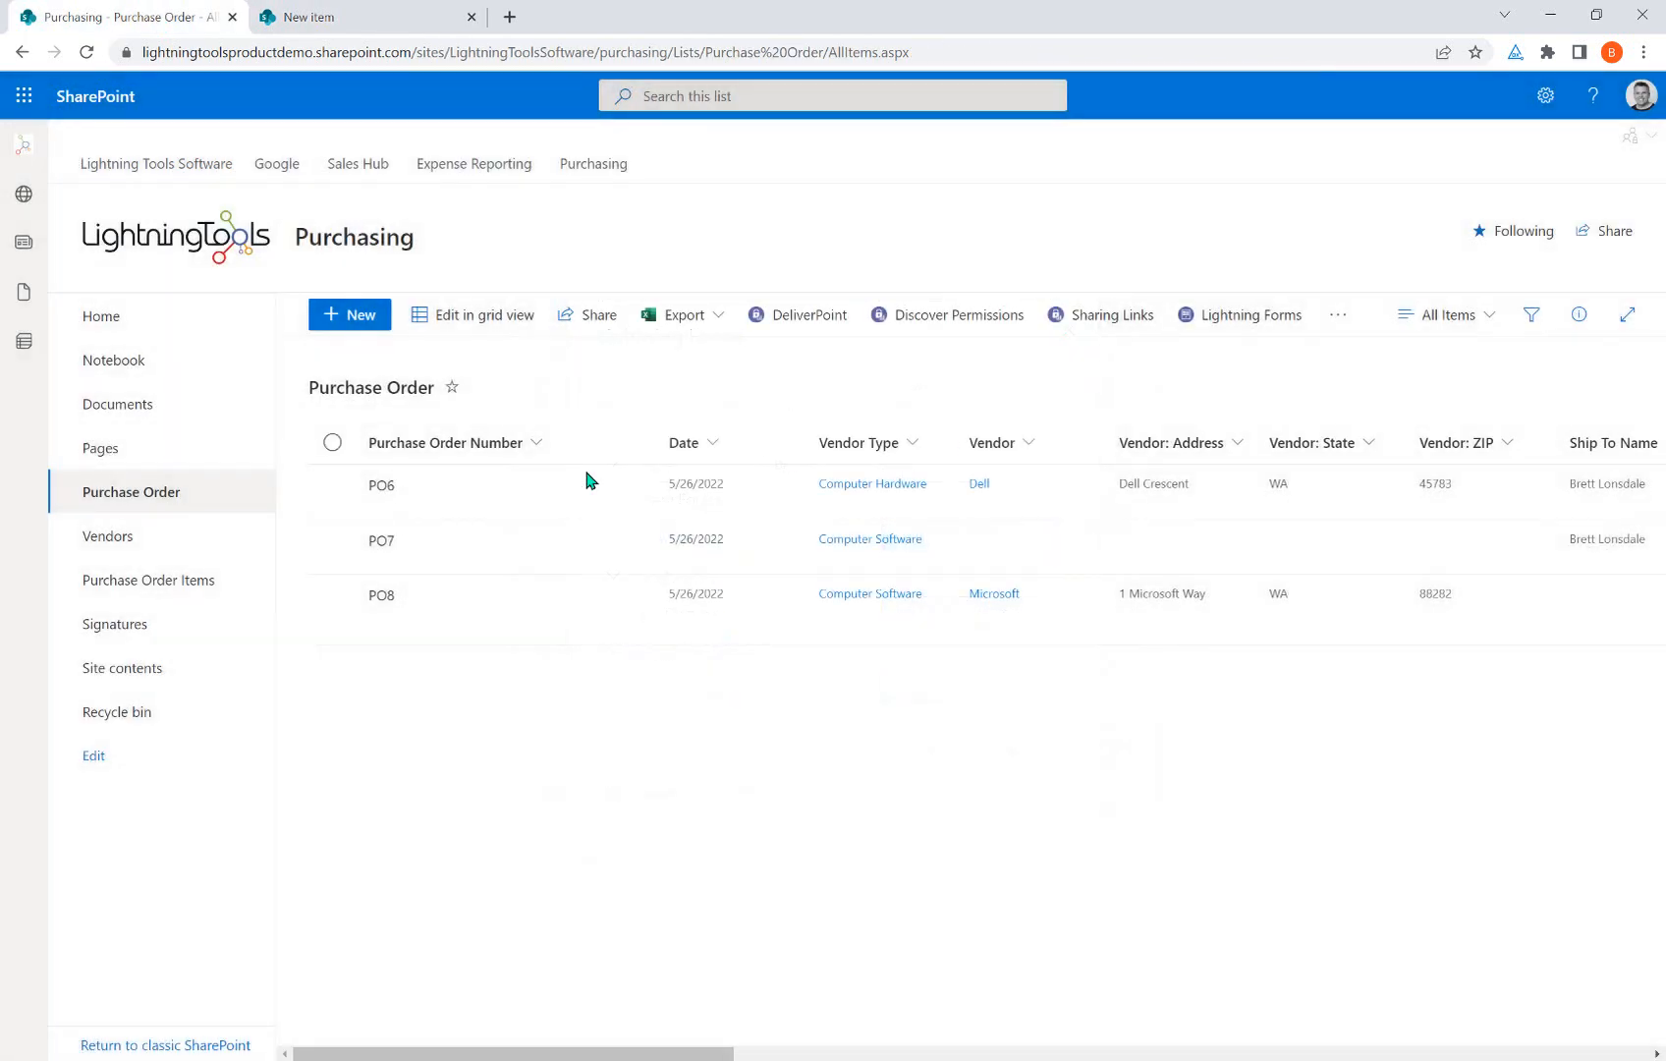
{"action": "left_click", "coordinate": [356, 320]}
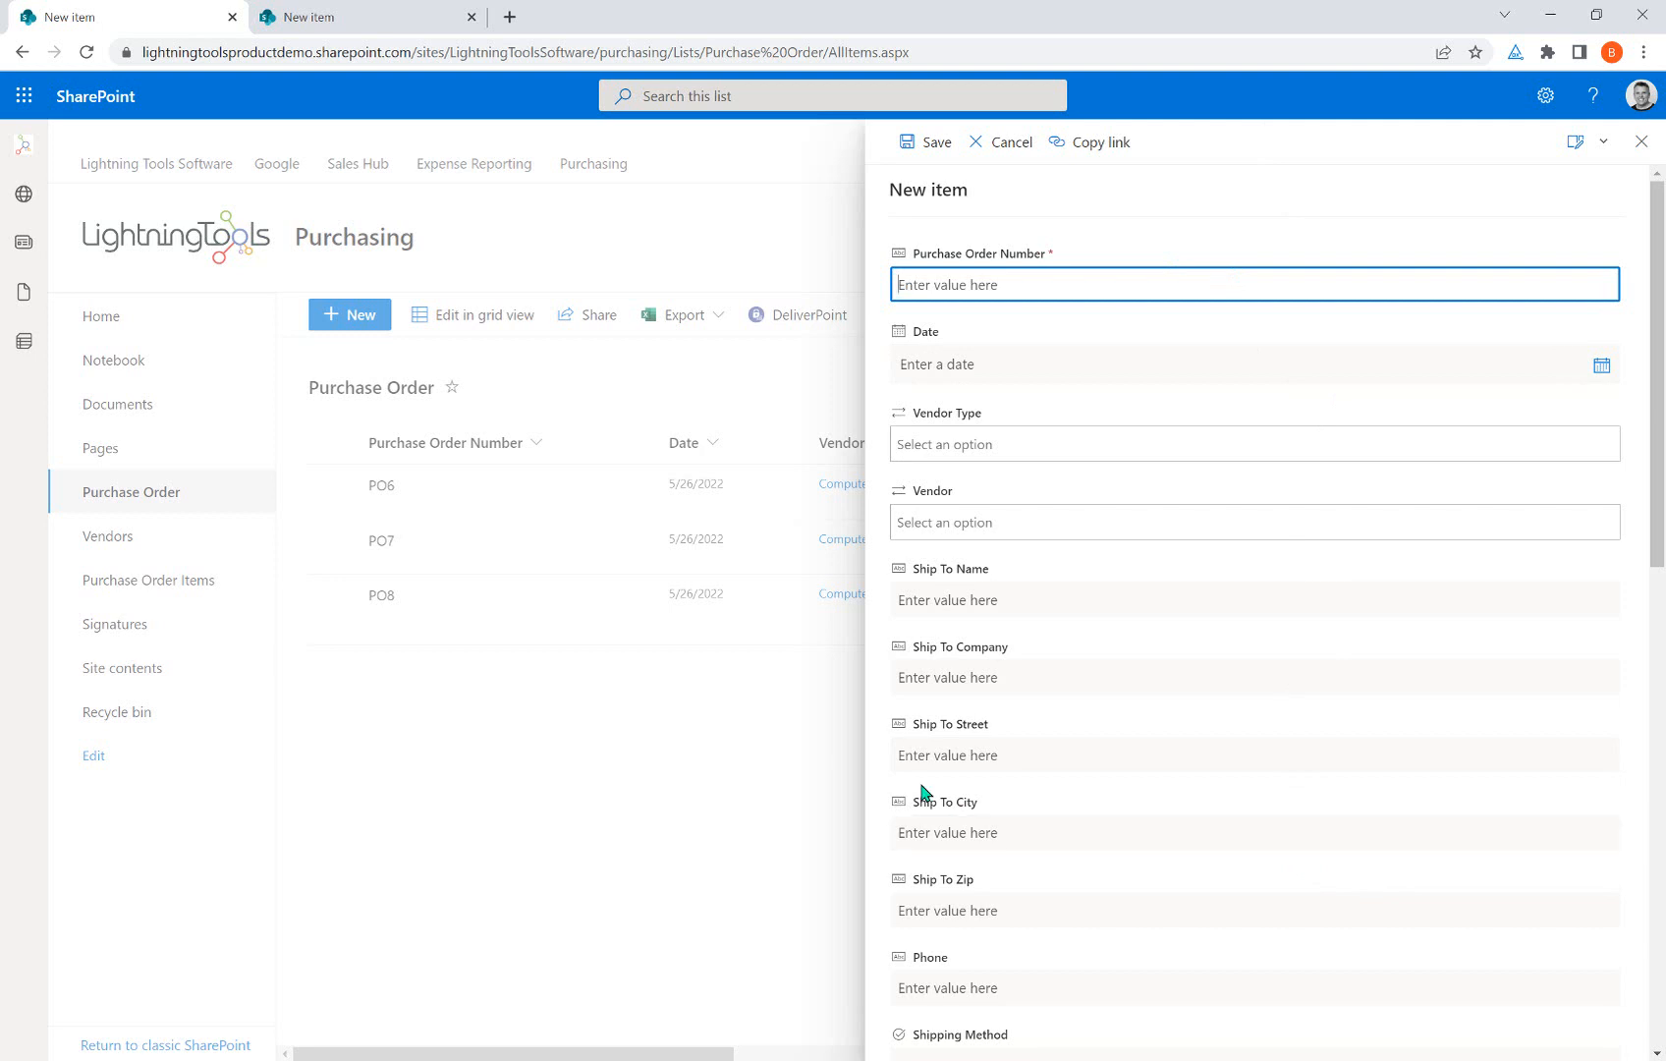
{"action": "left_click", "coordinate": [403, 29]}
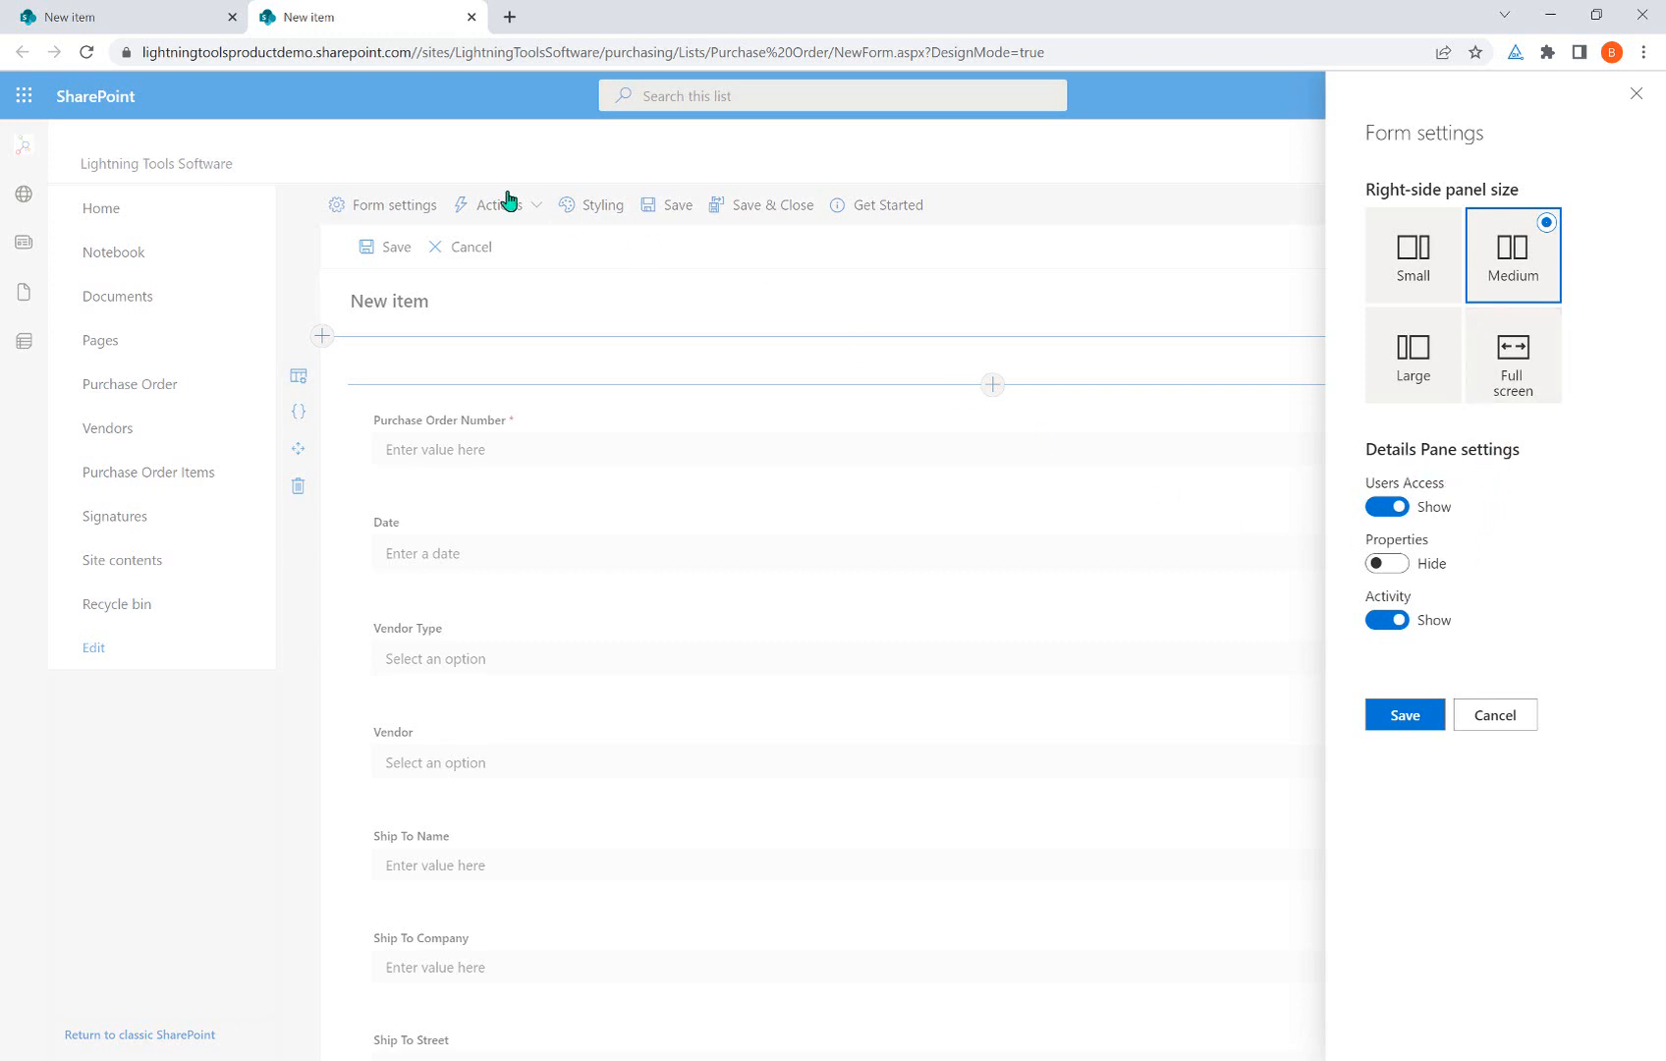
{"action": "left_click", "coordinate": [111, 19]}
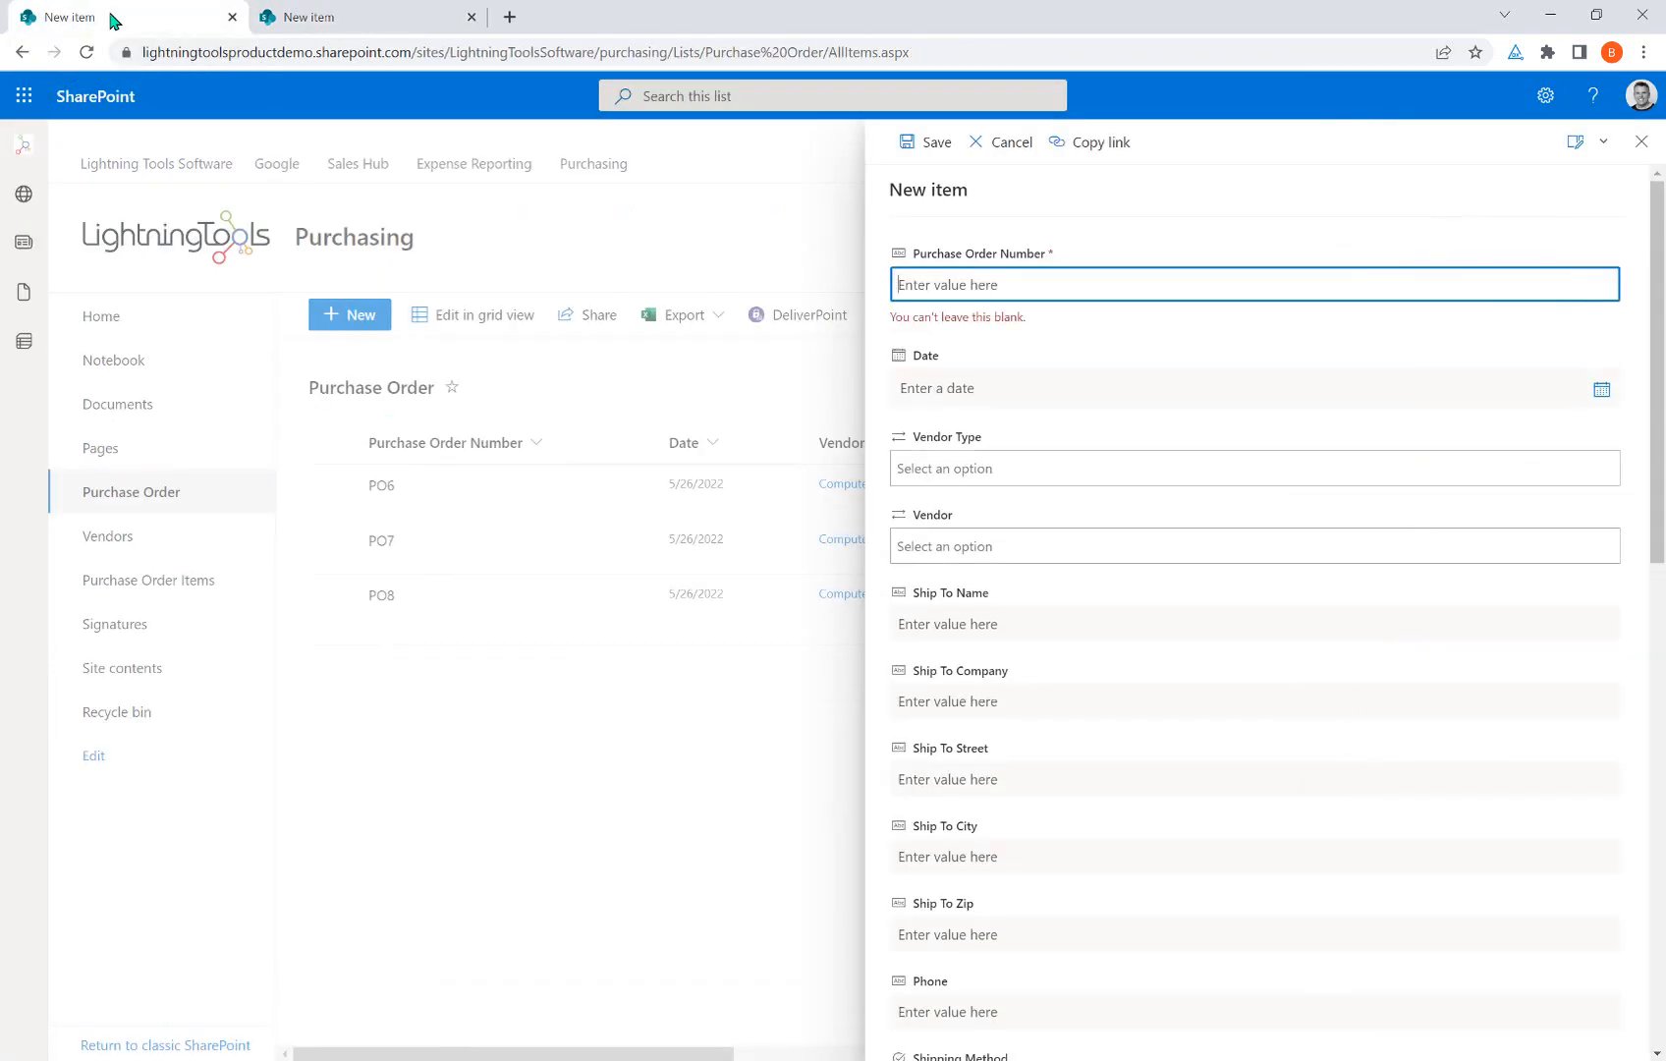
{"action": "left_click", "coordinate": [1641, 139]}
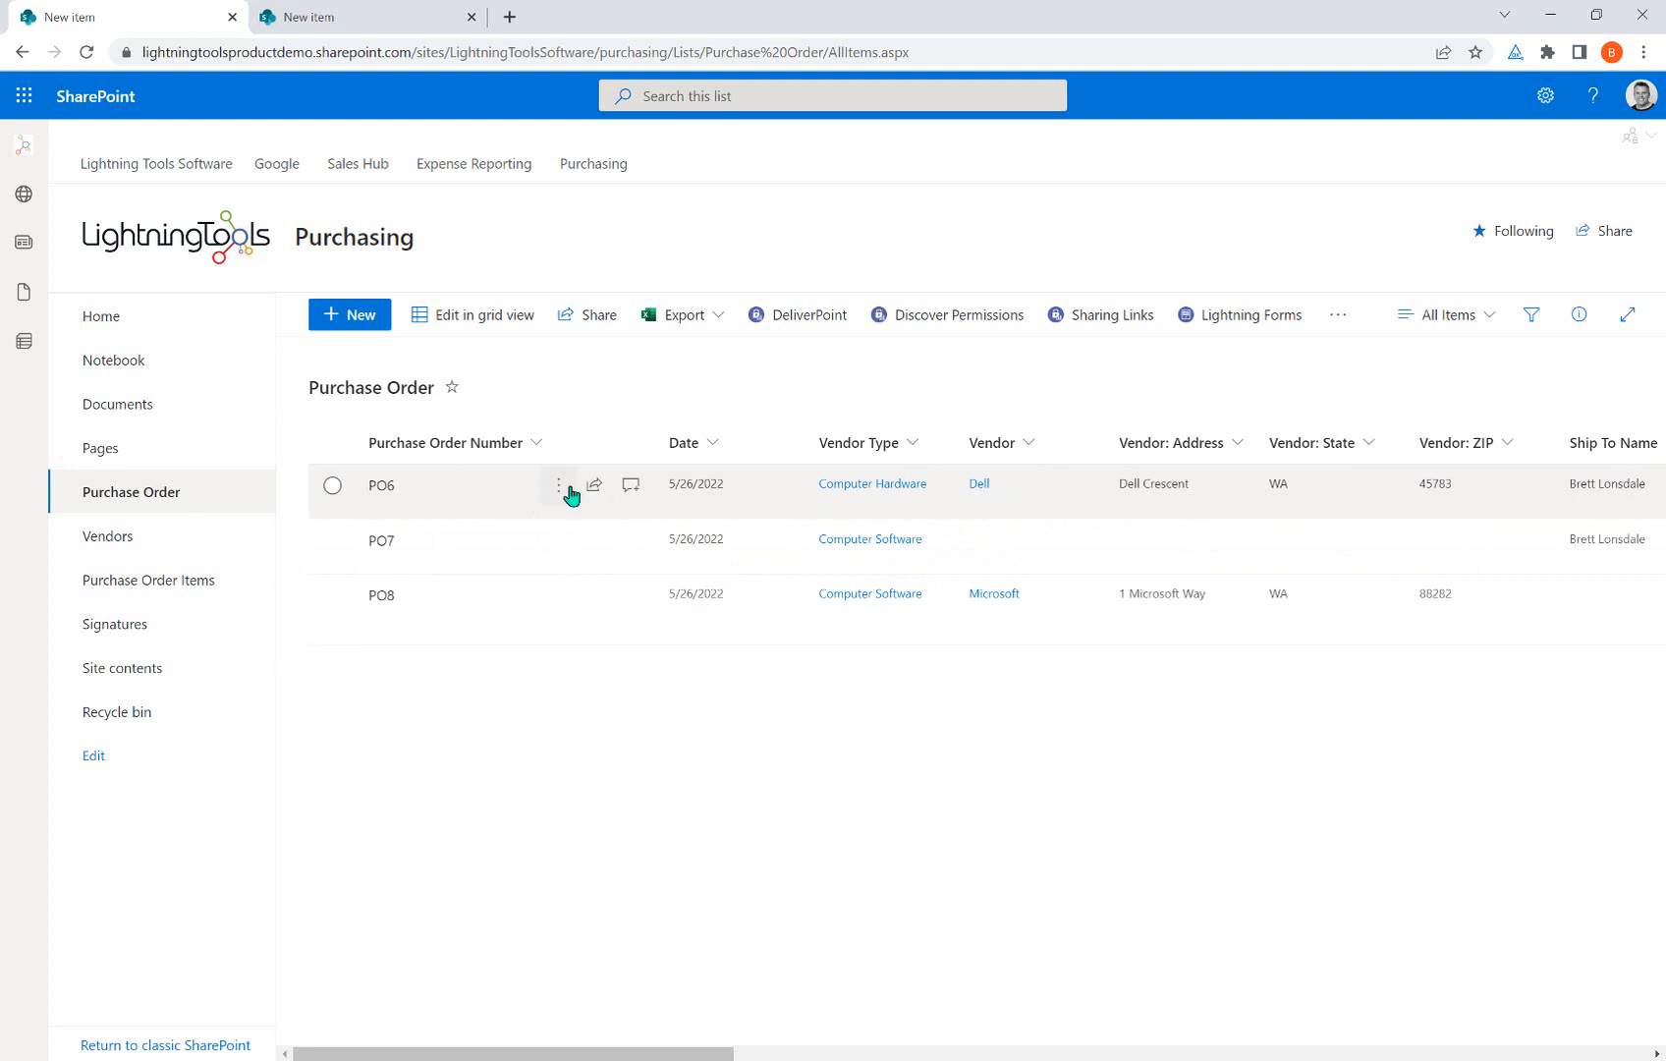
Open and browse the details pane for purchase order PO6, then return to the form designer.
{"action": "right_click", "coordinate": [570, 490]}
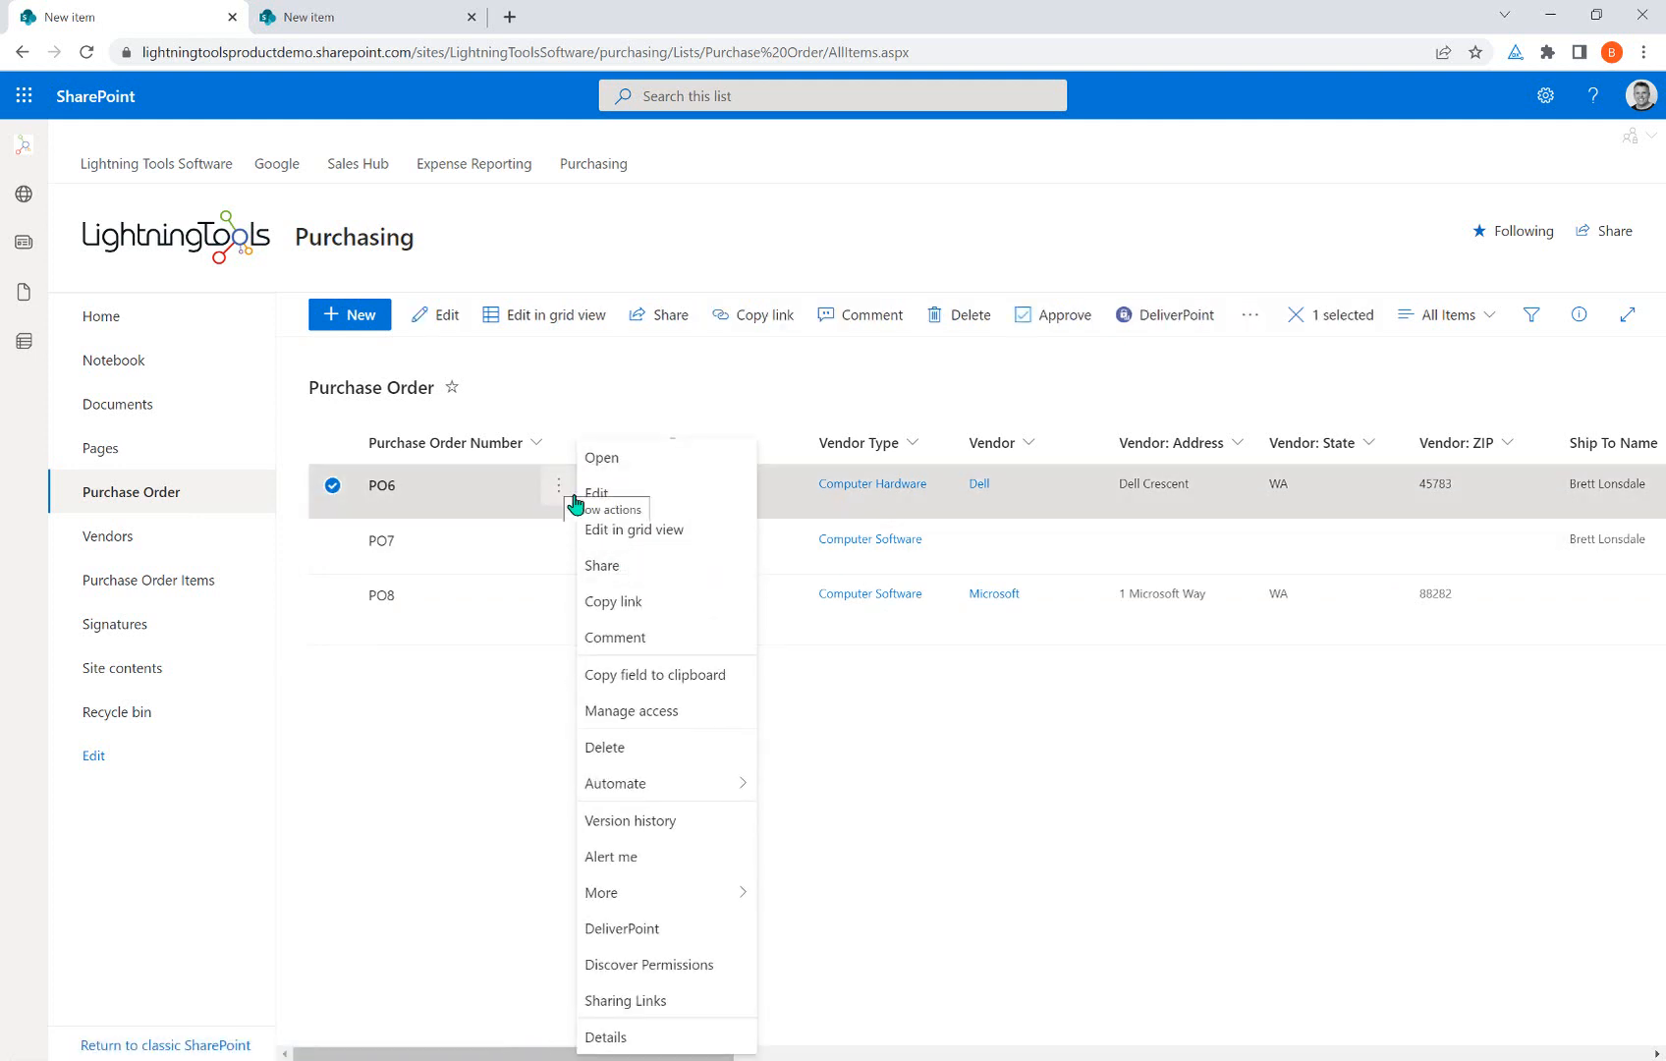
{"action": "left_click", "coordinate": [610, 1038]}
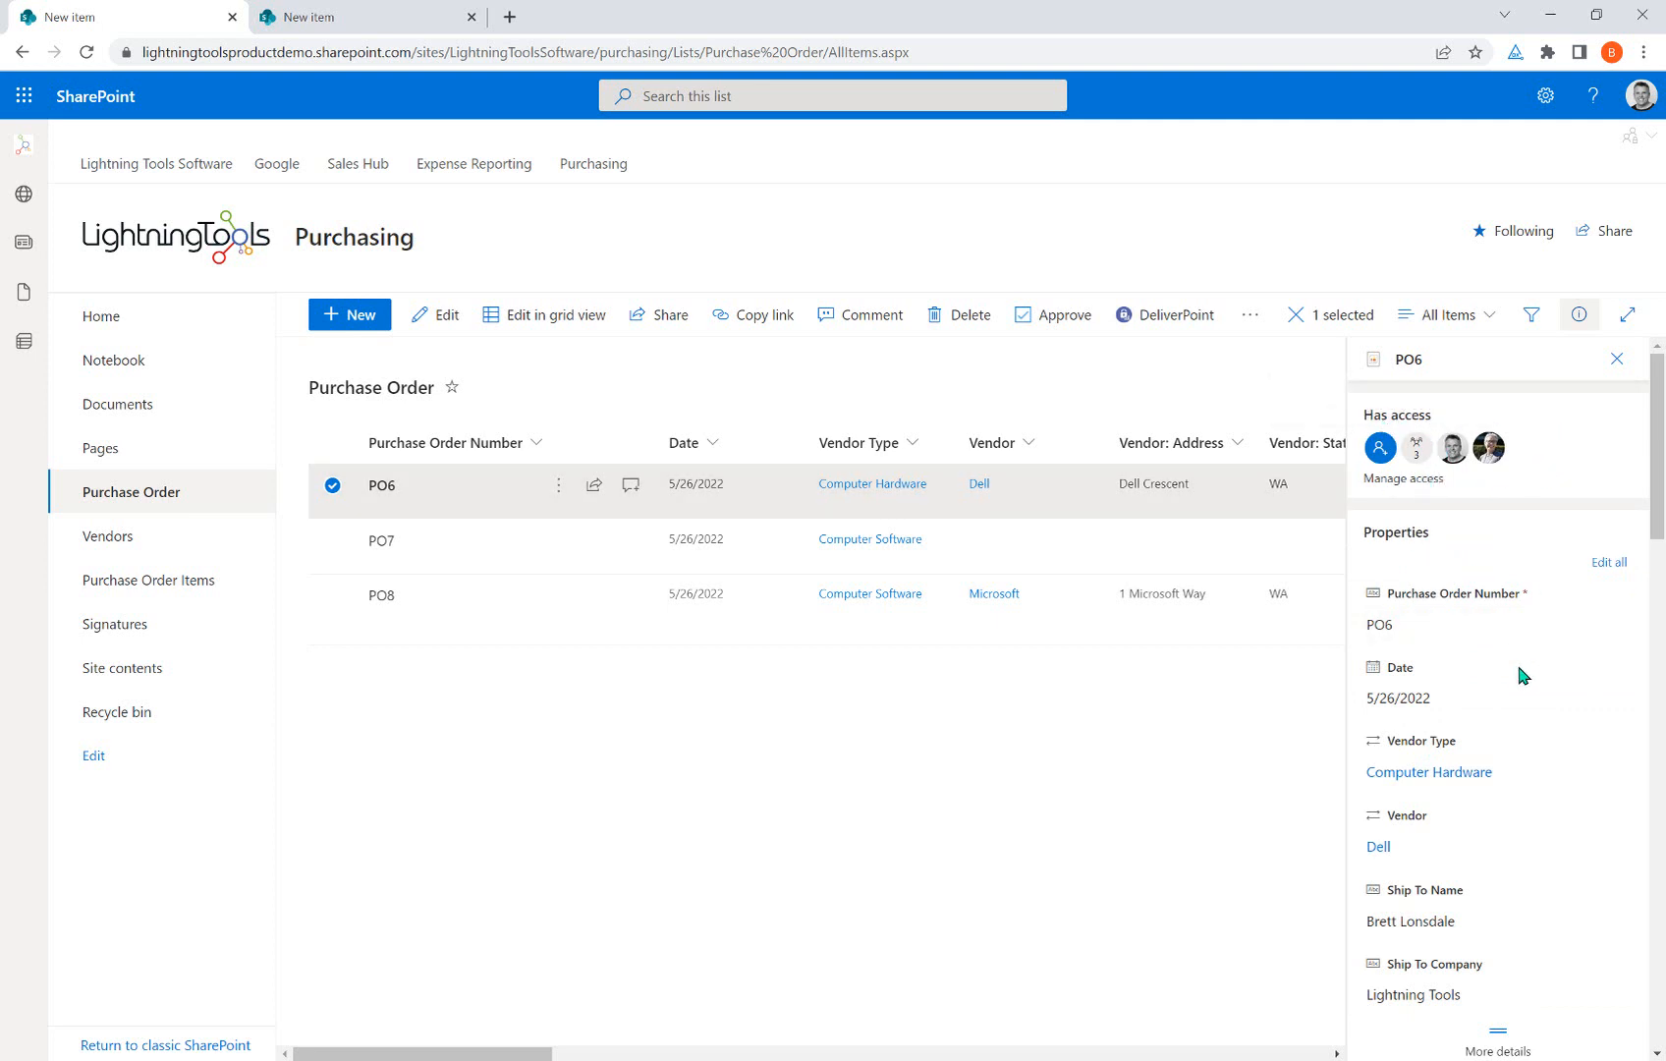
{"action": "scroll", "coordinate": [1523, 668], "scroll_direction": "down", "scroll_amount": 7}
{"action": "scroll", "coordinate": [1484, 696], "scroll_direction": "down", "scroll_amount": 10}
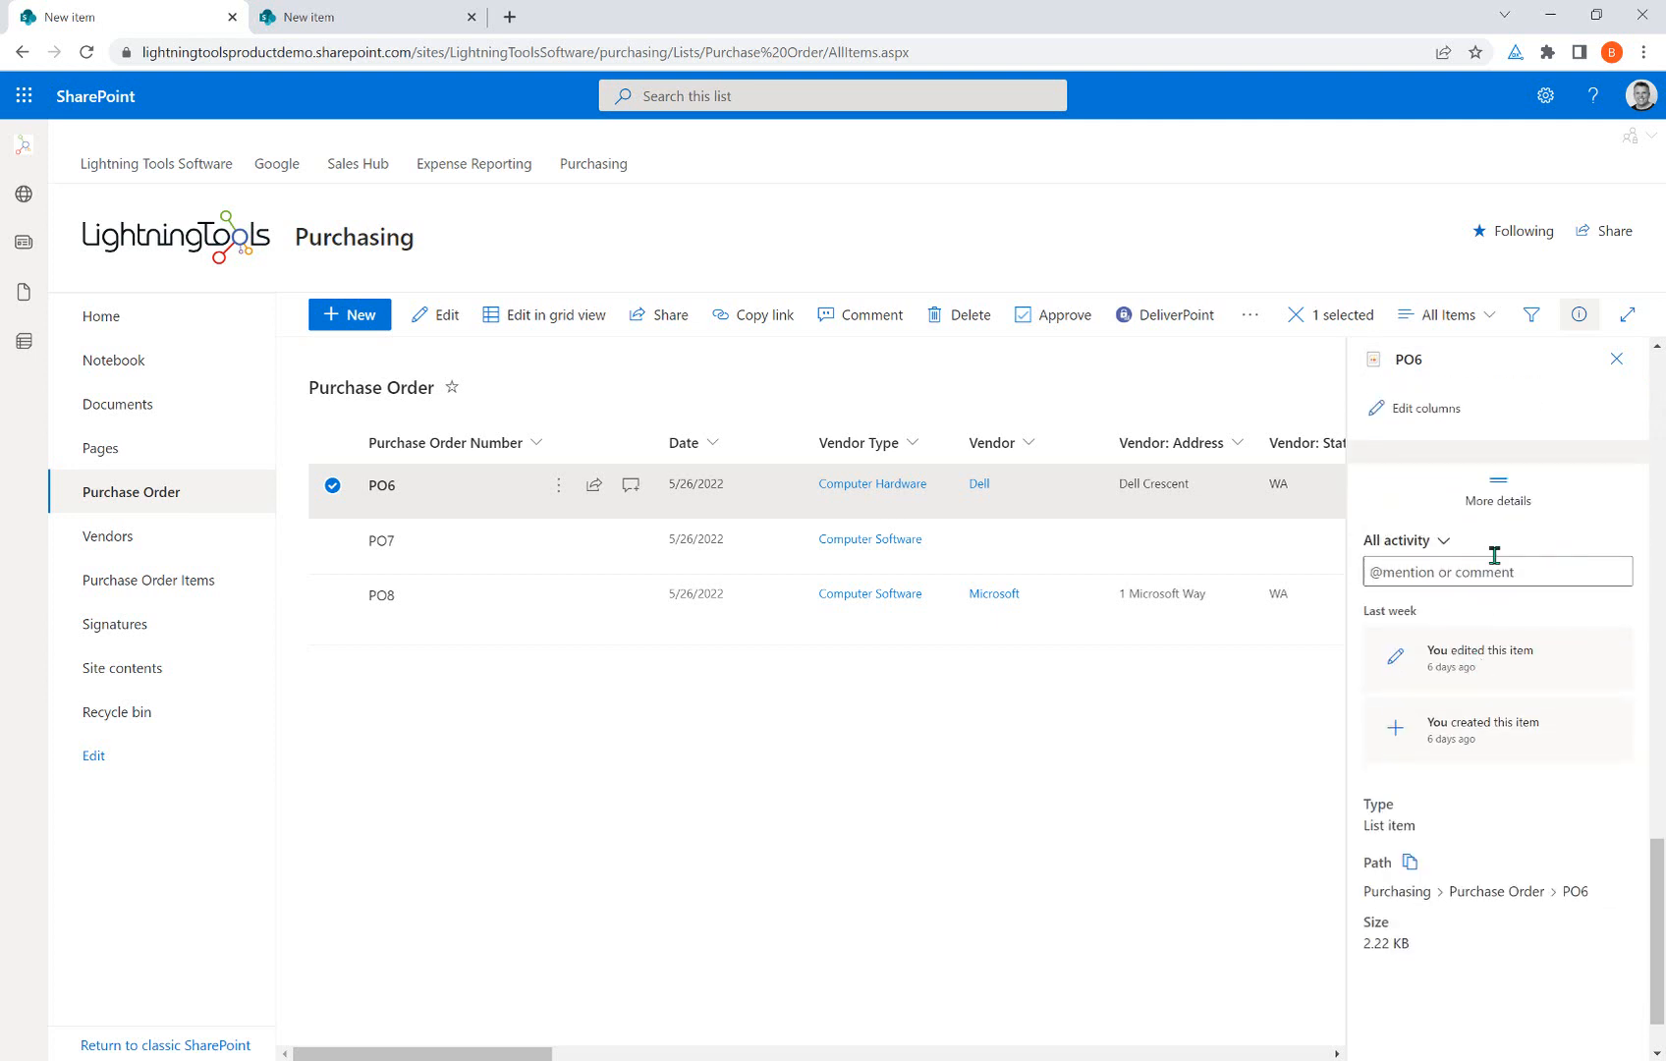
{"action": "scroll", "coordinate": [1495, 578], "scroll_direction": "down", "scroll_amount": 1}
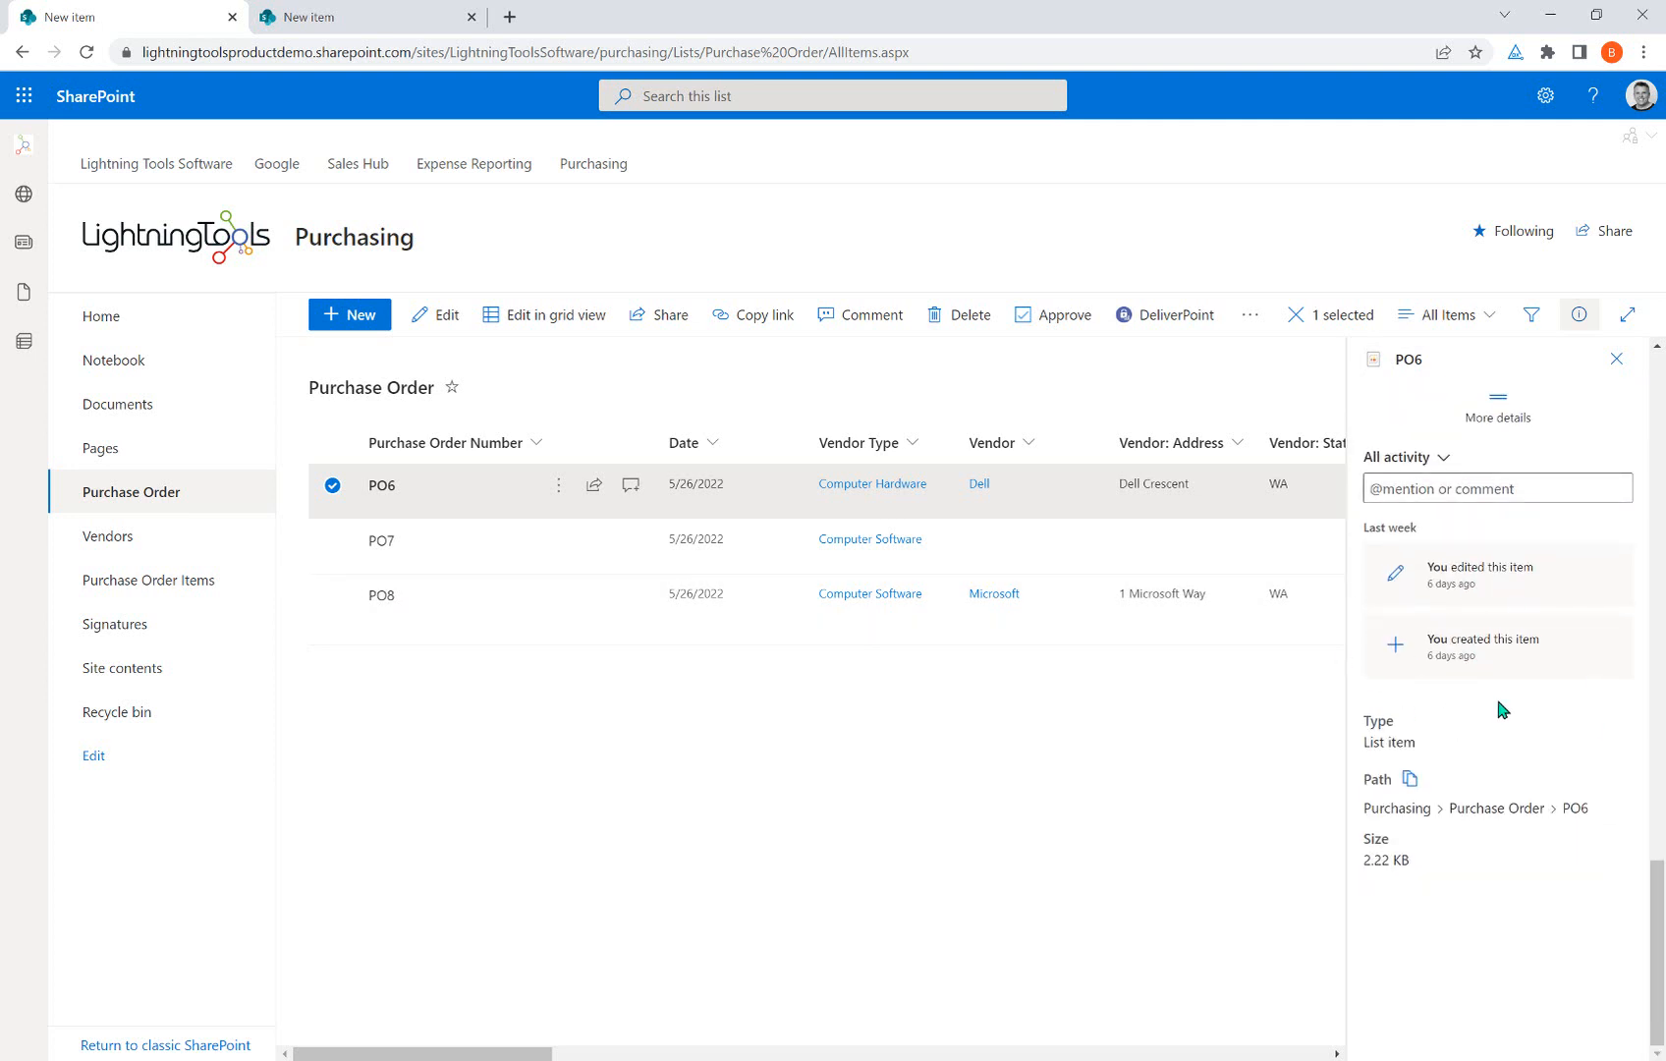
{"action": "scroll", "coordinate": [1478, 815], "scroll_direction": "up", "scroll_amount": 2}
{"action": "scroll", "coordinate": [1479, 815], "scroll_direction": "up", "scroll_amount": 3}
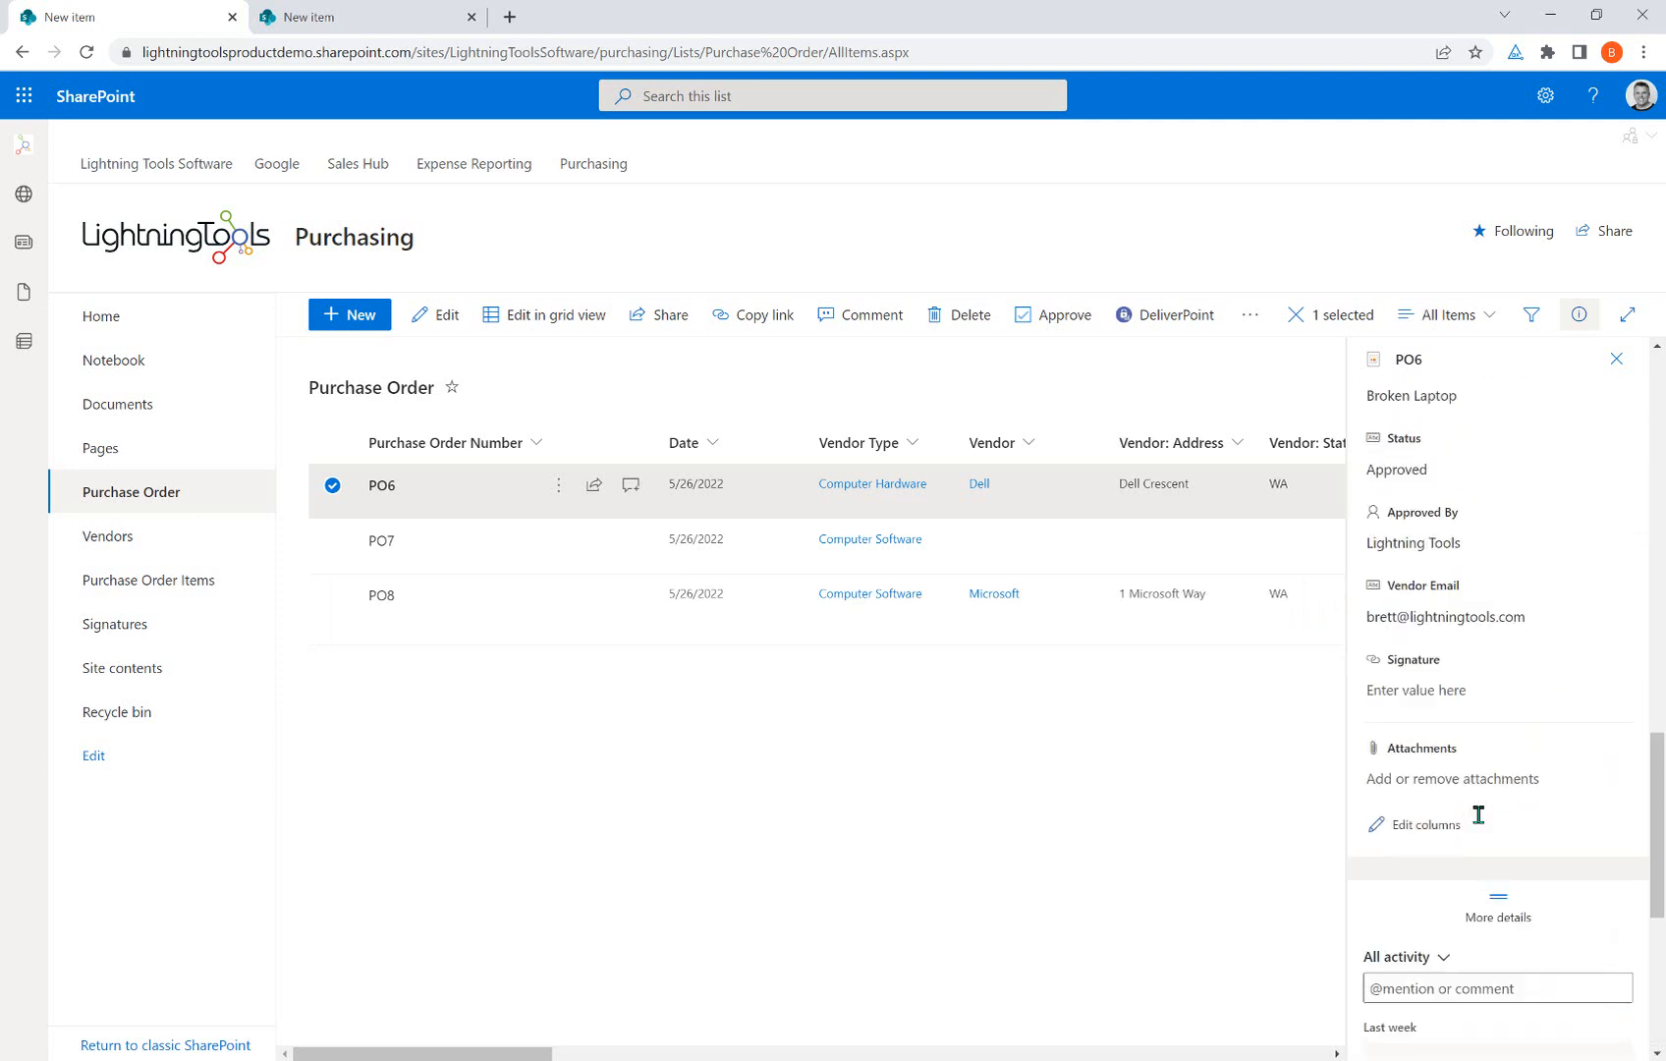
{"action": "scroll", "coordinate": [1480, 722], "scroll_direction": "down", "scroll_amount": 5}
{"action": "scroll", "coordinate": [1450, 633], "scroll_direction": "up", "scroll_amount": 3}
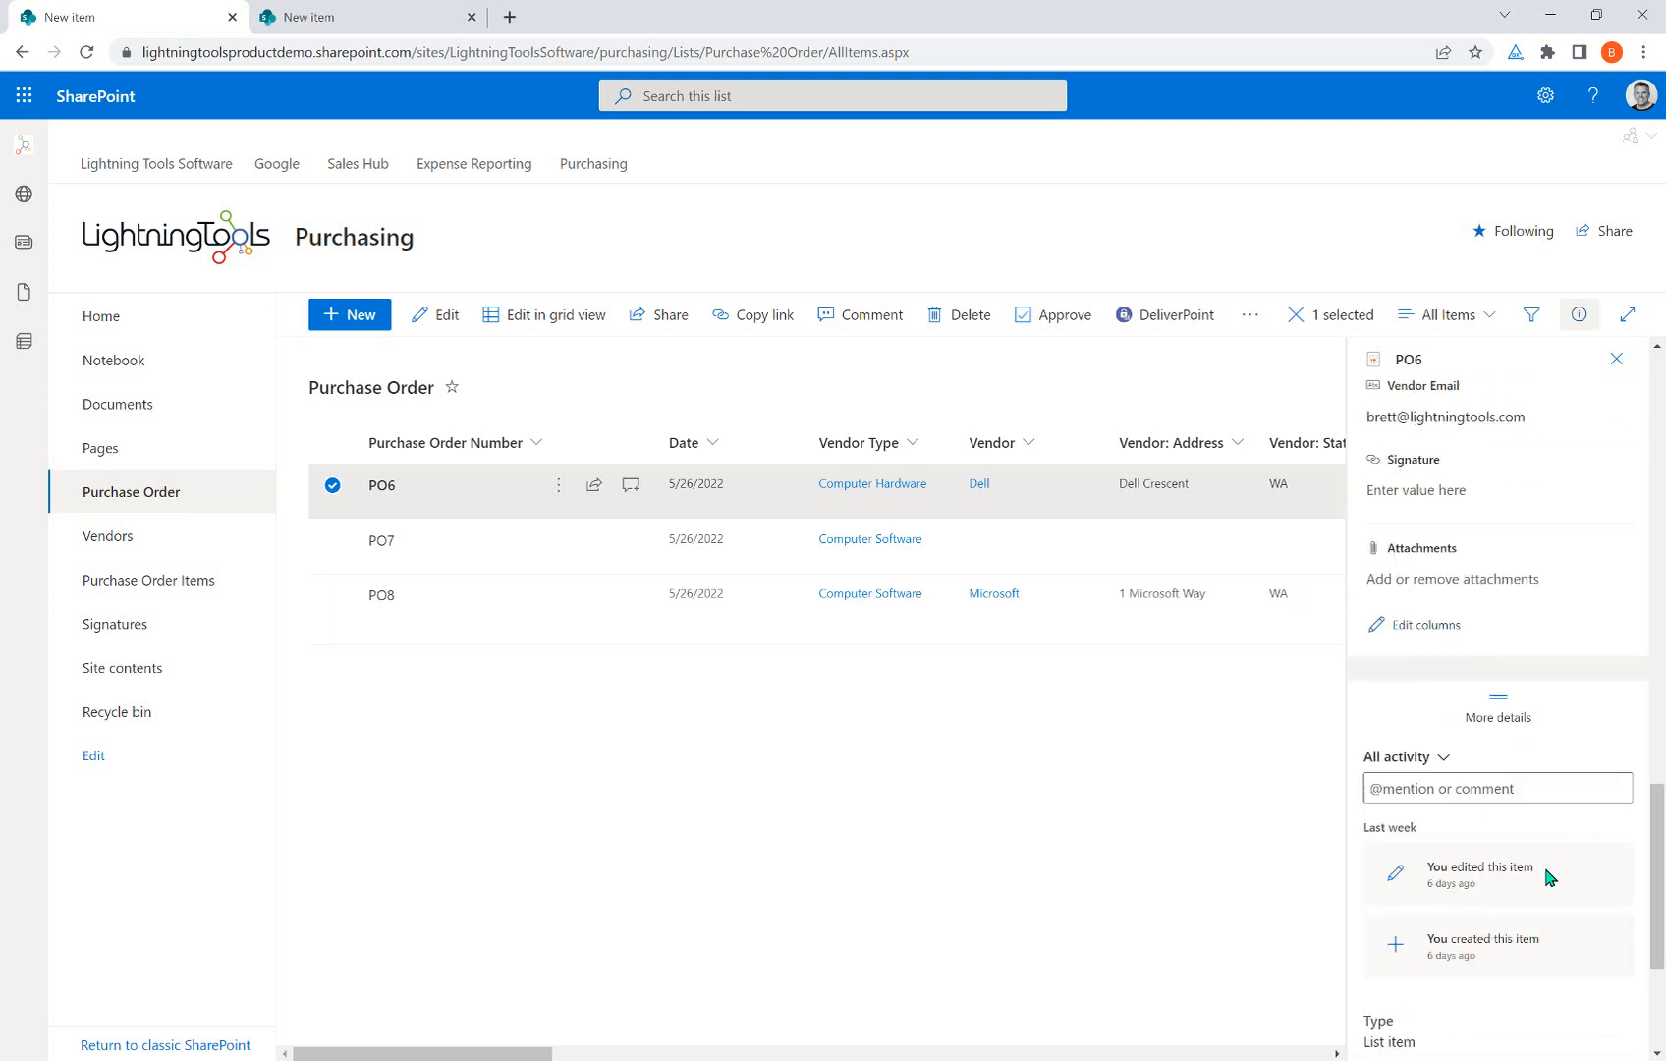
{"action": "scroll", "coordinate": [1548, 875], "scroll_direction": "up", "scroll_amount": 10}
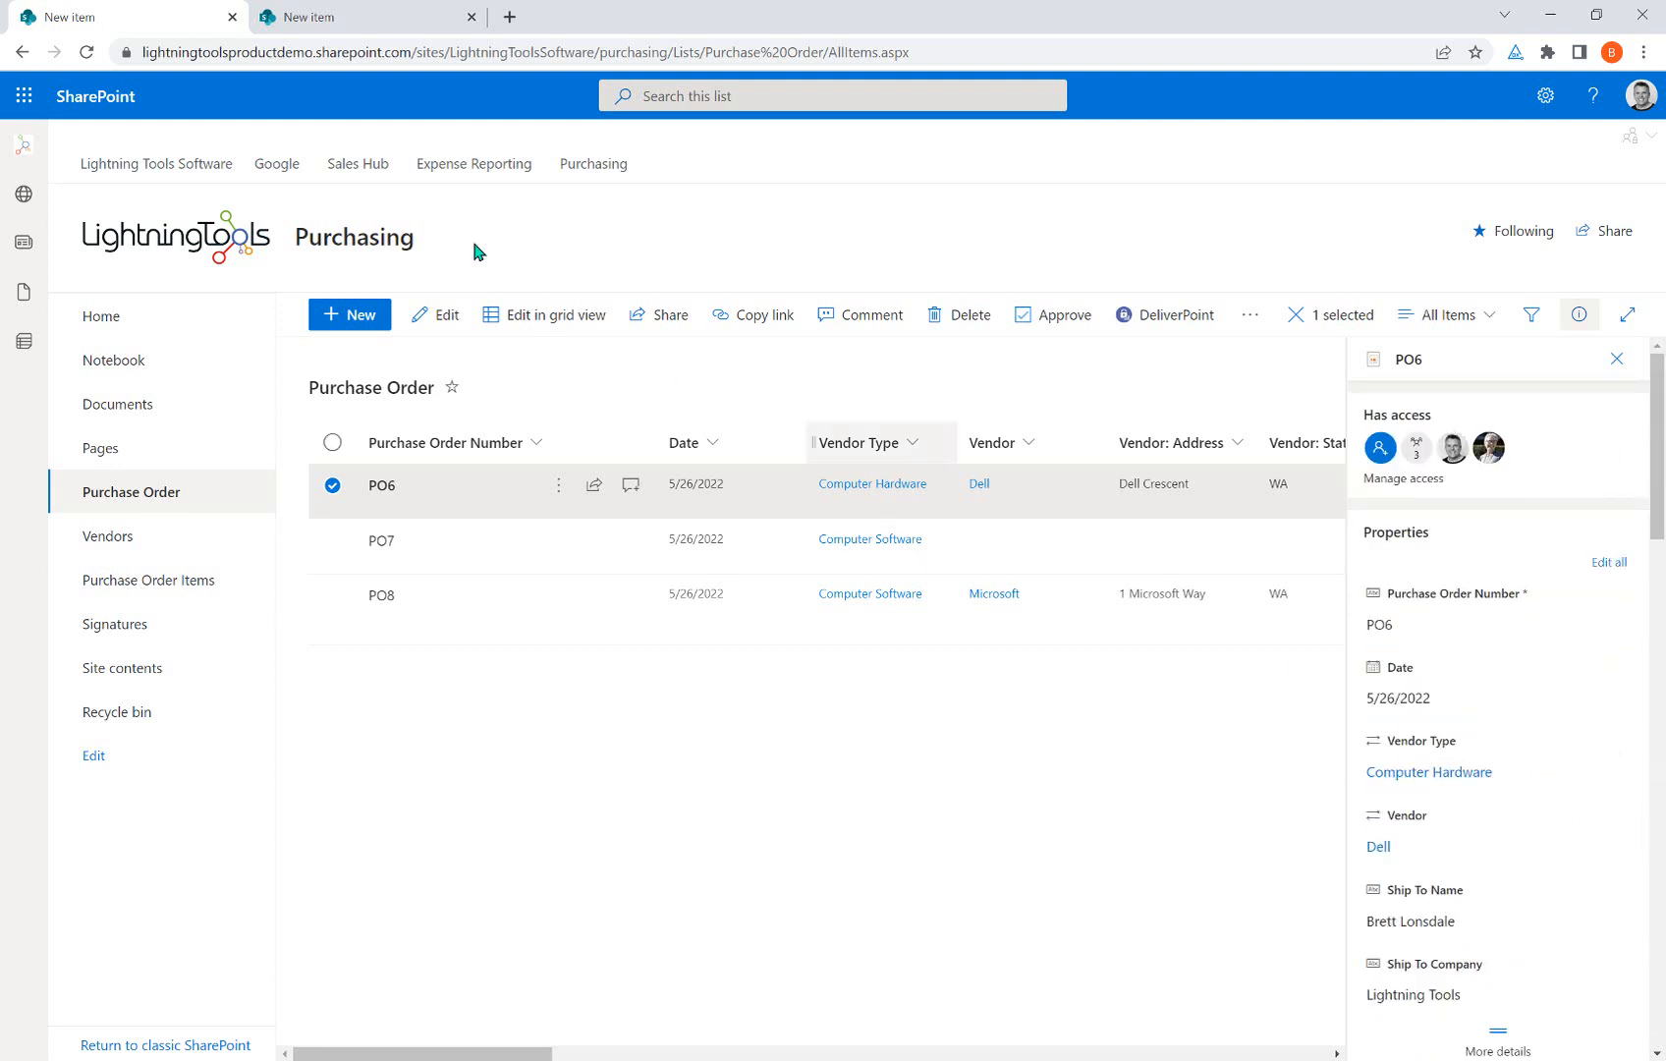
{"action": "left_click", "coordinate": [322, 14]}
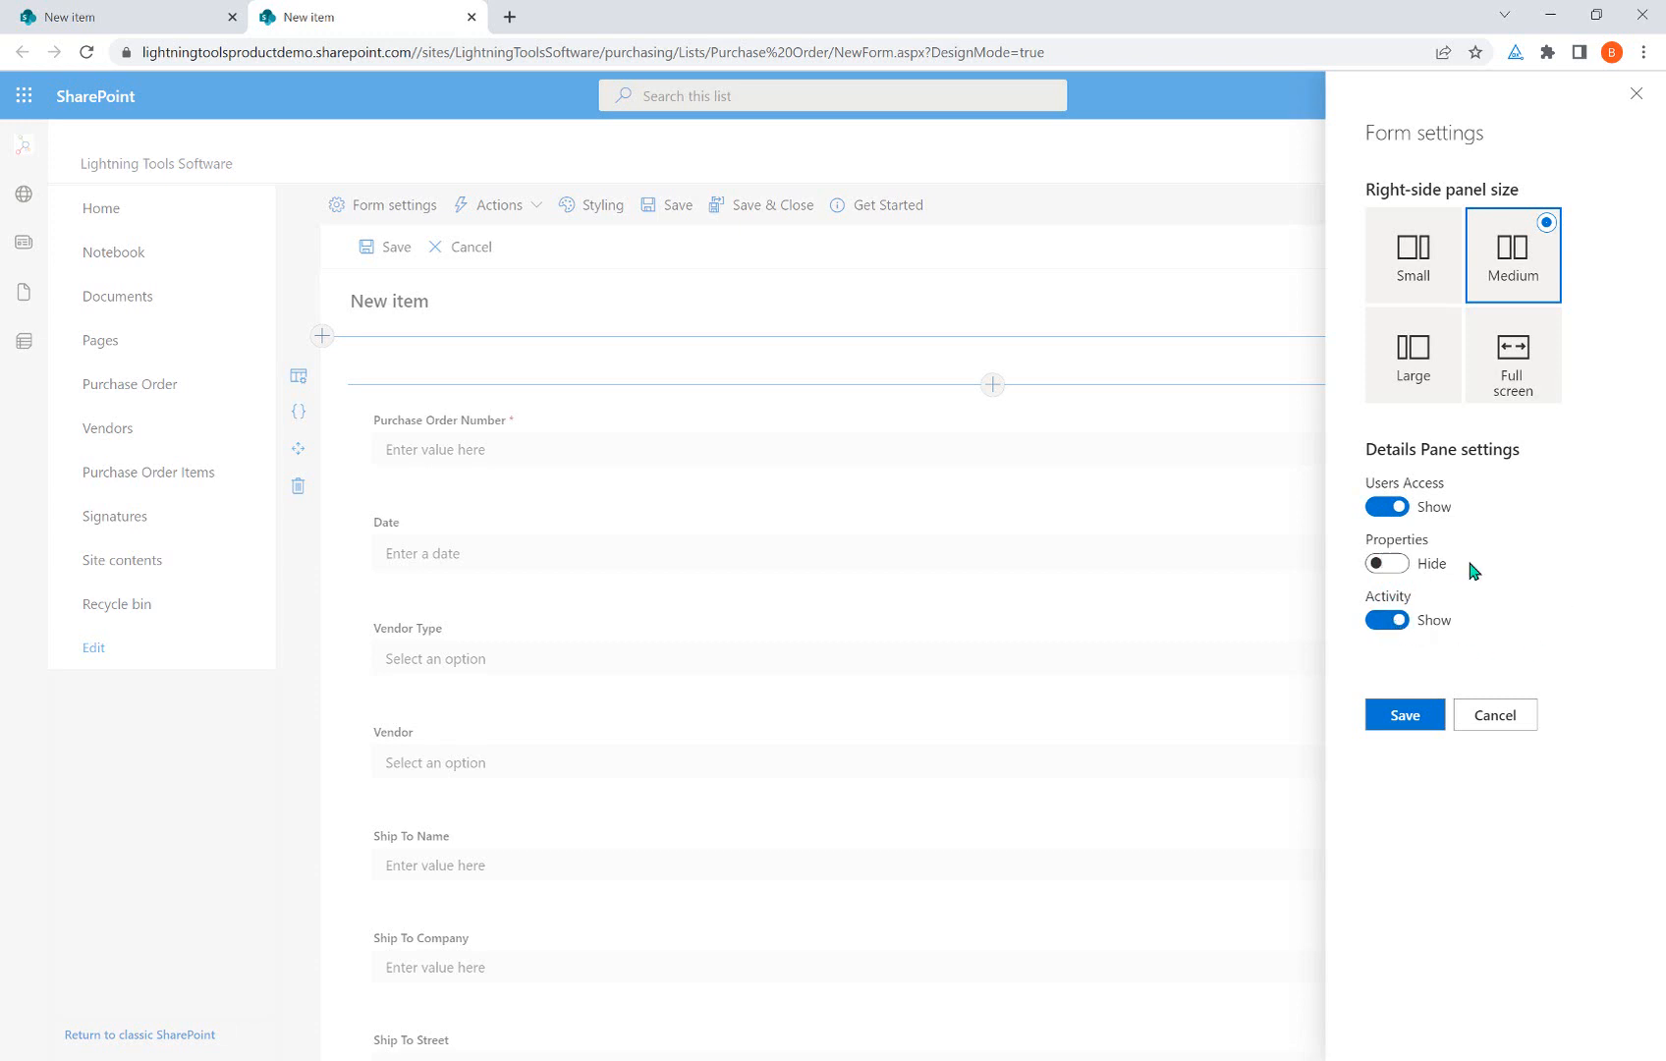
Toggle the Properties setting on and back off, then return to the Purchase Order list.
{"action": "left_click", "coordinate": [1383, 564]}
{"action": "left_click", "coordinate": [1384, 564]}
{"action": "left_click", "coordinate": [160, 16]}
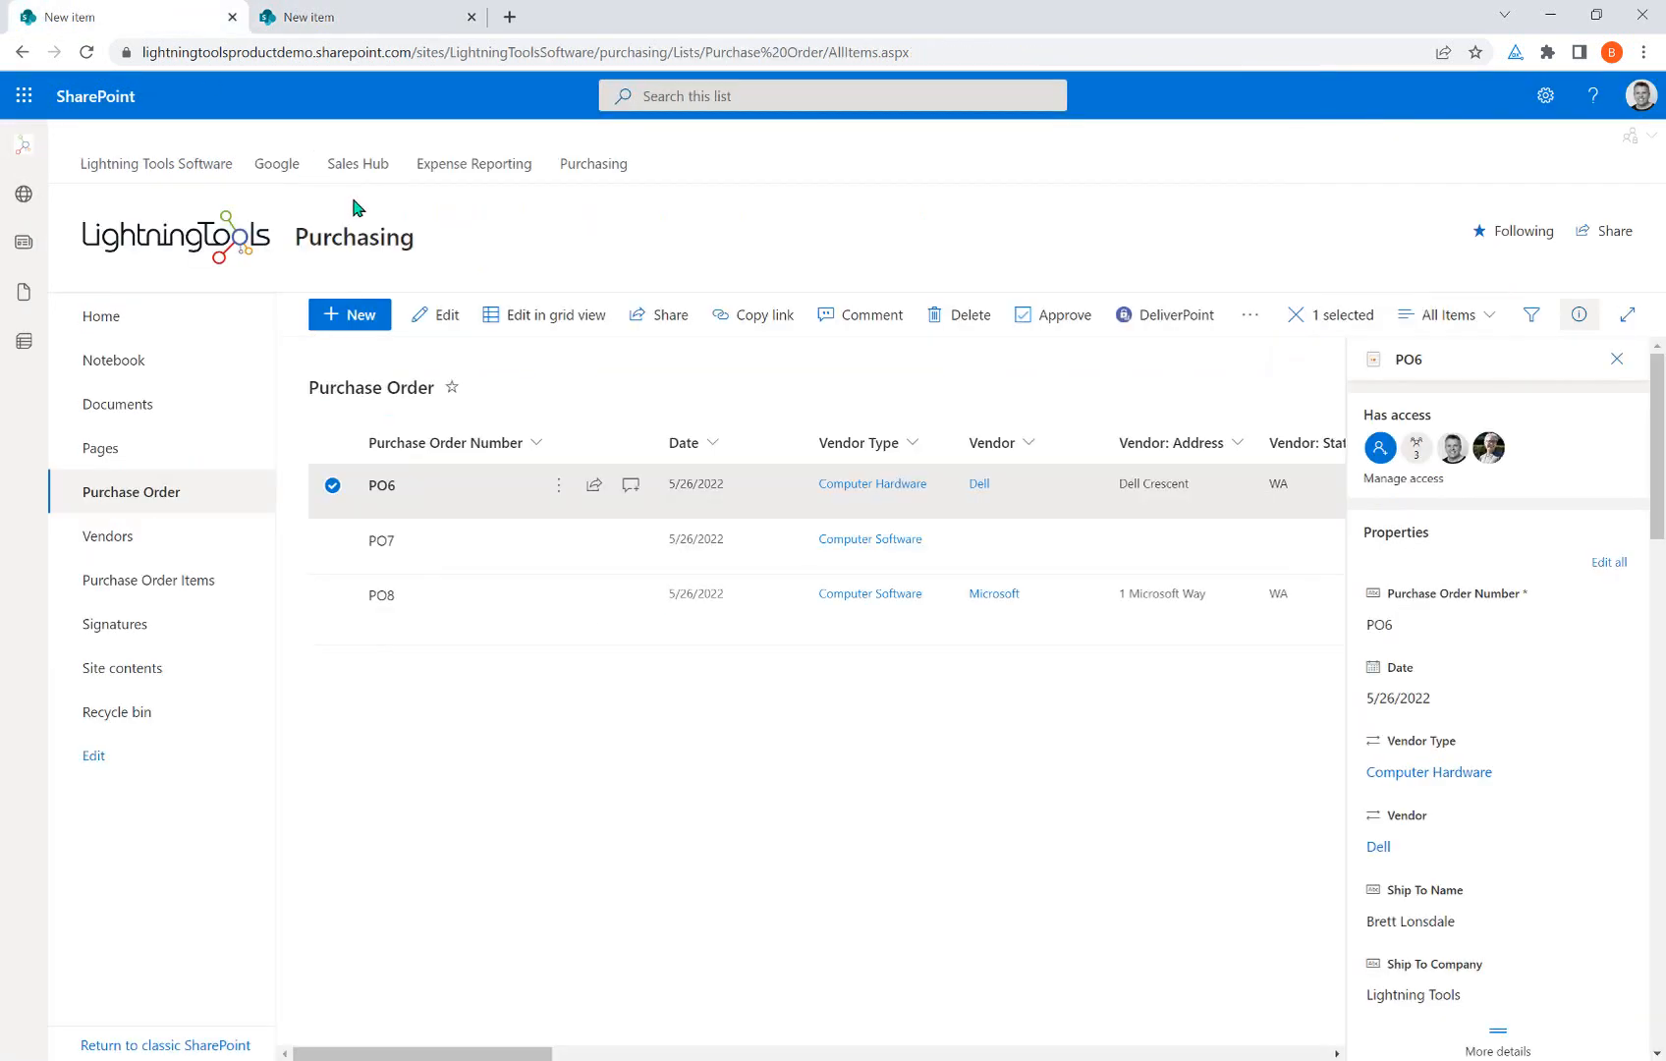
Change PO6's Status in the details pane from Approved to Pending.
{"action": "scroll", "coordinate": [1425, 747], "scroll_direction": "down", "scroll_amount": 4}
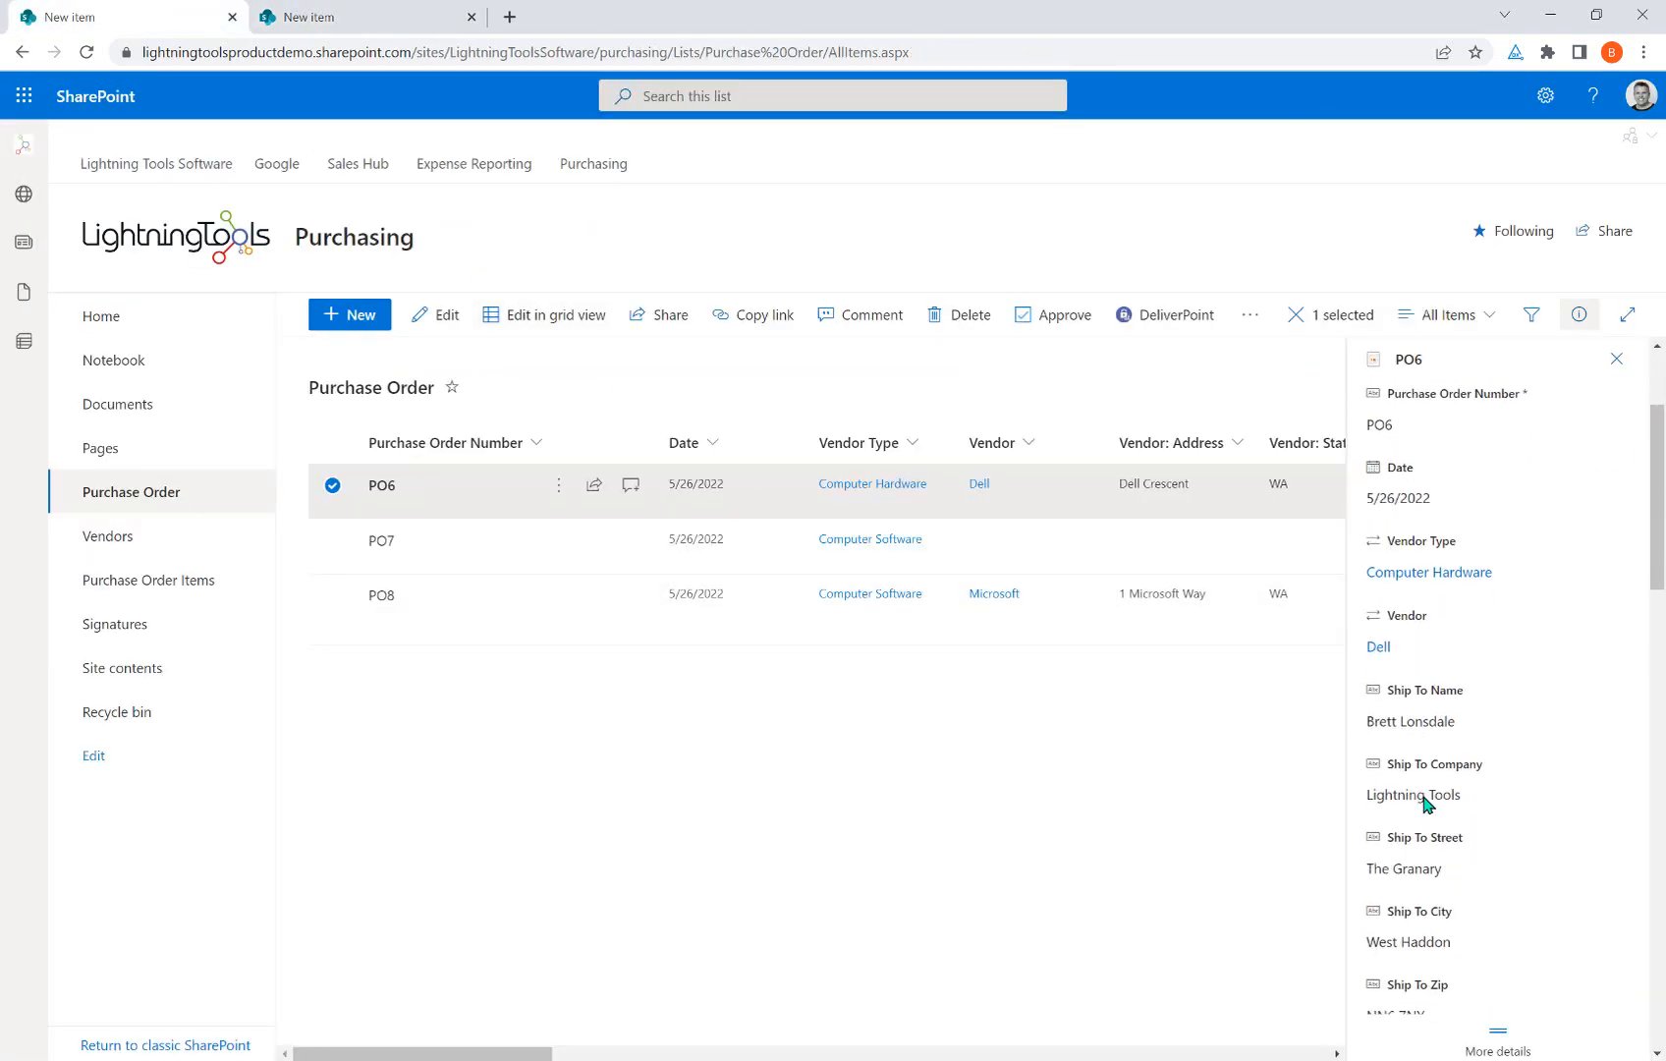
{"action": "scroll", "coordinate": [1422, 796], "scroll_direction": "down", "scroll_amount": 2}
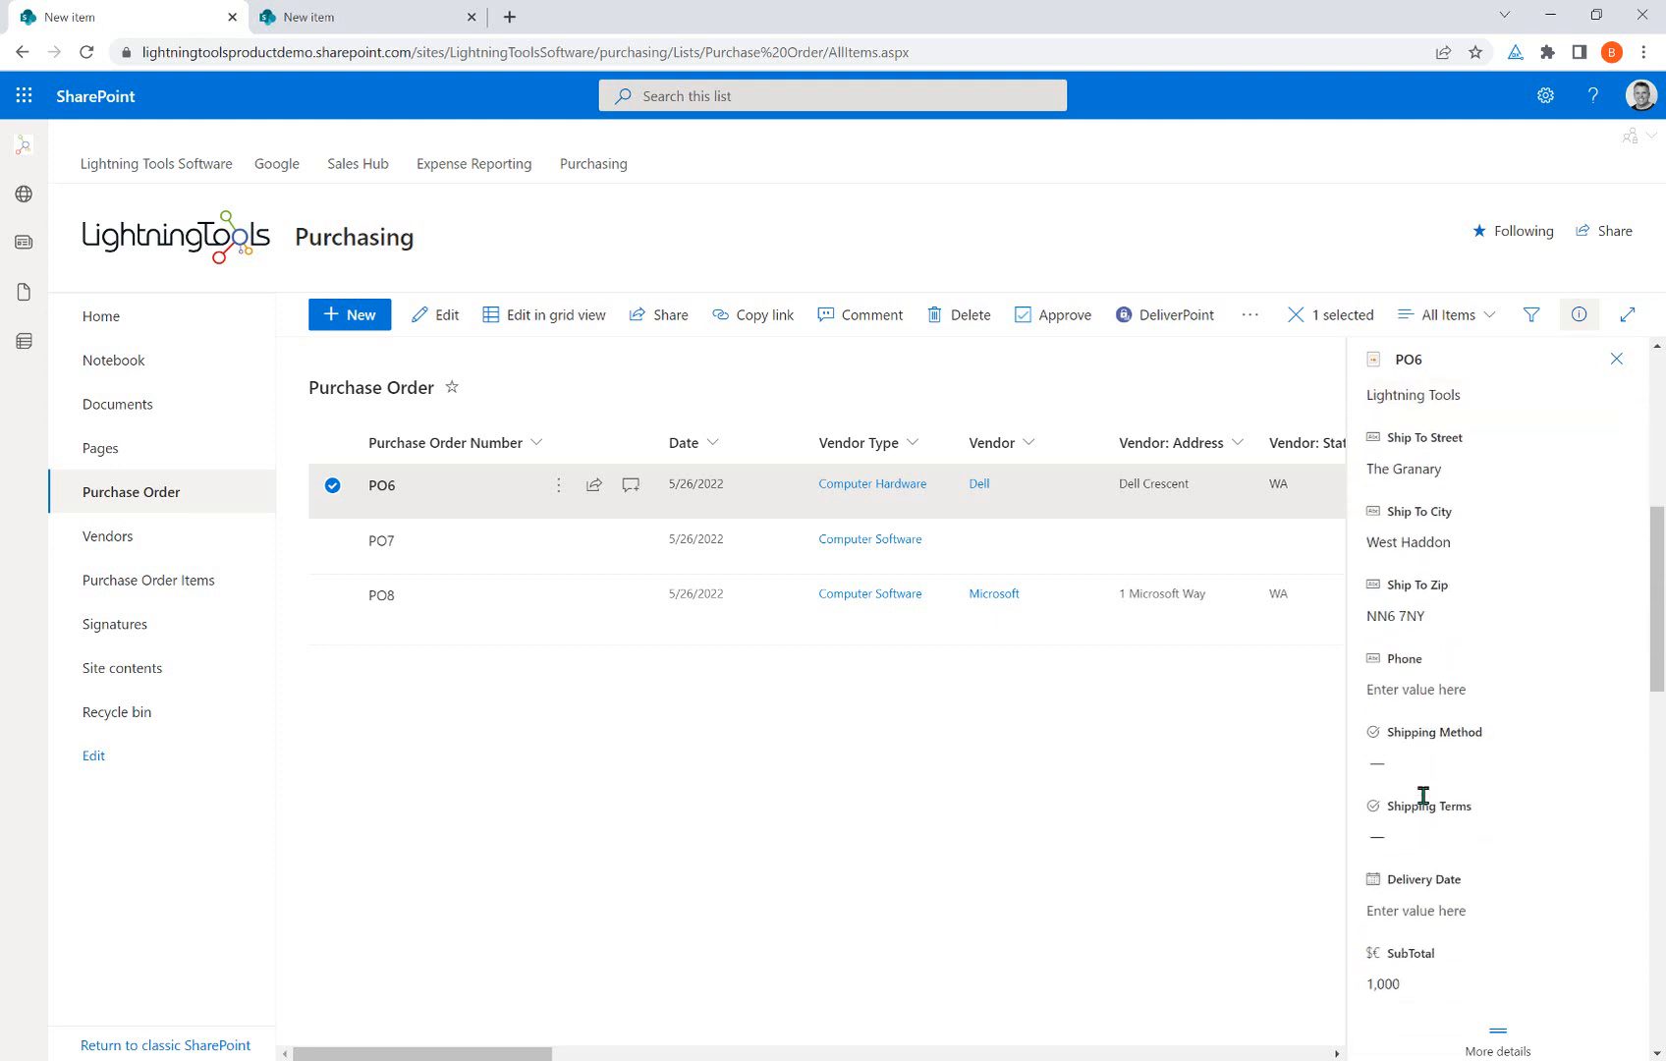
{"action": "scroll", "coordinate": [1440, 821], "scroll_direction": "down", "scroll_amount": 5}
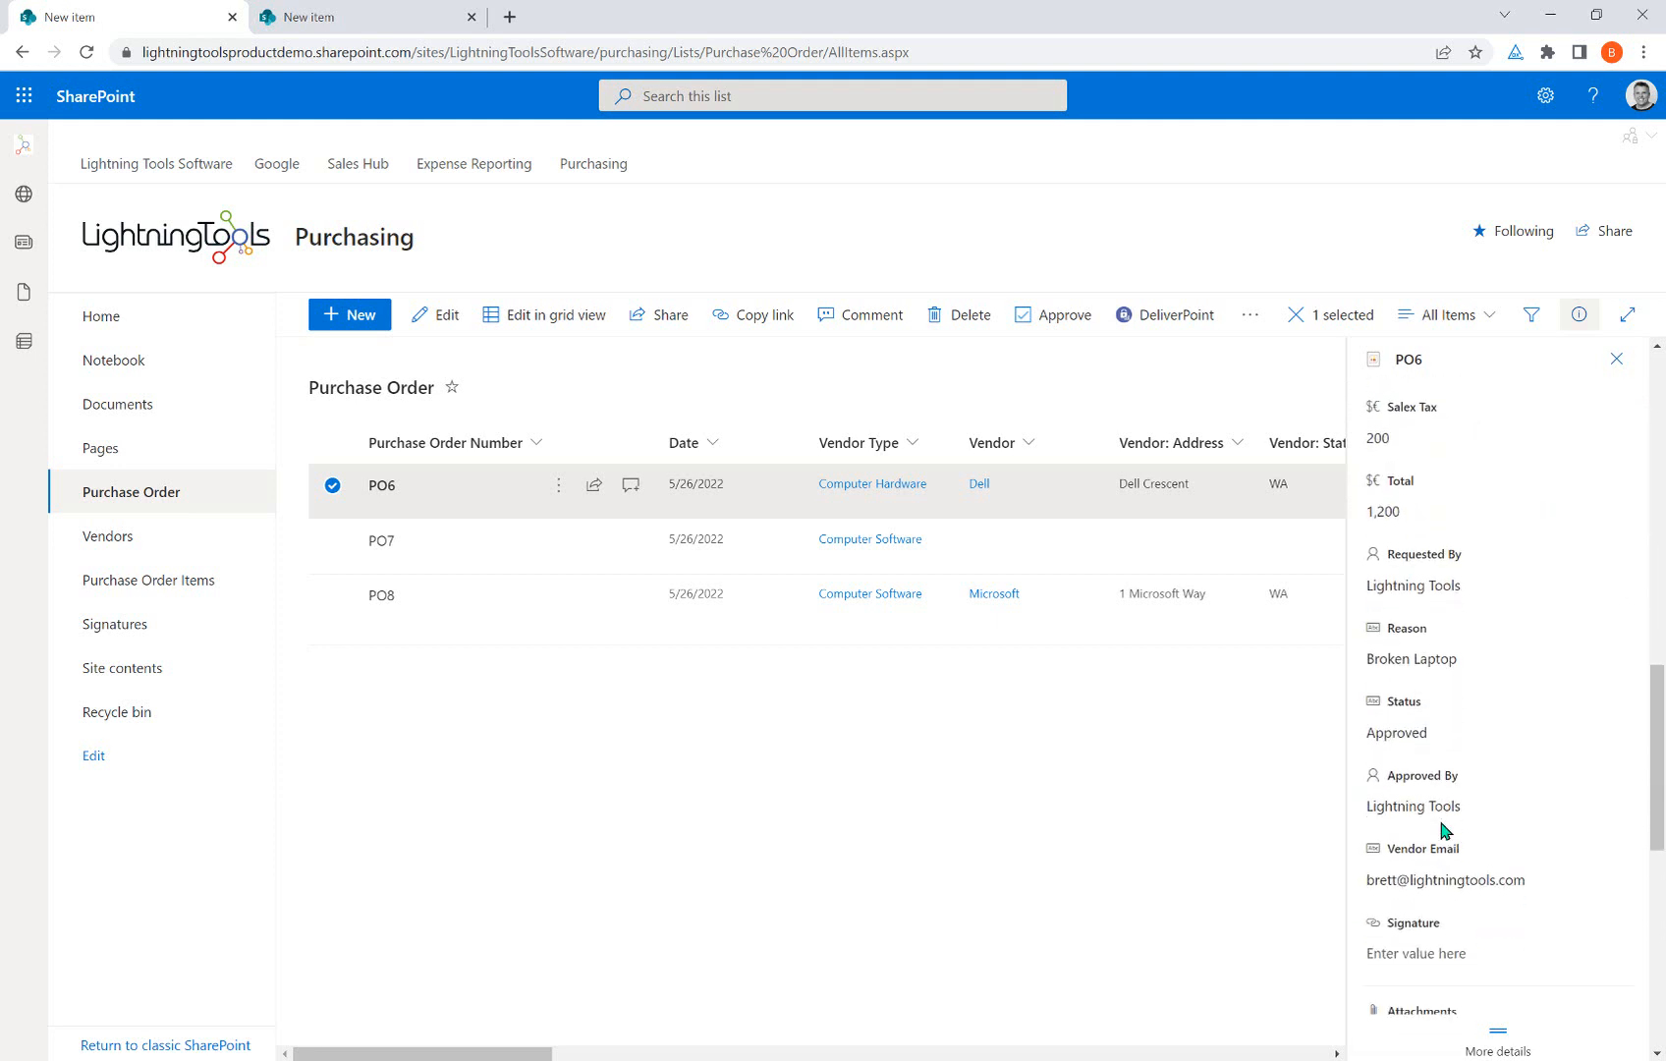
{"action": "scroll", "coordinate": [1444, 831], "scroll_direction": "down", "scroll_amount": 2}
{"action": "left_click", "coordinate": [1418, 553]}
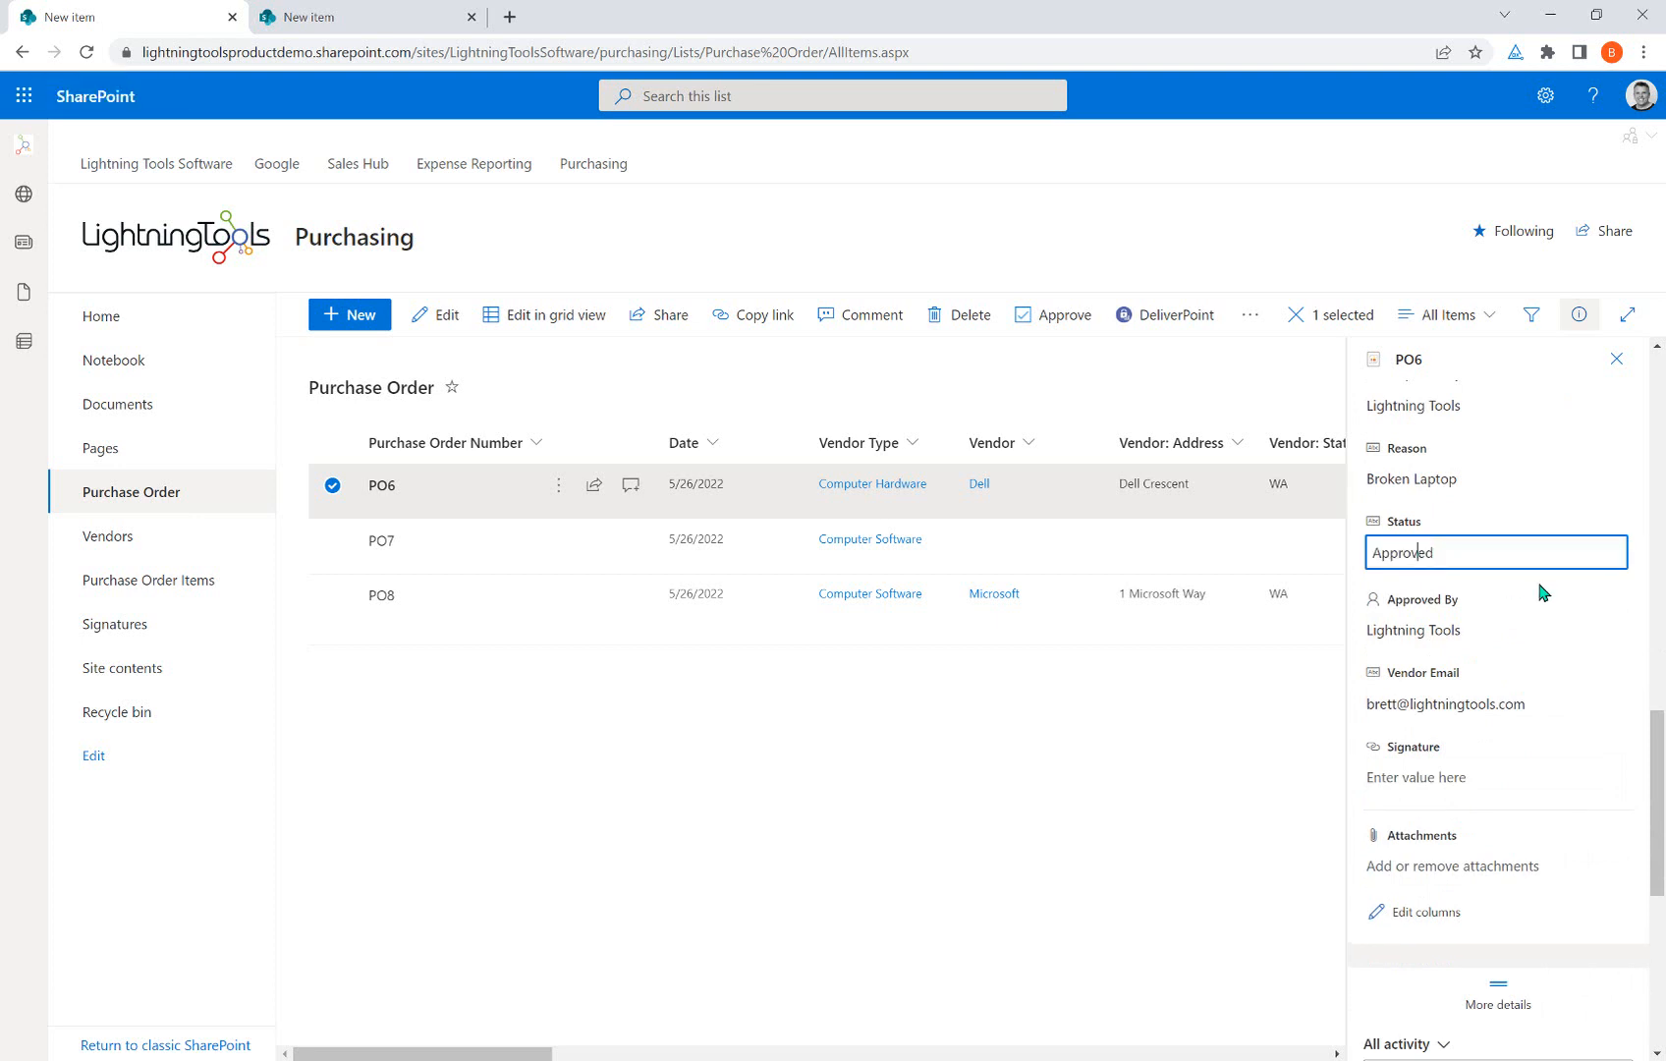
{"action": "double_click", "coordinate": [1444, 546]}
{"action": "type", "text": "Pending"}
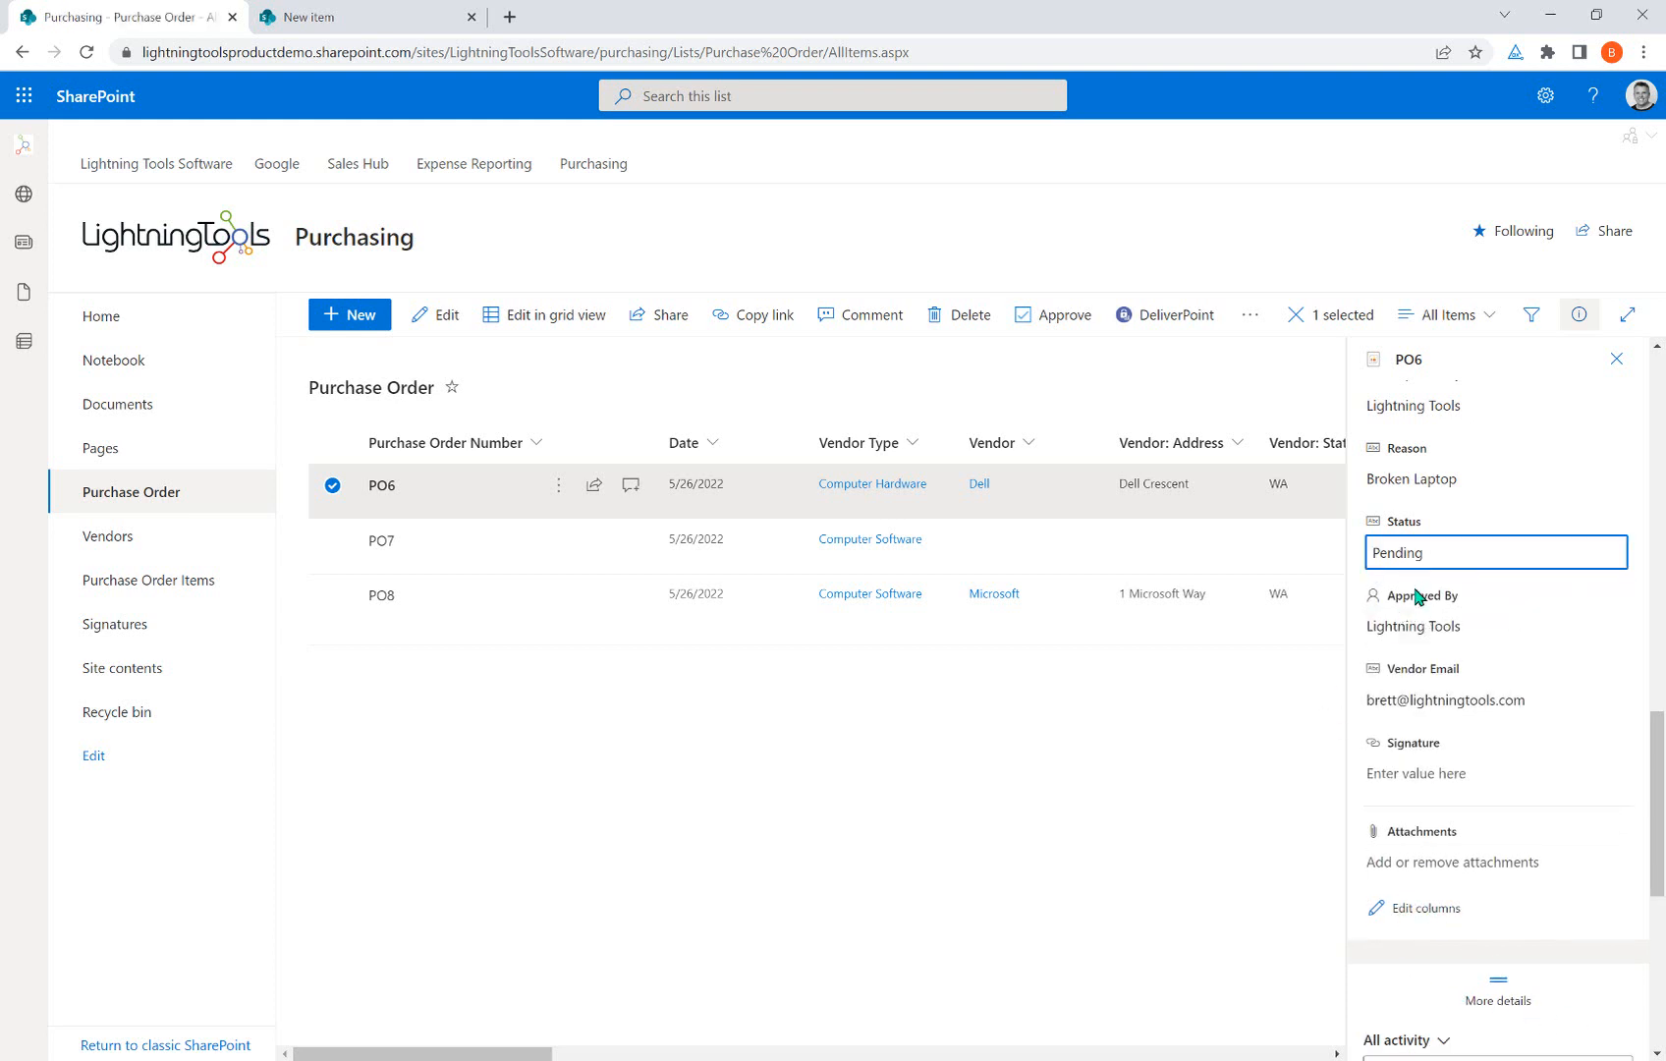
In the designer, toggle Properties on and off and cancel Form settings without changes.
{"action": "left_click", "coordinate": [398, 15]}
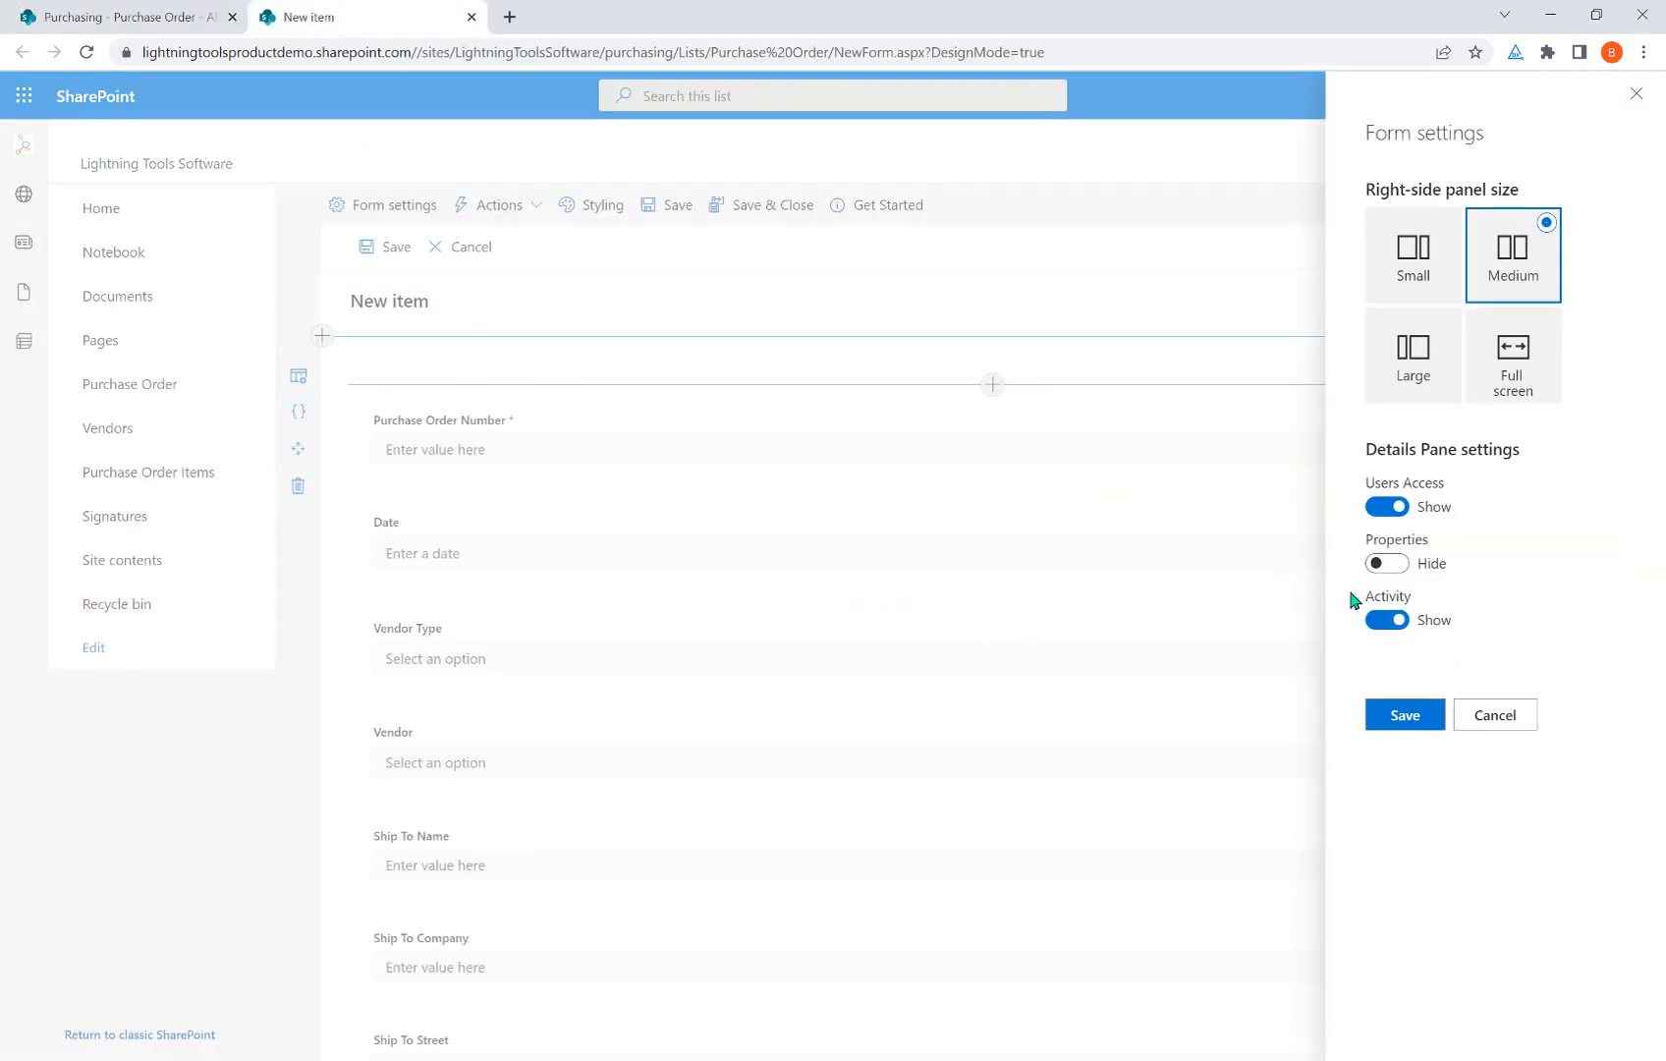
{"action": "left_click", "coordinate": [1388, 566]}
{"action": "left_click", "coordinate": [1387, 566]}
{"action": "left_click", "coordinate": [1495, 716]}
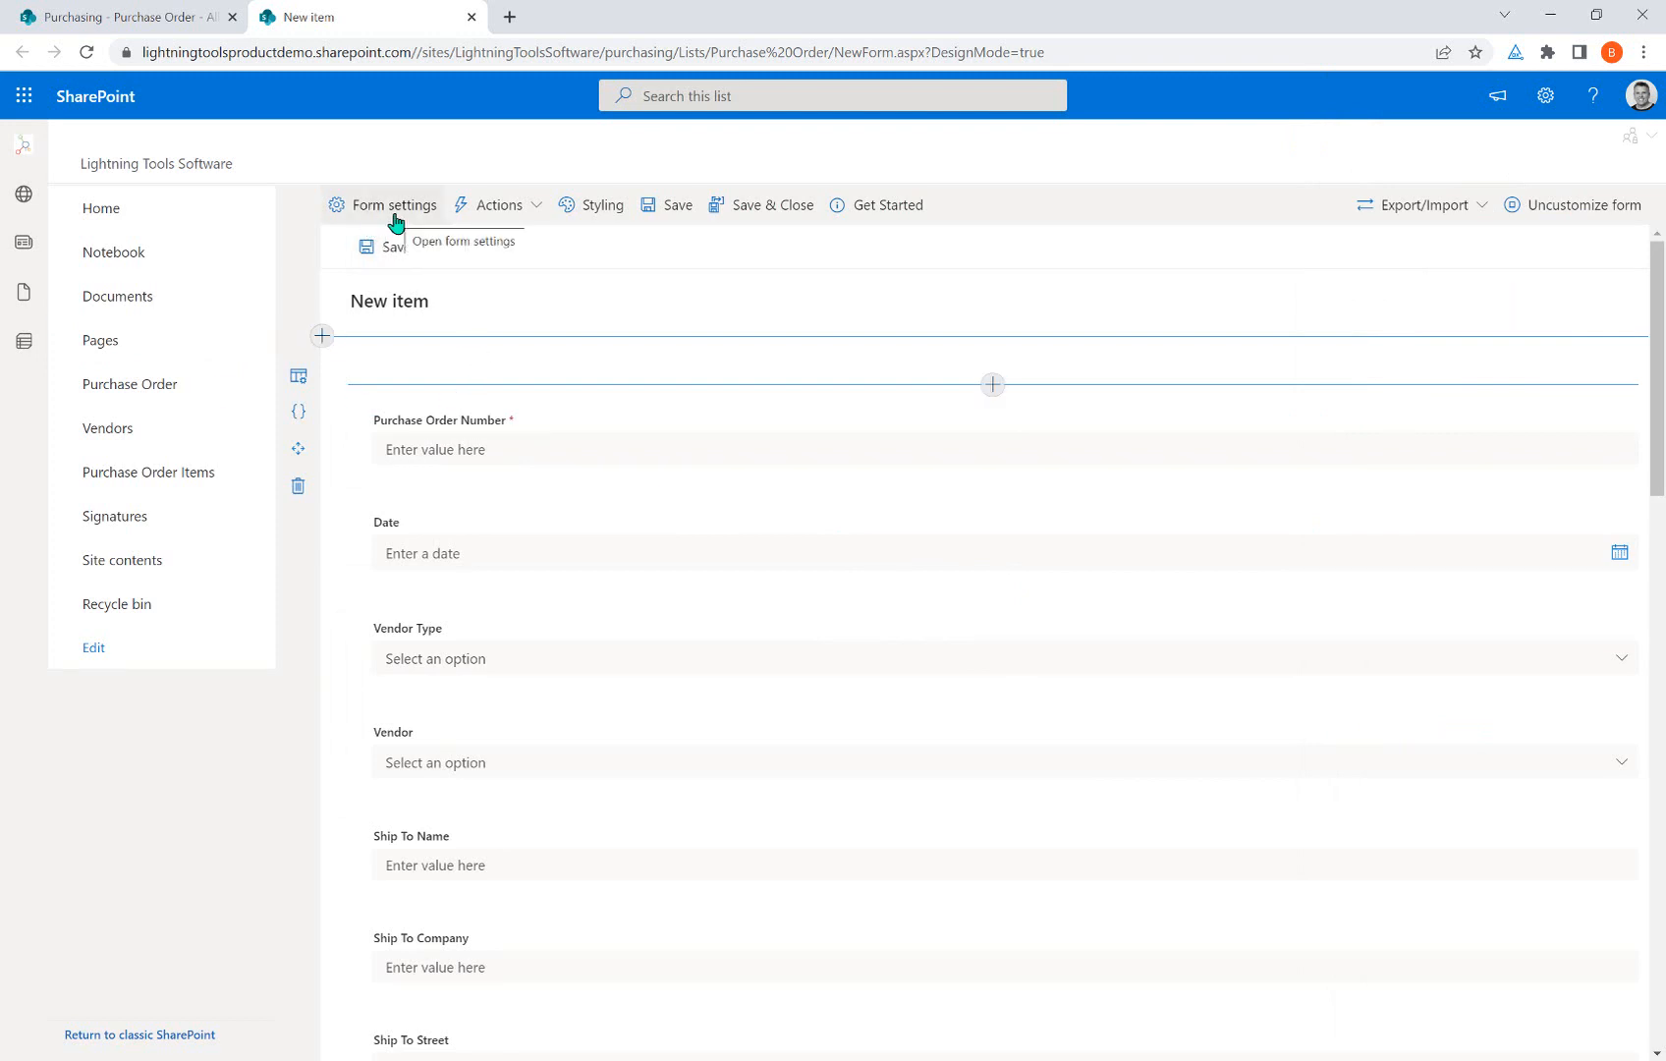
Bring up the form's Actions dropdown listing the action categories.
{"action": "left_click", "coordinate": [508, 223]}
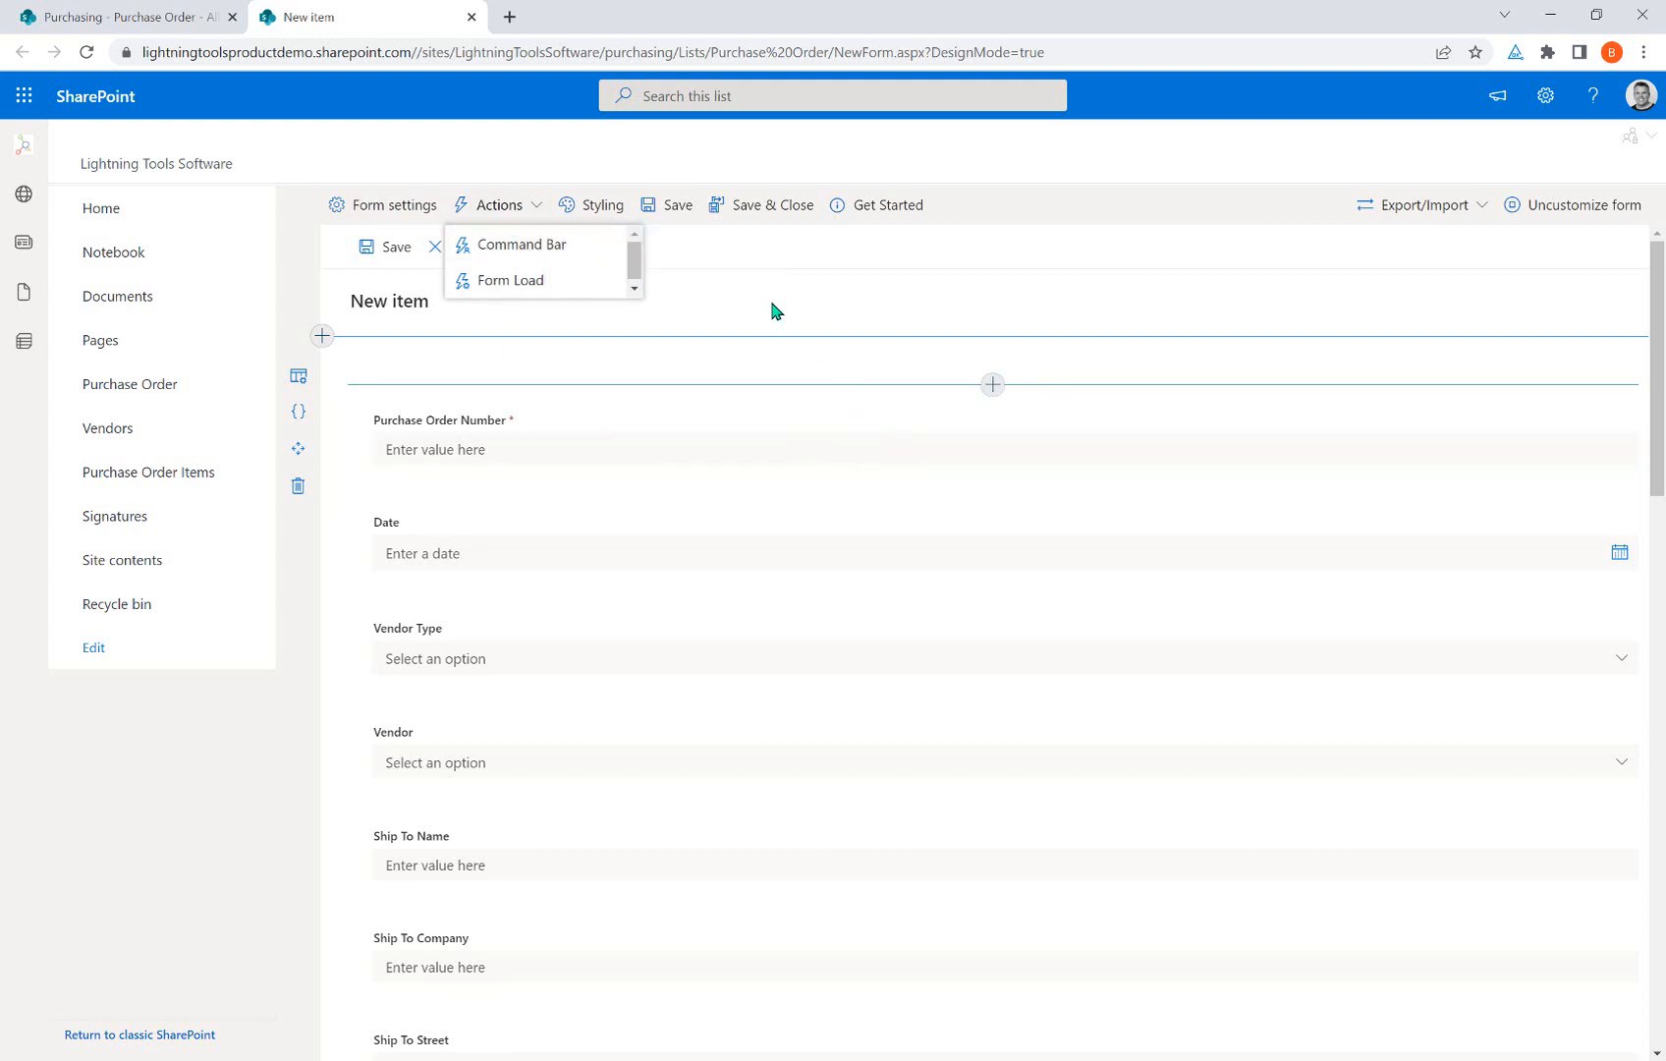
{"action": "left_click", "coordinate": [797, 275]}
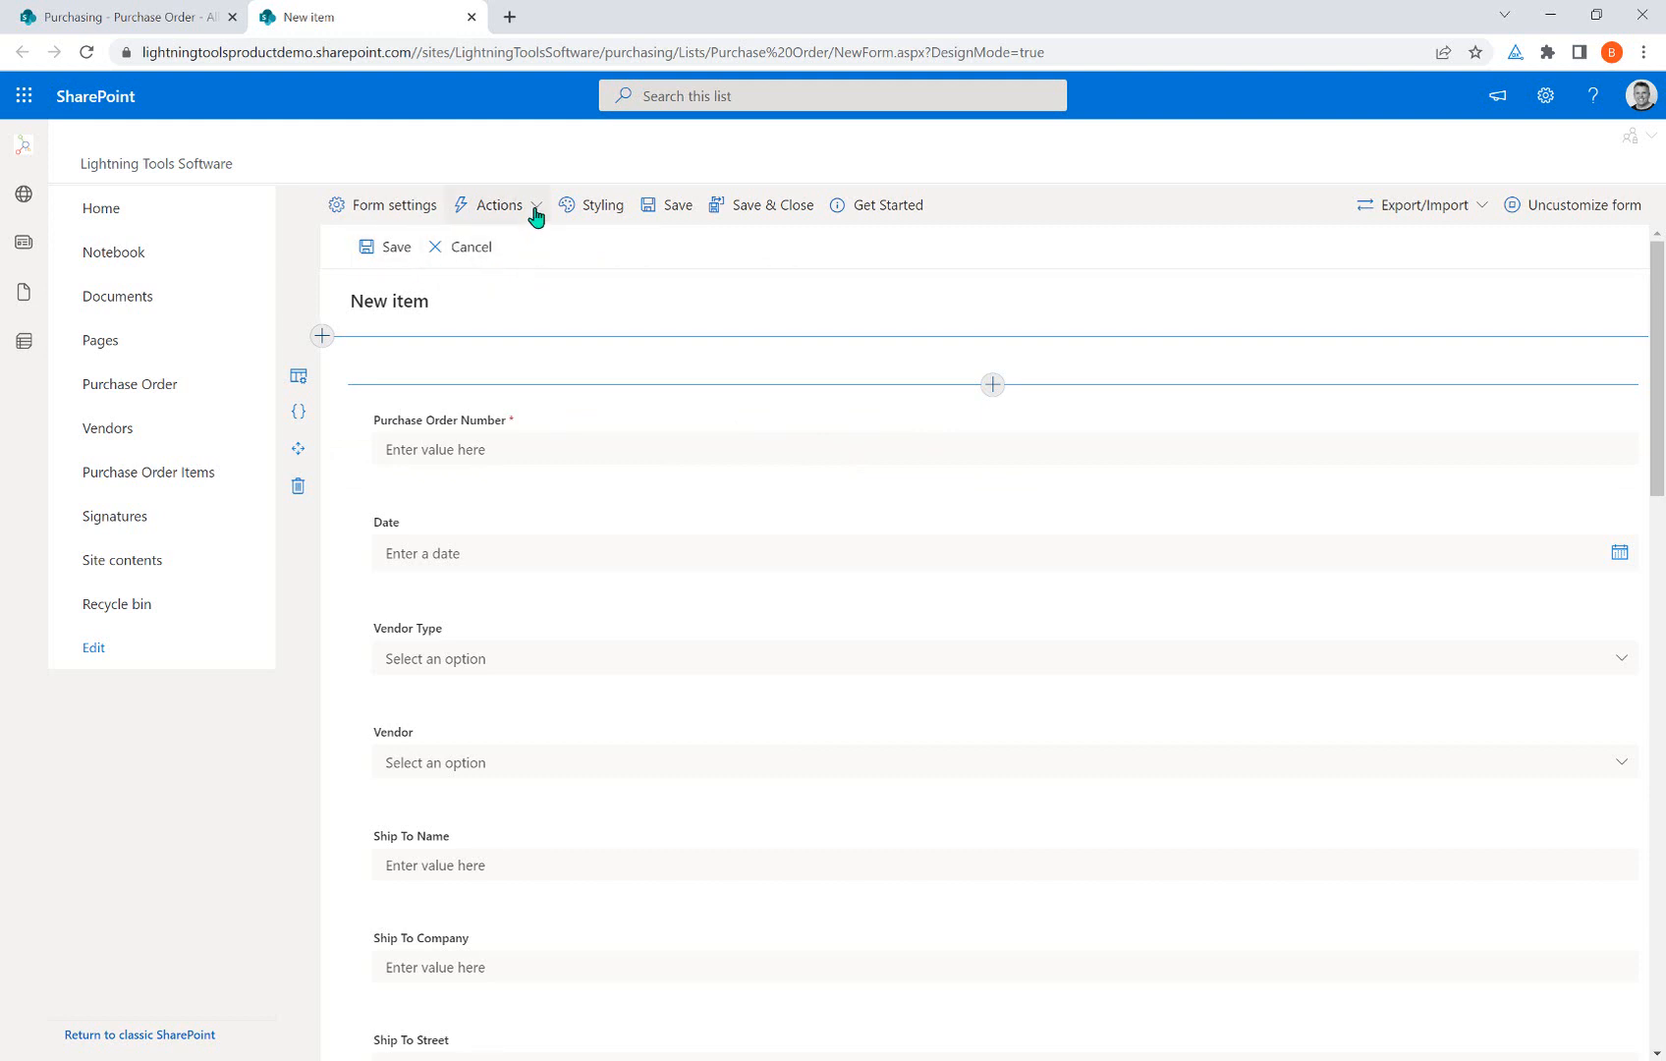
{"action": "left_click", "coordinate": [535, 216]}
Add a Command Bar action named 'Submit' with the paper-plane send icon.
{"action": "left_click", "coordinate": [513, 252]}
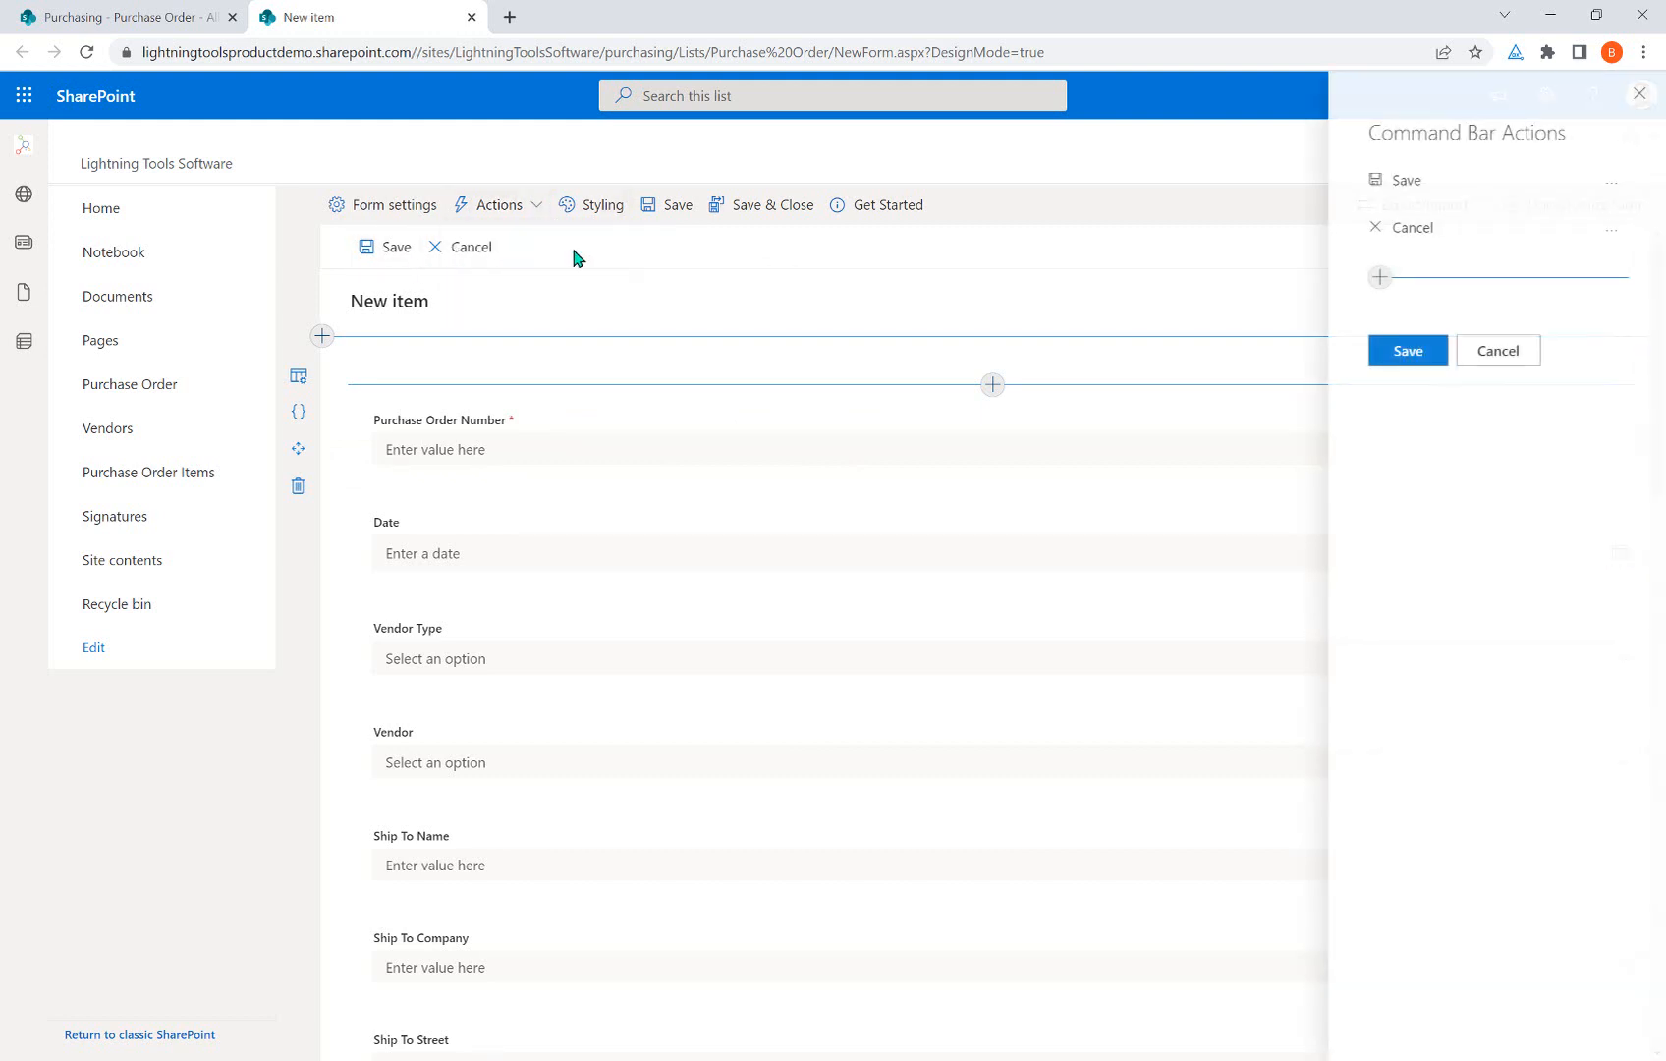
{"action": "left_click", "coordinate": [1377, 278]}
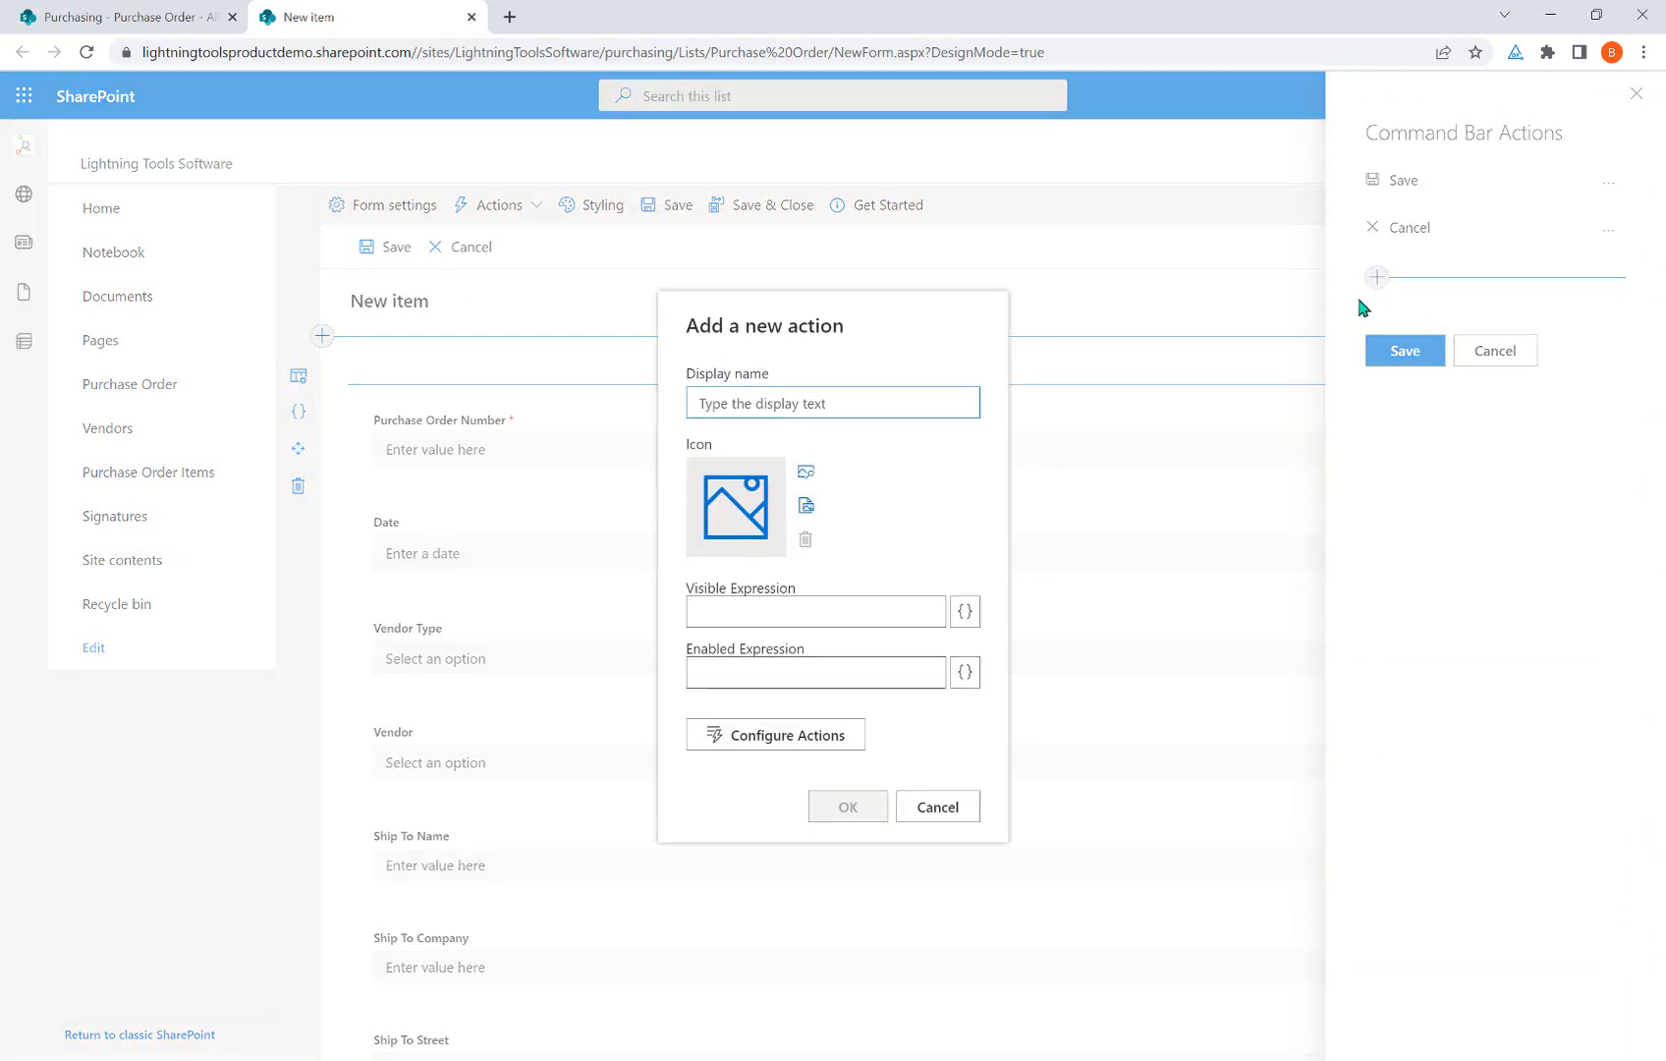
{"action": "type", "text": "Se"}
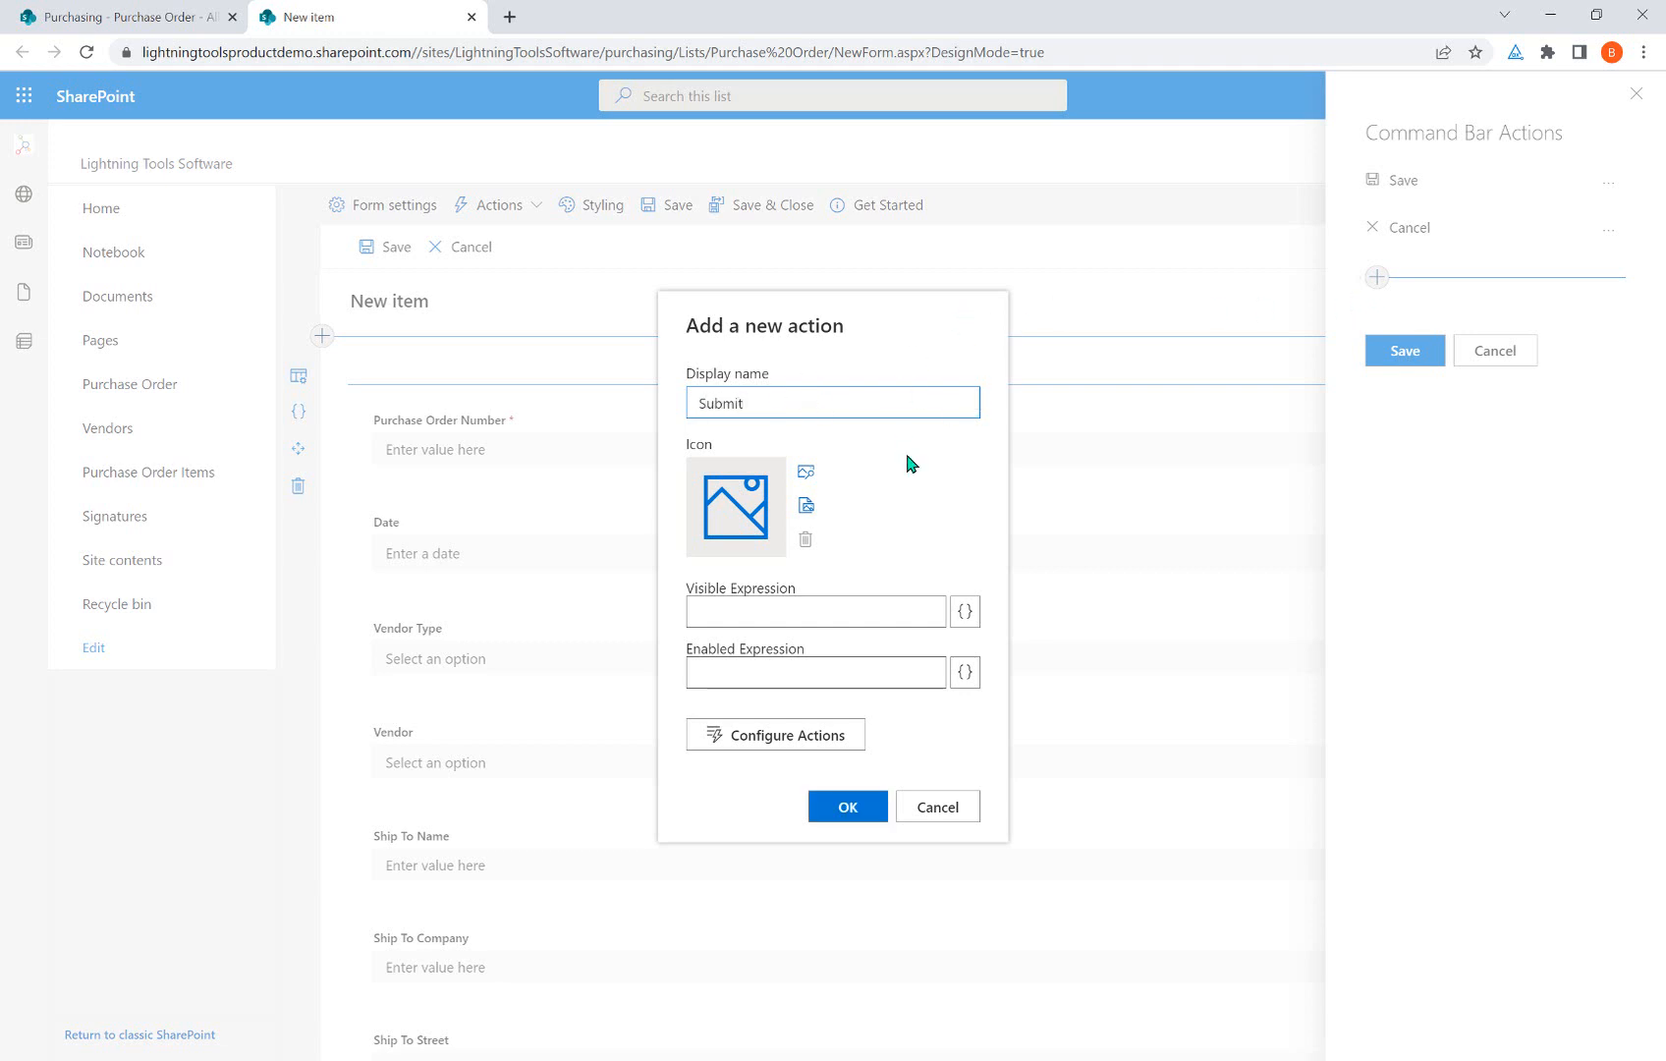
{"action": "left_click", "coordinate": [833, 505]}
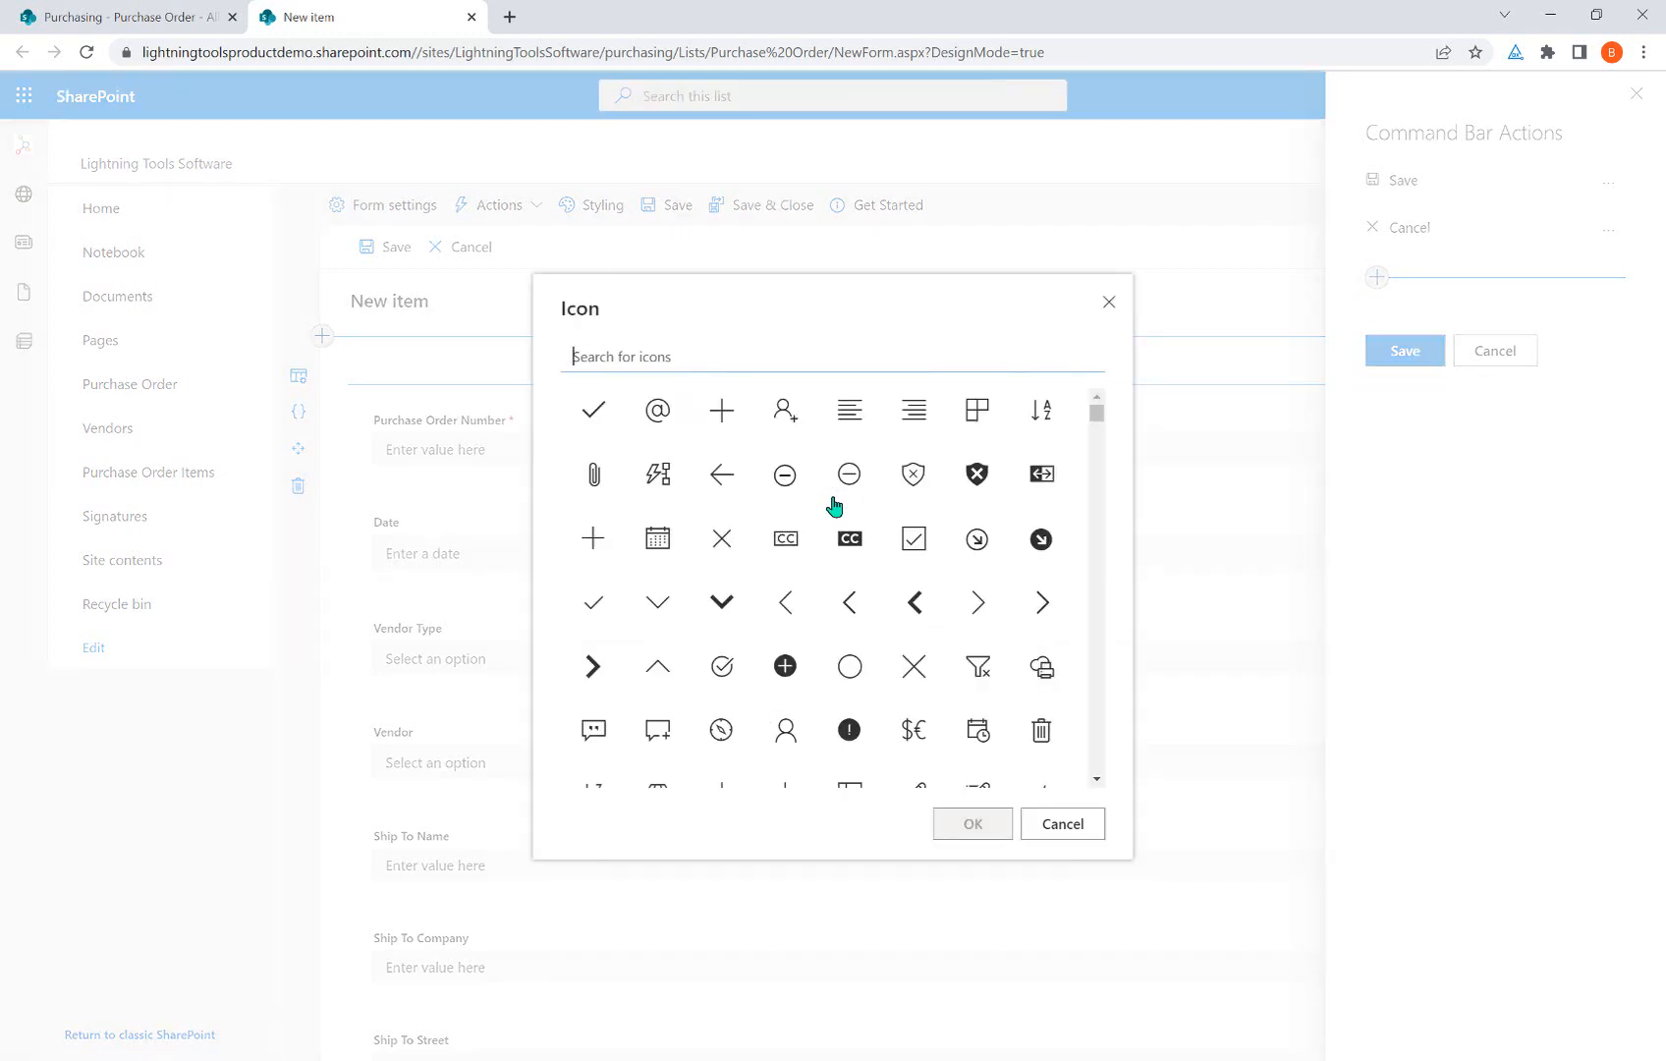
{"action": "type", "text": "send"}
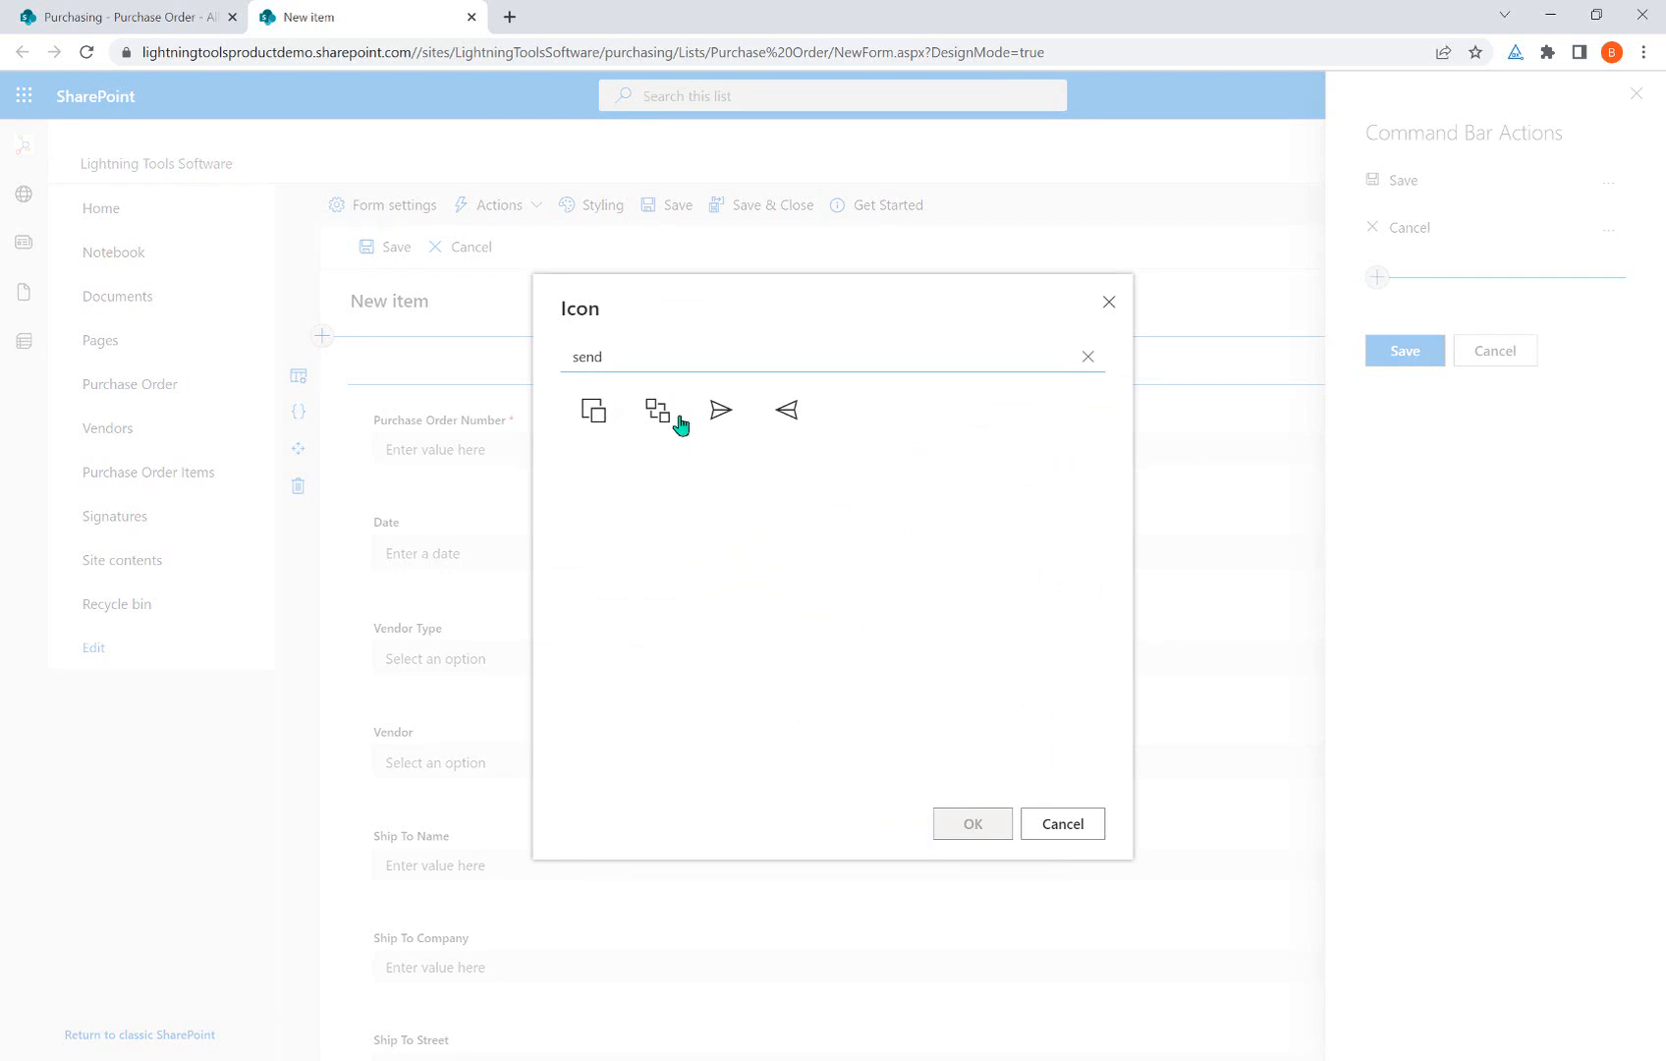
{"action": "left_click", "coordinate": [721, 410]}
{"action": "left_click", "coordinate": [972, 825]}
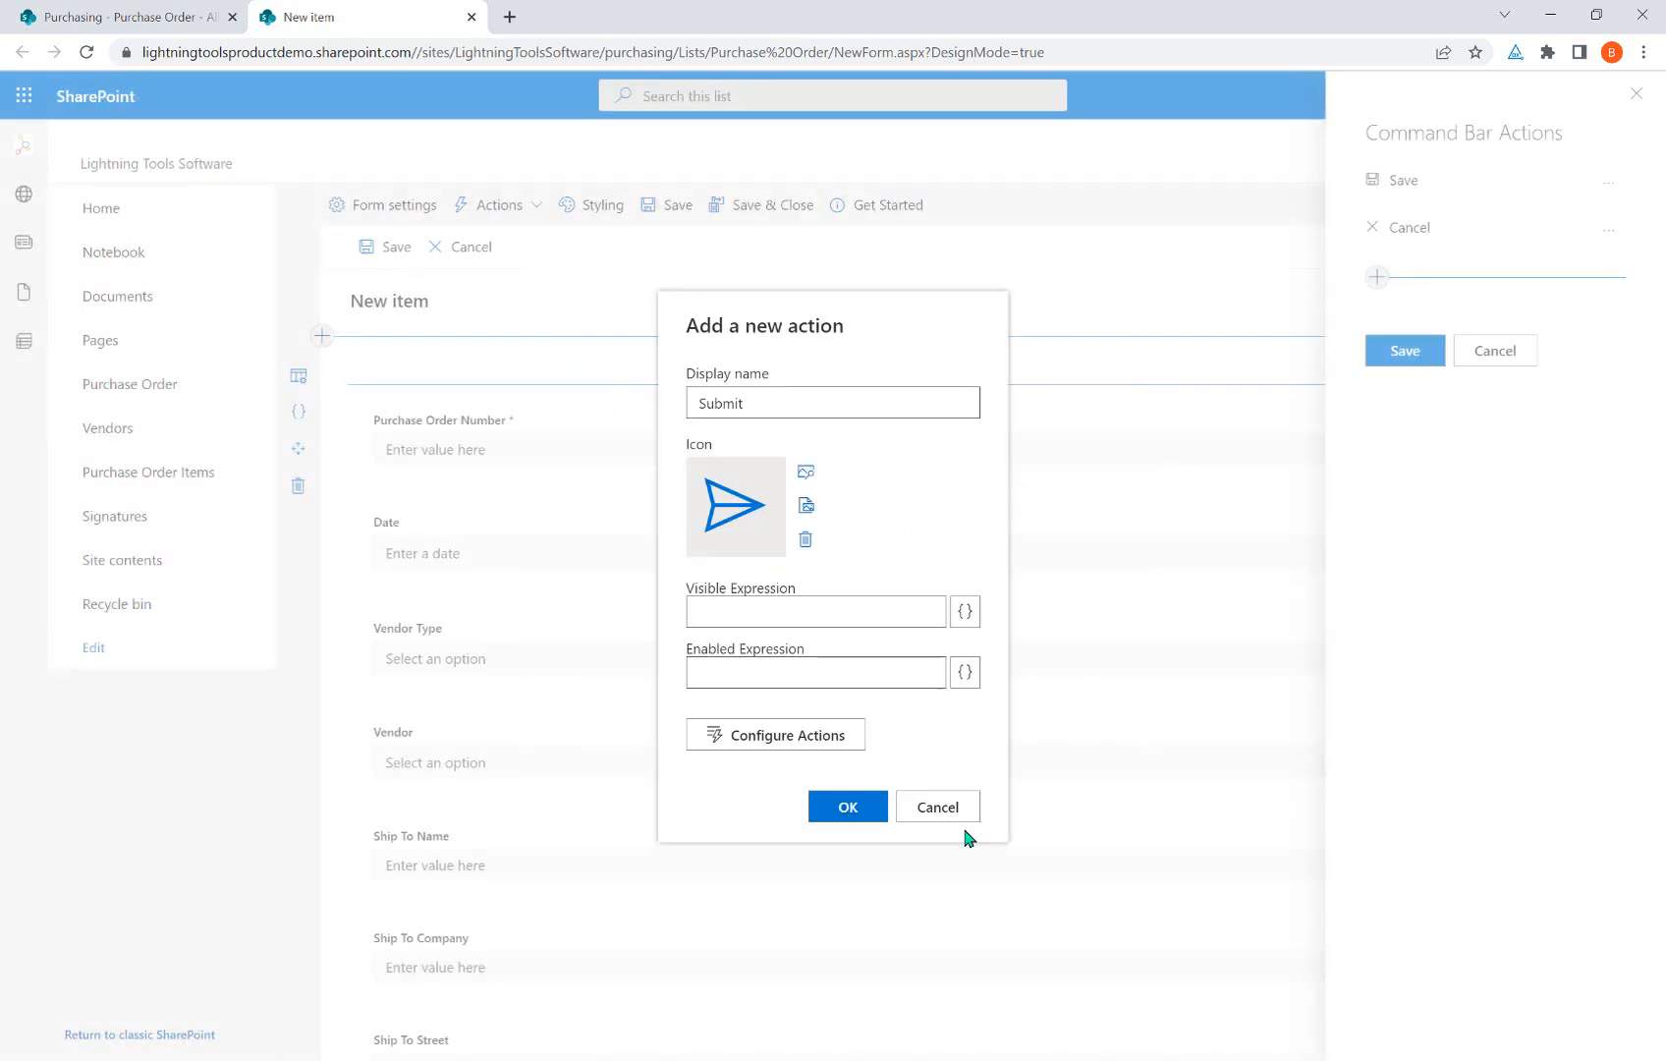
Open the Submit action's On Click builder and add a Save form step.
{"action": "left_click", "coordinate": [796, 744]}
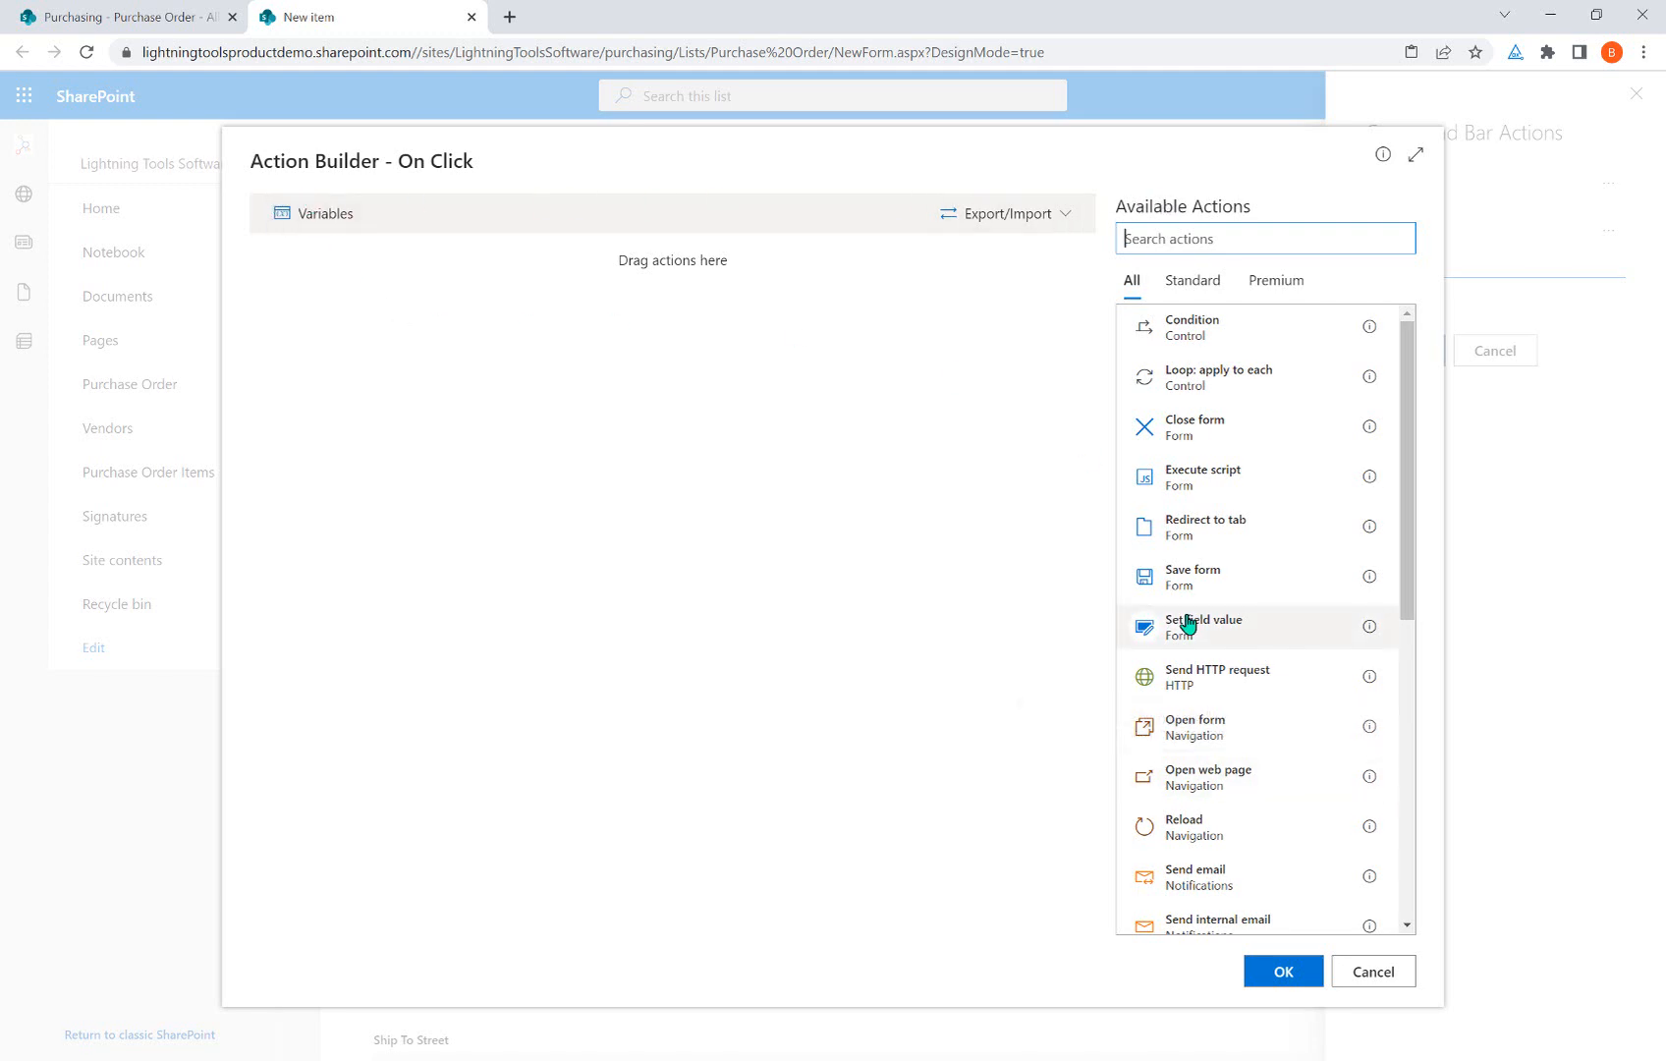
{"action": "scroll", "coordinate": [1231, 344], "scroll_direction": "down", "scroll_amount": 4}
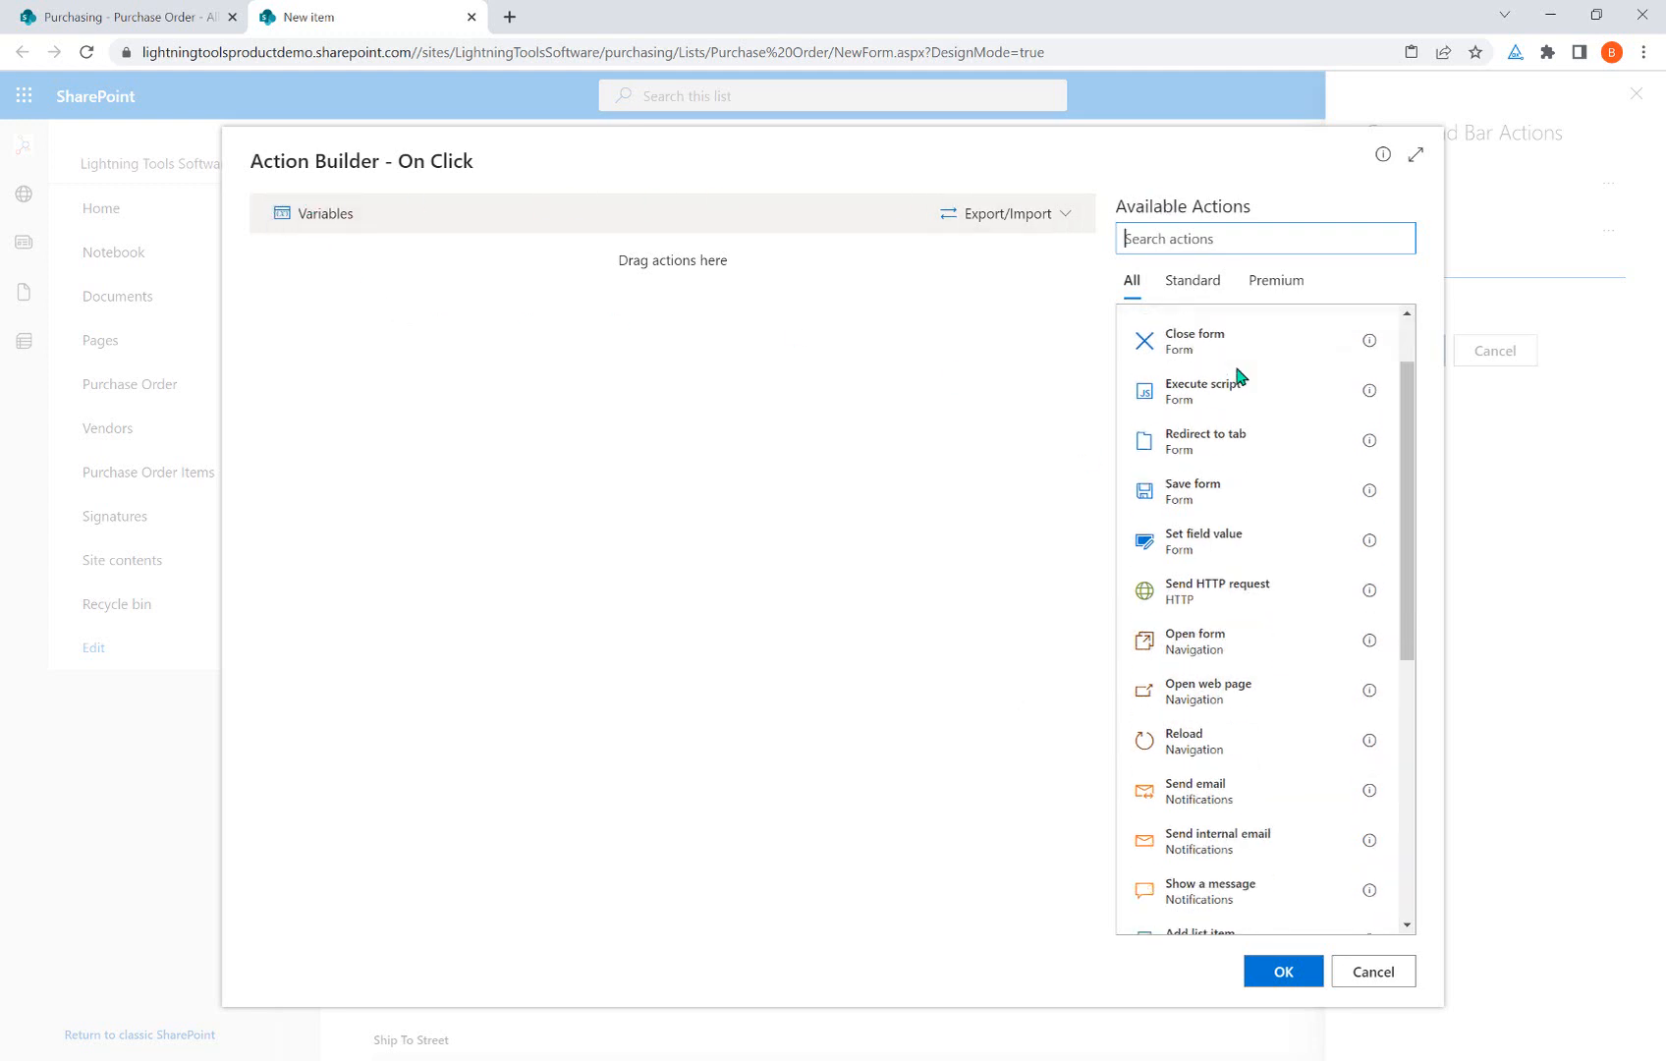
{"action": "scroll", "coordinate": [1254, 583], "scroll_direction": "down", "scroll_amount": 2}
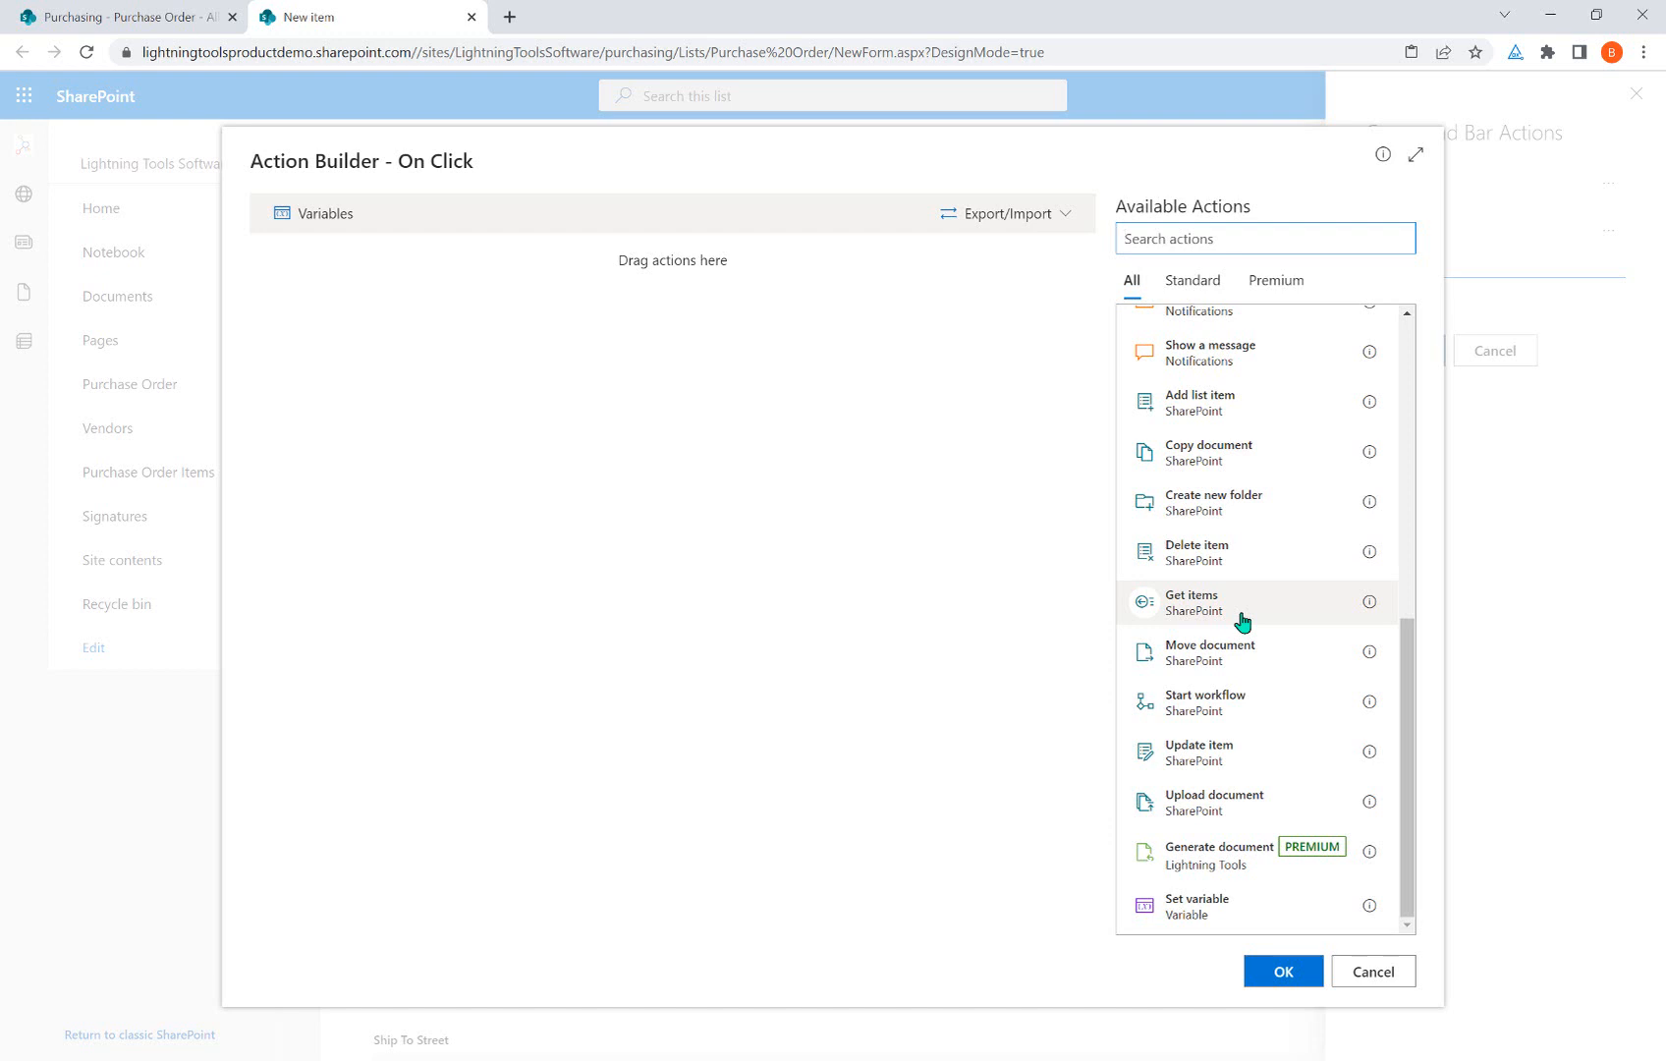
{"action": "scroll", "coordinate": [1242, 621], "scroll_direction": "up", "scroll_amount": 4}
{"action": "scroll", "coordinate": [1242, 621], "scroll_direction": "down", "scroll_amount": 4}
{"action": "scroll", "coordinate": [1242, 621], "scroll_direction": "up", "scroll_amount": 6}
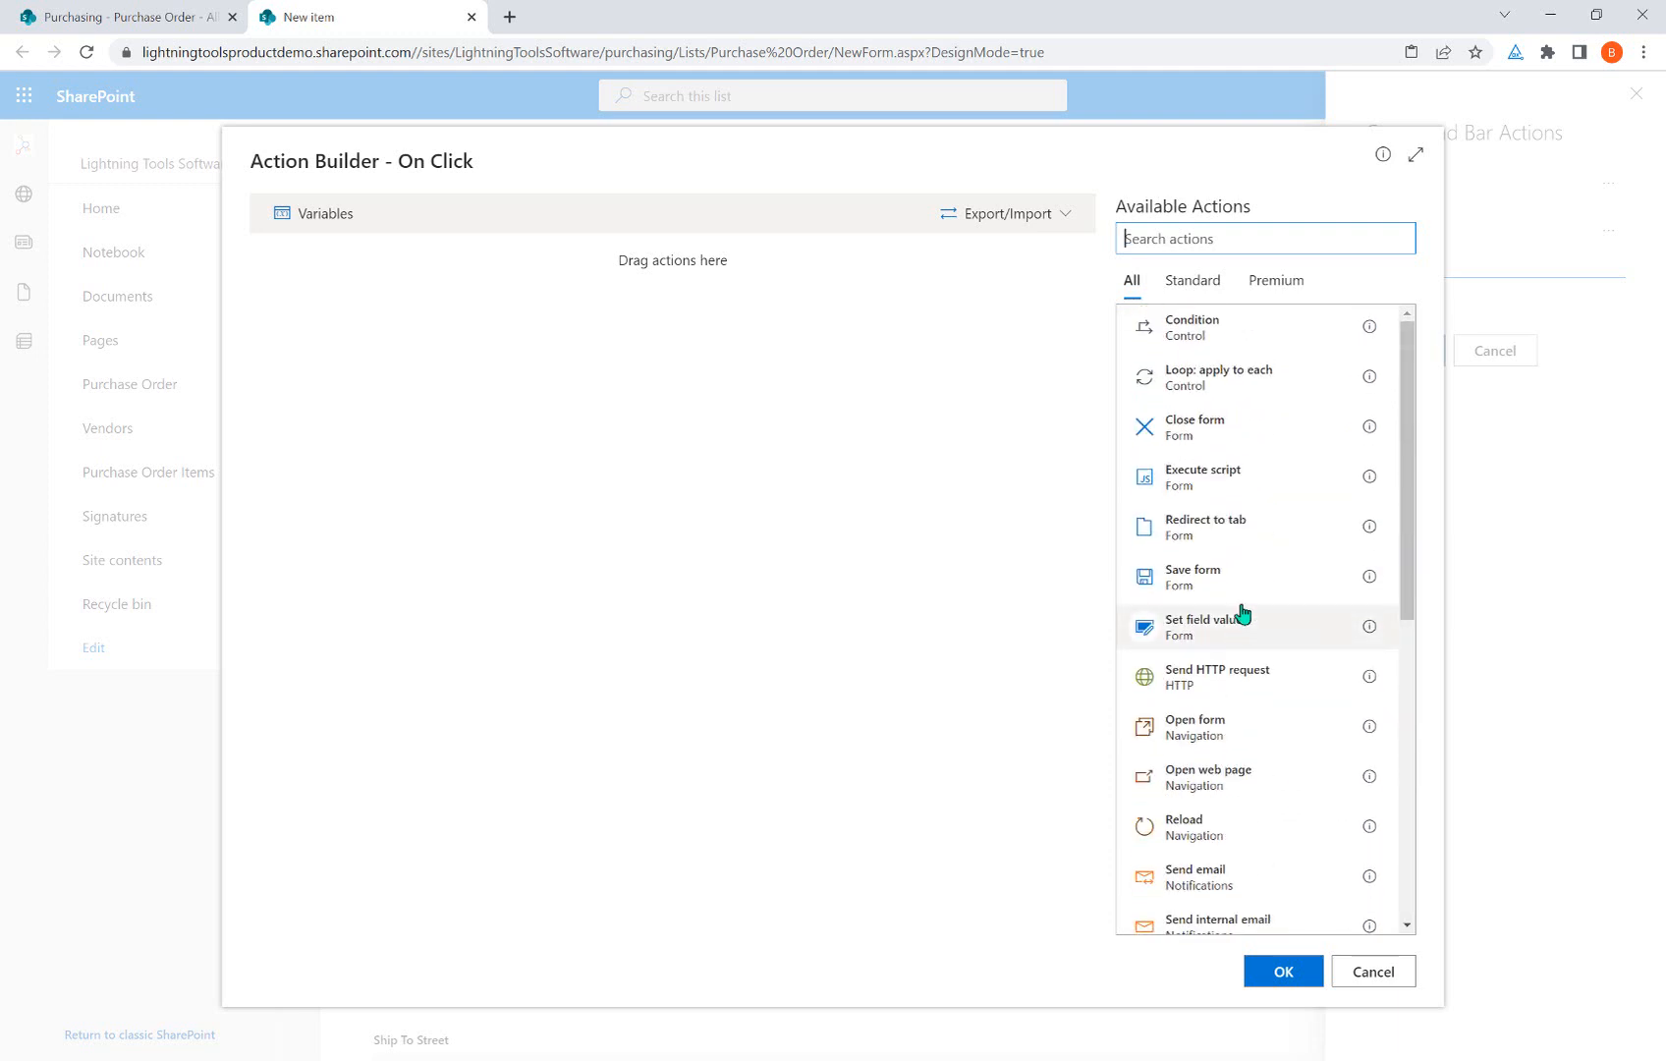
{"action": "left_click", "coordinate": [1240, 582]}
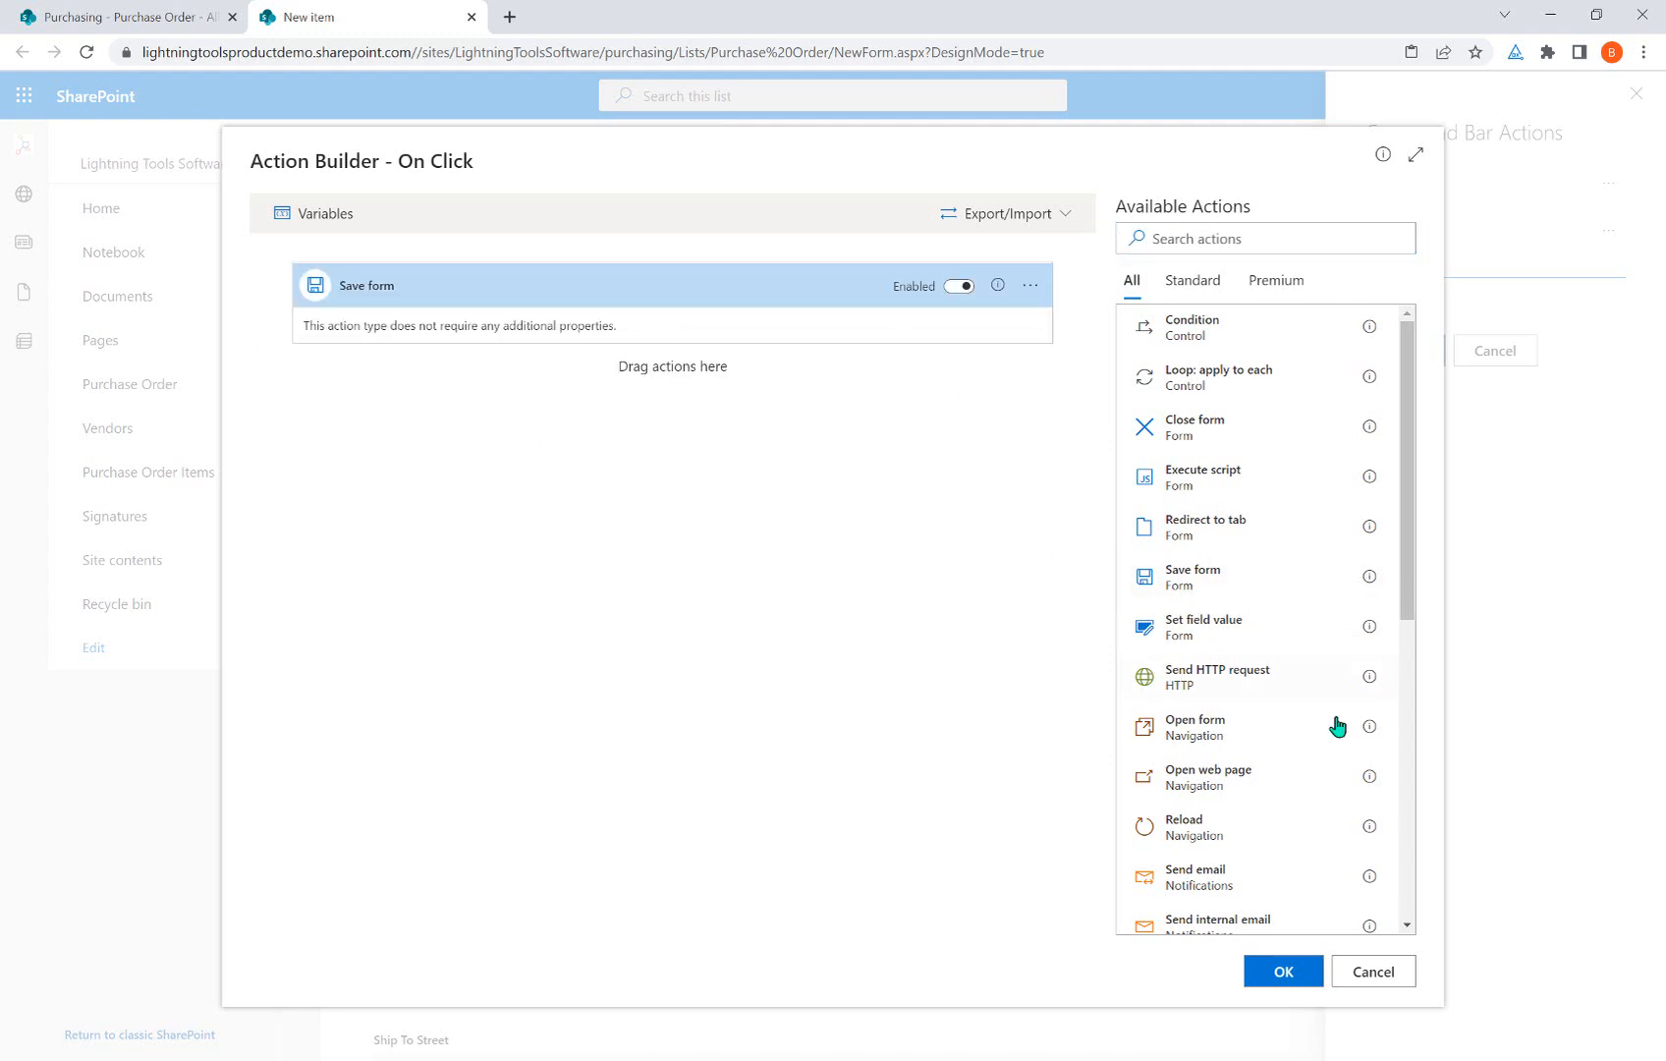
{"action": "scroll", "coordinate": [1336, 727], "scroll_direction": "down", "scroll_amount": 2}
Add a Send email step whose From address is the current user's Email placeholder.
{"action": "left_click", "coordinate": [1214, 691]}
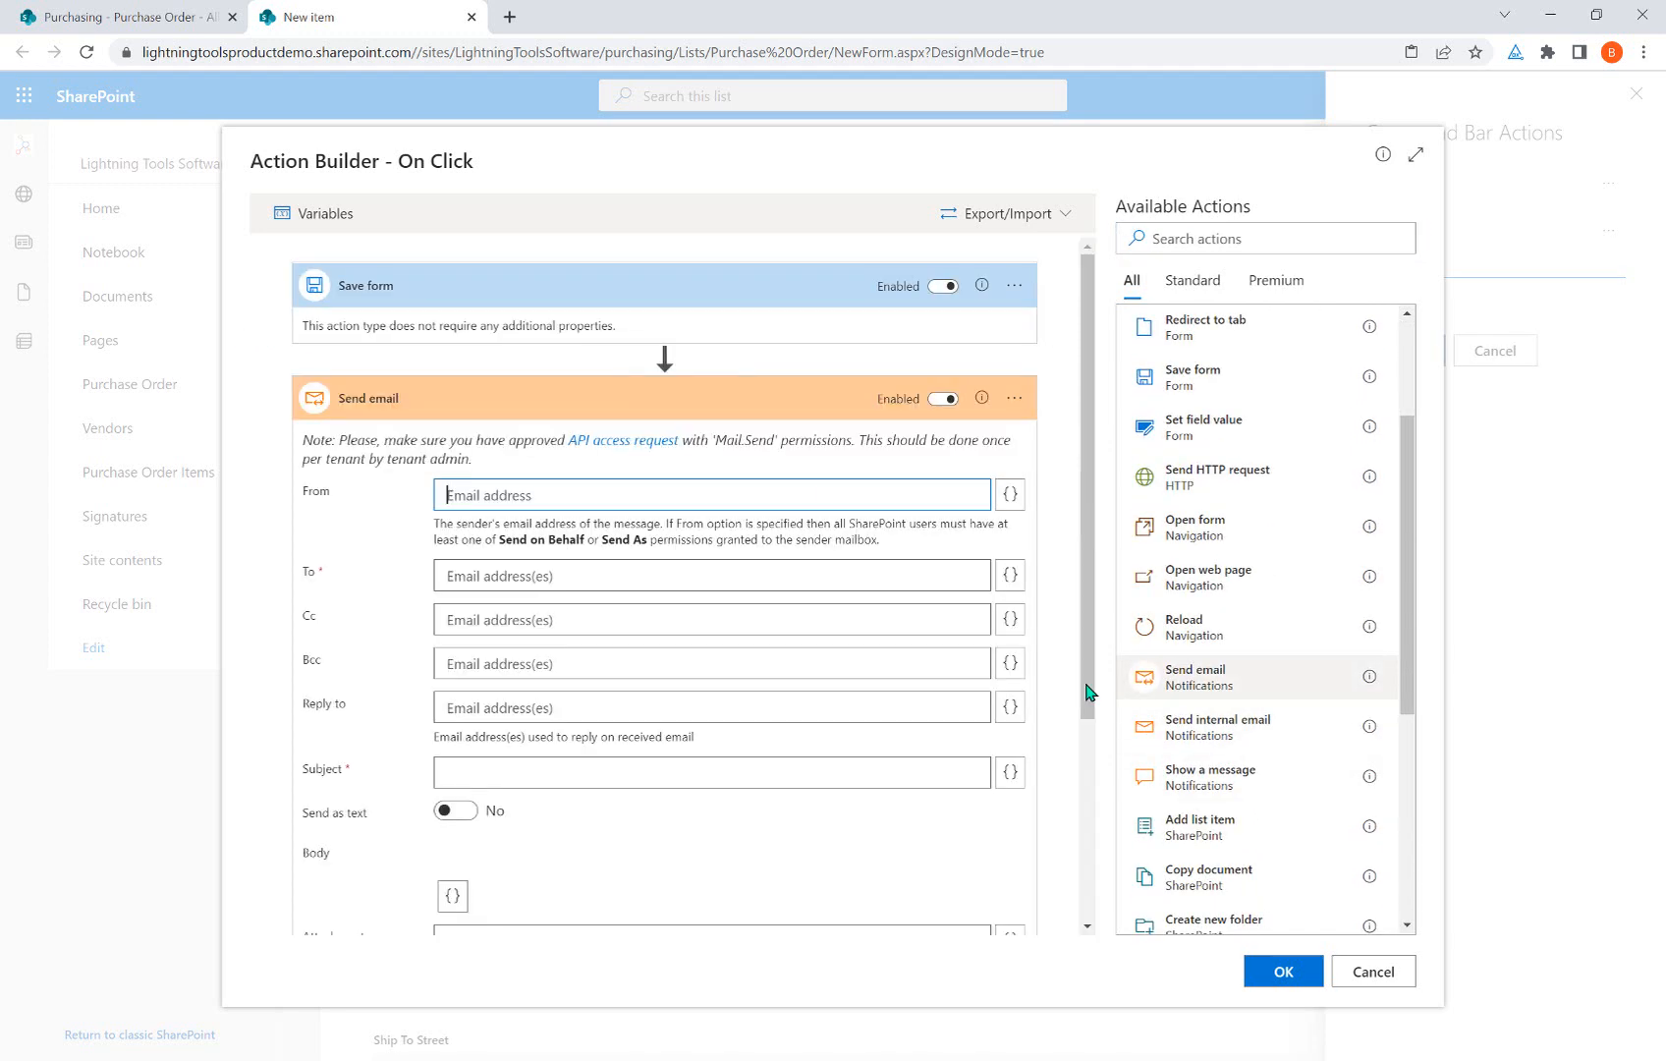
{"action": "left_click", "coordinate": [504, 492]}
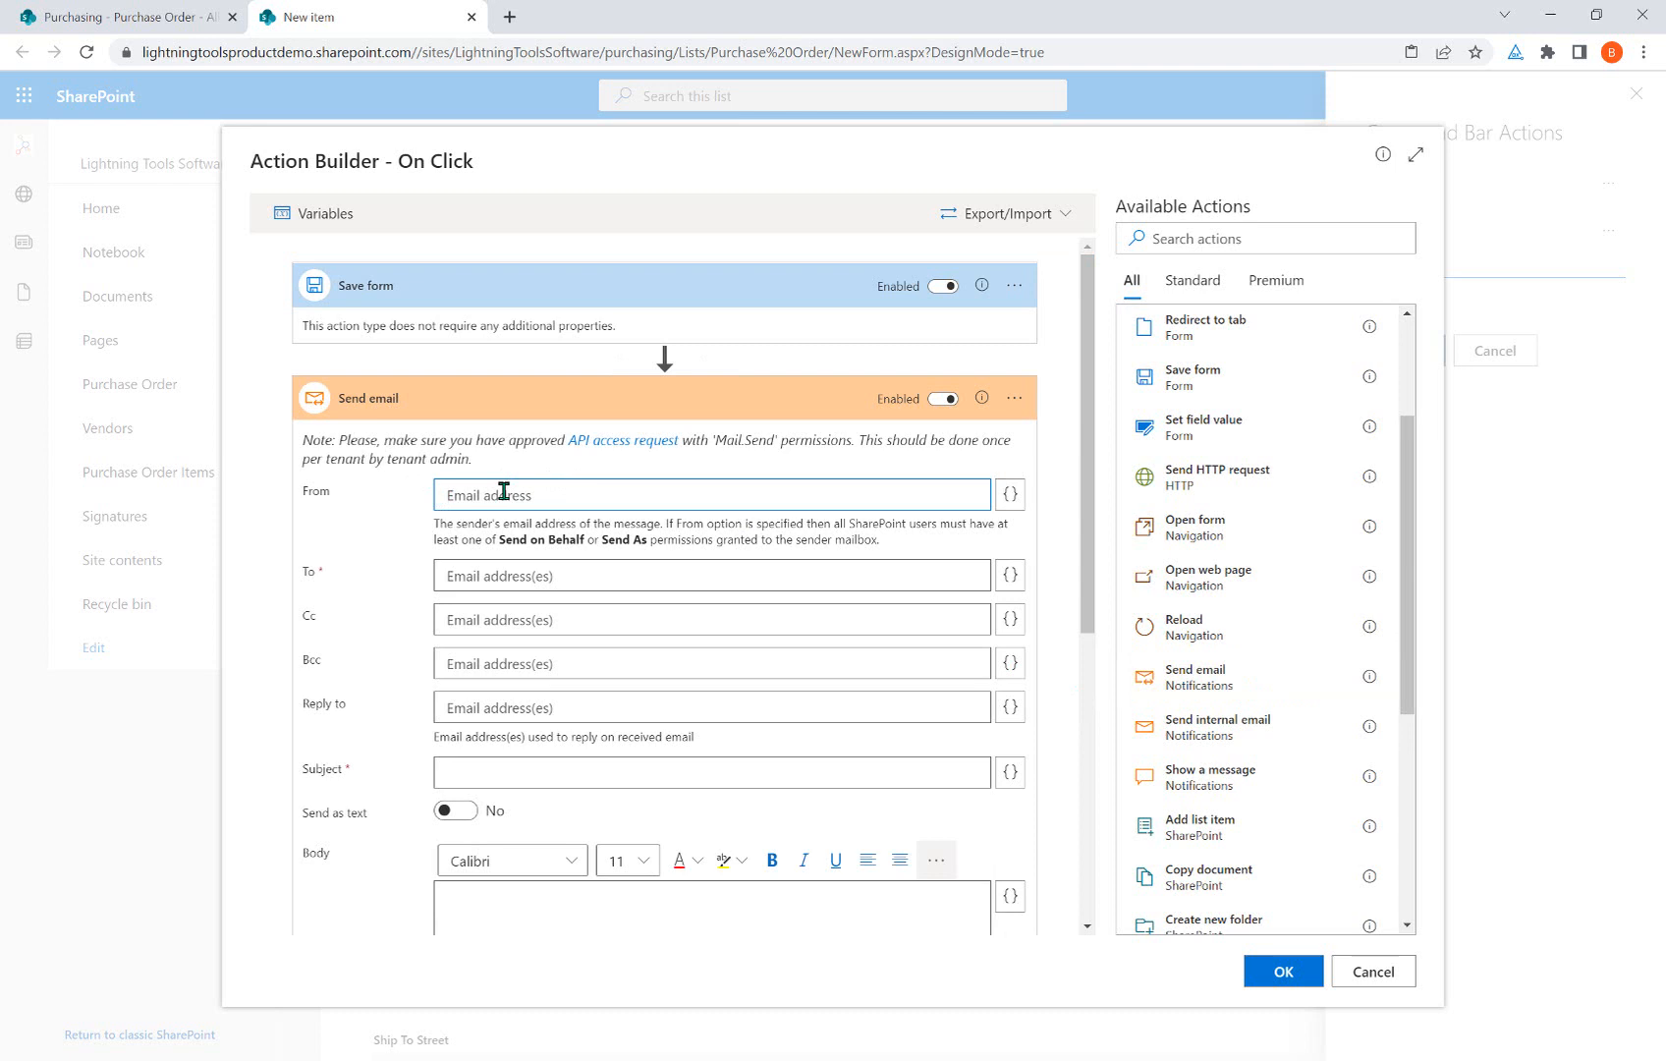
{"action": "left_click", "coordinate": [1009, 495]}
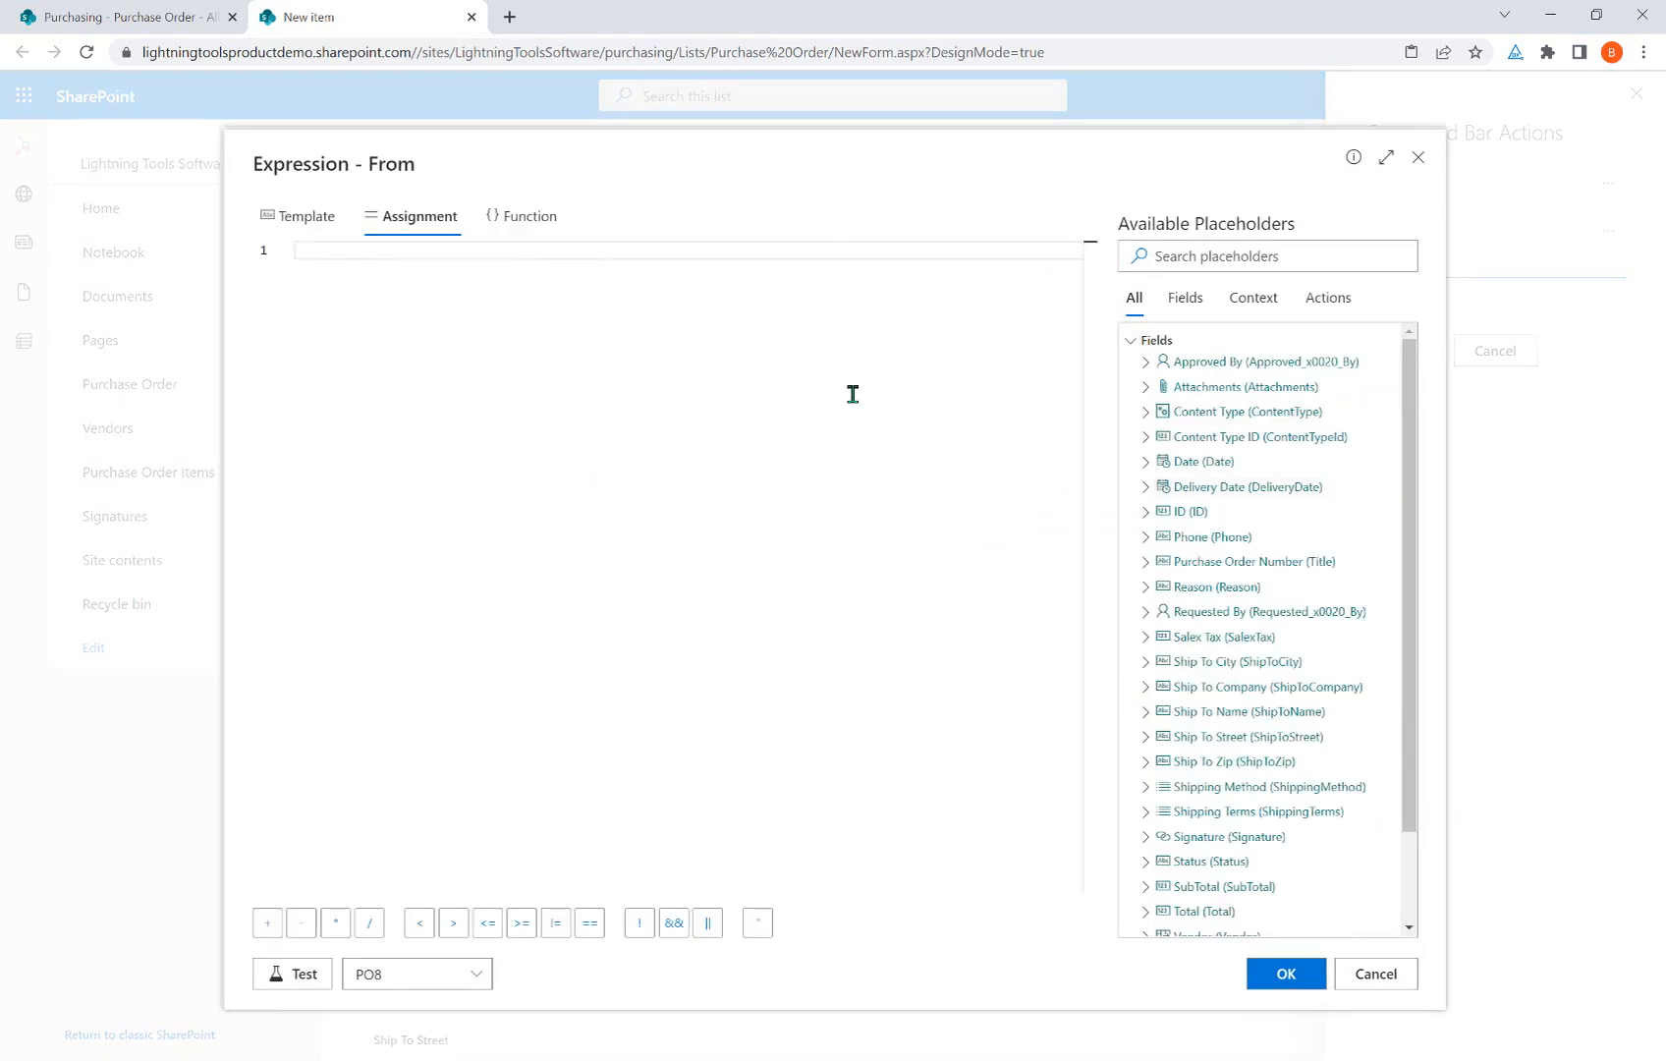
{"action": "scroll", "coordinate": [1309, 550], "scroll_direction": "down", "scroll_amount": 3}
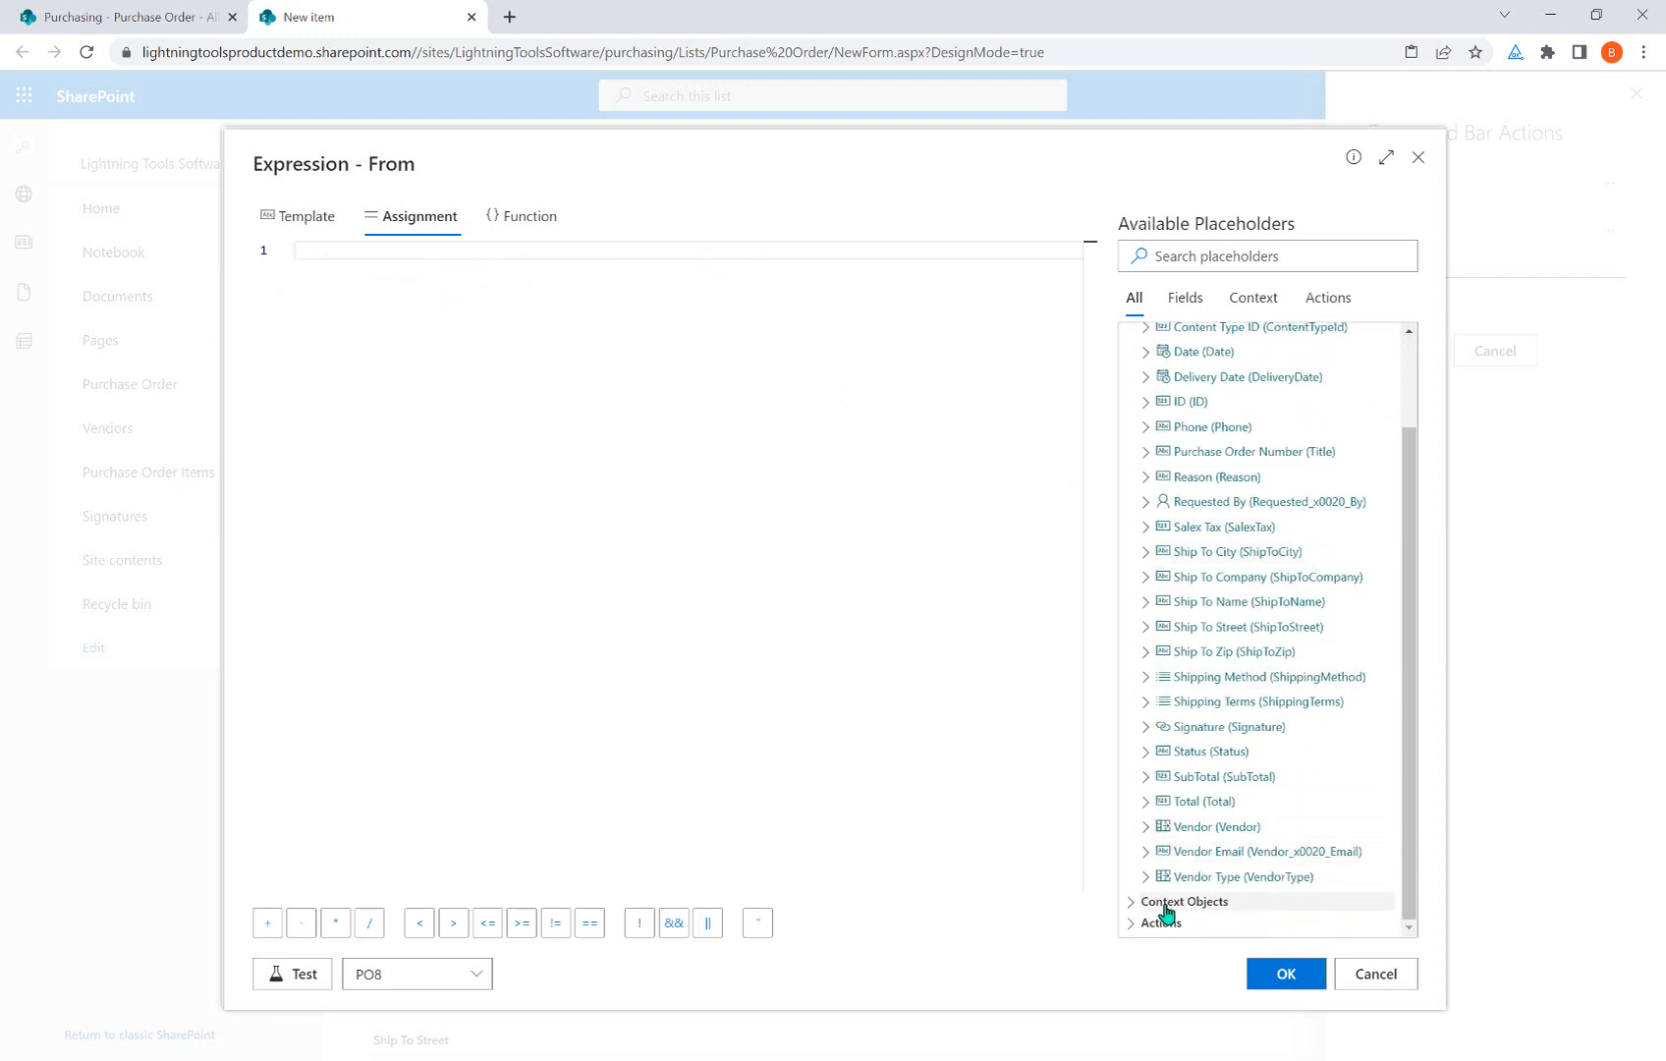
{"action": "left_click", "coordinate": [1165, 905]}
{"action": "scroll", "coordinate": [1258, 670], "scroll_direction": "down", "scroll_amount": 2}
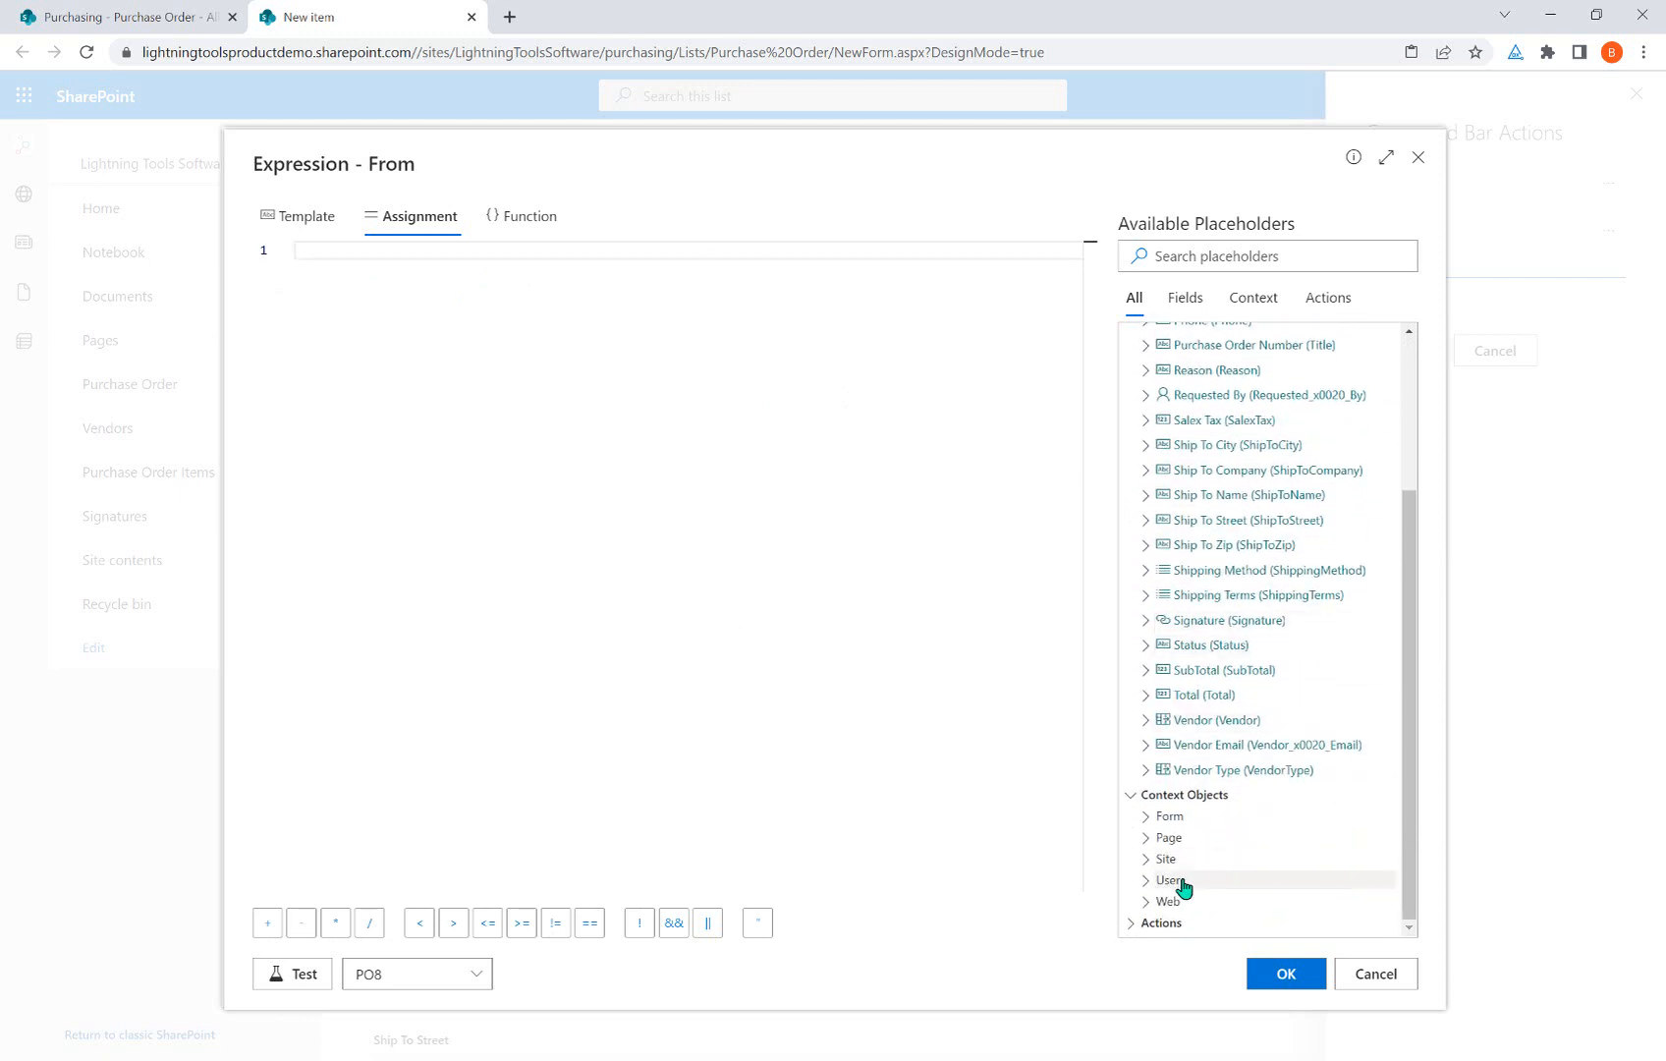
{"action": "left_click", "coordinate": [1184, 882]}
{"action": "scroll", "coordinate": [1210, 702], "scroll_direction": "down", "scroll_amount": 3}
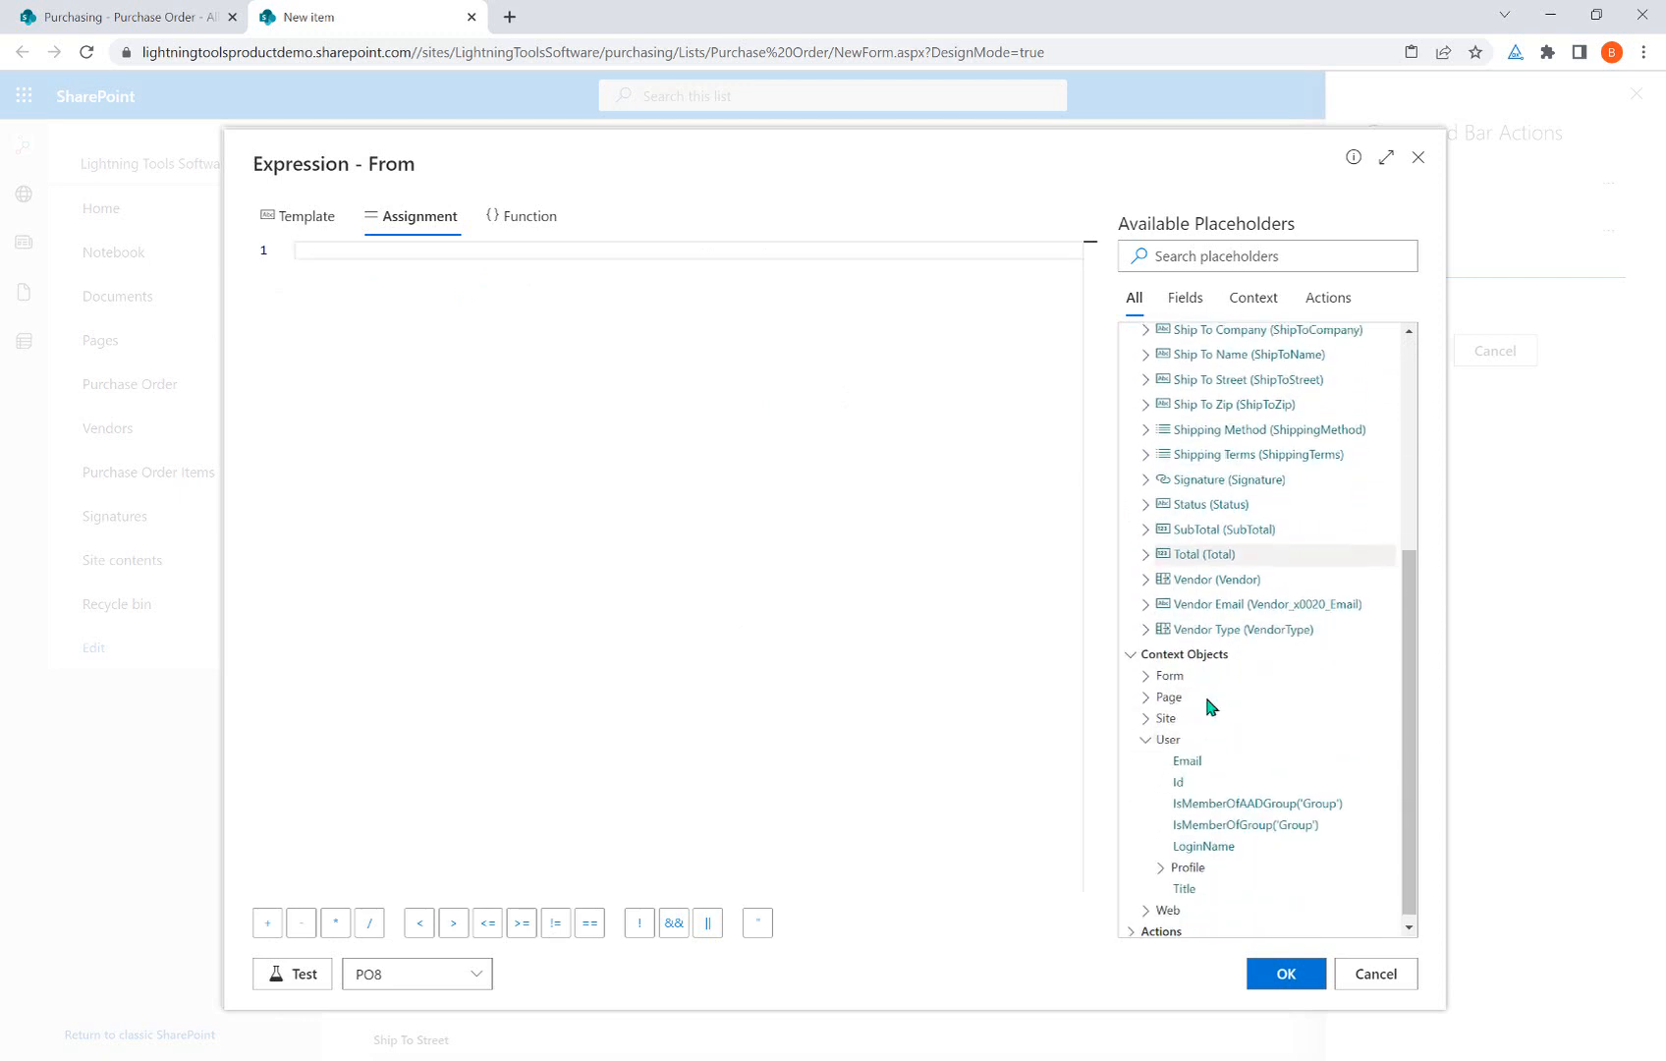
{"action": "left_click", "coordinate": [1187, 752]}
{"action": "left_click", "coordinate": [1284, 974]}
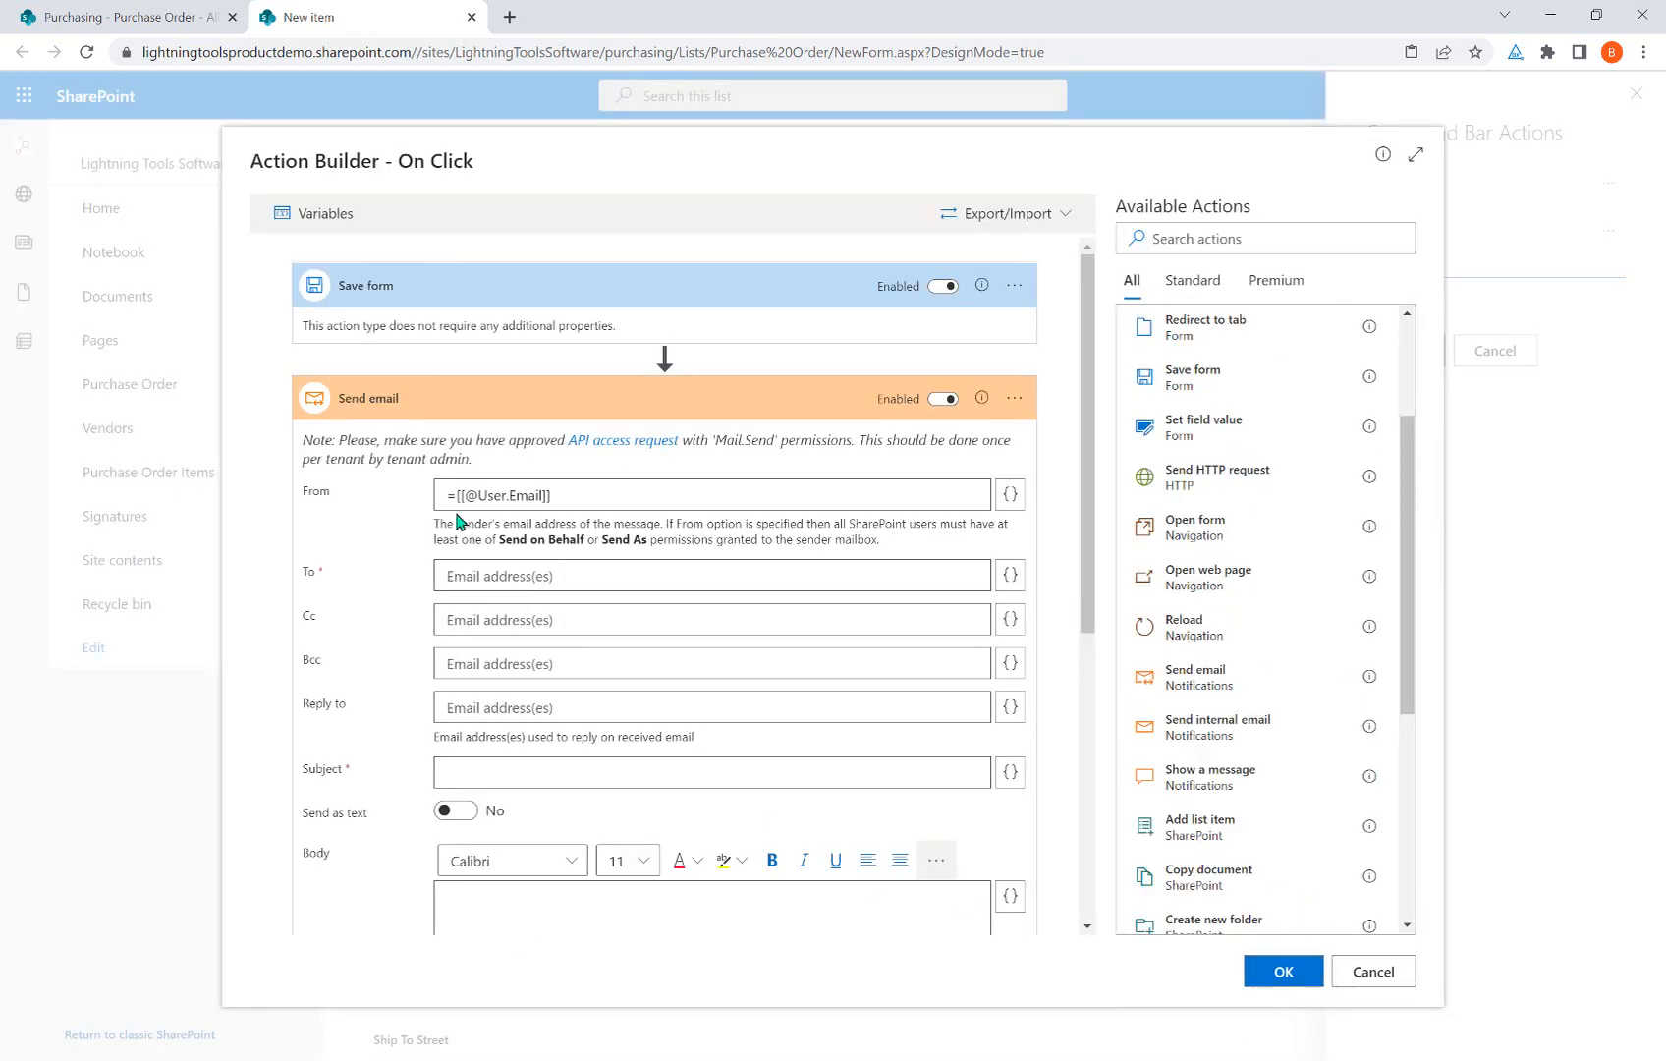
{"action": "left_click", "coordinate": [570, 575]}
Enter the accounts mailbox address in the Send email step's To field and start on the body.
{"action": "scroll", "coordinate": [651, 766], "scroll_direction": "down", "scroll_amount": 3}
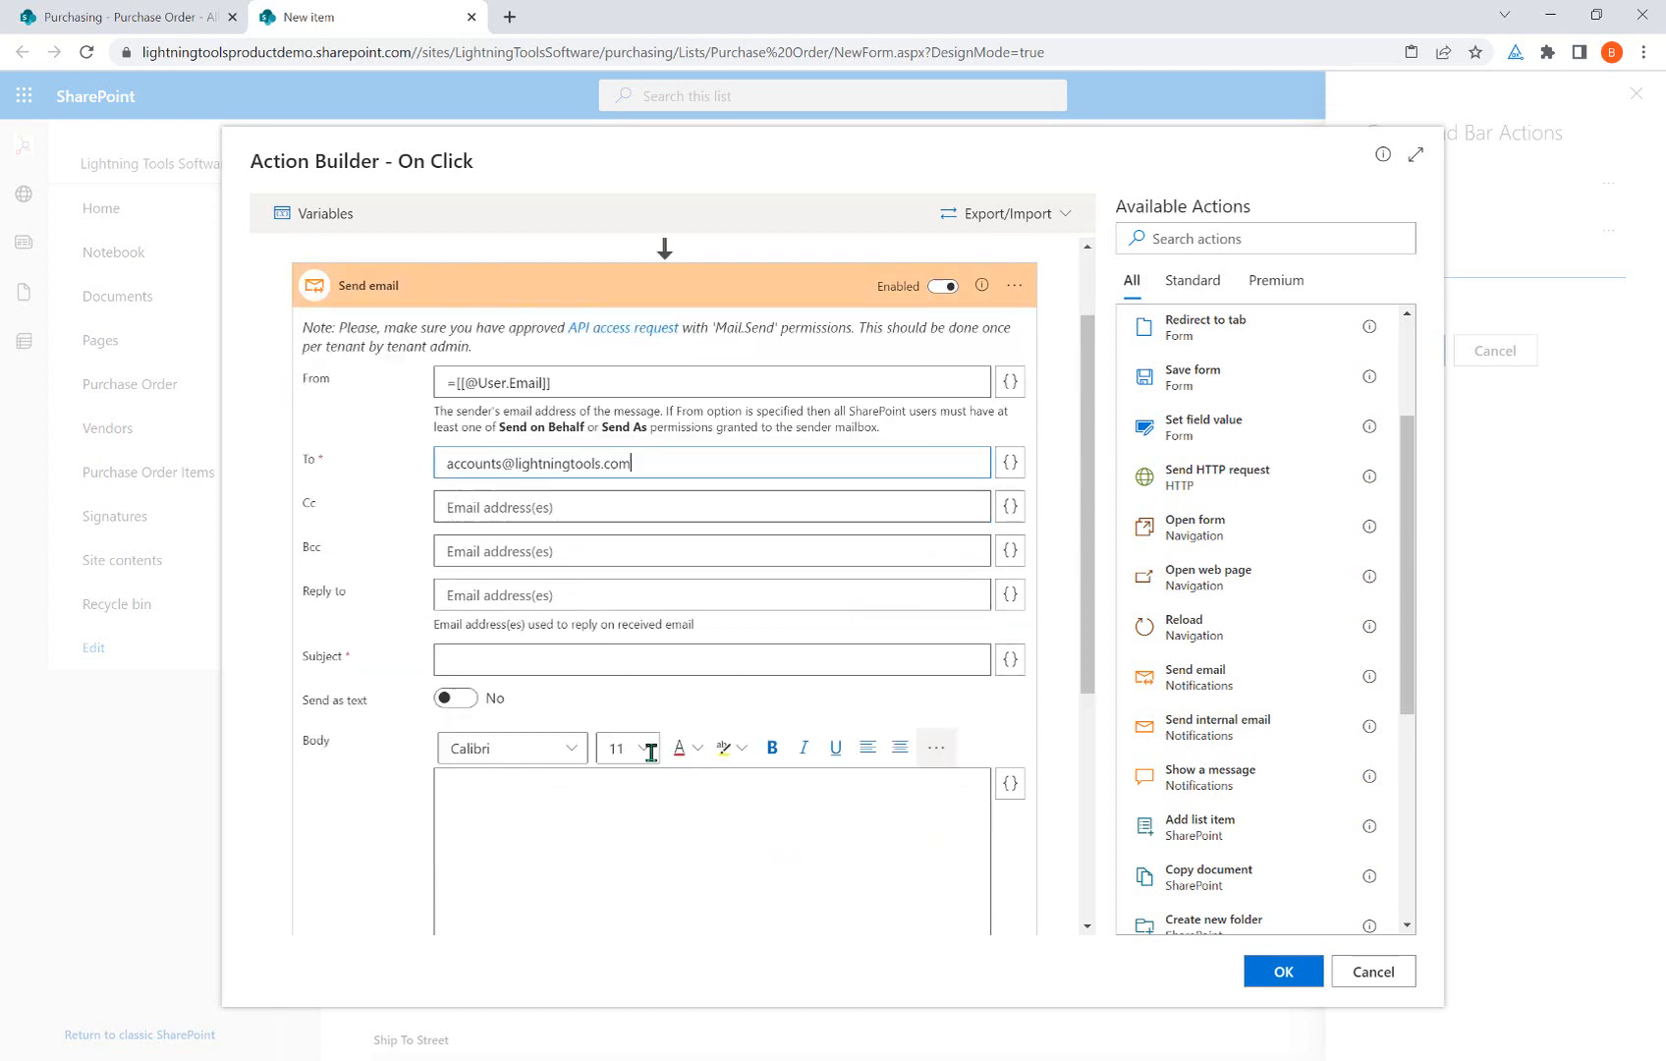
{"action": "left_click", "coordinate": [563, 733]}
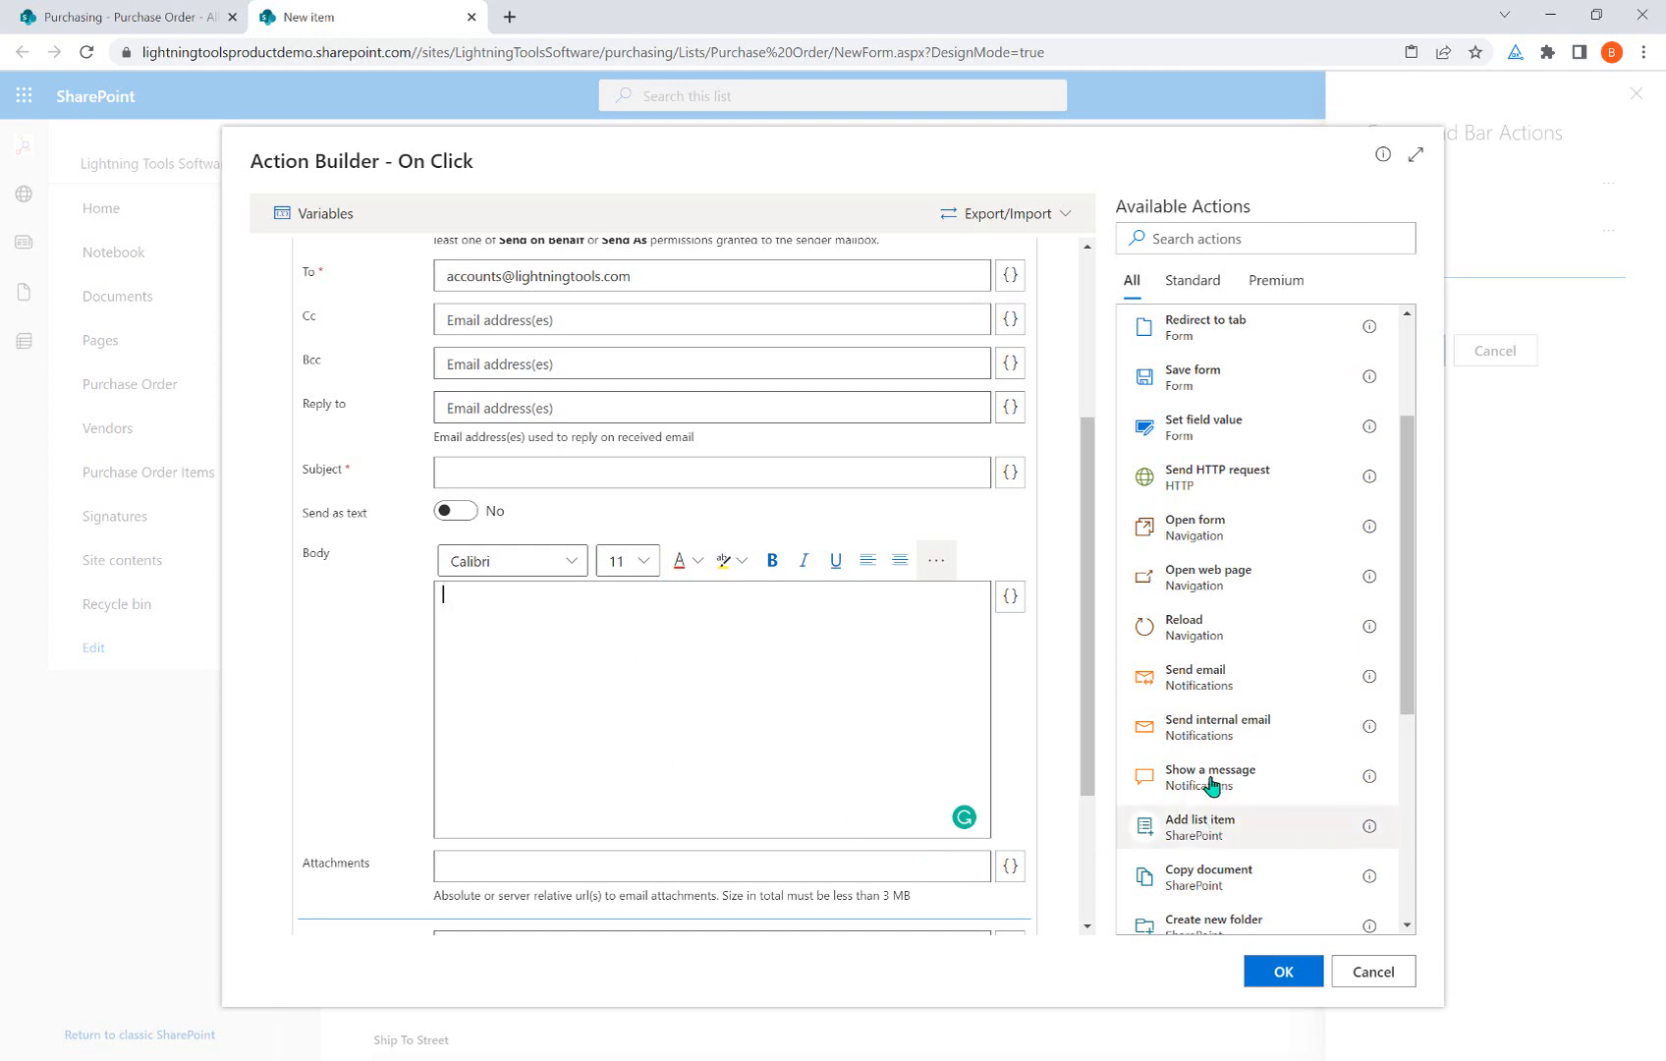
Collapse the Send email card and close the Action Builder, keeping Save form, Send email, Close form.
{"action": "scroll", "coordinate": [1302, 629], "scroll_direction": "down", "scroll_amount": 4}
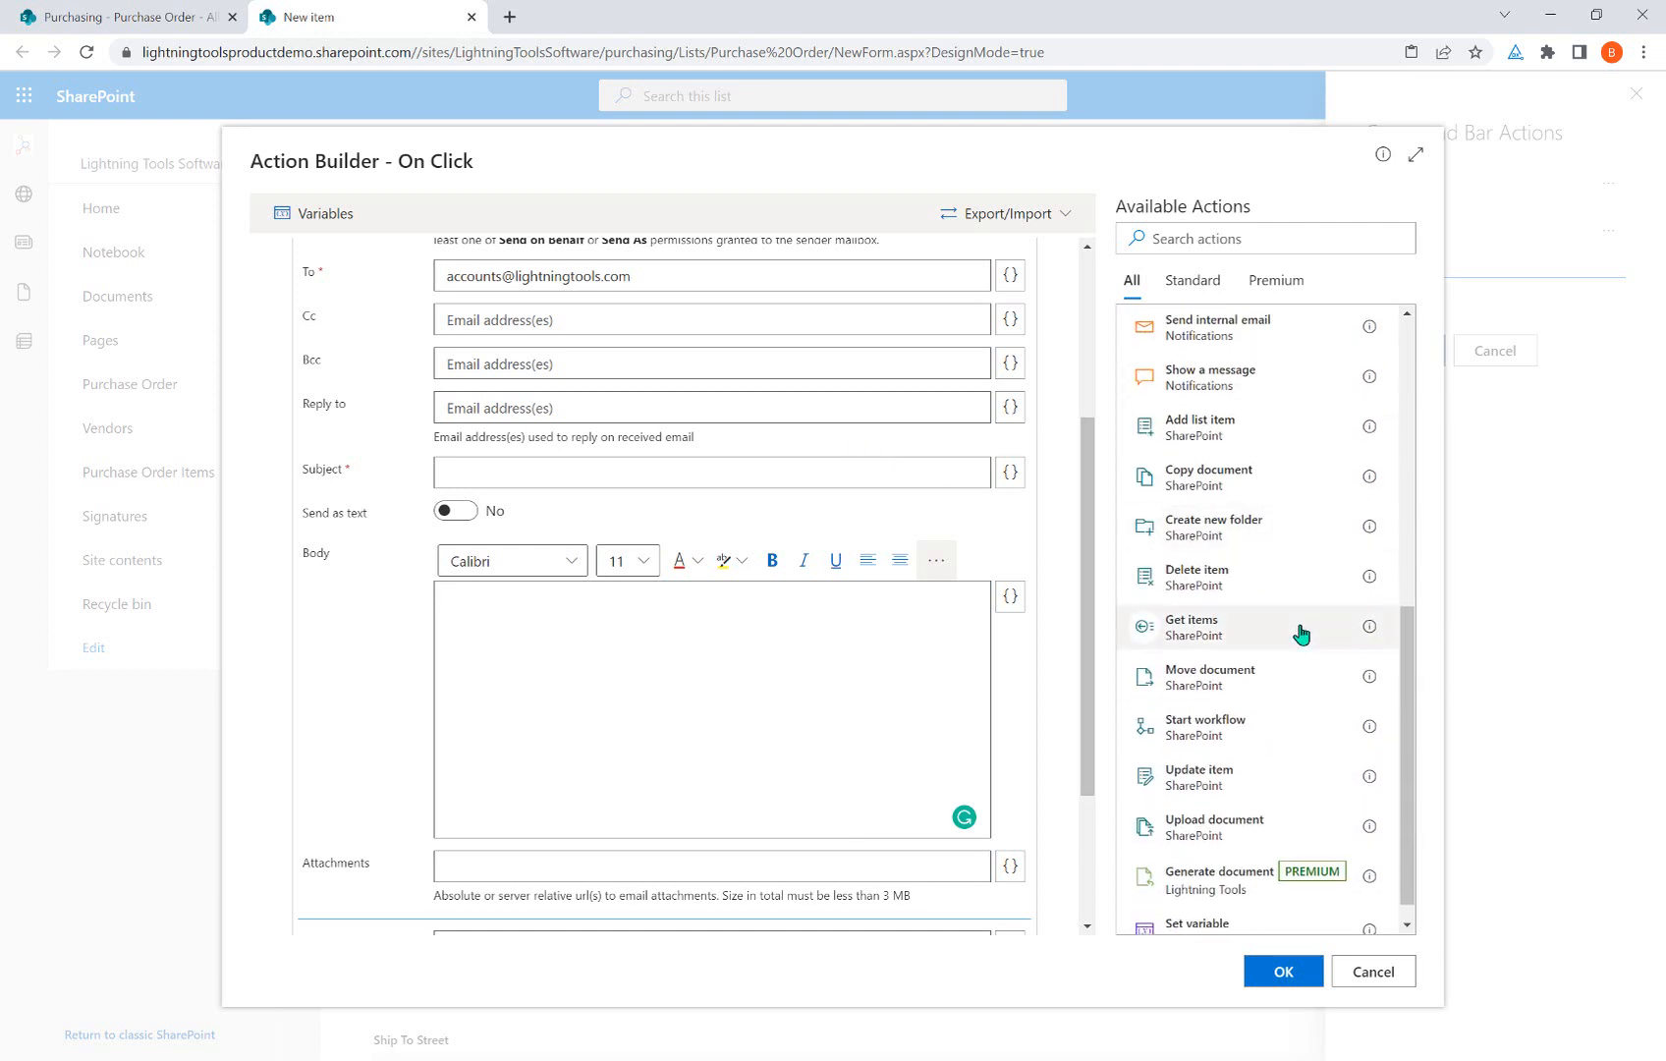
{"action": "scroll", "coordinate": [1302, 634], "scroll_direction": "up", "scroll_amount": 4}
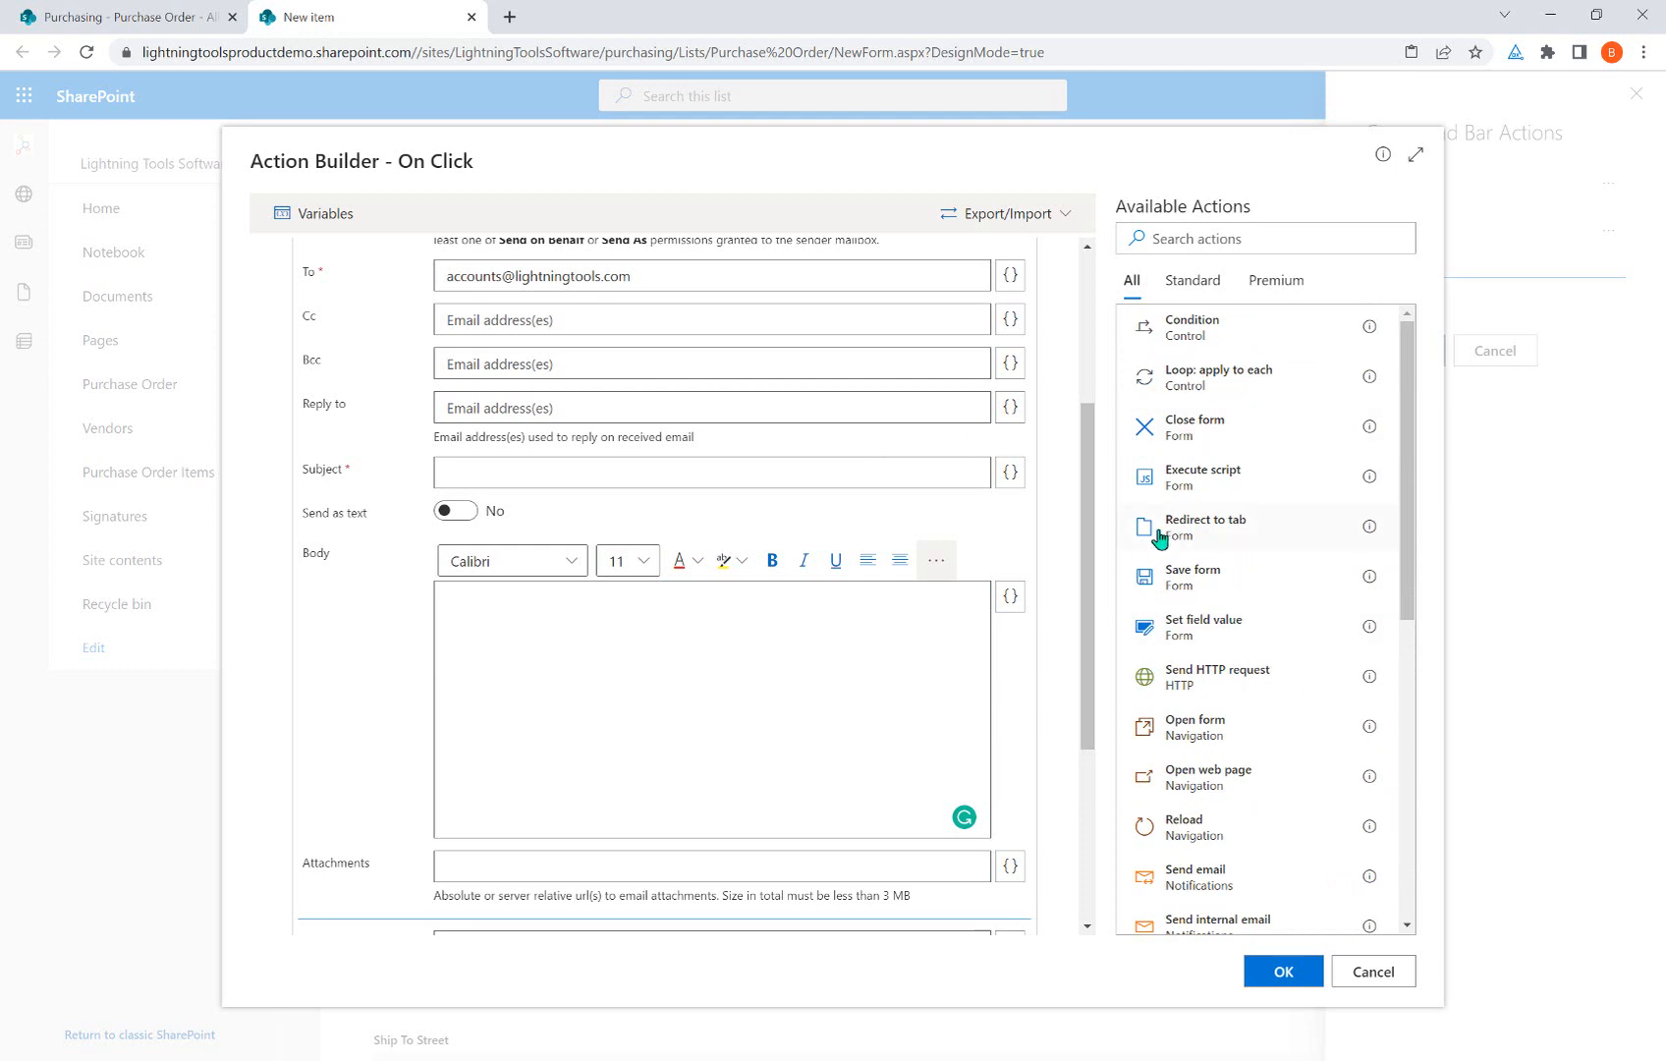
{"action": "scroll", "coordinate": [963, 649], "scroll_direction": "down", "scroll_amount": 3}
{"action": "scroll", "coordinate": [897, 603], "scroll_direction": "up", "scroll_amount": 6}
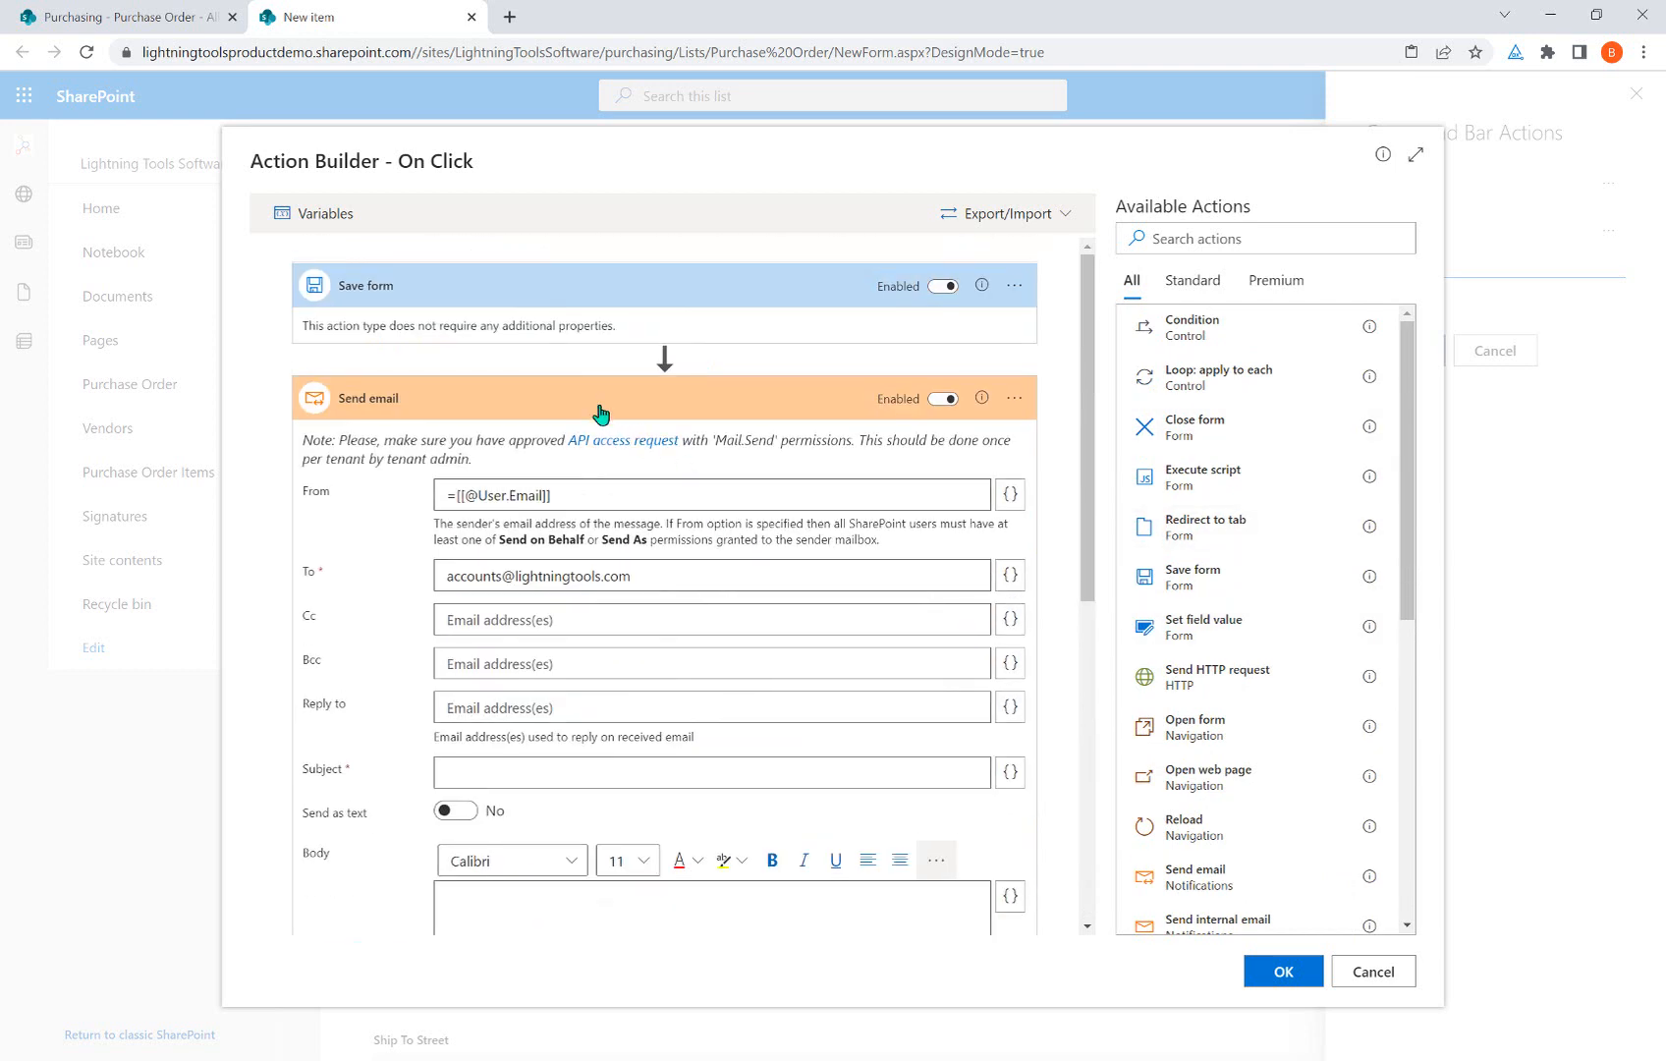
{"action": "left_click", "coordinate": [601, 411]}
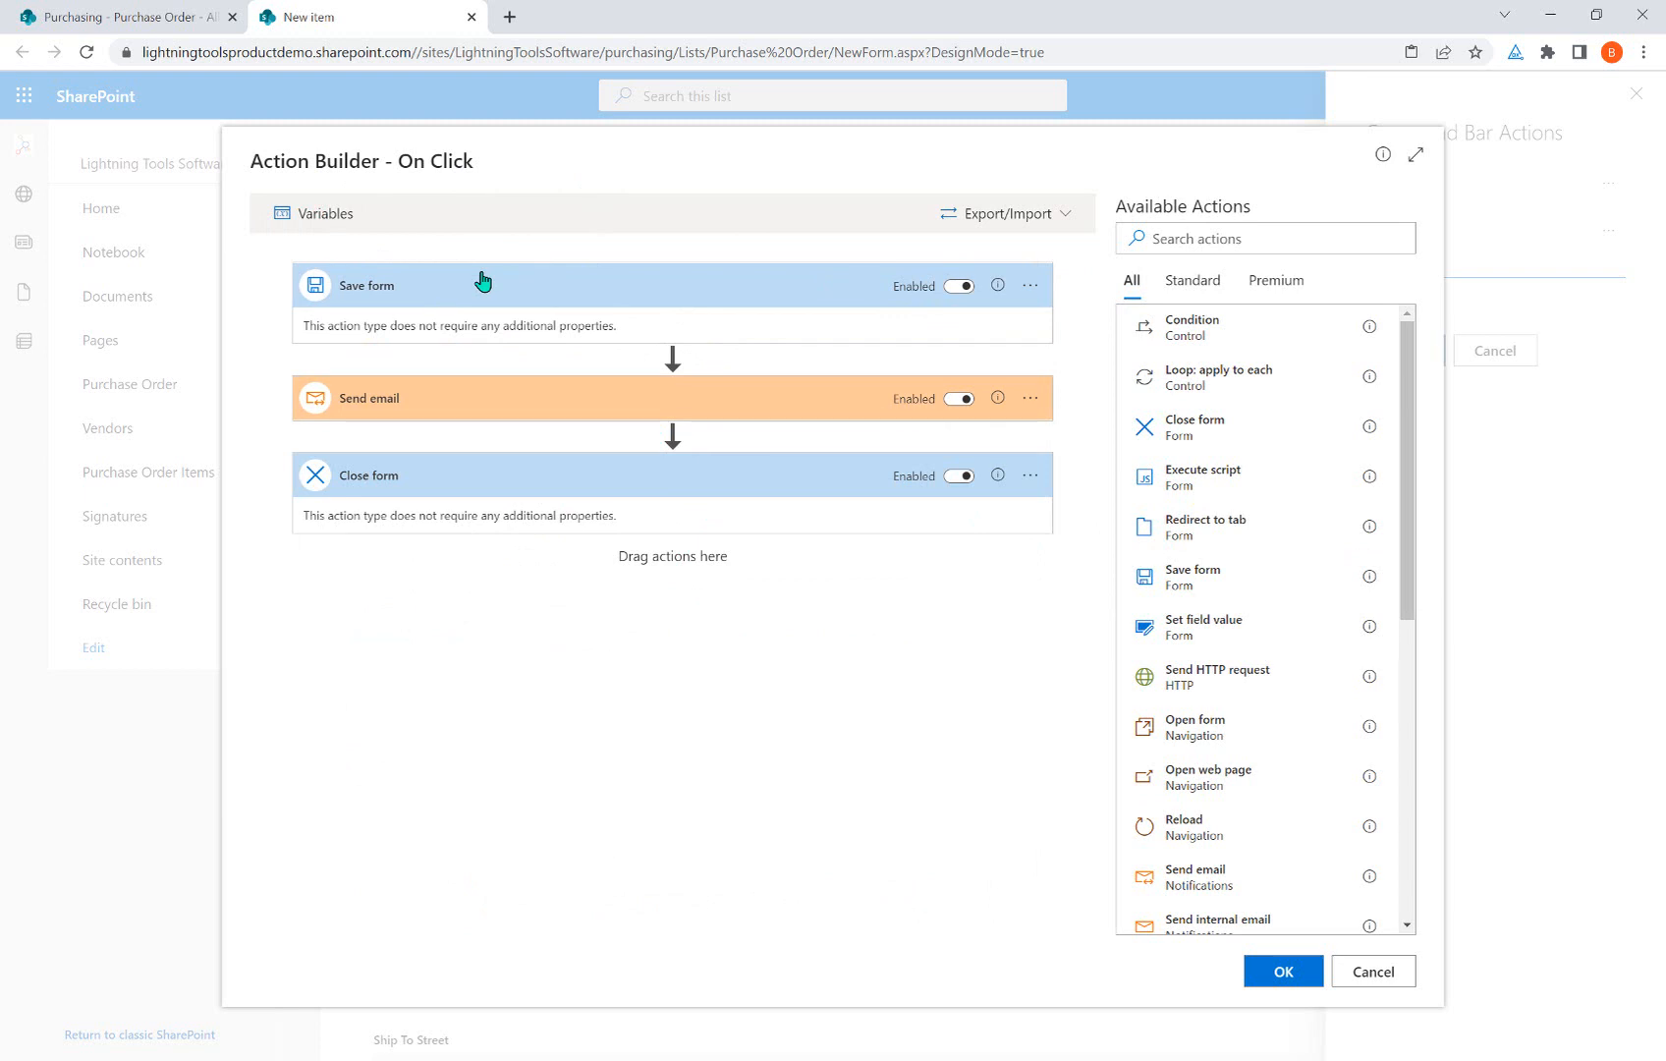
{"action": "left_click", "coordinate": [1270, 969]}
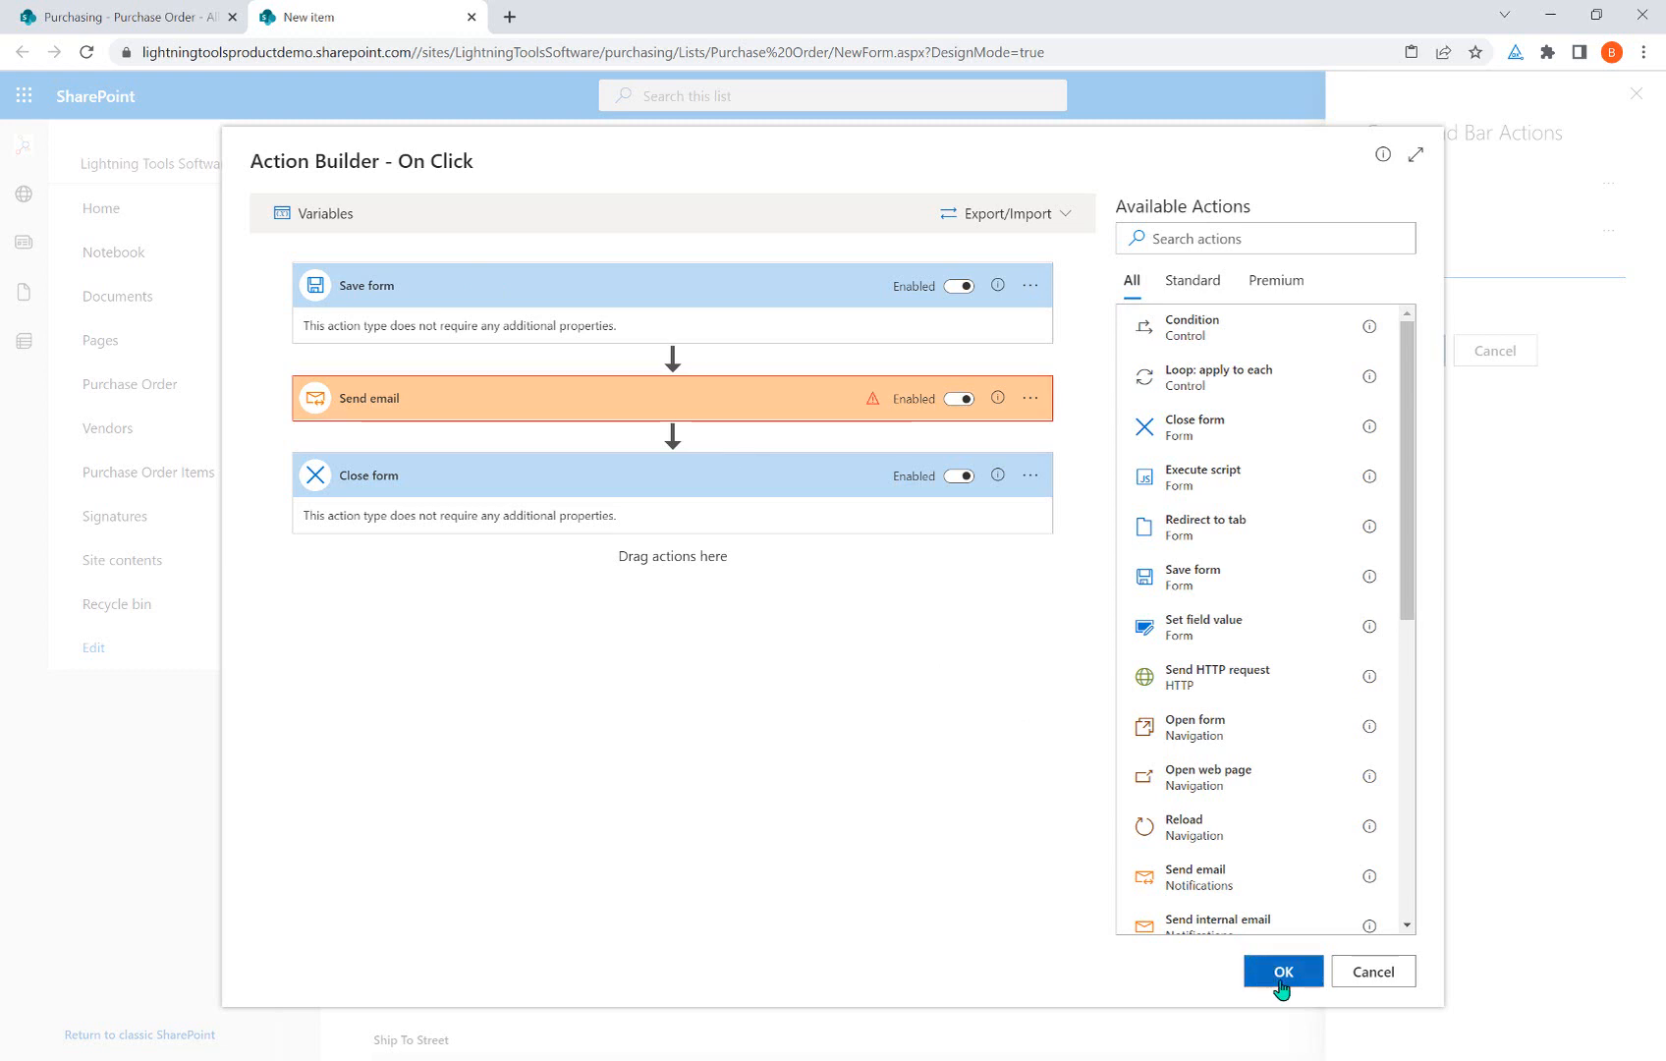
{"action": "left_click", "coordinate": [1372, 973]}
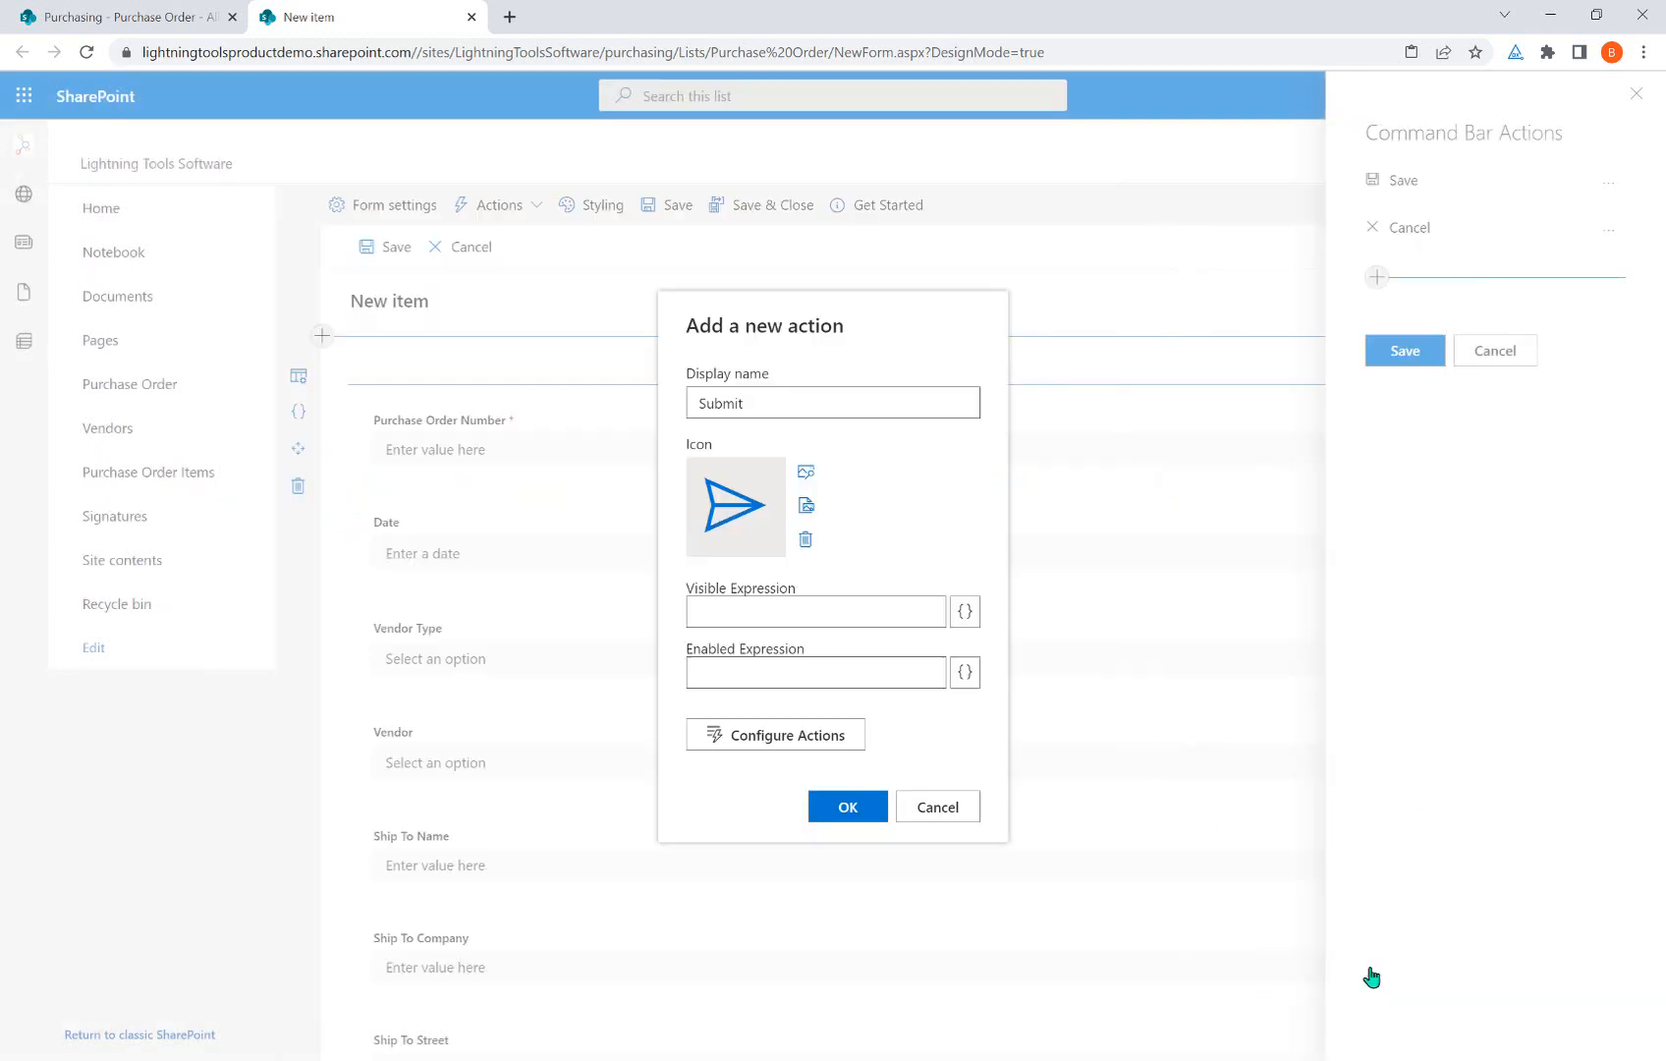
Add the Submit action to the command bar and save the Command Bar Actions configuration.
{"action": "left_click", "coordinate": [848, 805]}
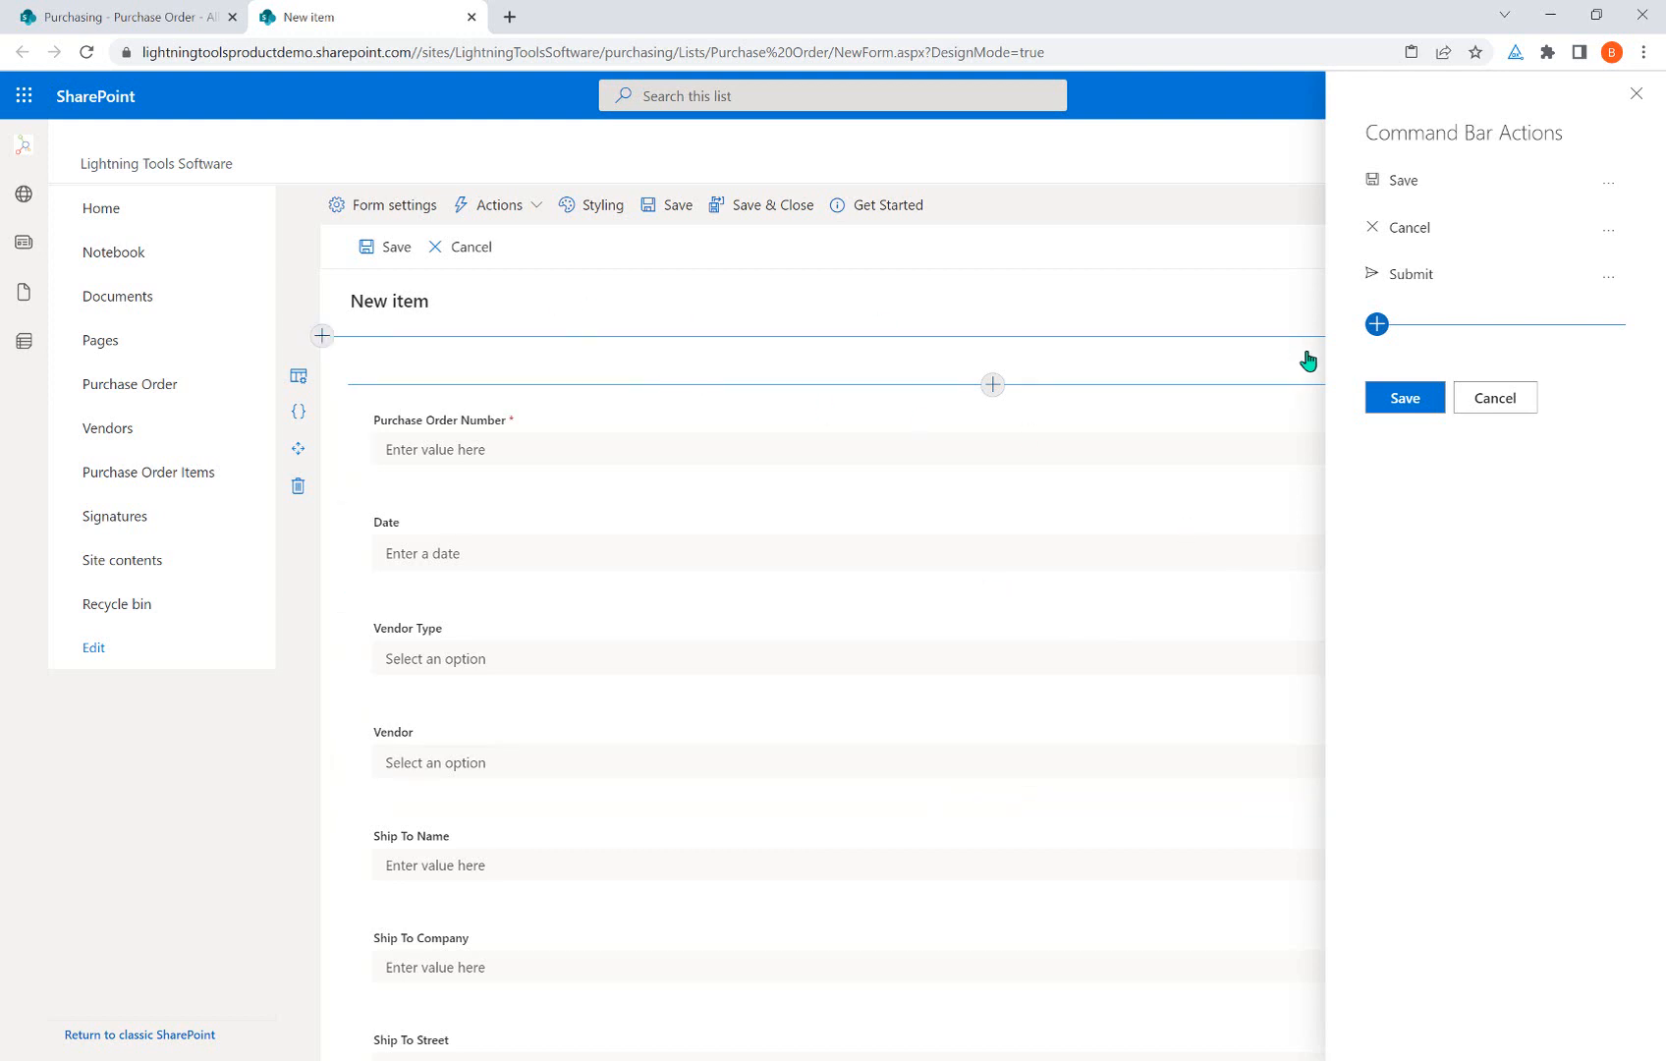
{"action": "left_click", "coordinate": [1406, 399]}
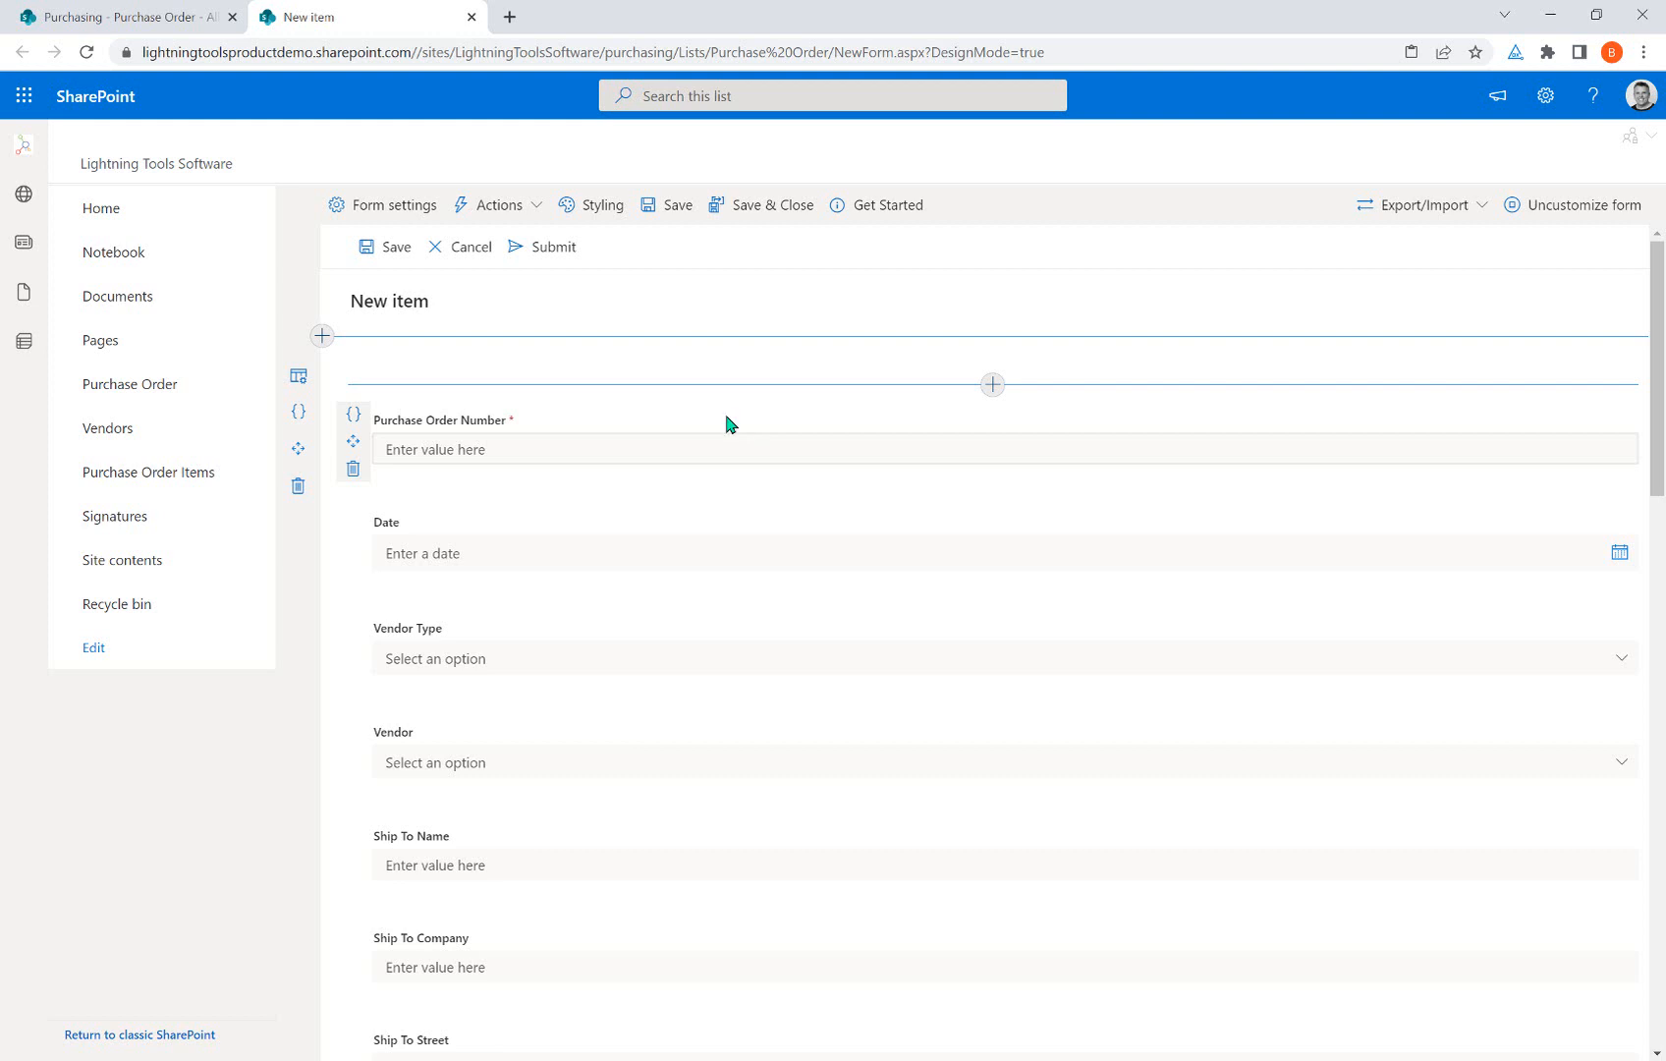
Open the Pre-Form Load action builder, then cancel it and the Form Load Actions panel, leaving both empty.
{"action": "left_click", "coordinate": [538, 222]}
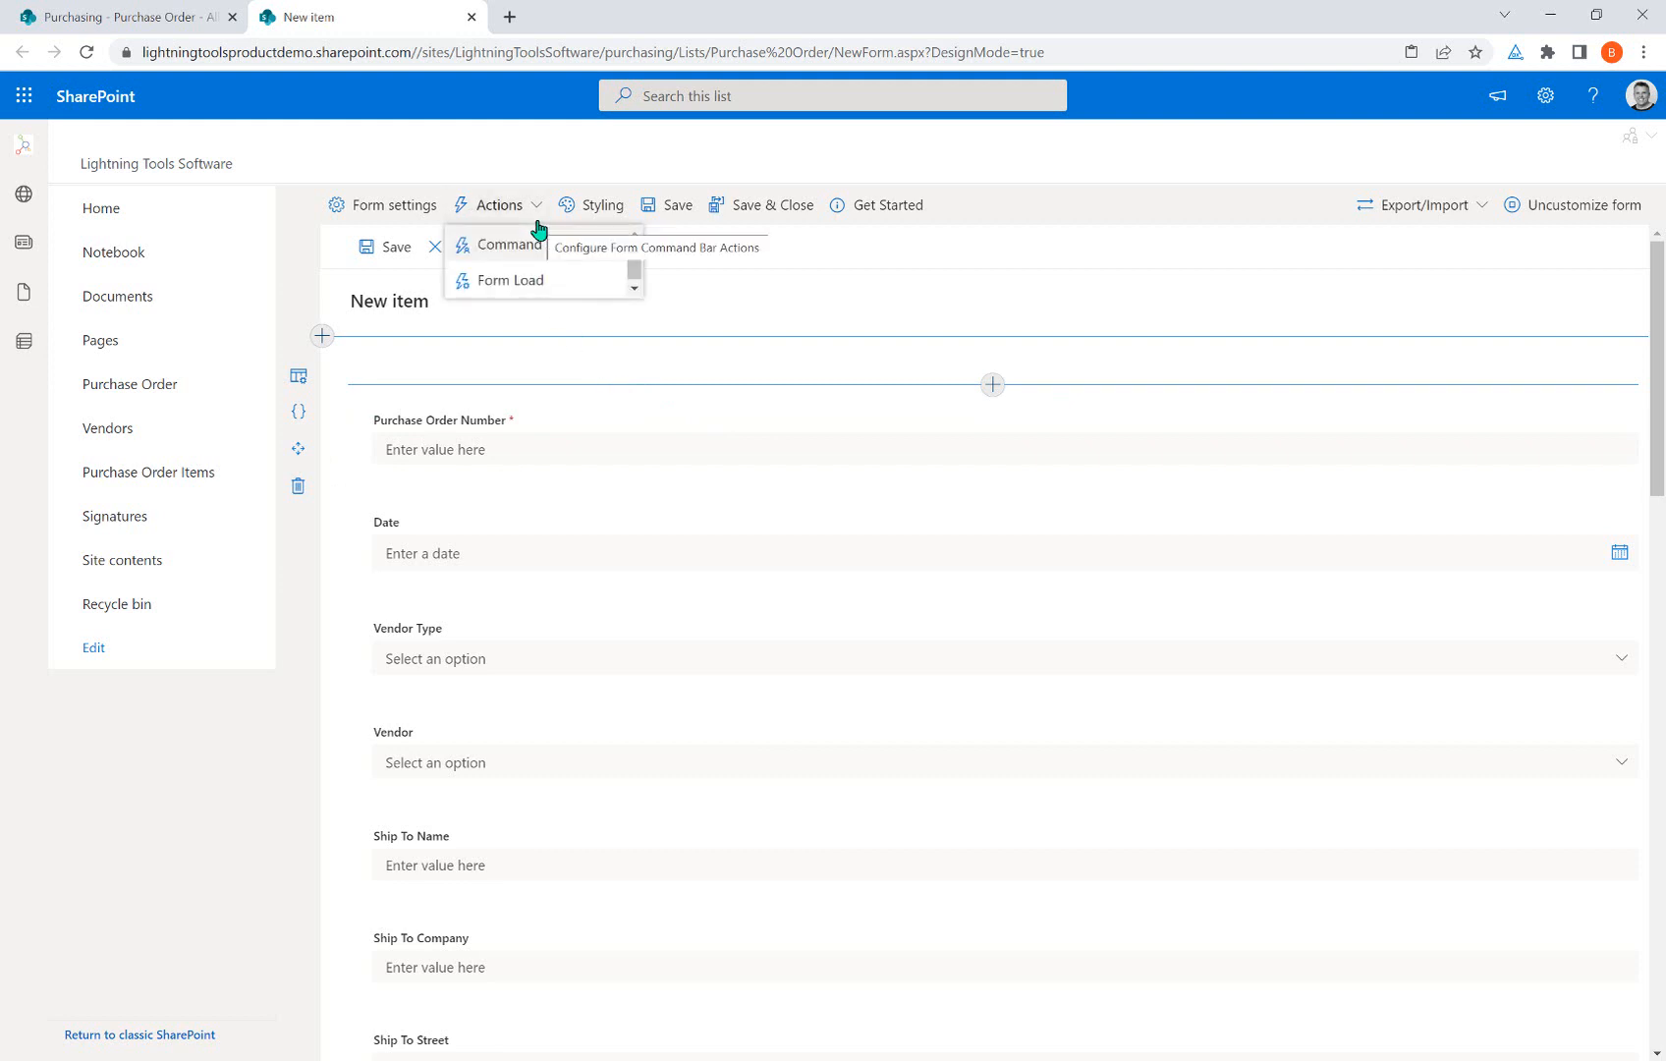
{"action": "left_click", "coordinate": [547, 281]}
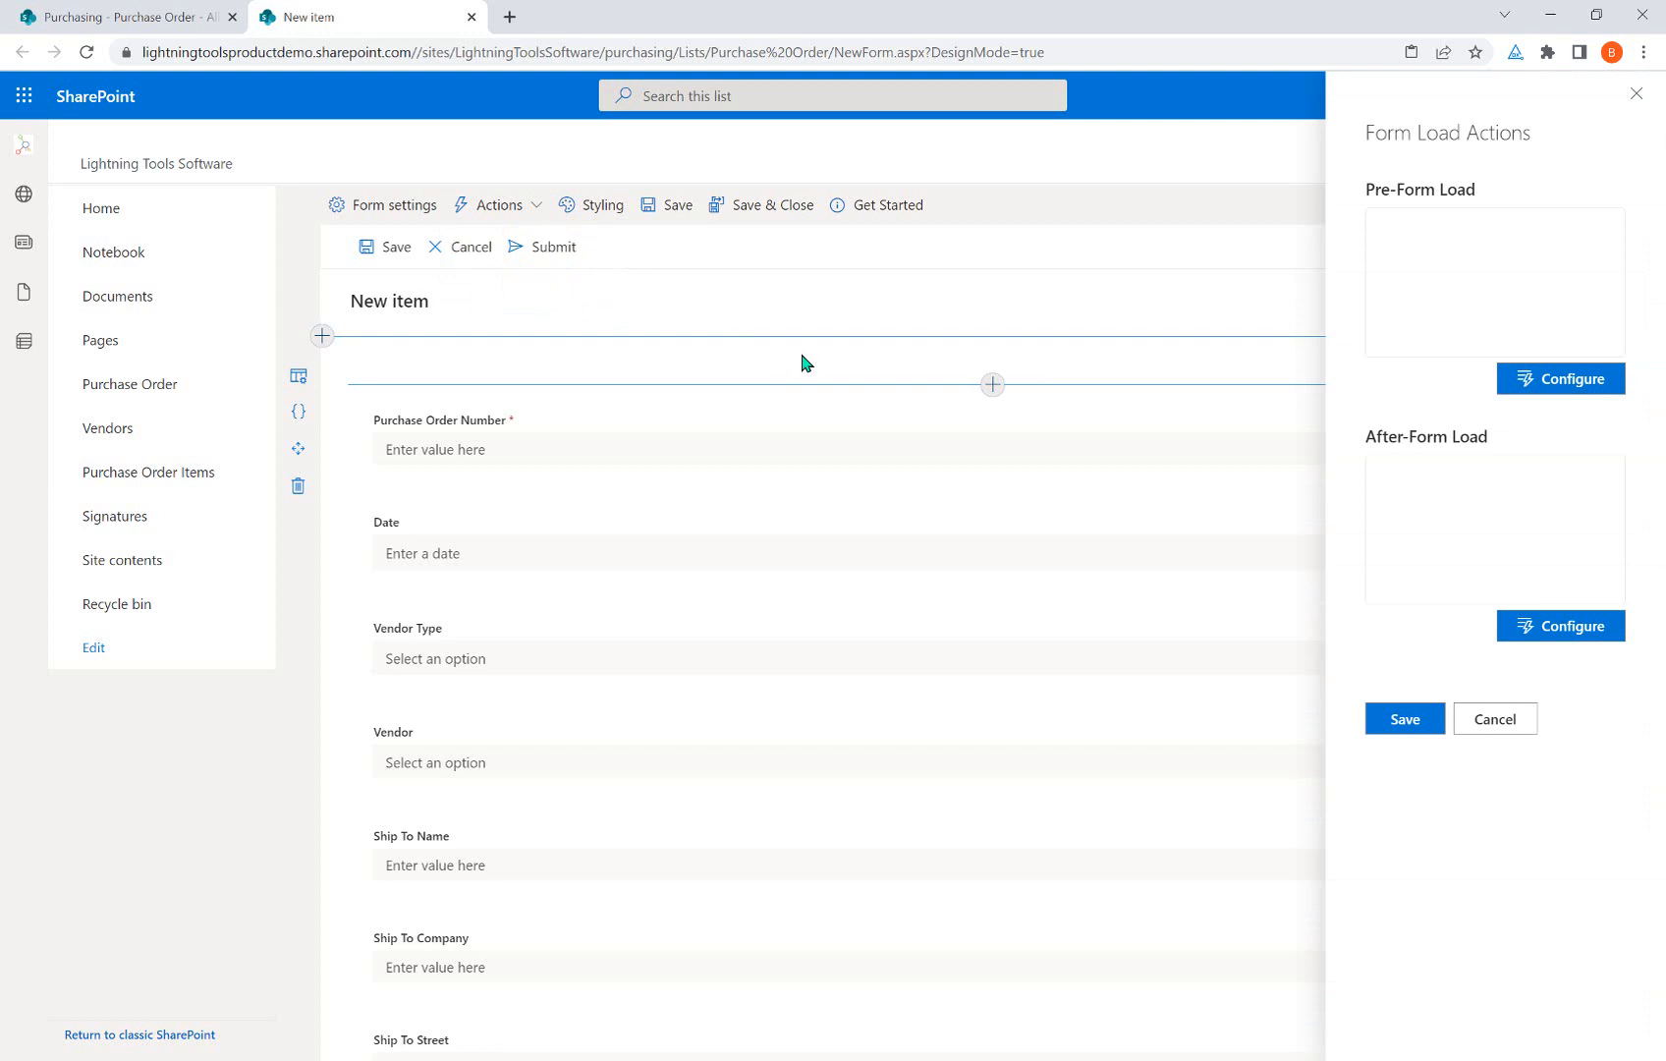
{"action": "left_click", "coordinate": [1593, 380]}
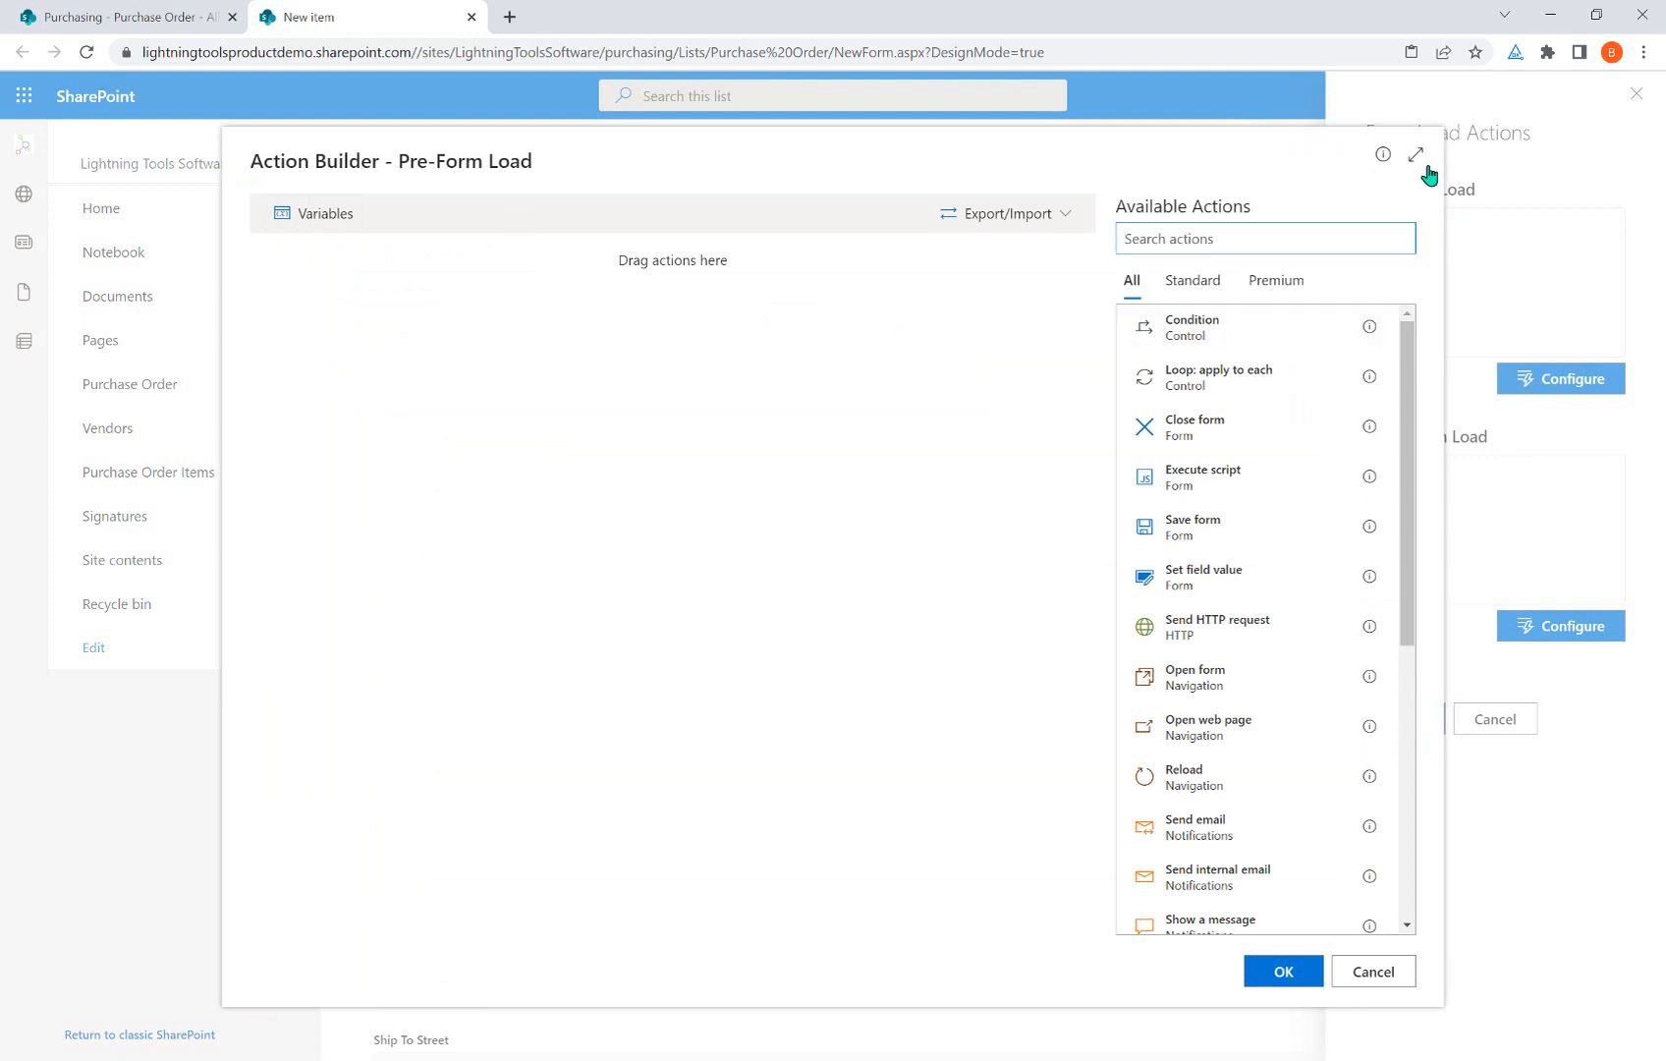
{"action": "left_click", "coordinate": [1374, 972]}
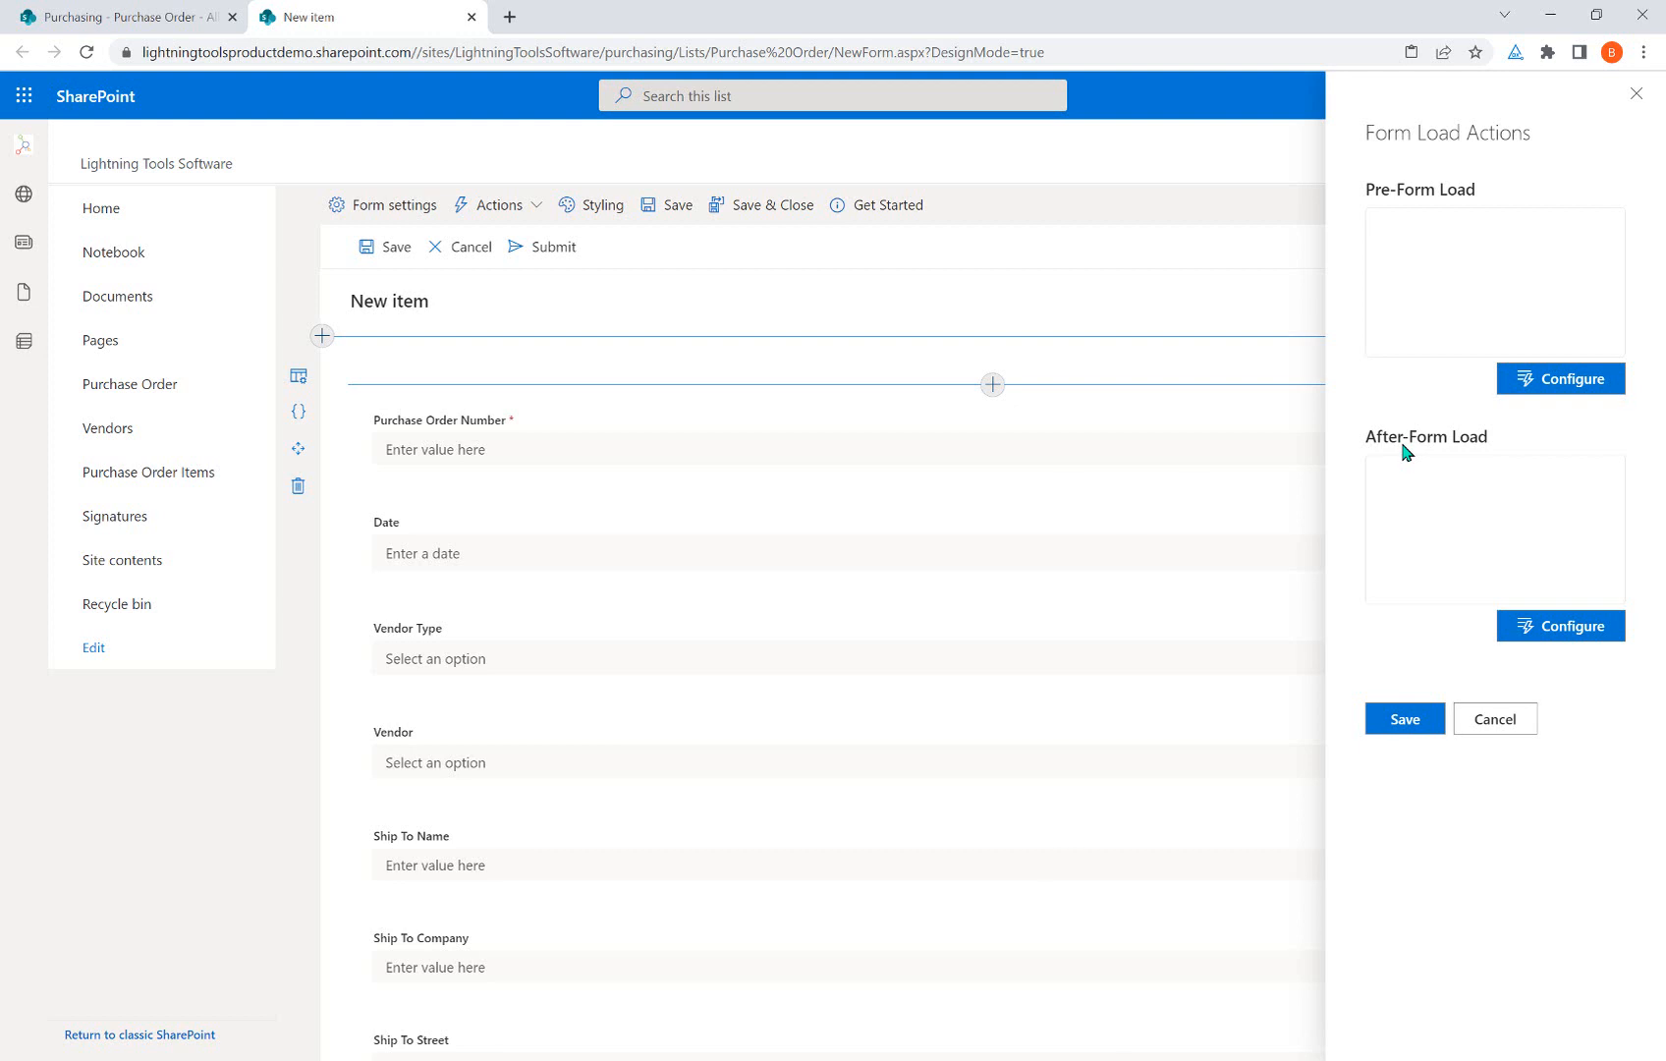
{"action": "left_click", "coordinate": [1526, 724]}
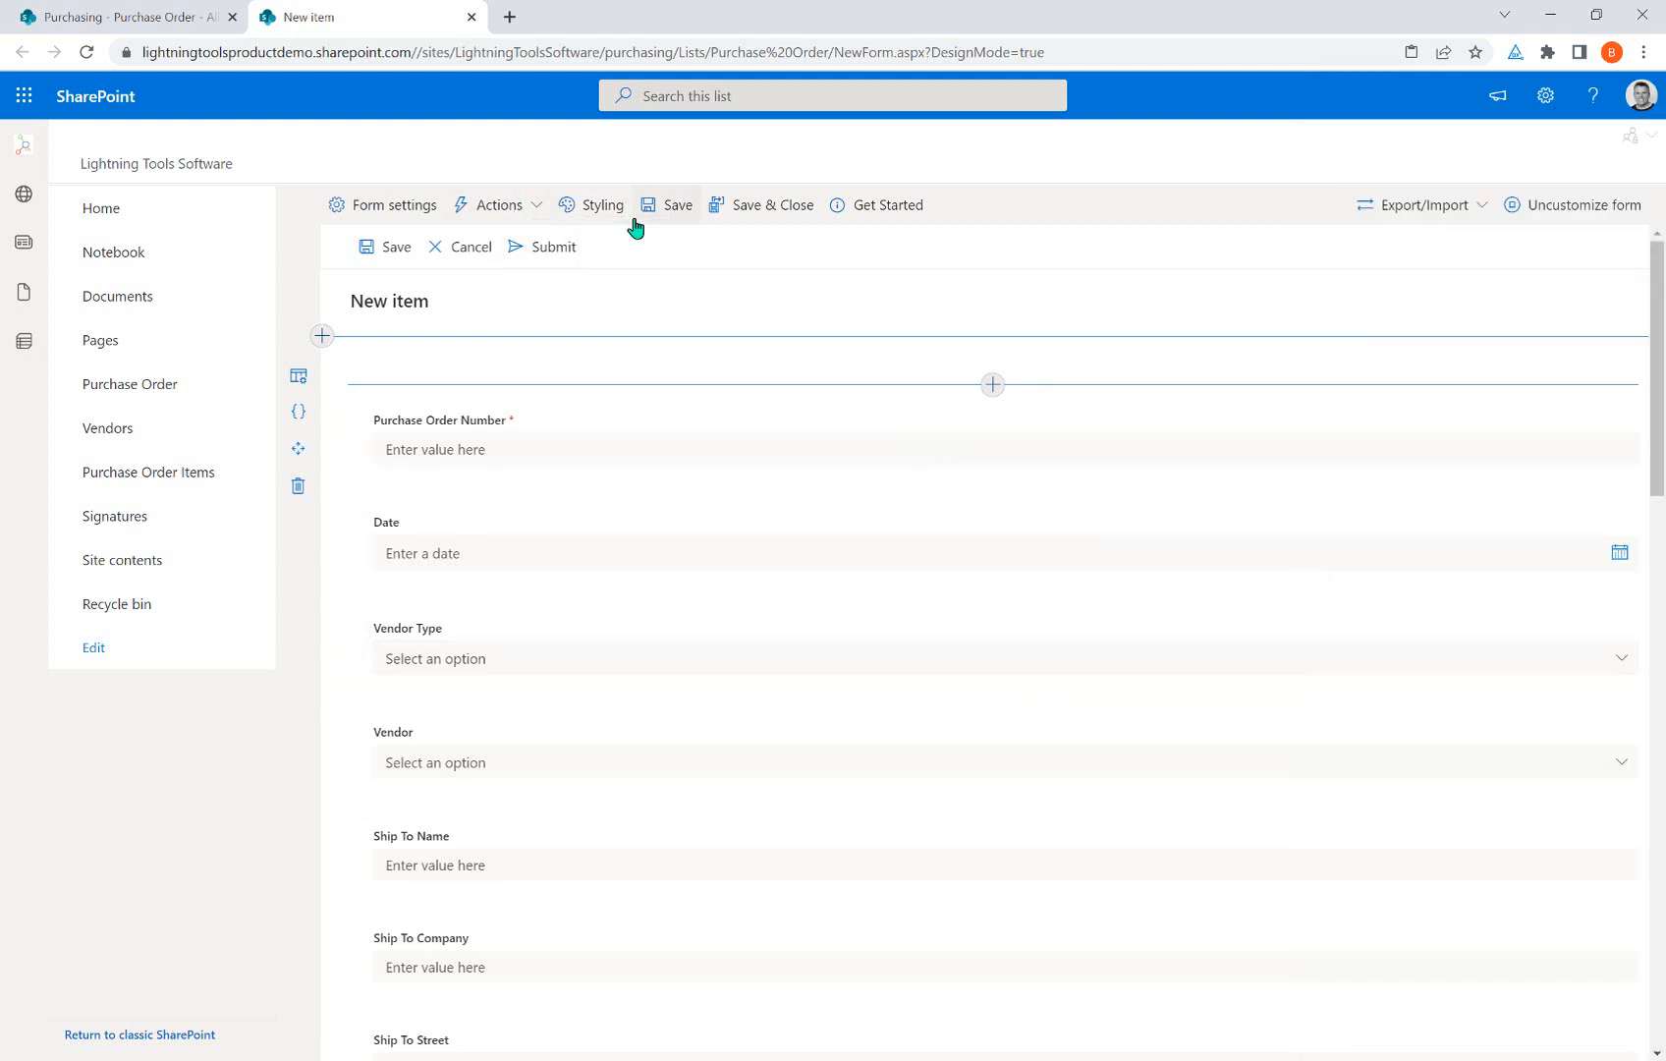
Under Styling, add a from-scratch Tabs style named 'General Style for Tabs'.
{"action": "left_click", "coordinate": [589, 225]}
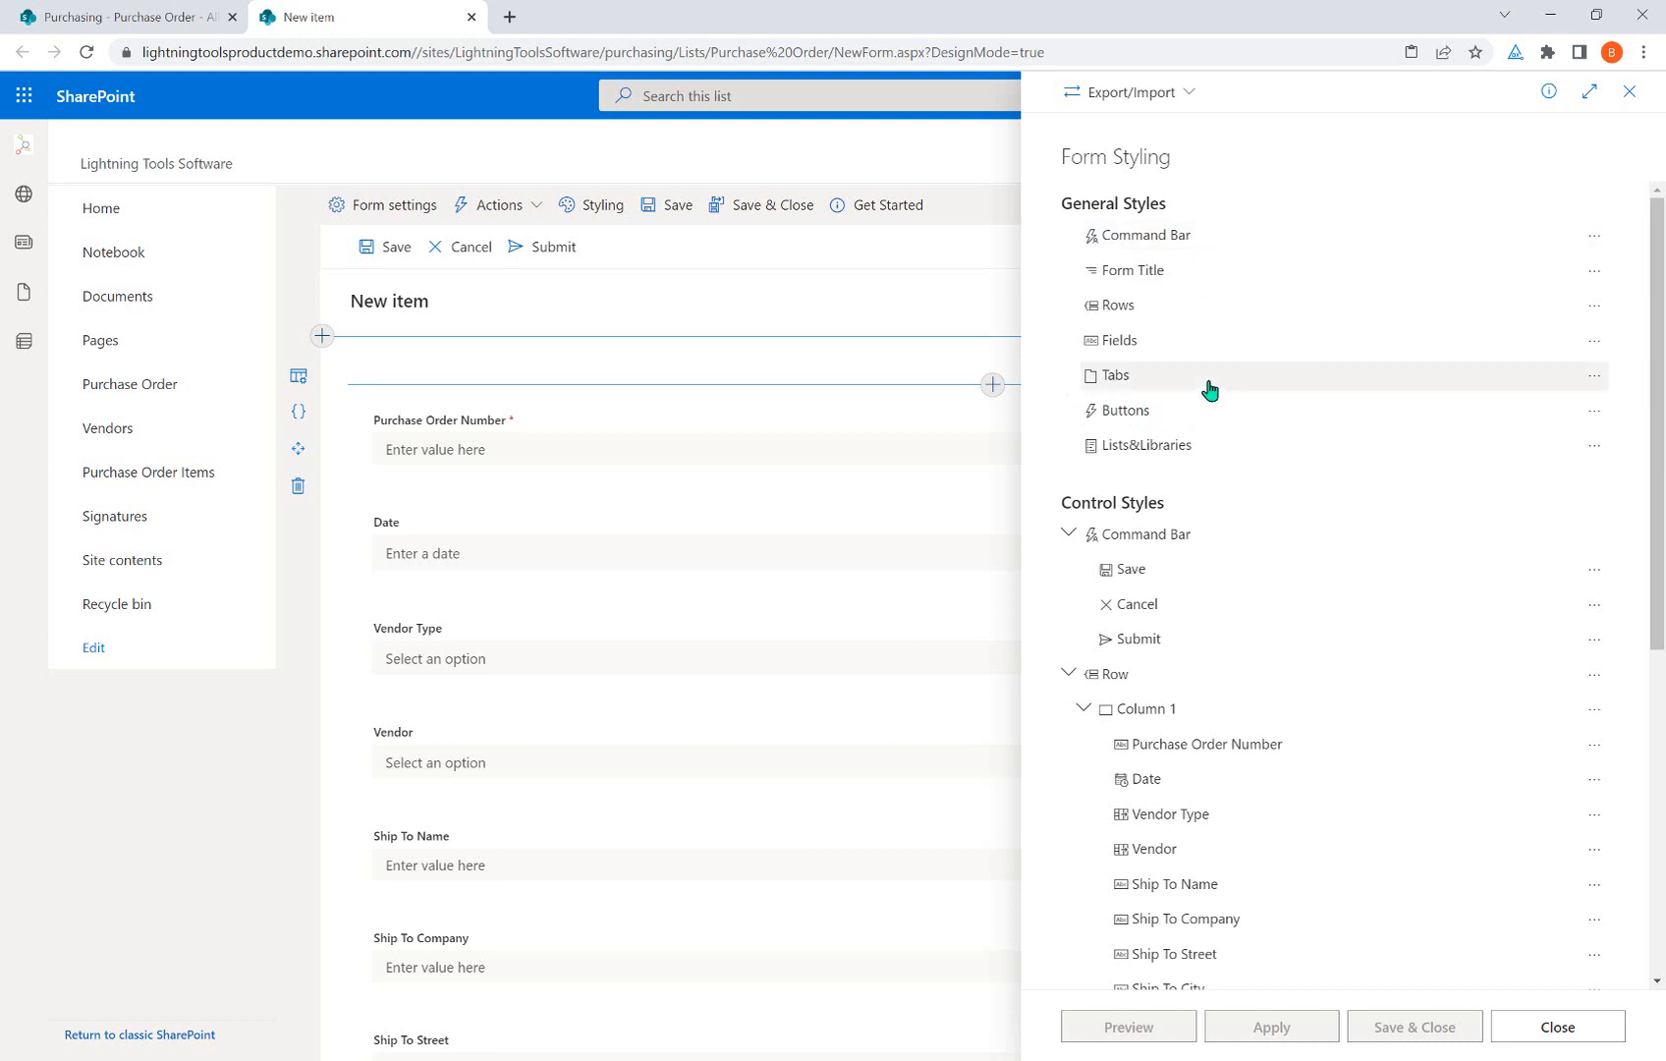
{"action": "left_click", "coordinate": [1601, 379]}
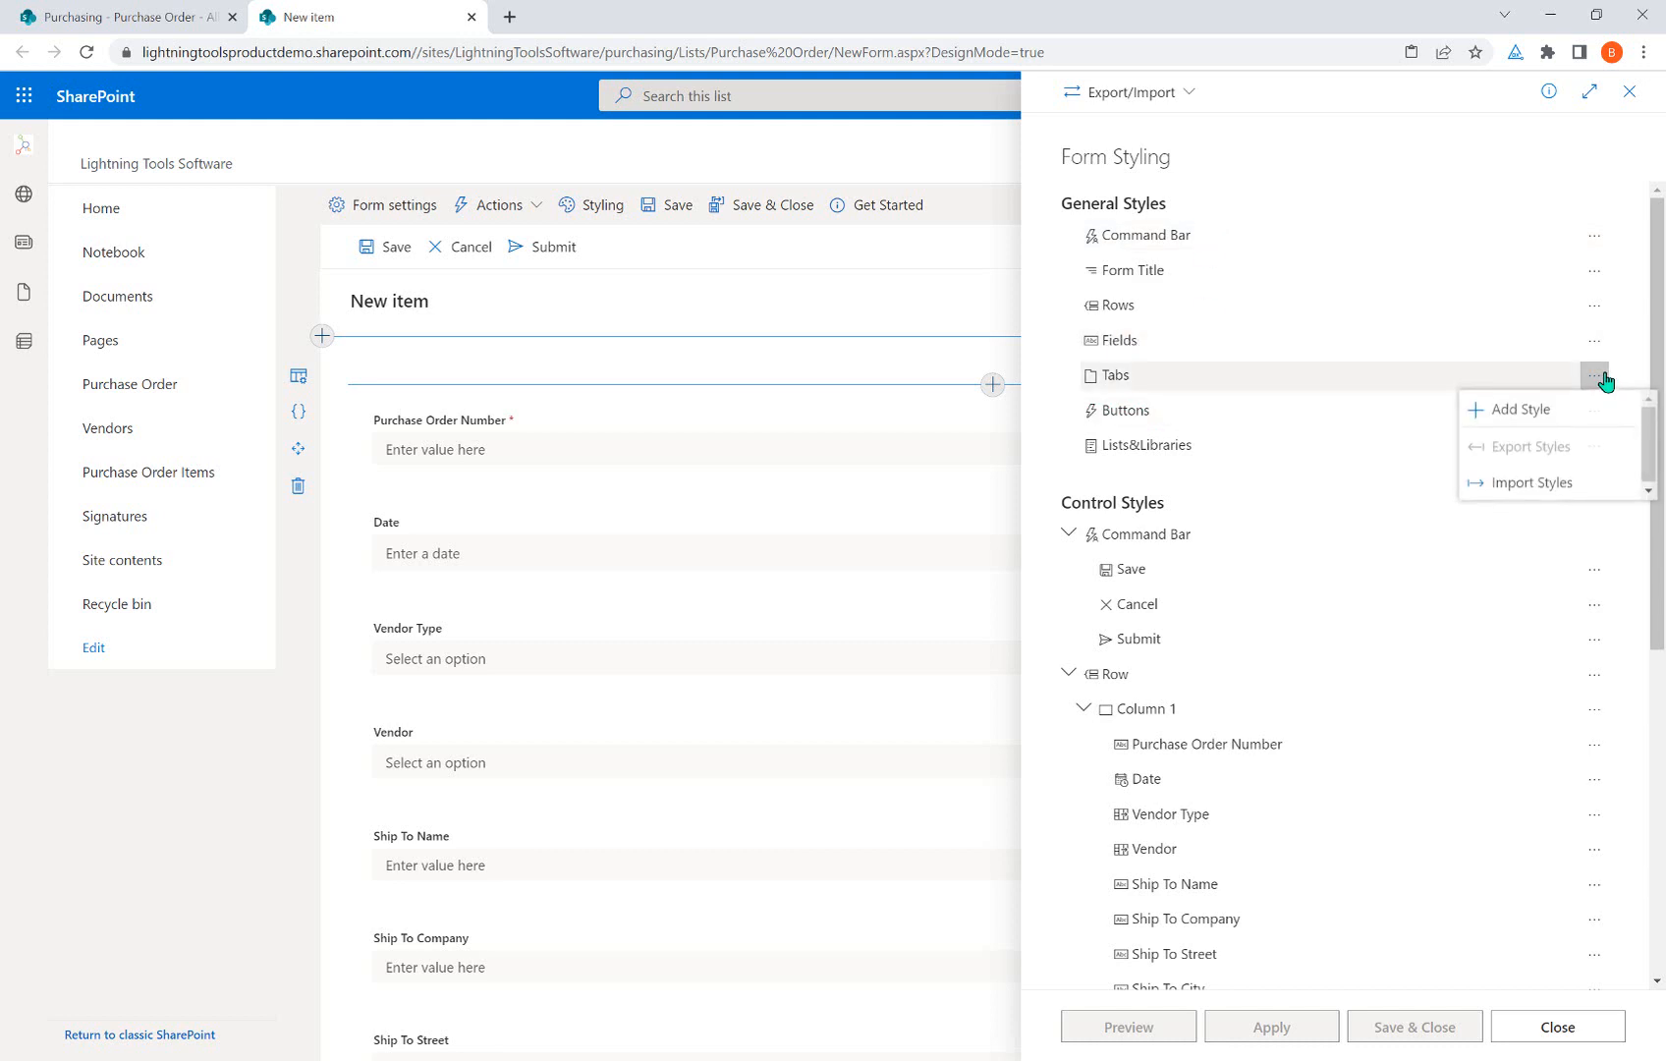
{"action": "left_click", "coordinate": [1557, 423]}
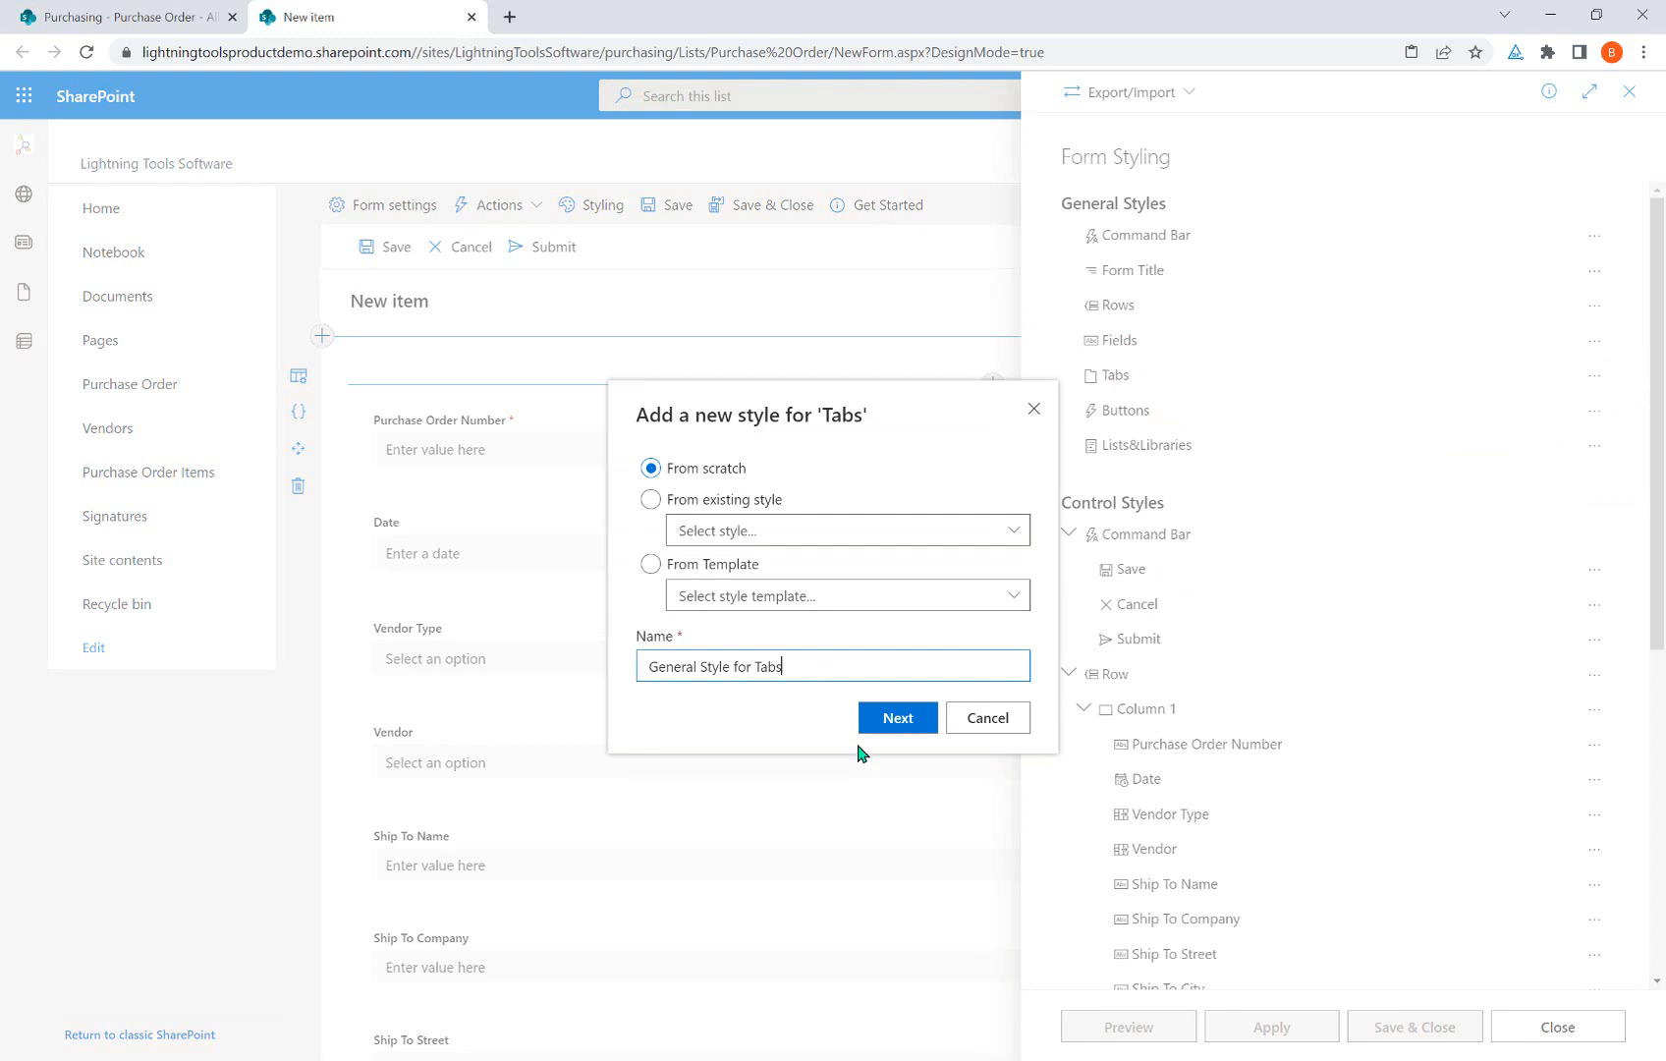
{"action": "left_click", "coordinate": [929, 721]}
{"action": "scroll", "coordinate": [1446, 557], "scroll_direction": "down", "scroll_amount": 5}
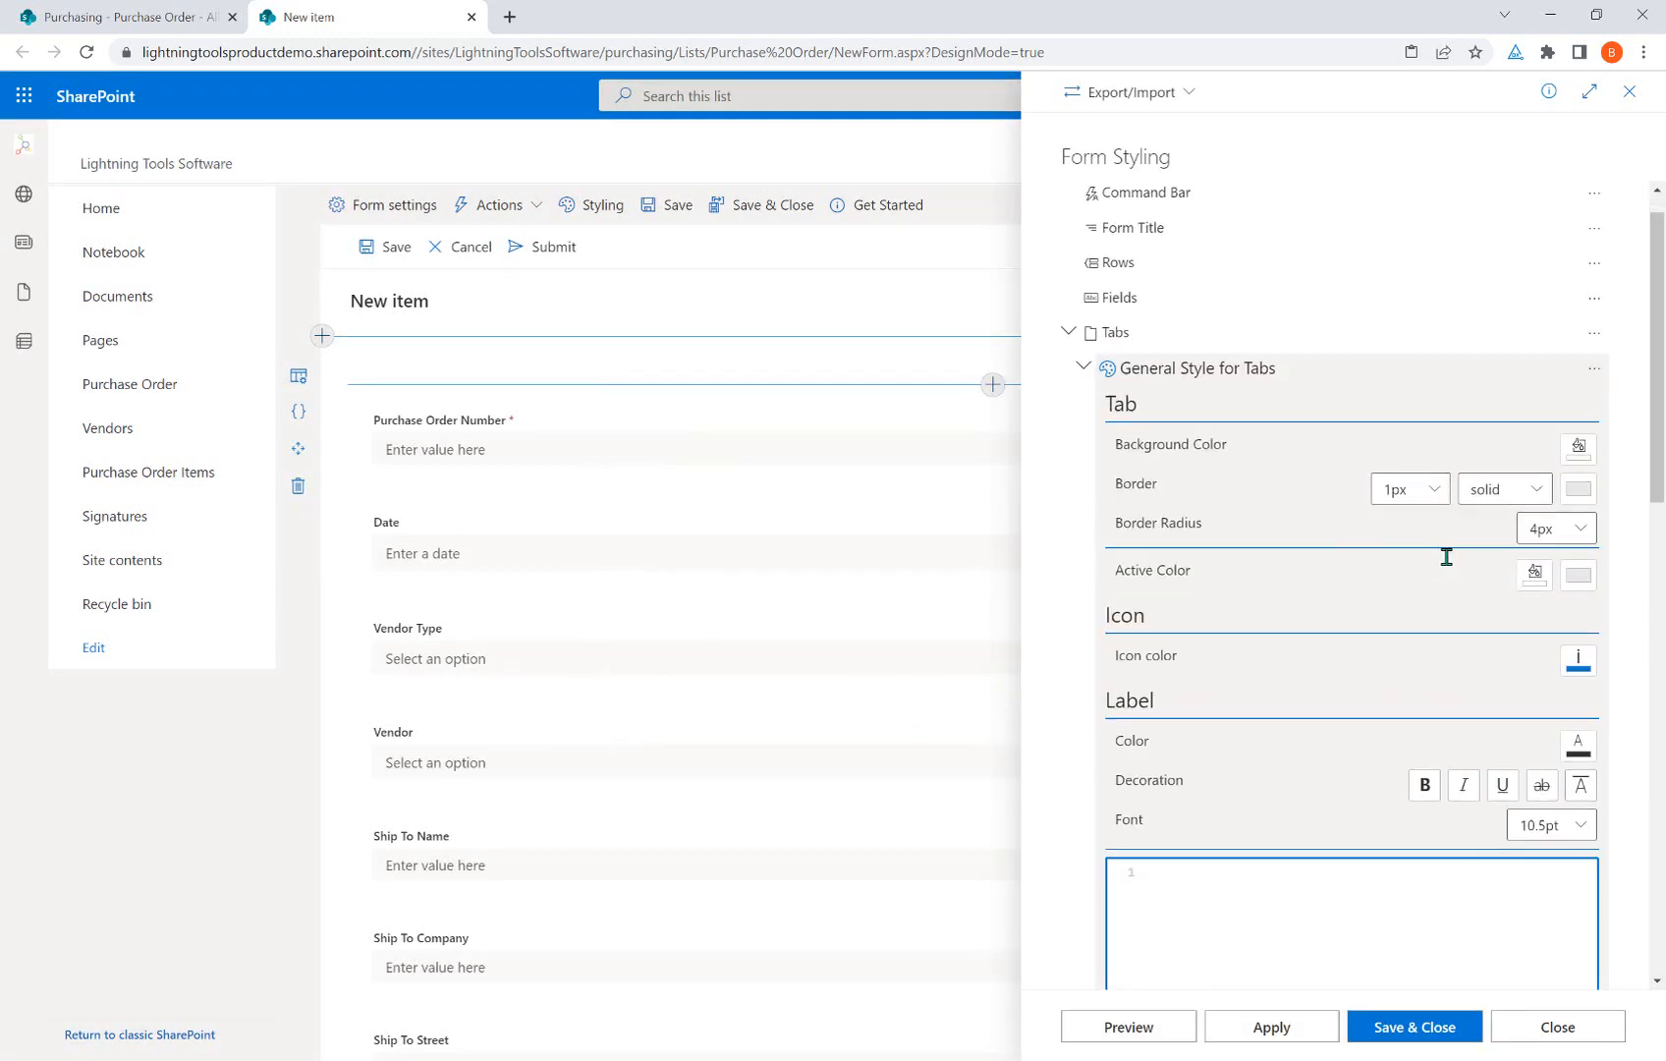
Set the tab style's border colour to the theme blue, apply it, and close Form Styling.
{"action": "scroll", "coordinate": [1415, 553], "scroll_direction": "up", "scroll_amount": 4}
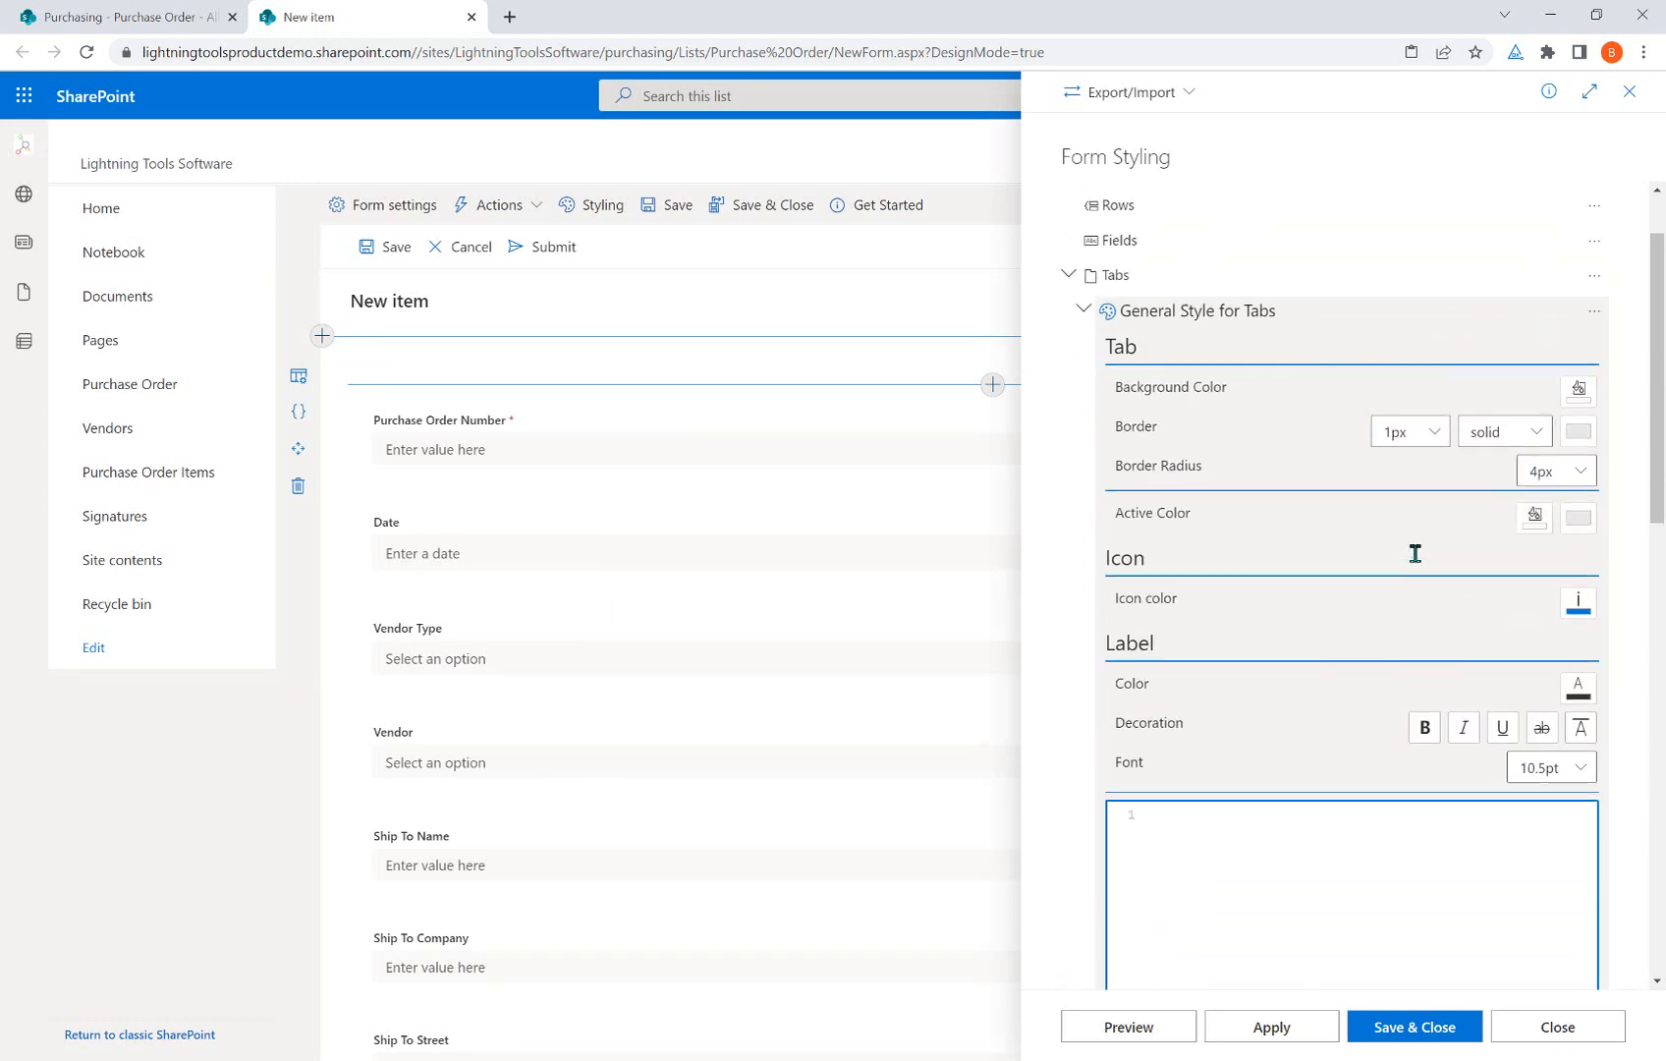
{"action": "left_click", "coordinate": [1578, 434]}
{"action": "left_click", "coordinate": [1586, 582]}
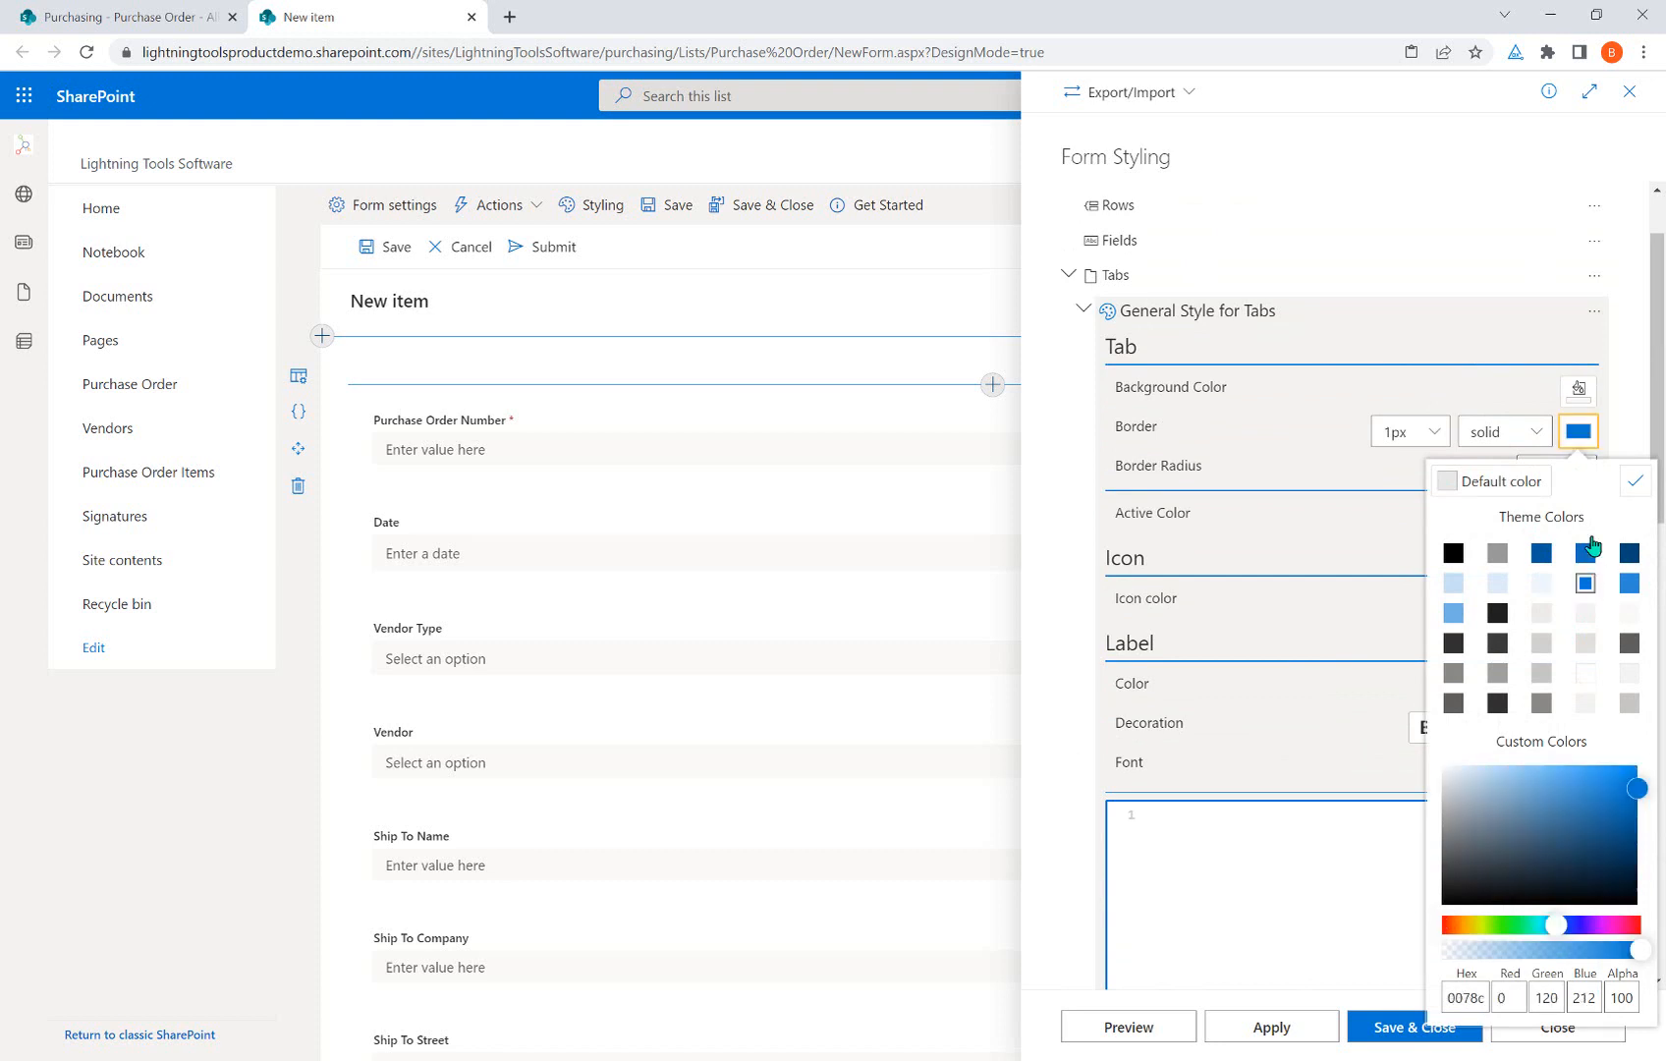
{"action": "left_click", "coordinate": [1635, 480]}
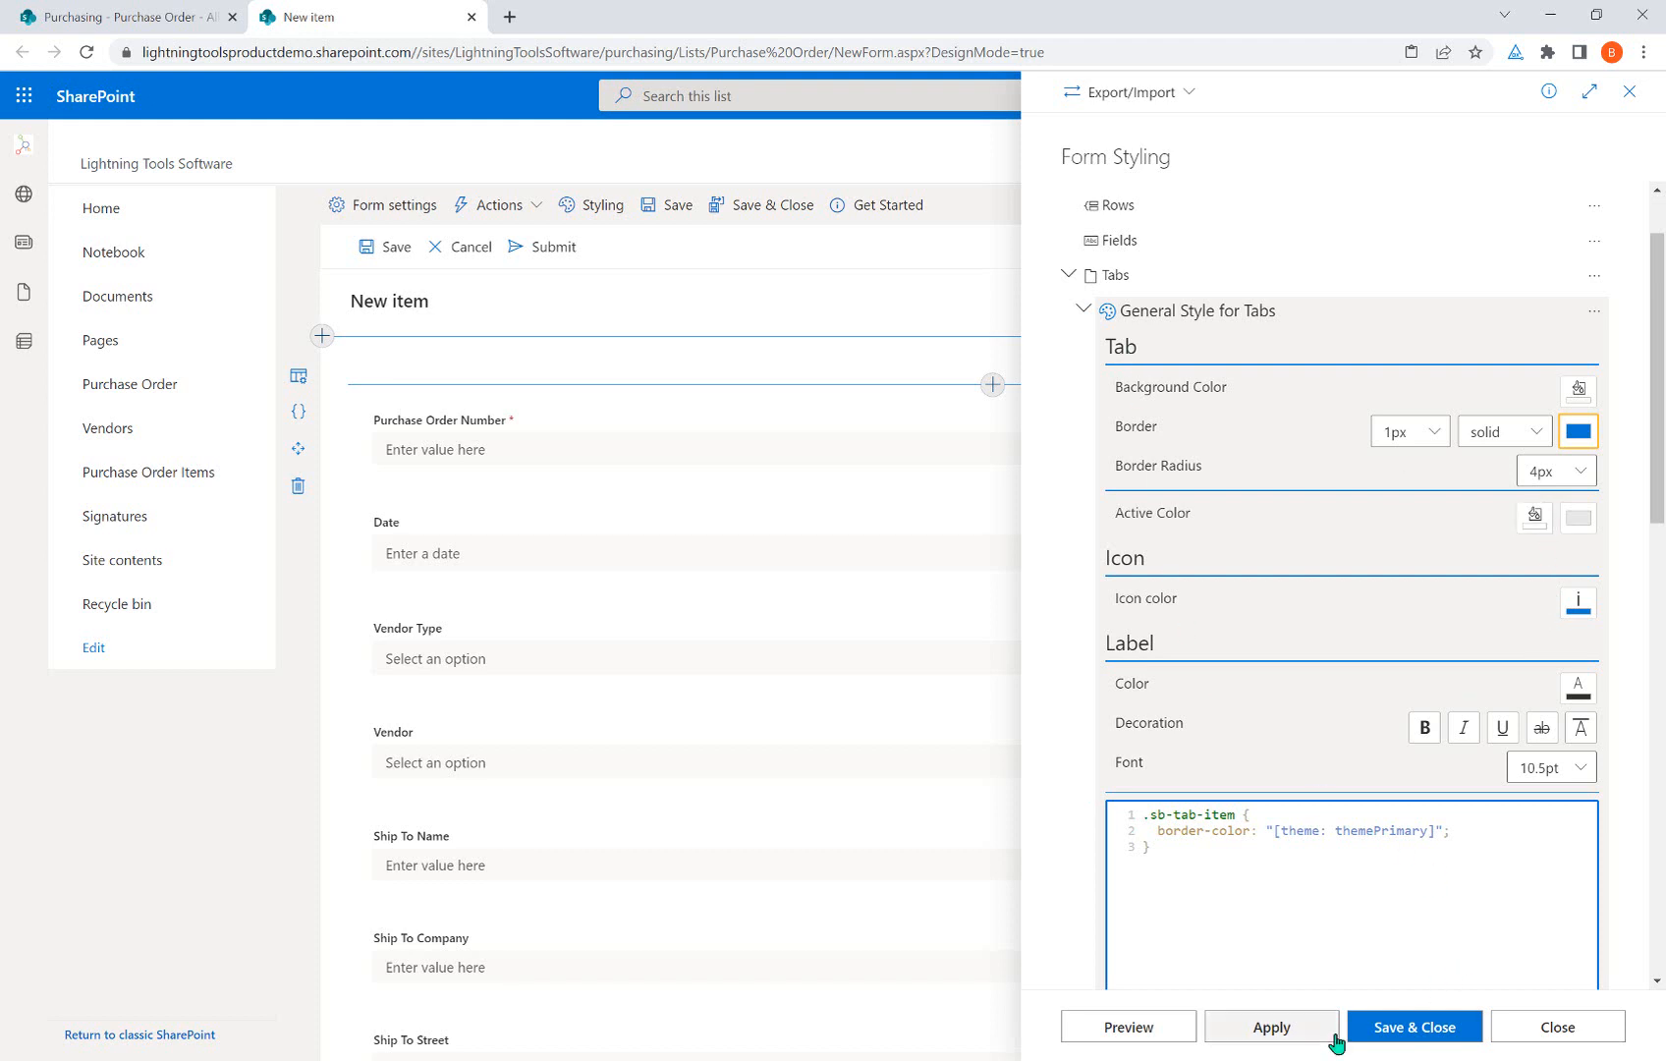
{"action": "left_click", "coordinate": [1246, 1034]}
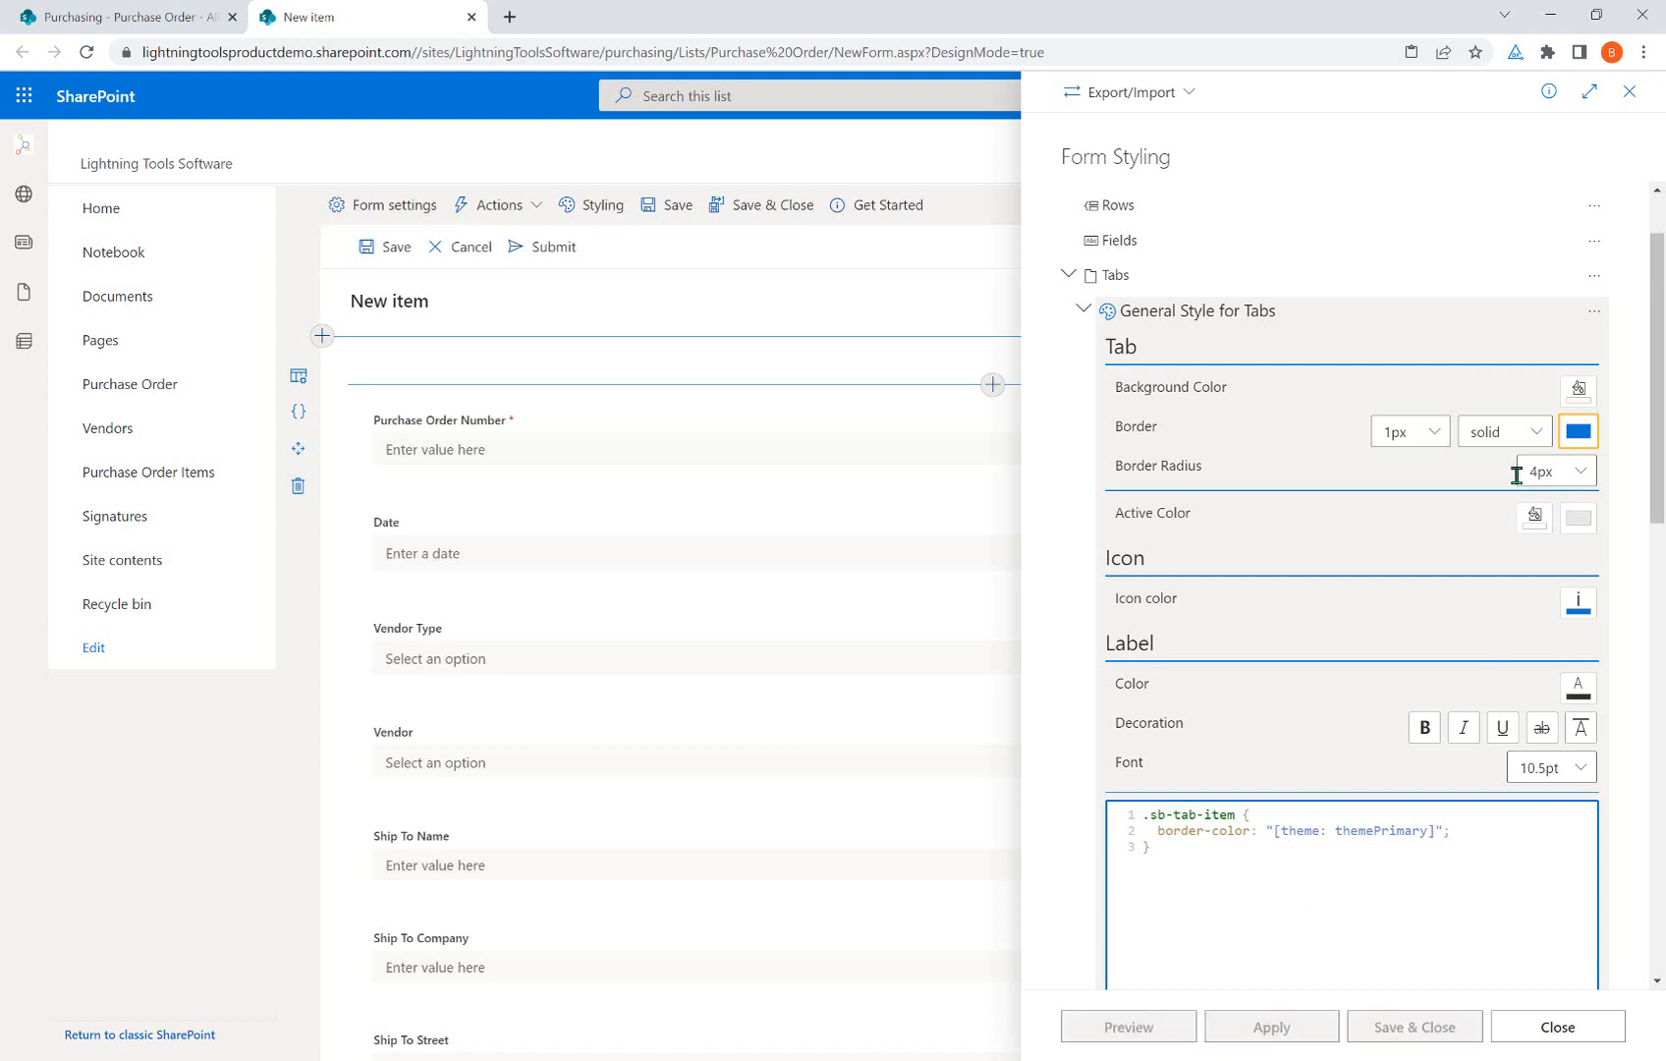
{"action": "left_click", "coordinate": [1629, 92]}
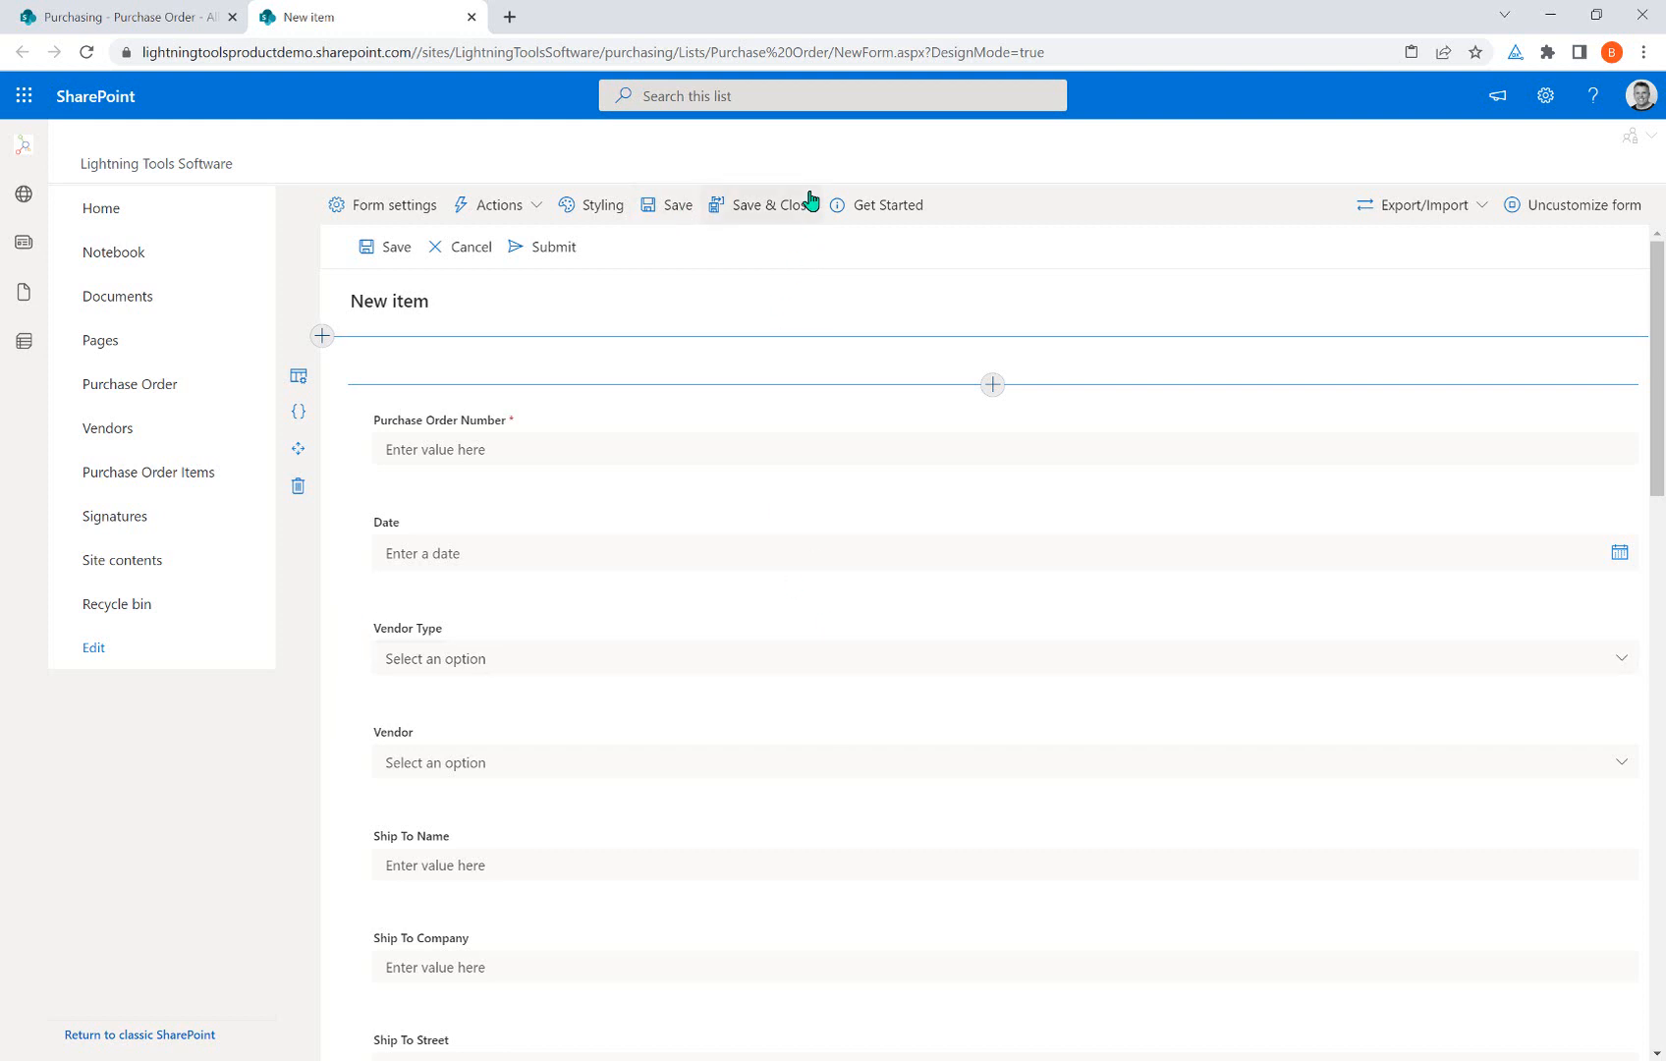
Glance through the Get Started guide, then bring up the Export form / Import form options.
{"action": "left_click", "coordinate": [861, 202]}
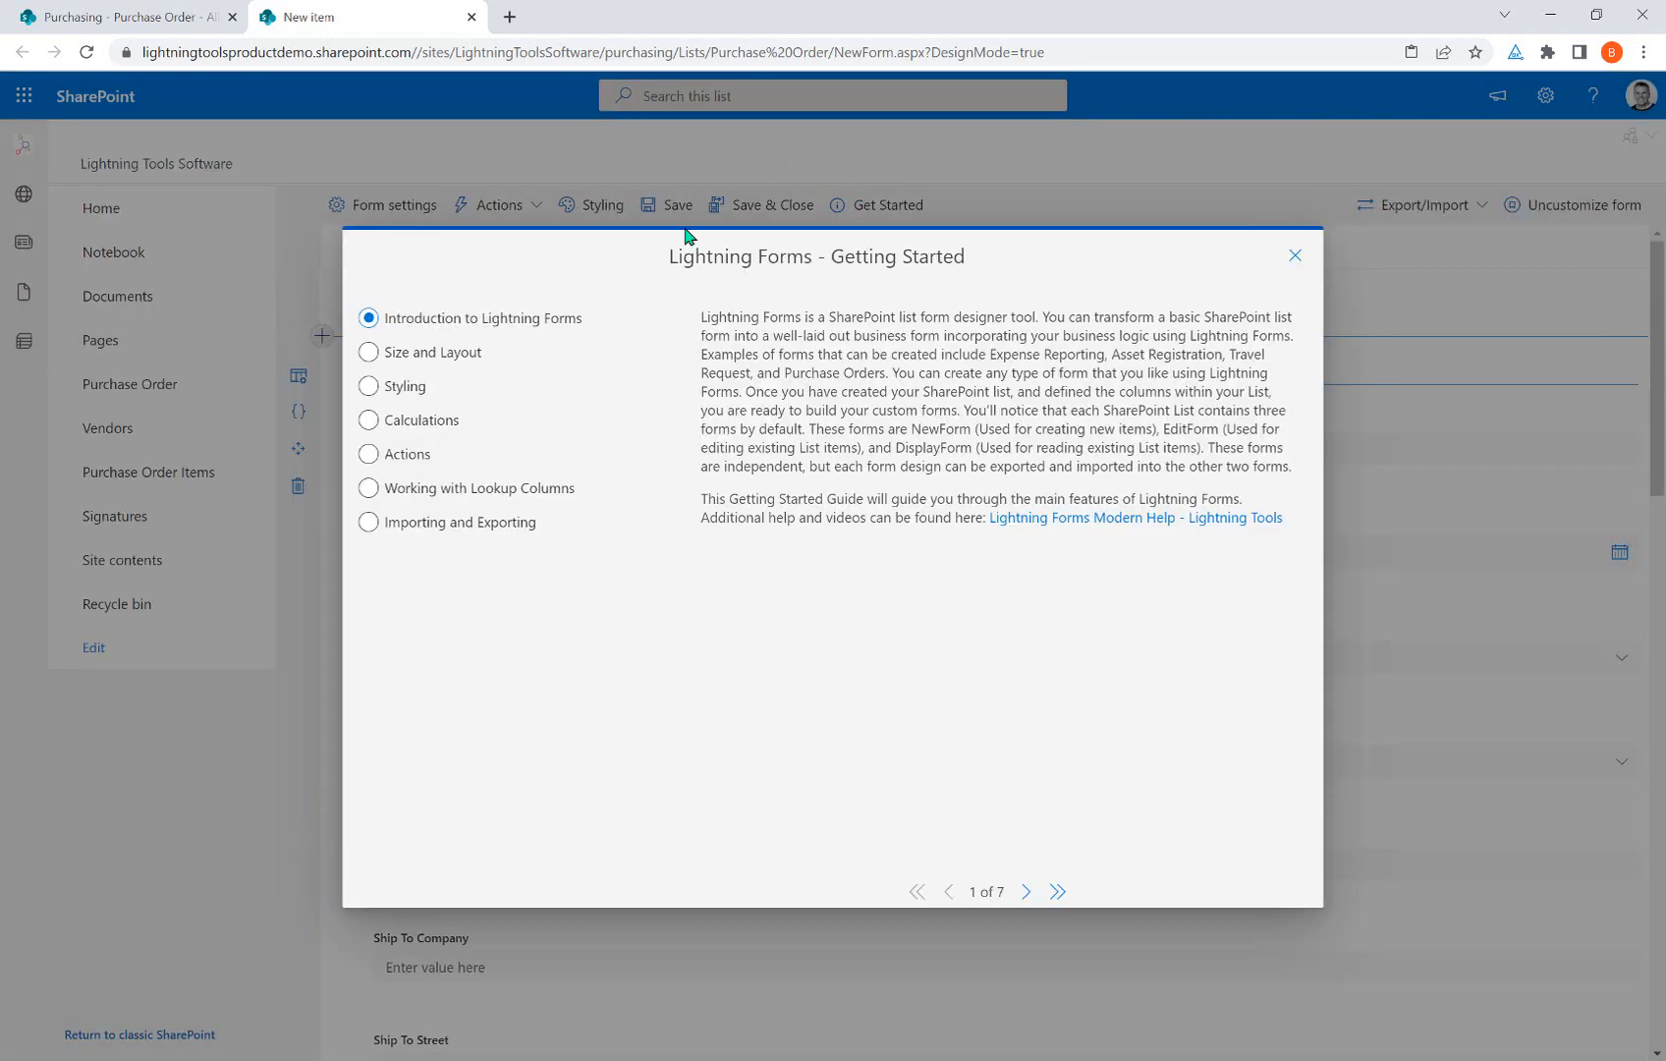
{"action": "left_click", "coordinate": [1295, 256]}
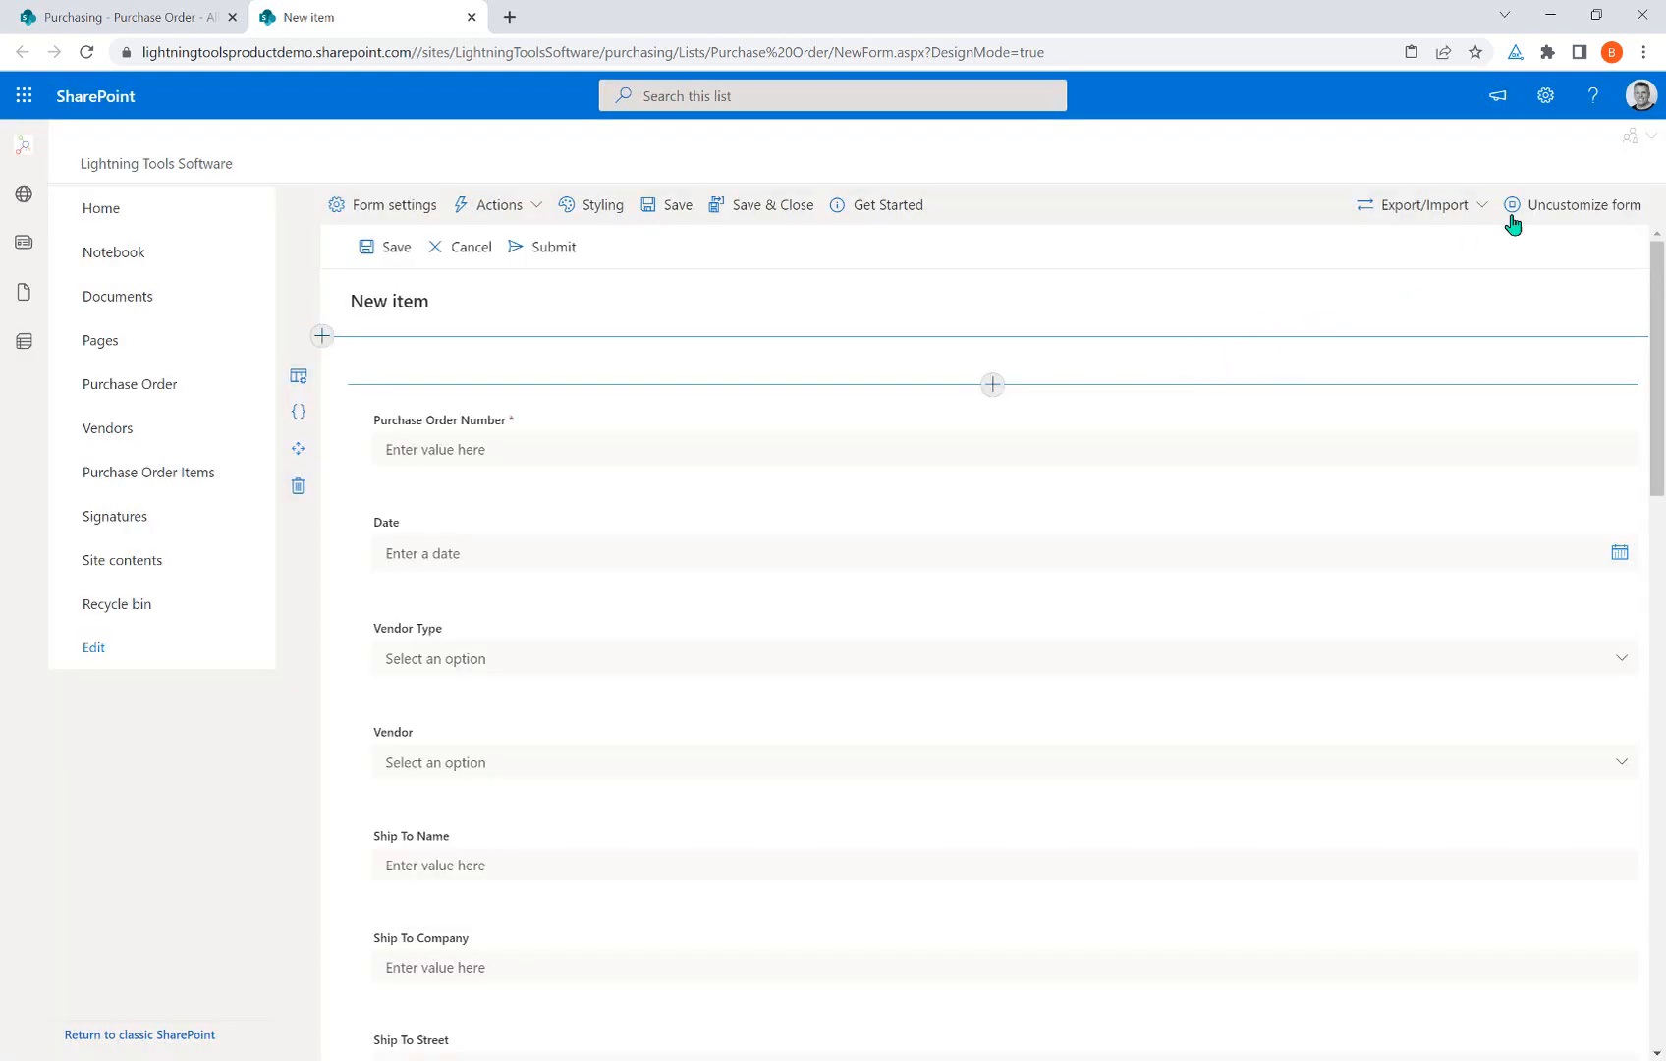
{"action": "left_click", "coordinate": [1480, 210]}
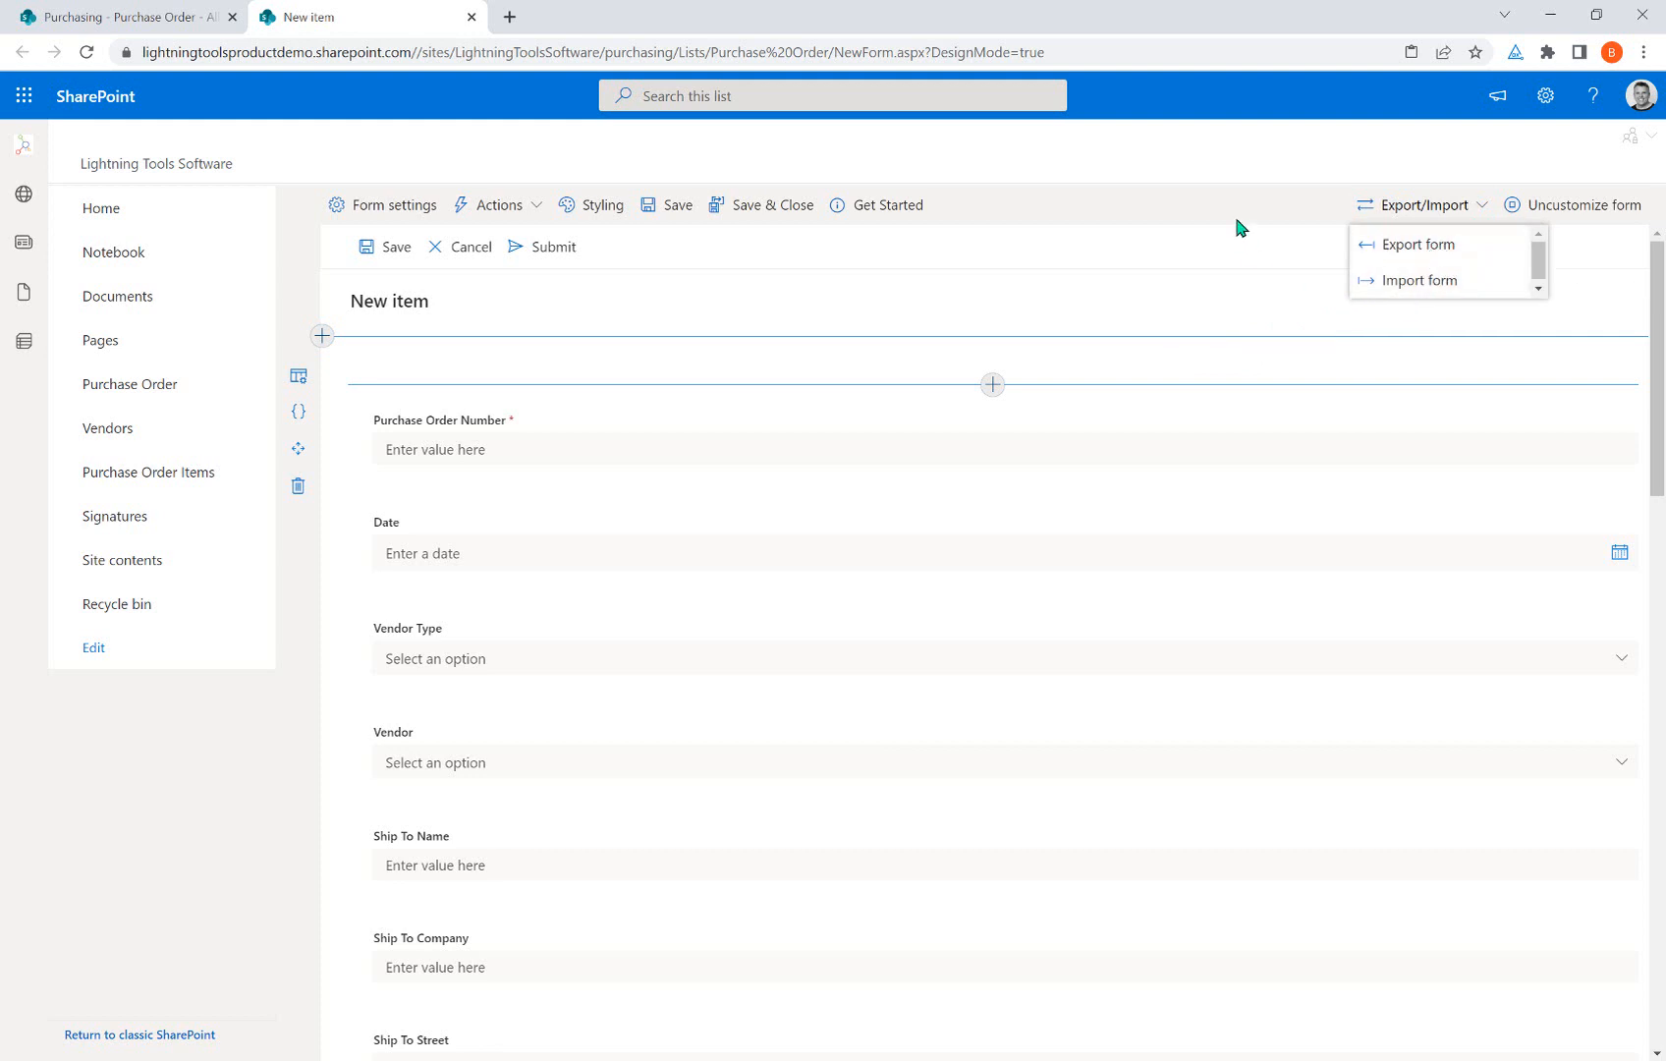
Close the Export/Import dropdown by clicking an empty spot in the header.
{"action": "left_click", "coordinate": [1293, 152]}
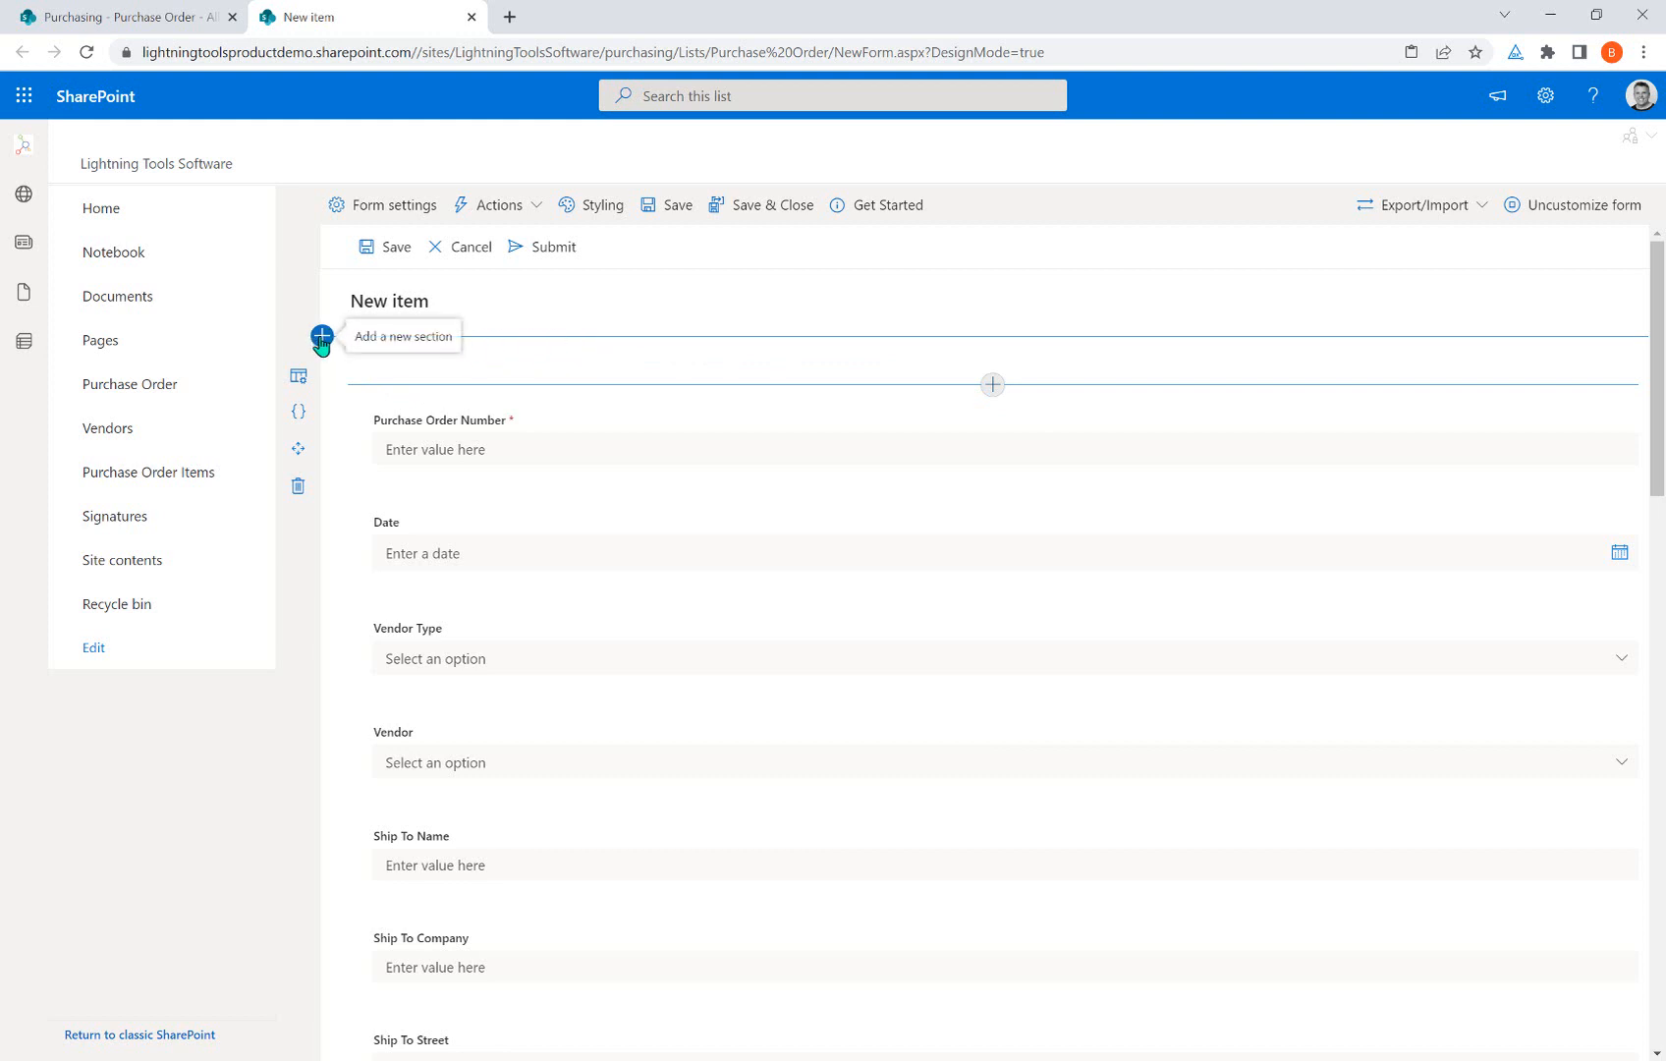
Insert a new Two Columns section at the top of the form.
{"action": "left_click", "coordinate": [991, 386]}
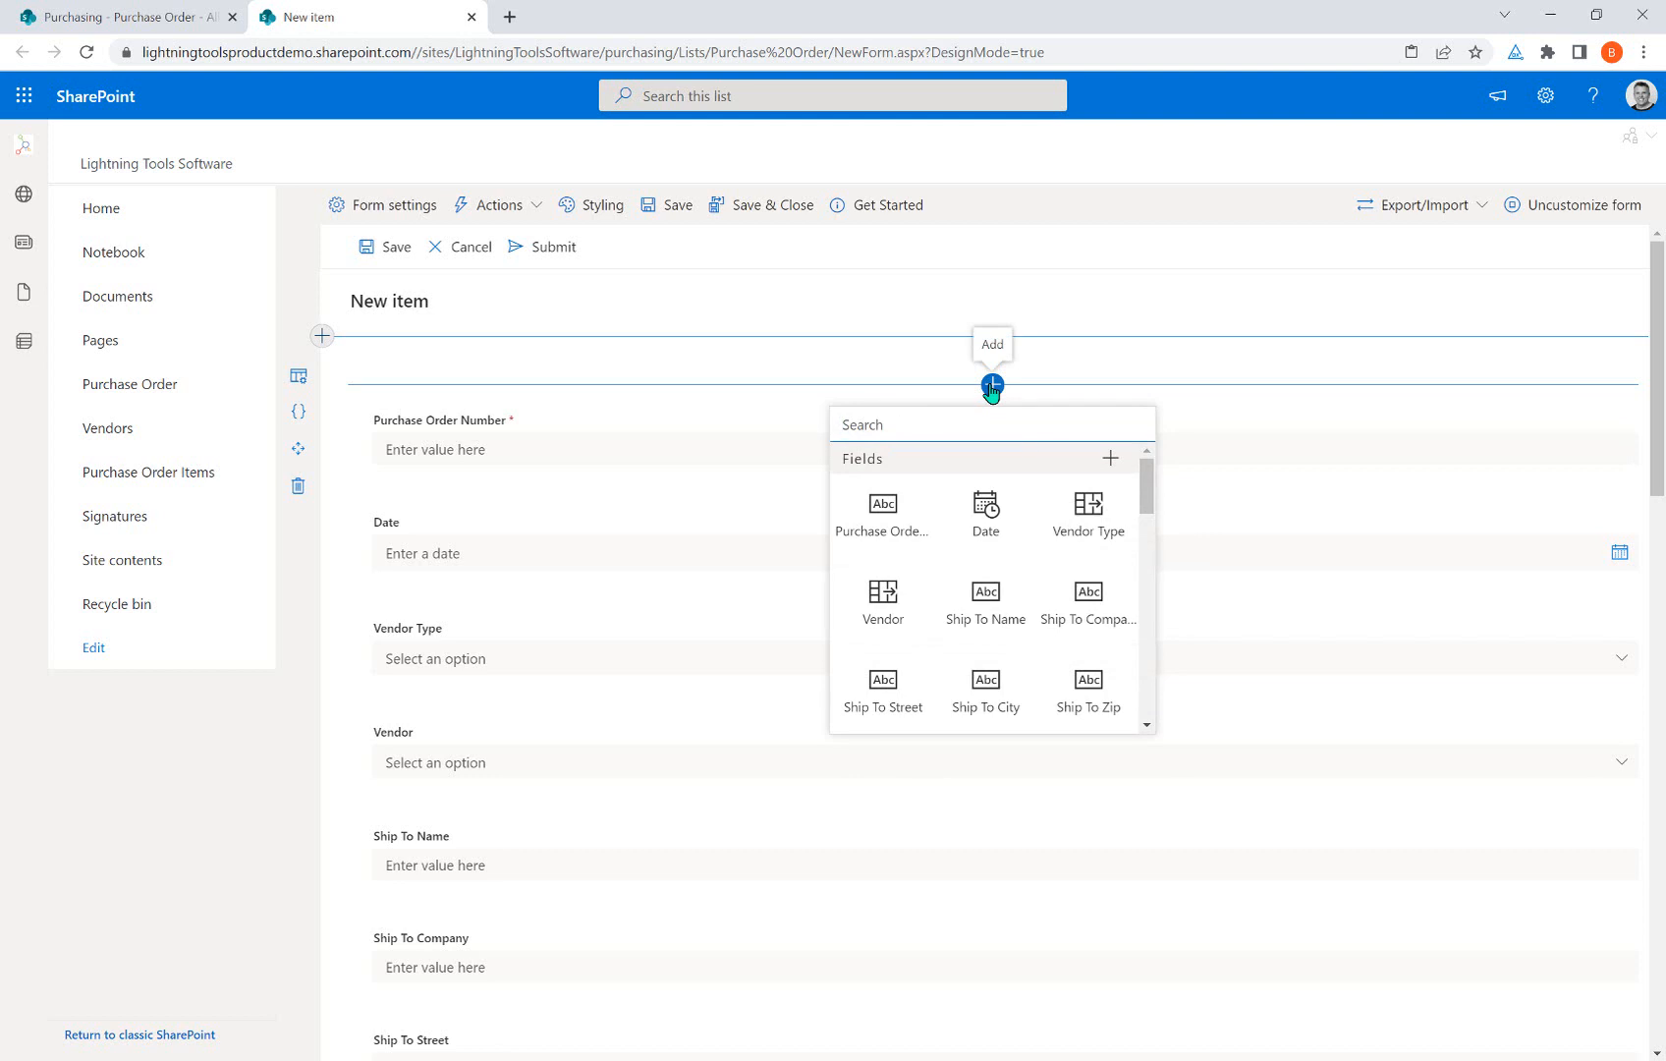
{"action": "left_click", "coordinate": [321, 336]}
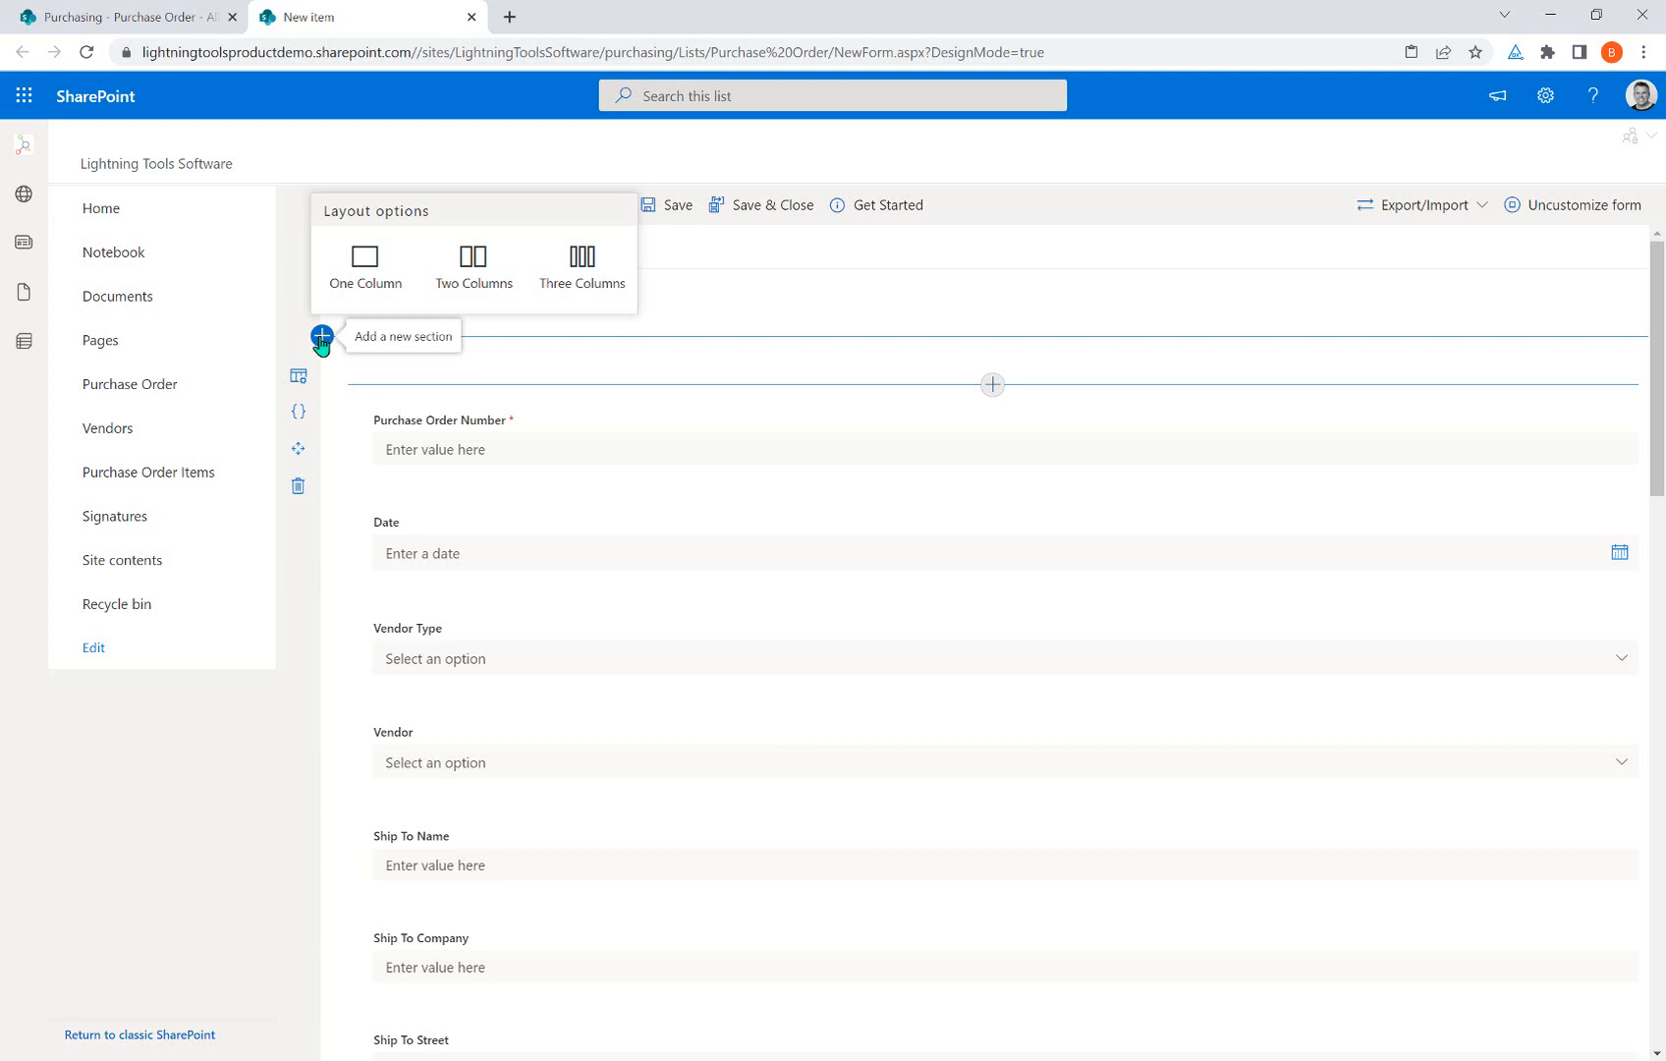
{"action": "left_click", "coordinate": [462, 282]}
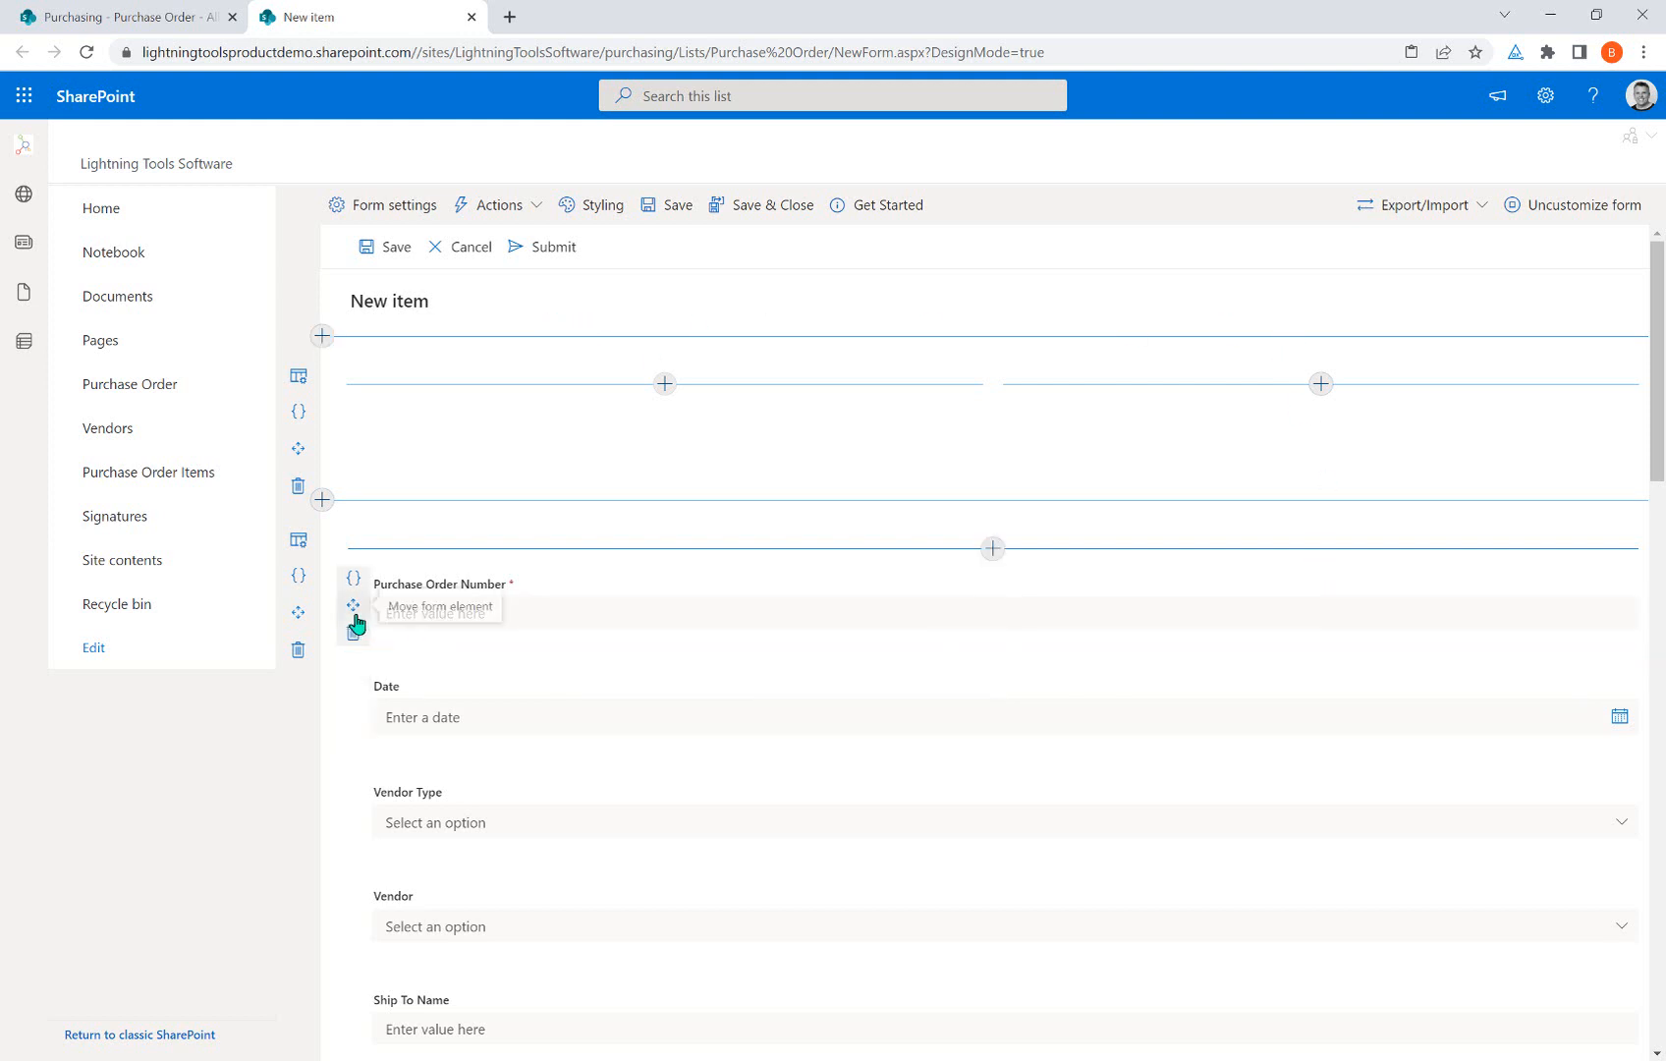
Place Purchase Order Number and Vendor Type in the left column and Date in the right.
{"action": "left_click_drag", "start_coordinate": [354, 607], "coordinate": [441, 438]}
{"action": "left_click_drag", "start_coordinate": [356, 639], "coordinate": [1175, 444]}
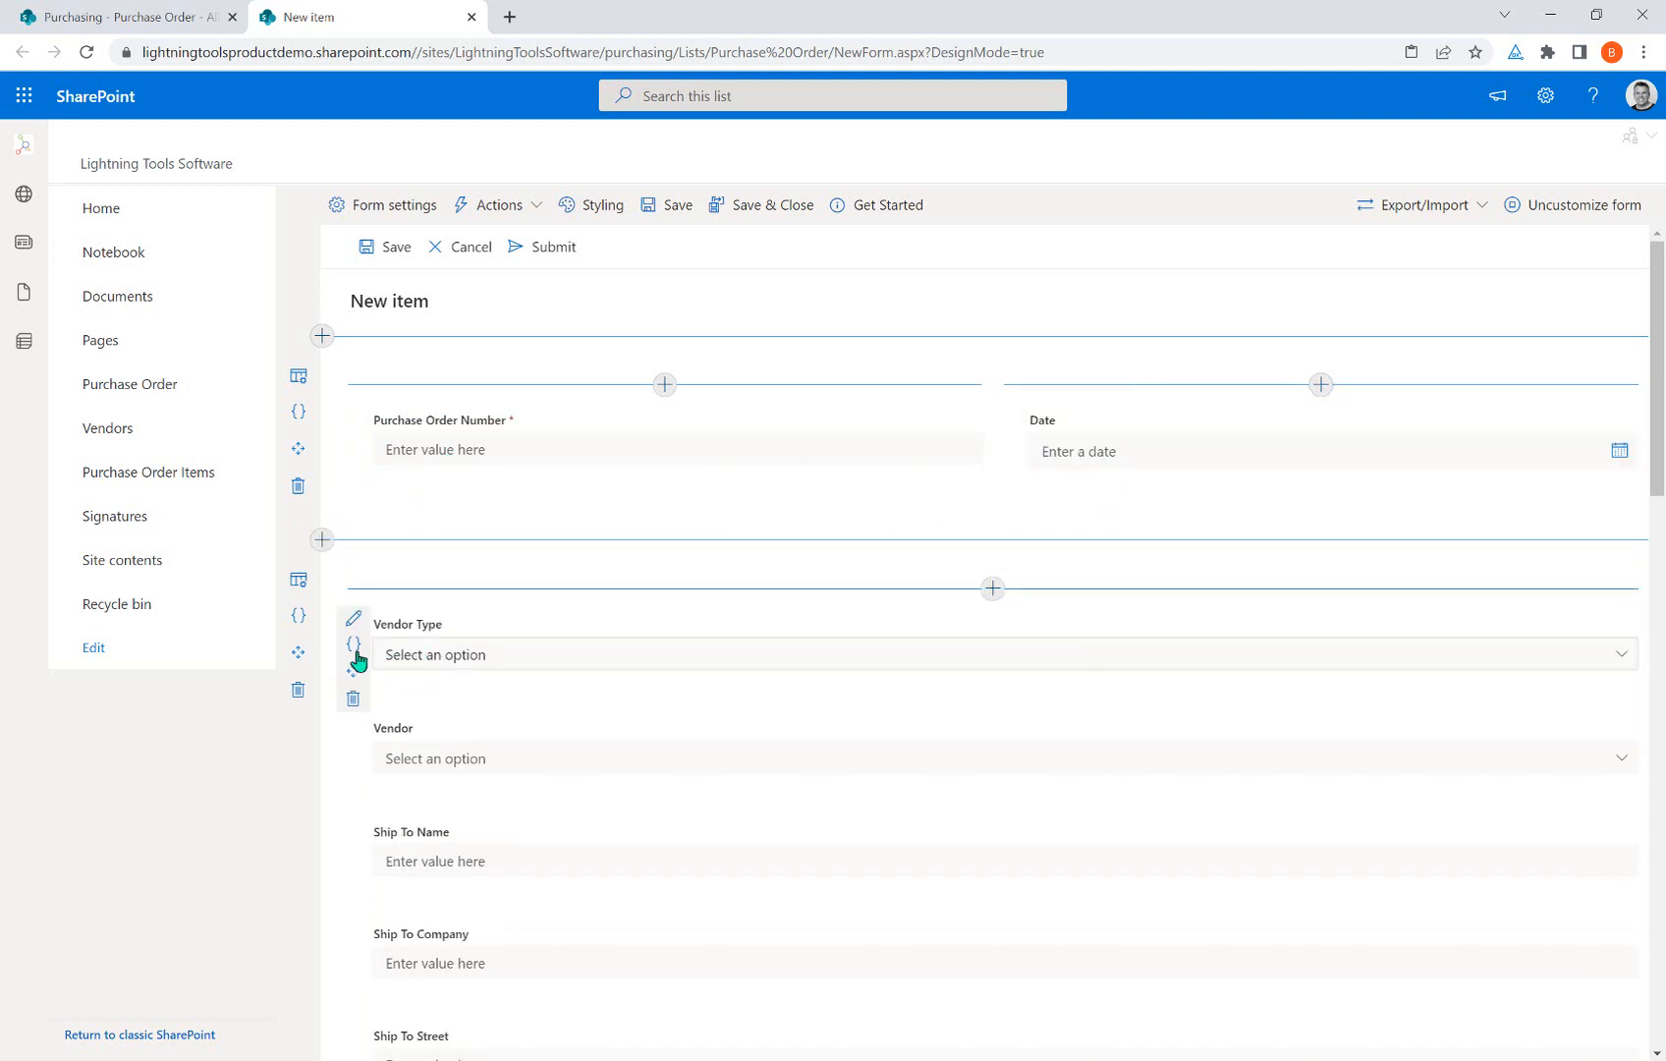
{"action": "left_click_drag", "start_coordinate": [354, 672], "coordinate": [473, 501]}
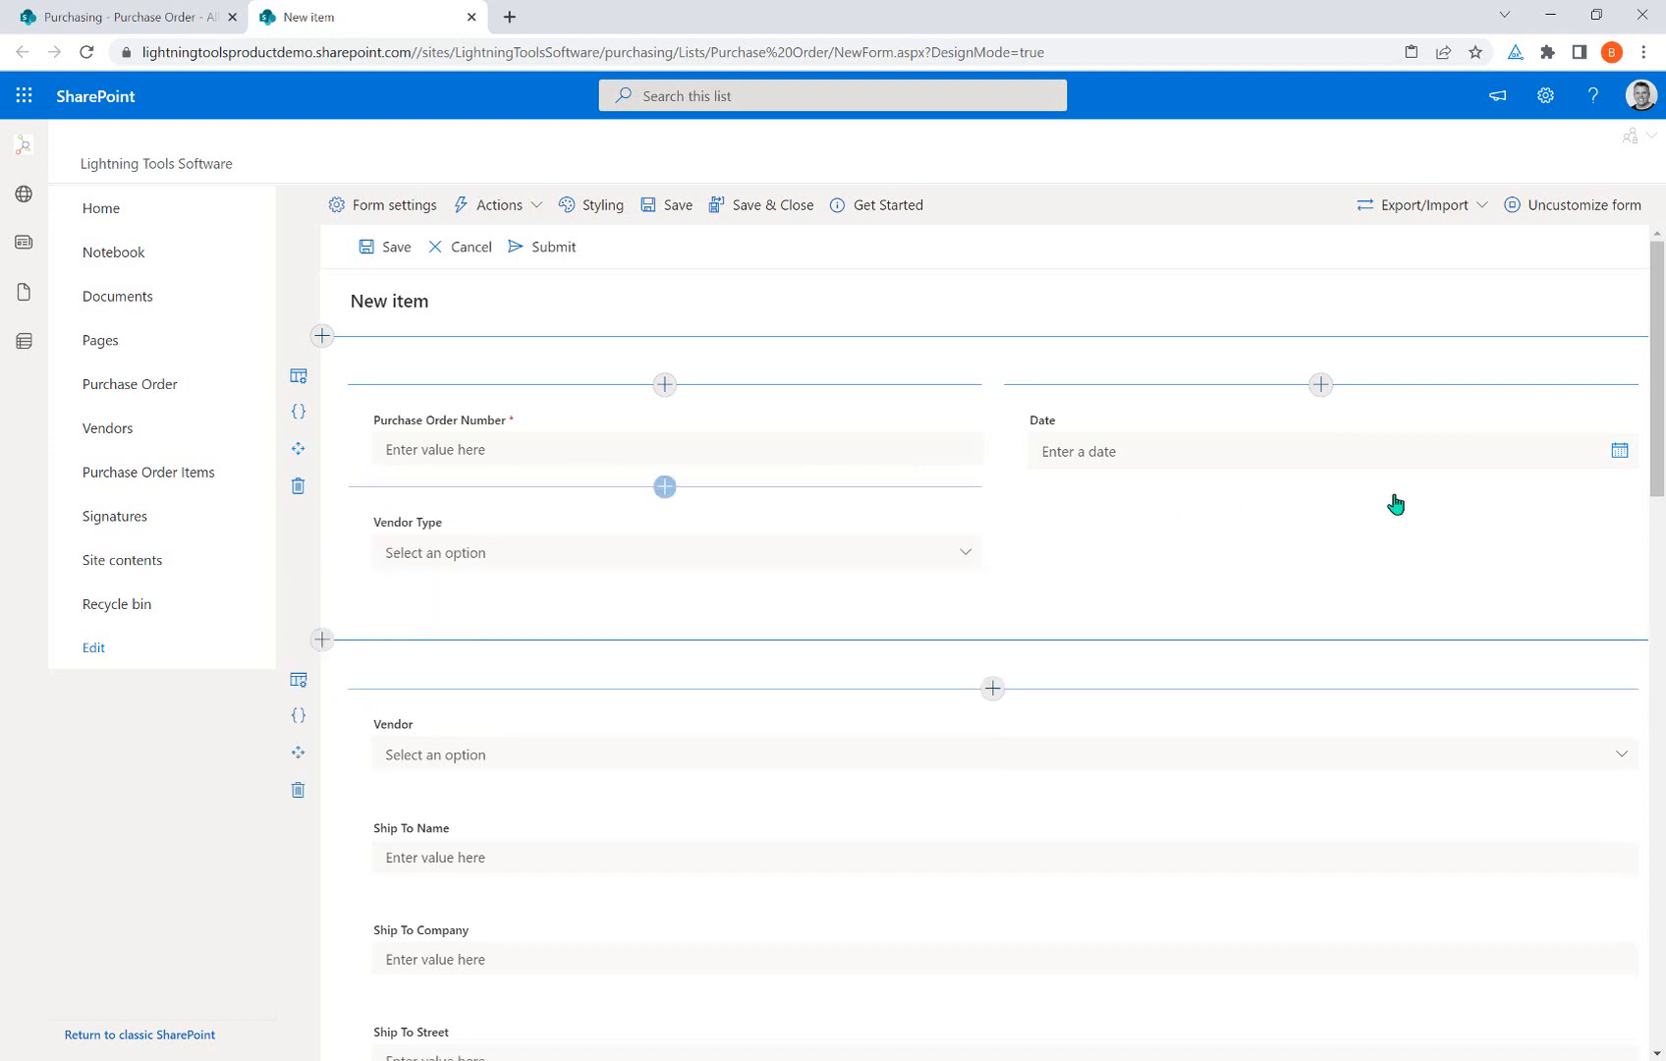
{"action": "left_click", "coordinate": [1322, 491]}
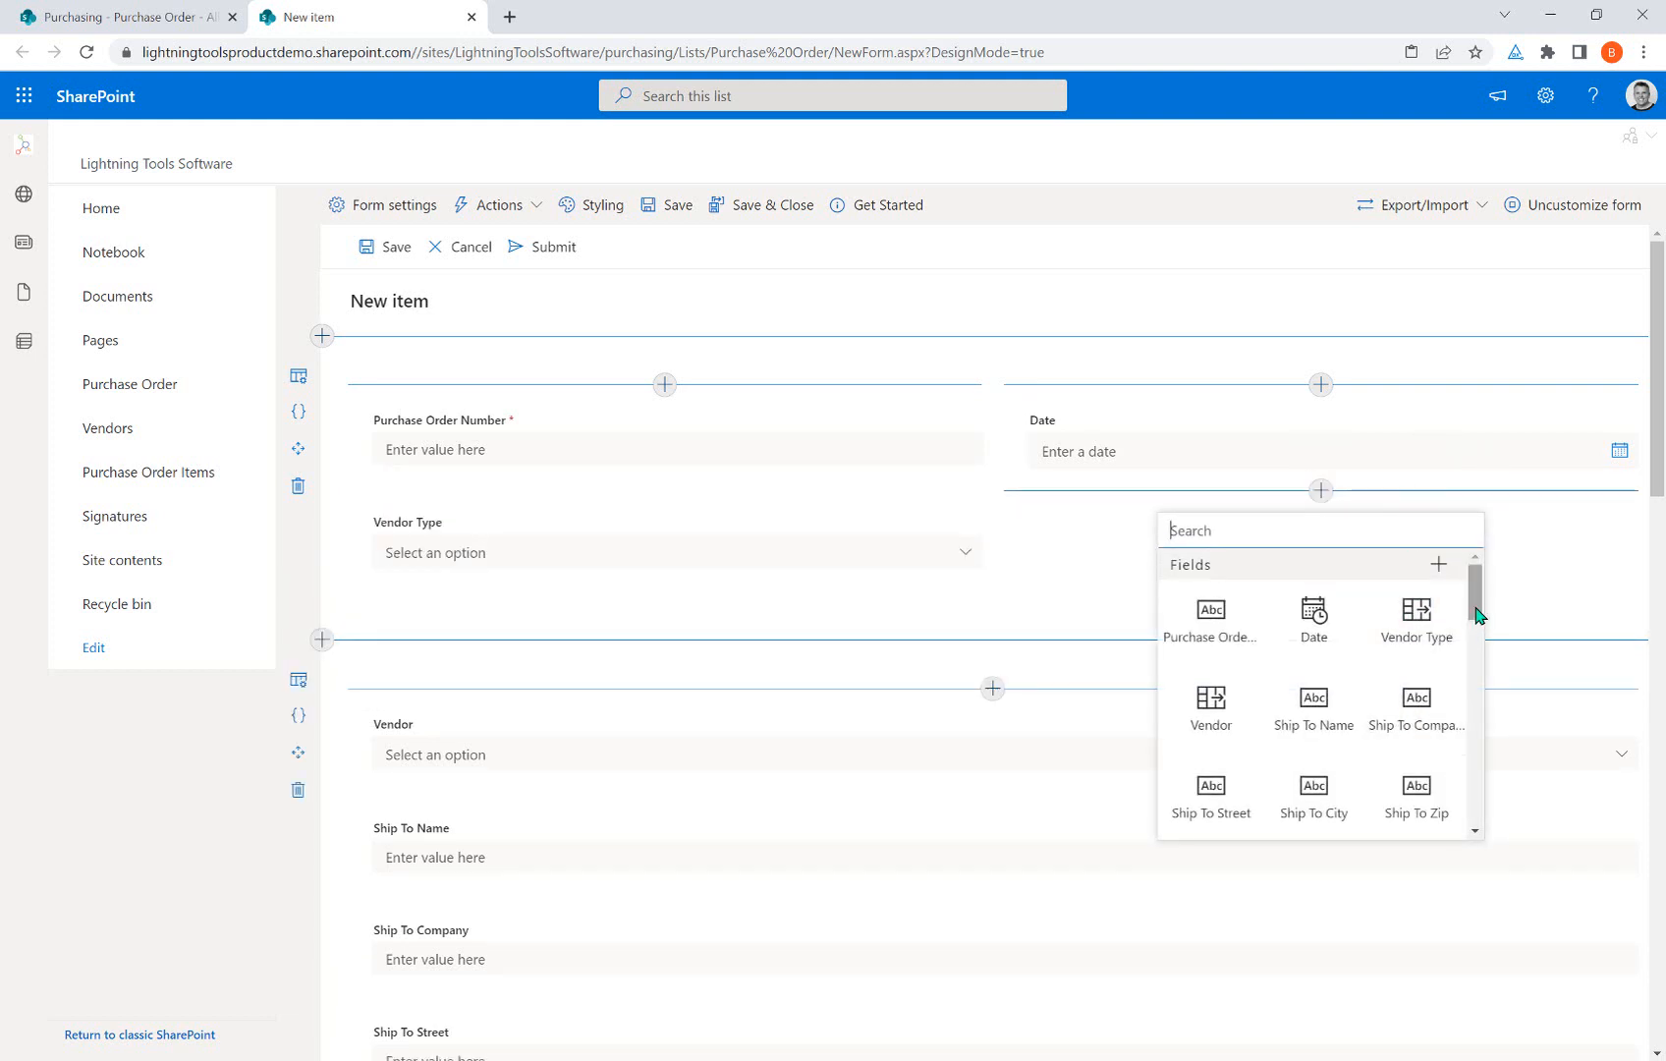
Add the Vendor field under Date in the right column, beside Vendor Type.
{"action": "mouse_move", "coordinate": [1474, 600]}
{"action": "left_mouse_down"}
{"action": "mouse_move", "coordinate": [1477, 727]}
{"action": "mouse_move", "coordinate": [1481, 570]}
{"action": "left_mouse_up"}
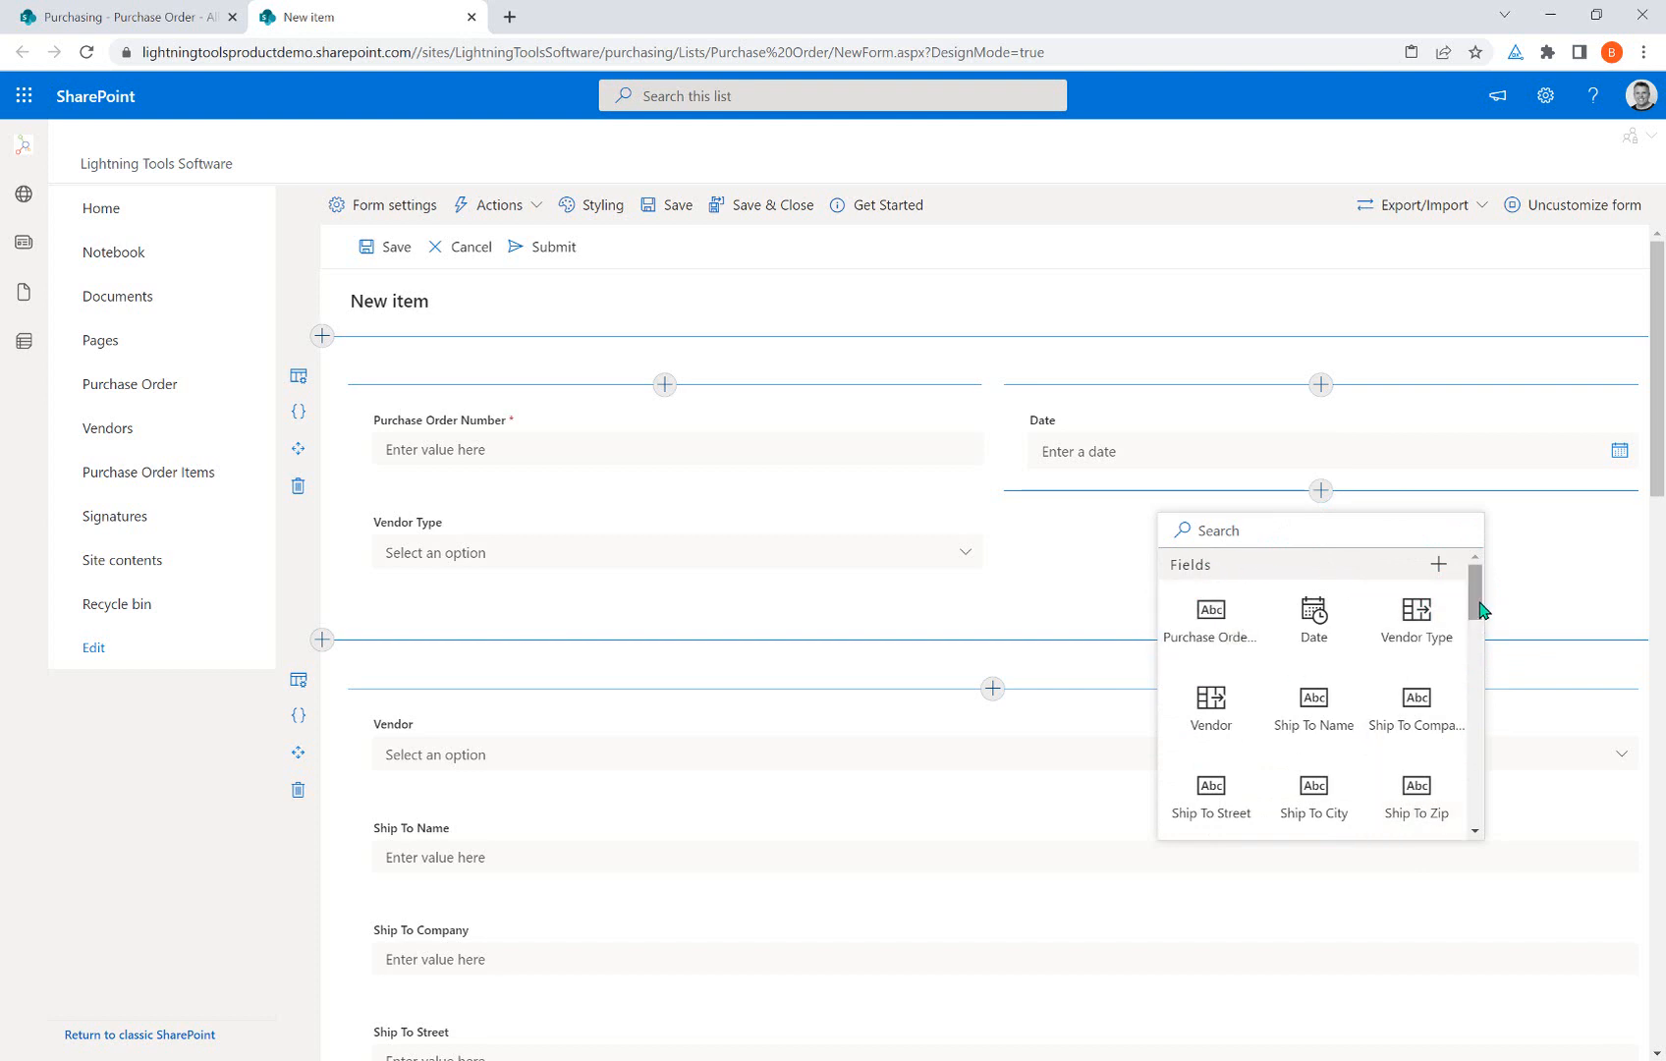
{"action": "left_click_drag", "start_coordinate": [1475, 602], "coordinate": [1477, 733]}
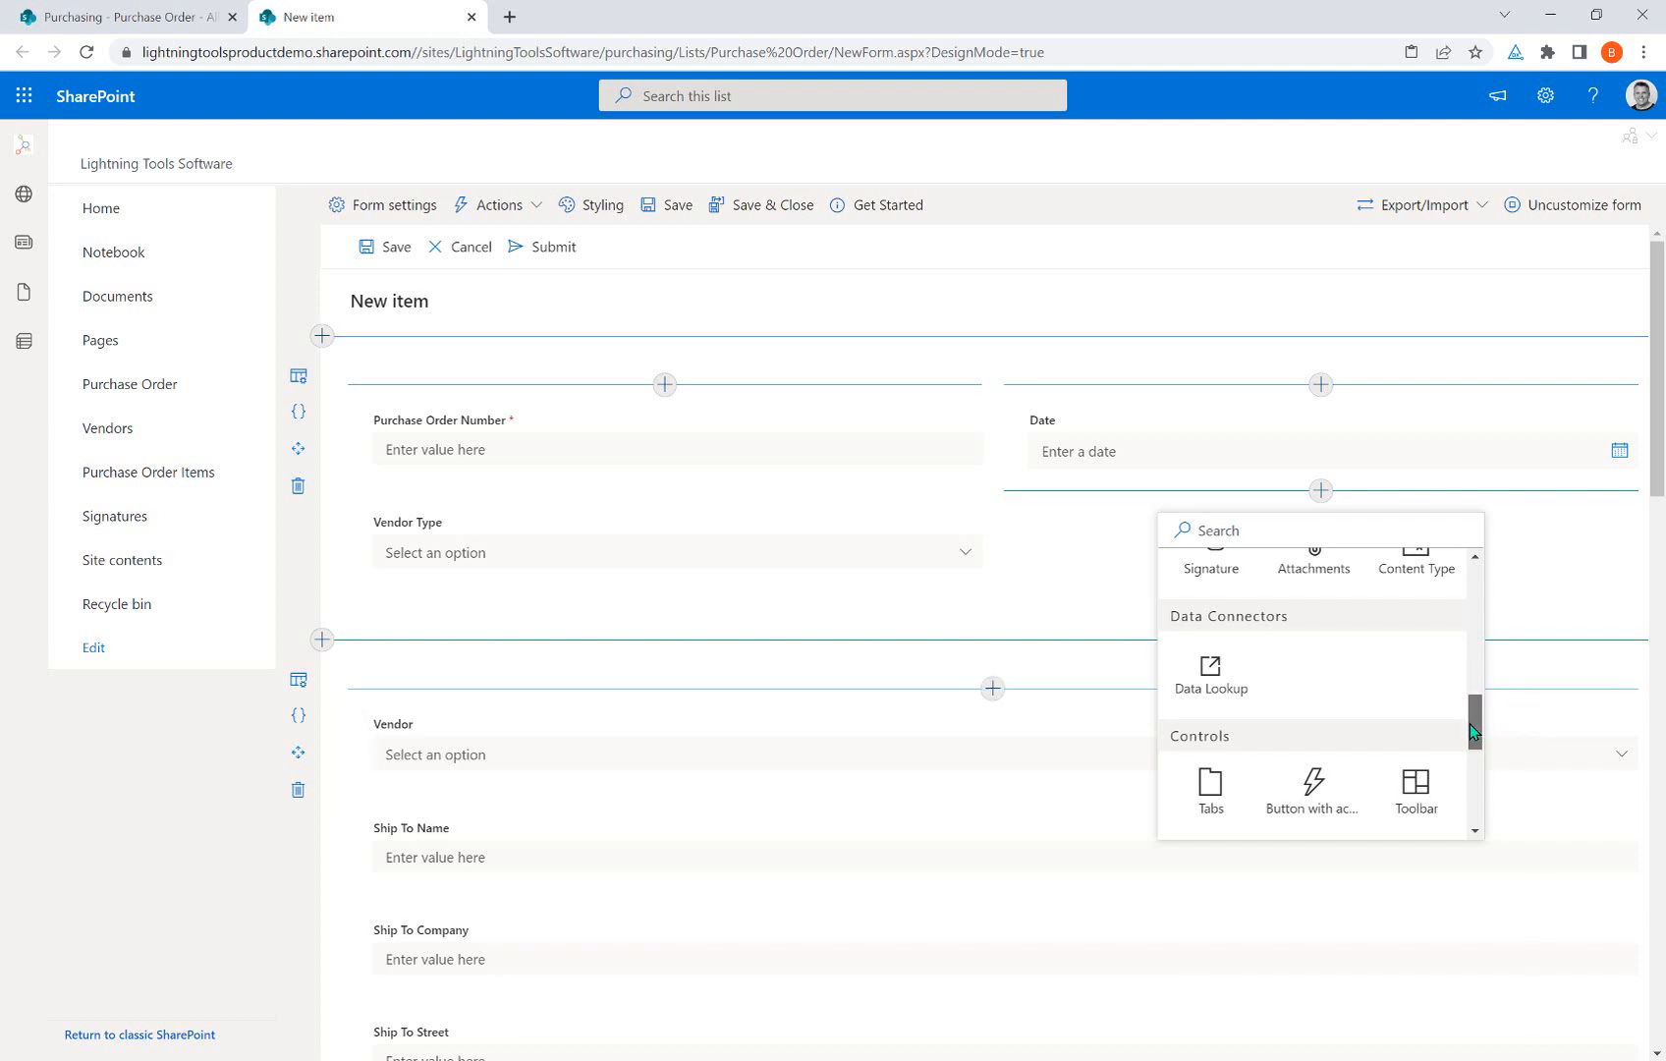
{"action": "left_click_drag", "start_coordinate": [1472, 729], "coordinate": [1473, 761]}
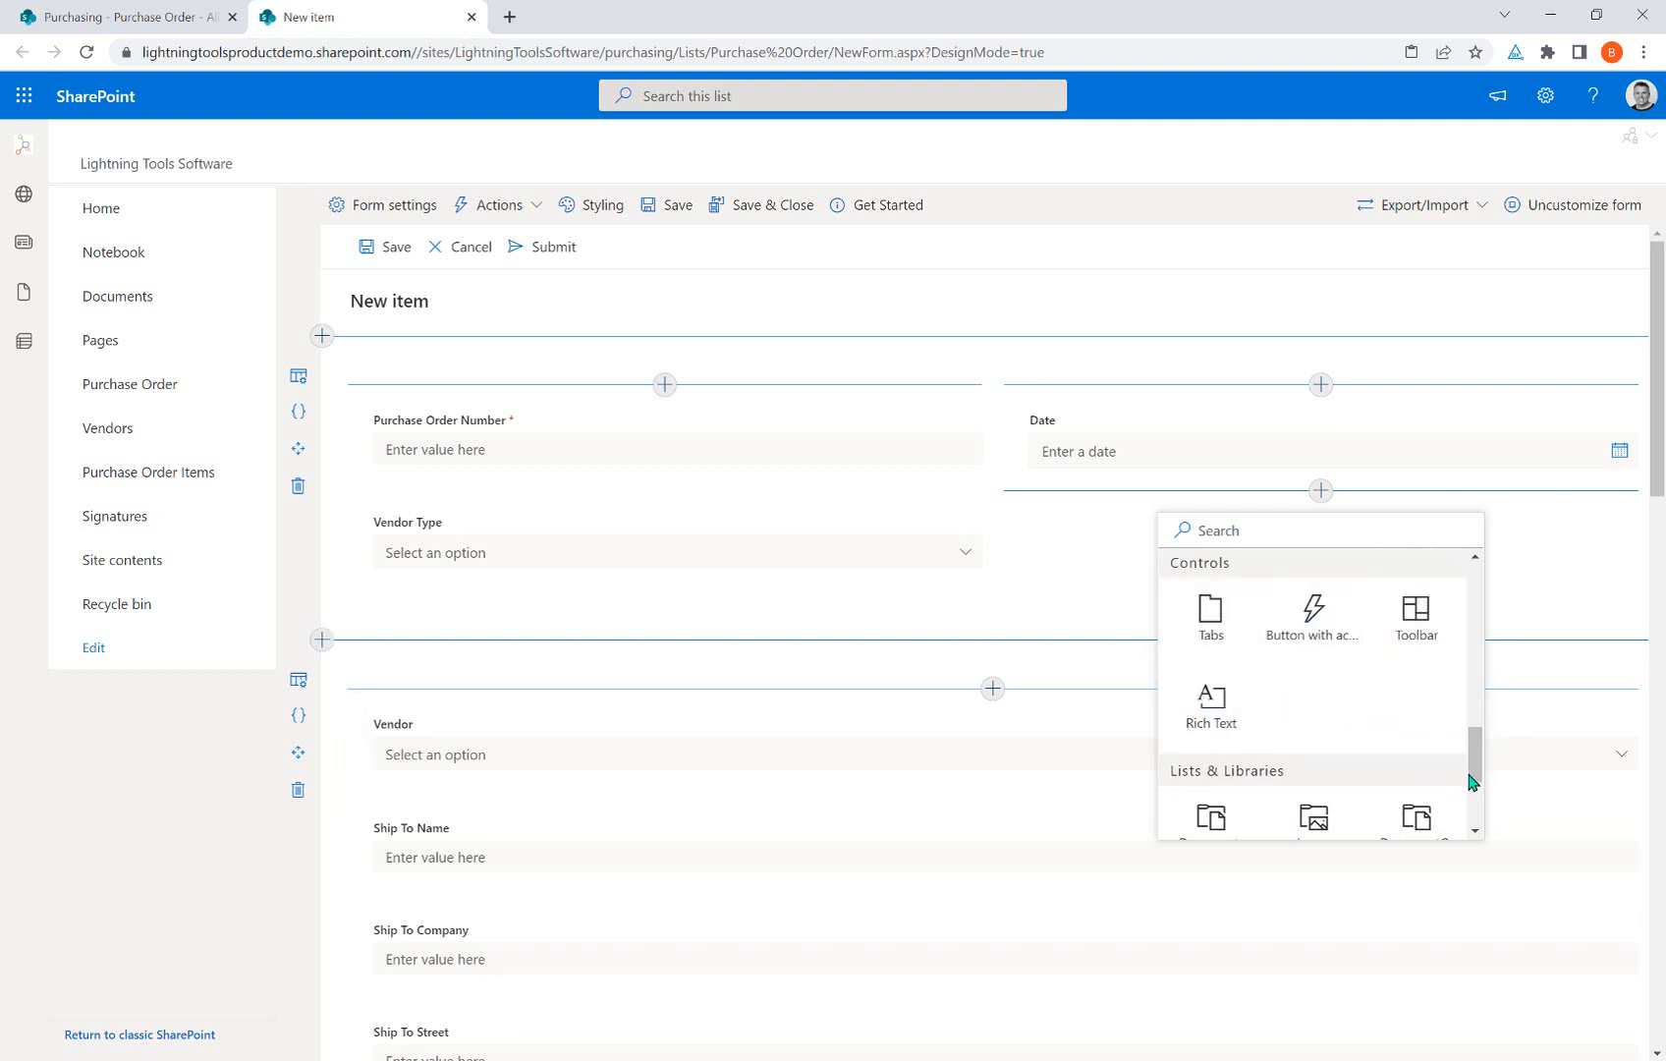
{"action": "left_click_drag", "start_coordinate": [1472, 776], "coordinate": [1475, 819]}
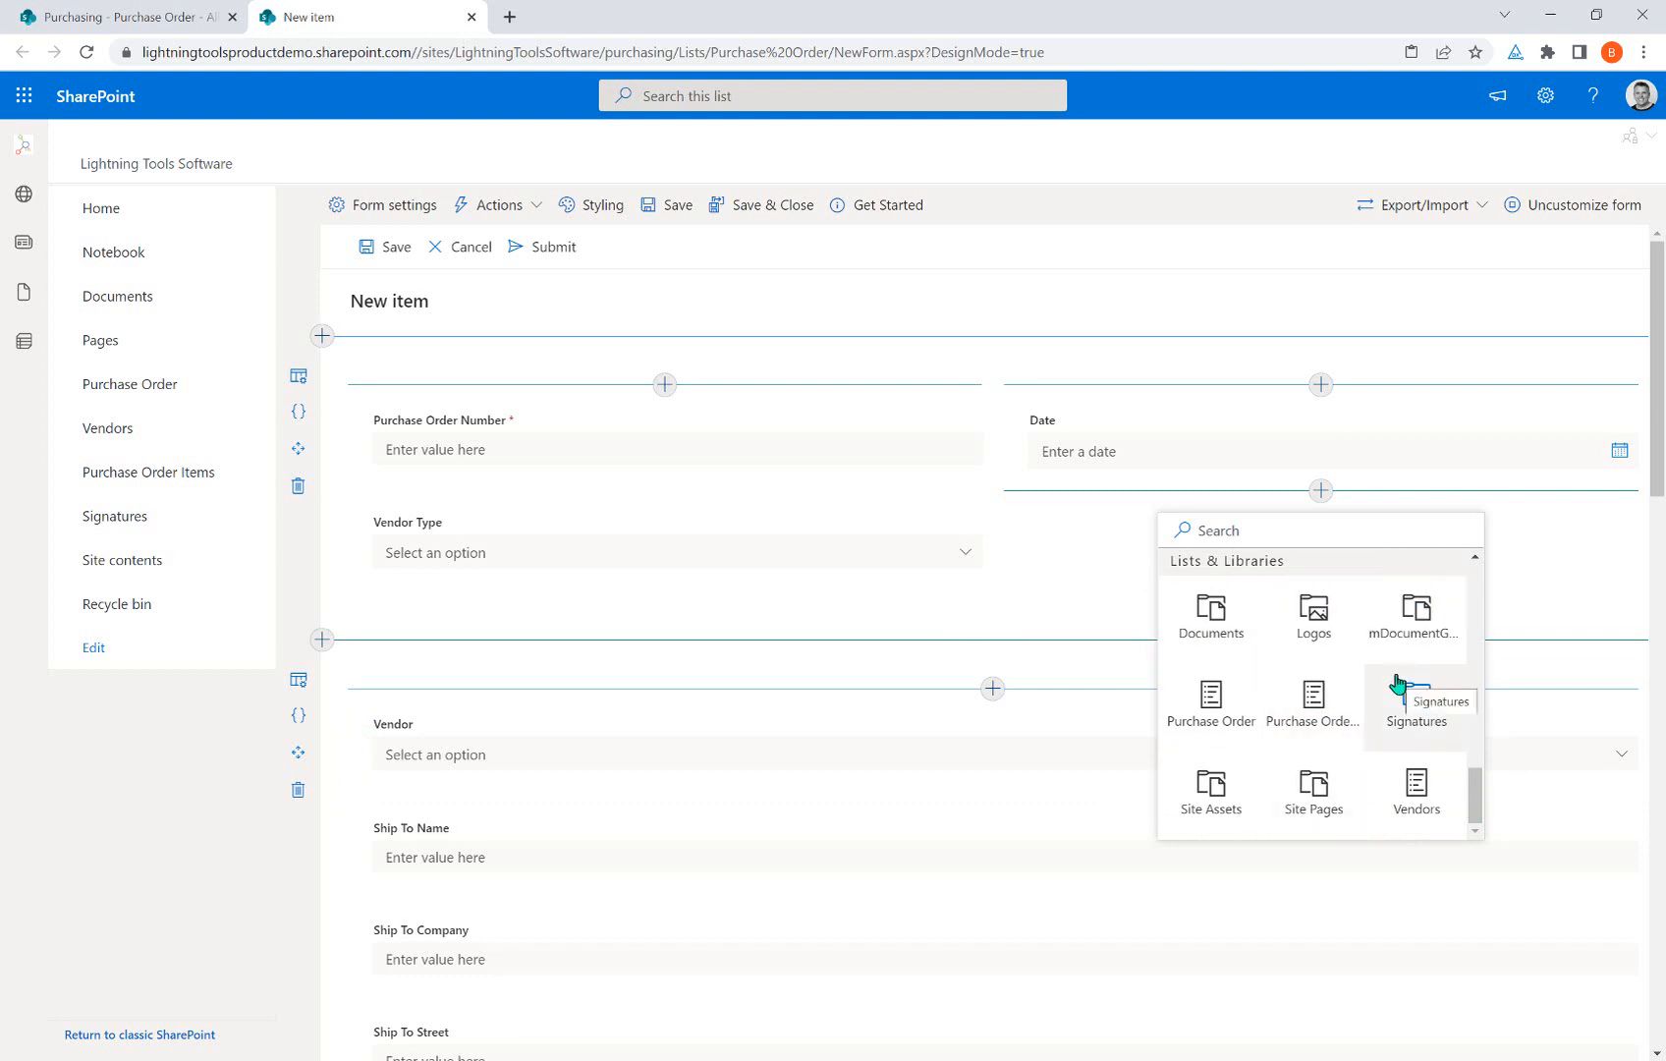
{"action": "left_click_drag", "start_coordinate": [1476, 791], "coordinate": [1483, 558]}
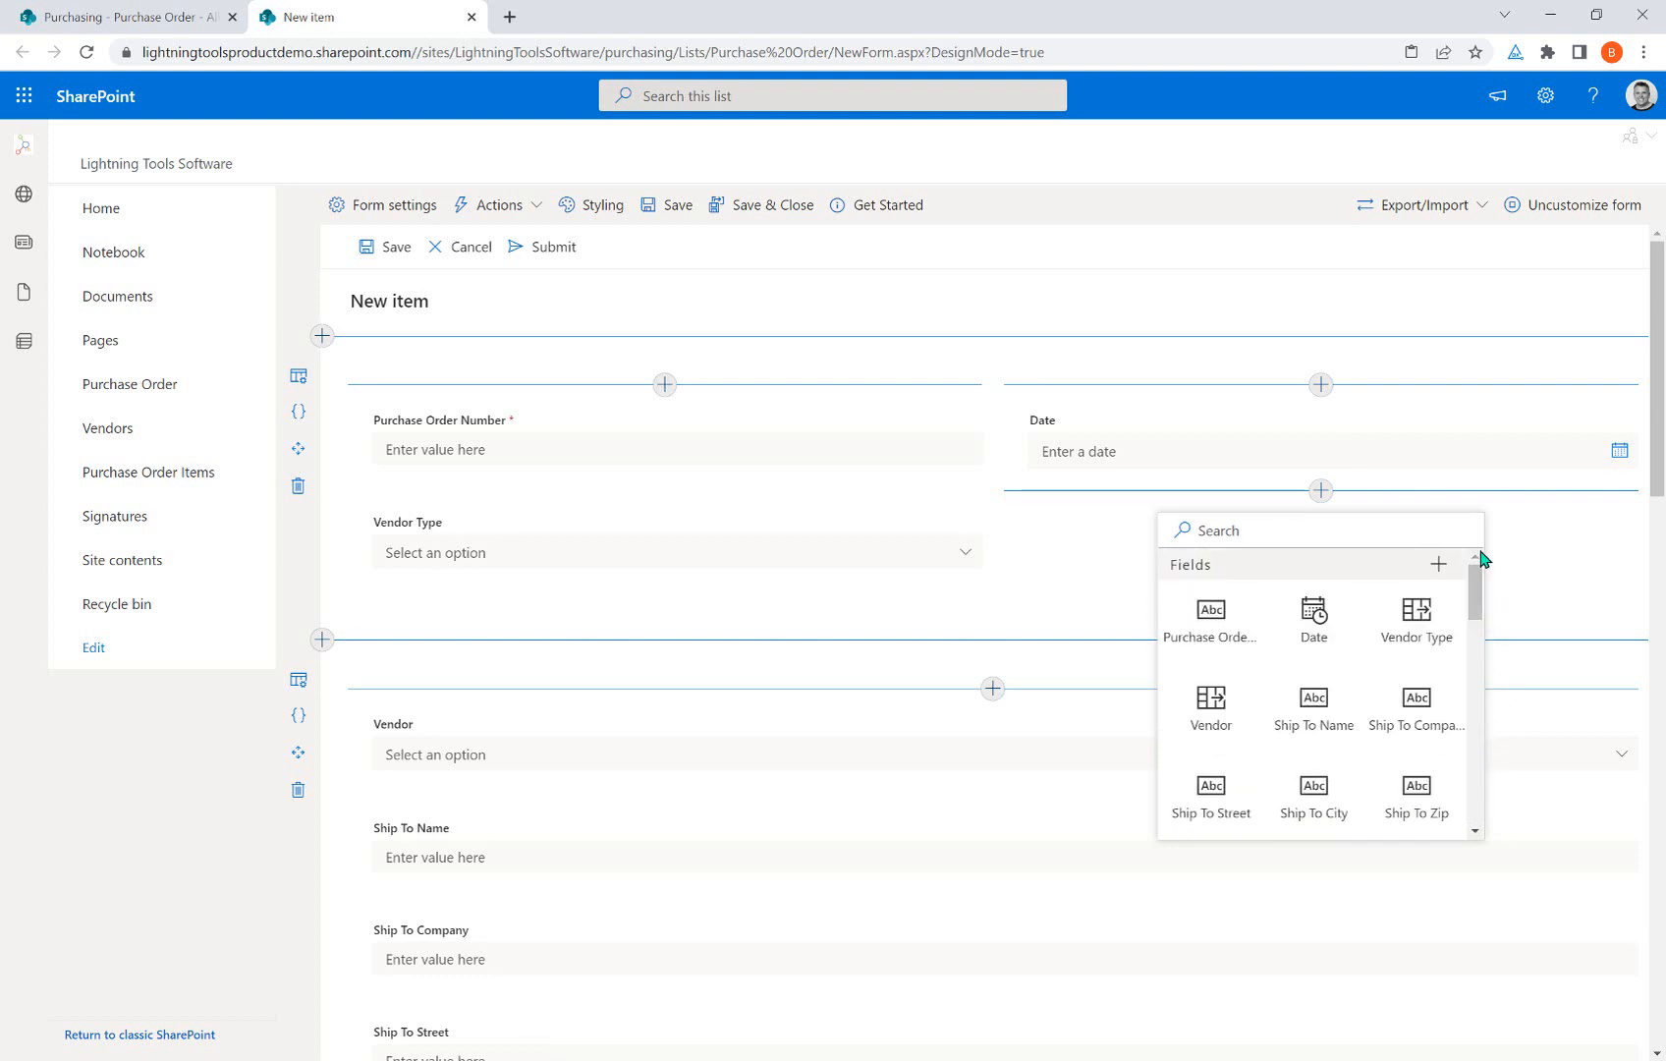
{"action": "left_click", "coordinate": [1211, 698]}
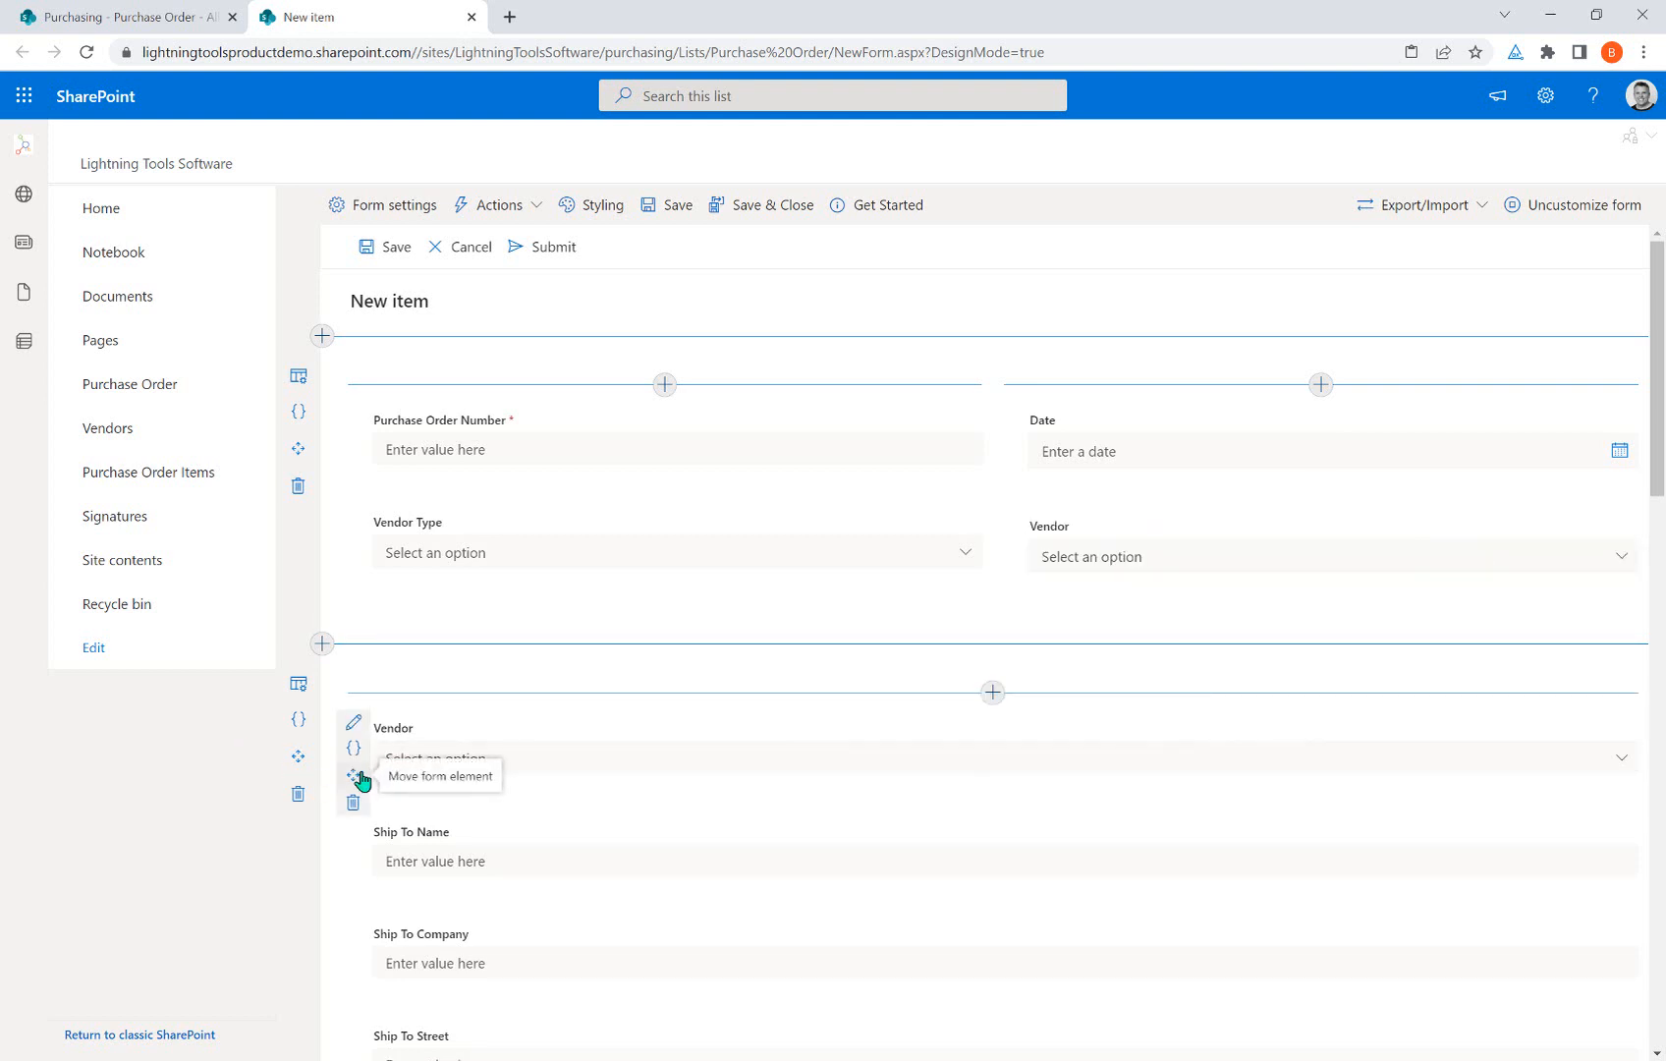
{"action": "left_click", "coordinate": [366, 804]}
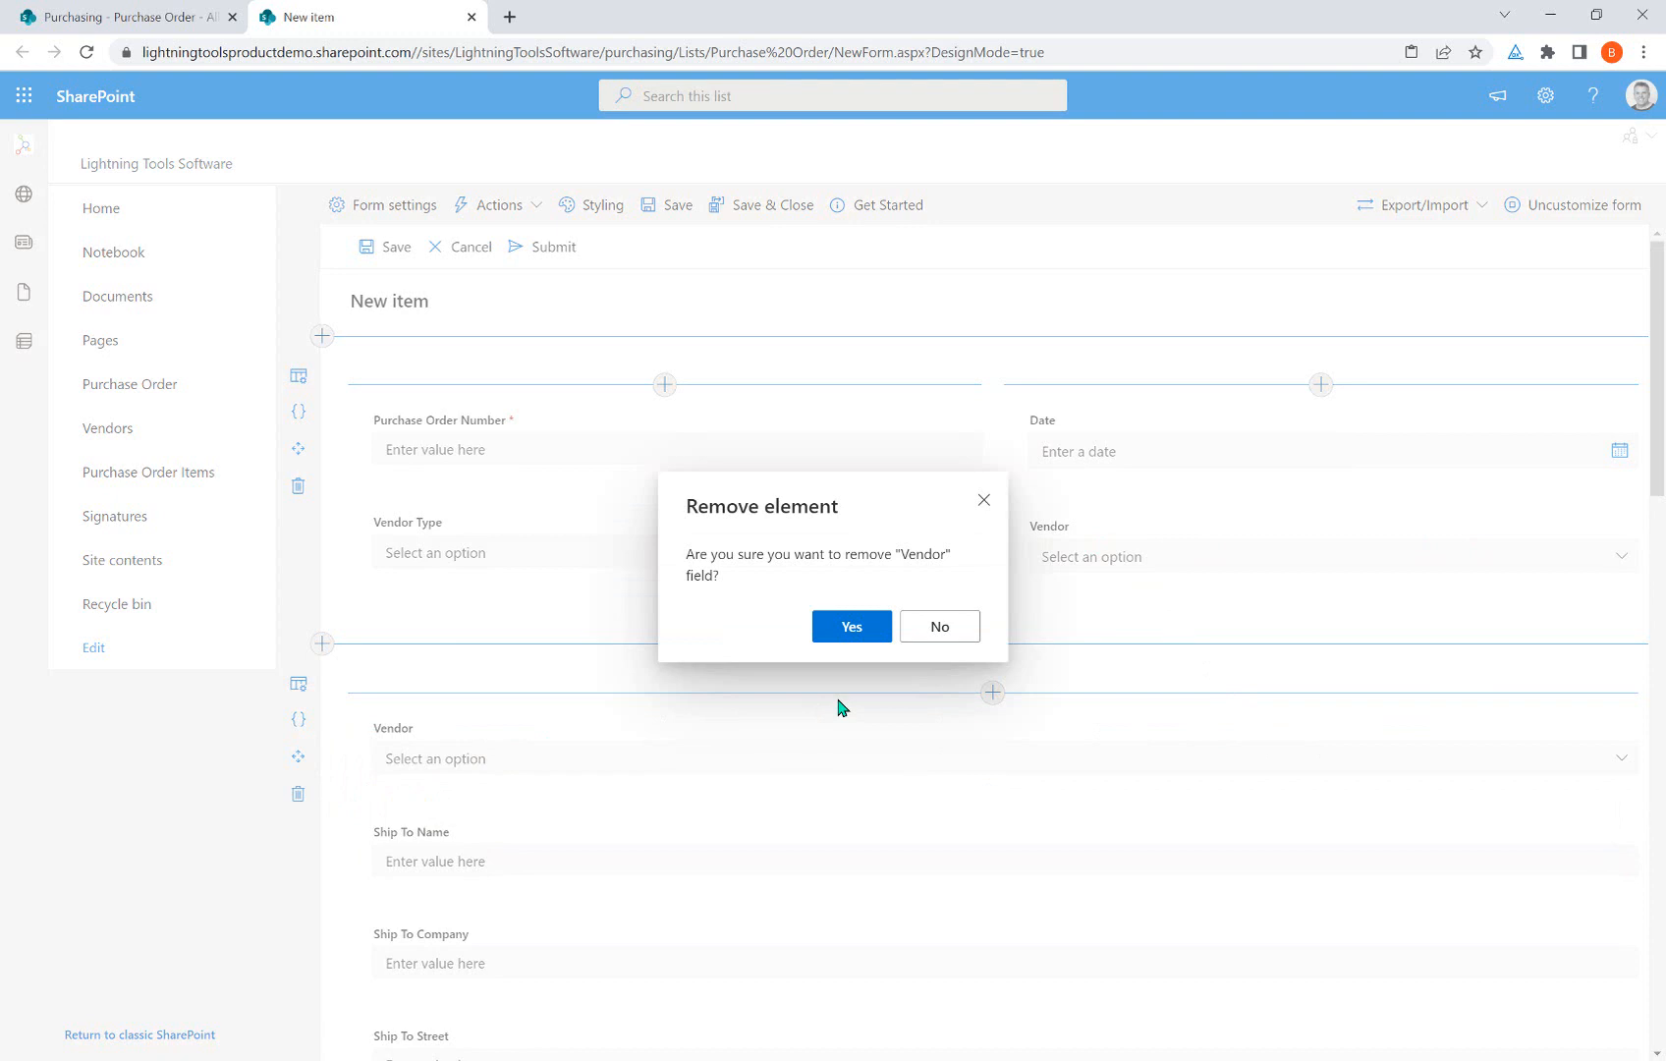
{"action": "left_click", "coordinate": [851, 626]}
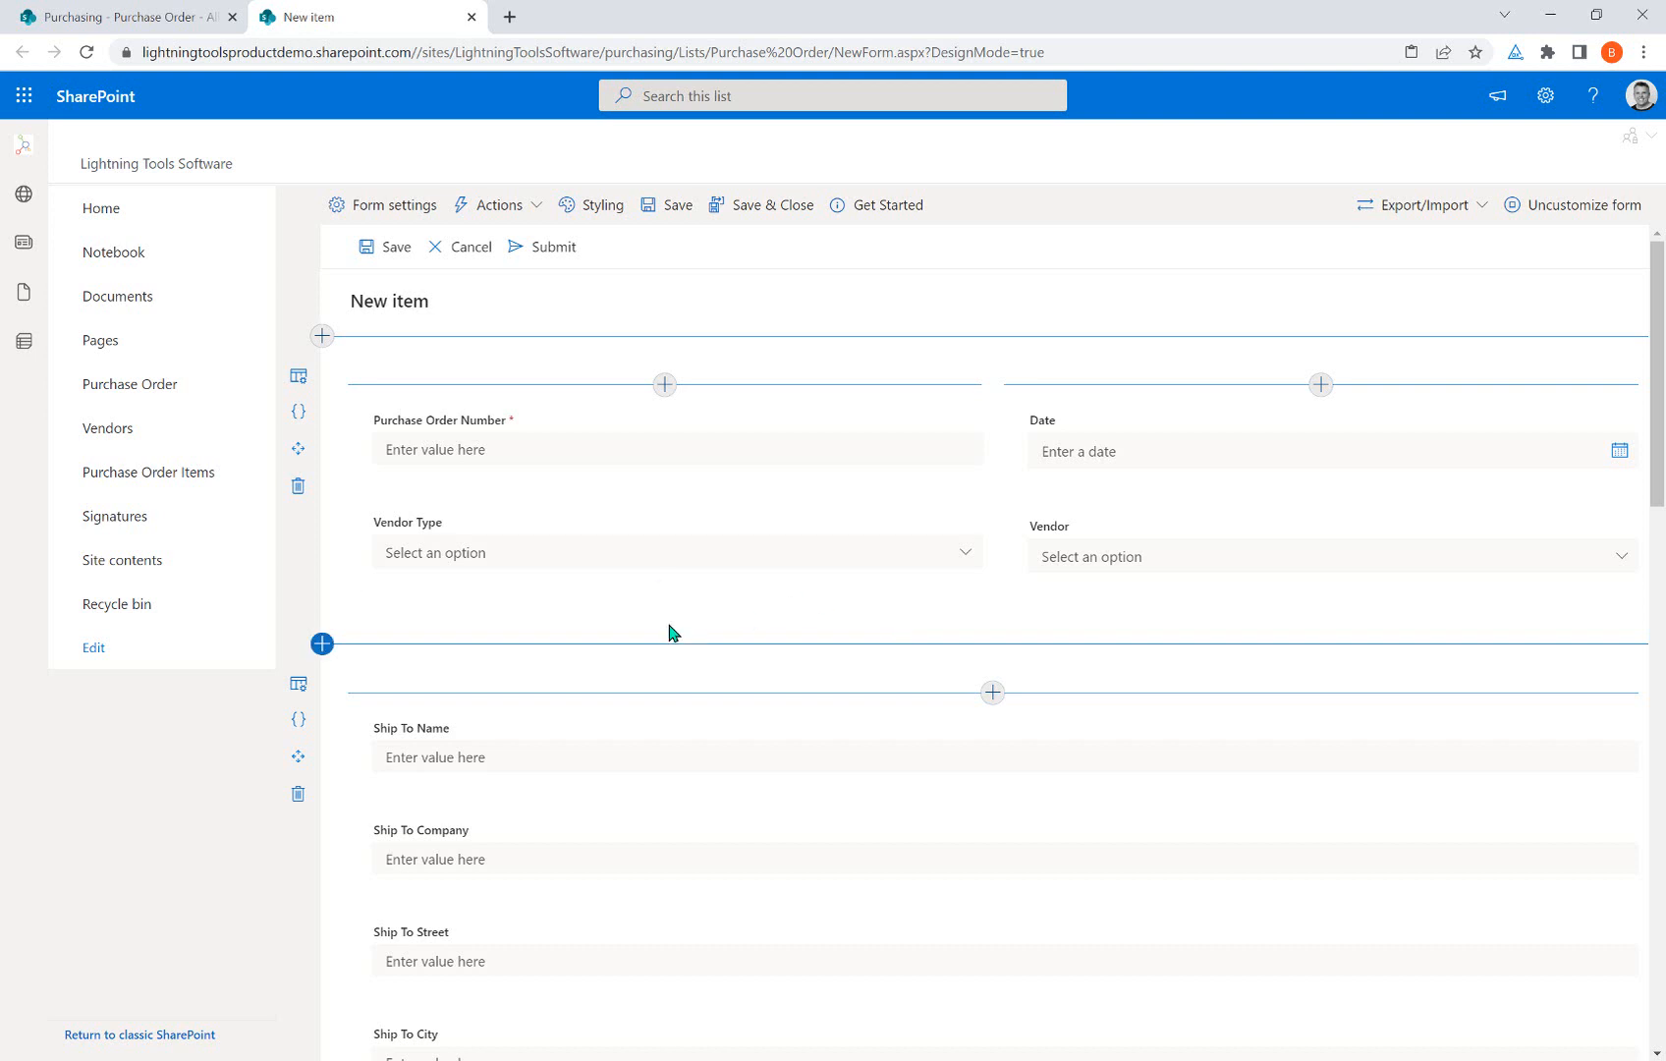
{"action": "mouse_move", "coordinate": [439, 539]}
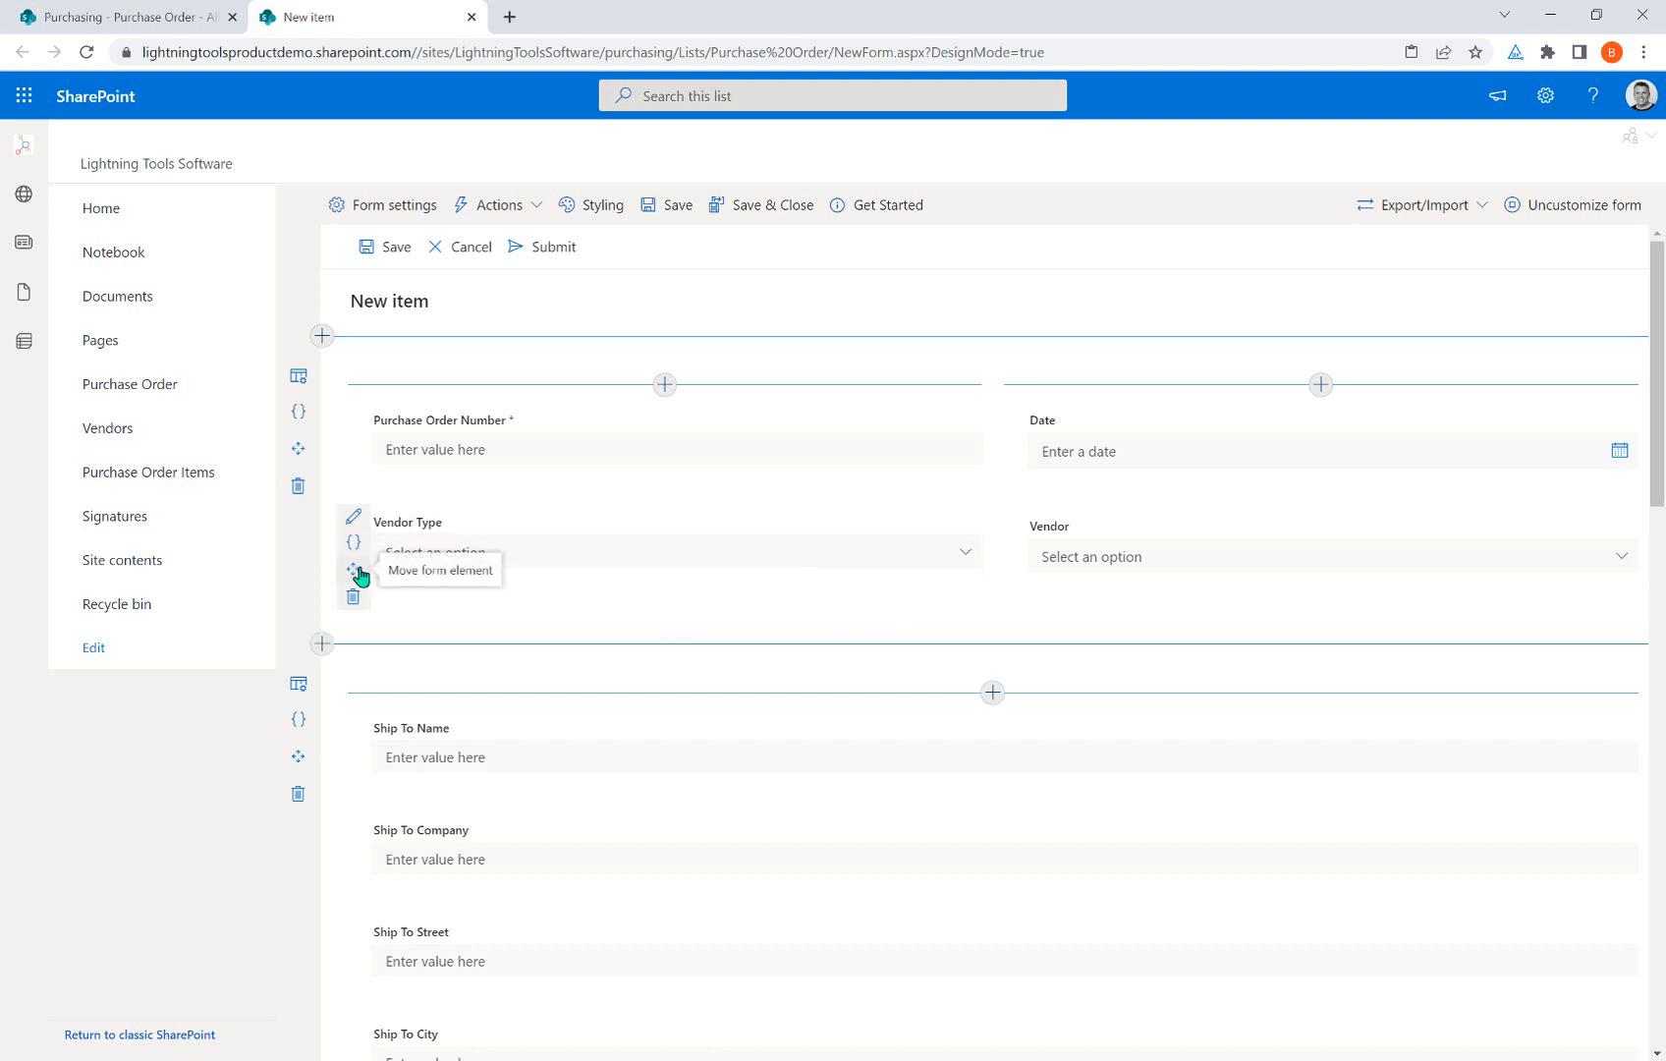
{"action": "left_click_drag", "start_coordinate": [353, 569], "coordinate": [393, 552]}
{"action": "mouse_move", "coordinate": [354, 578]}
{"action": "left_mouse_down"}
{"action": "mouse_move", "coordinate": [427, 662]}
{"action": "mouse_move", "coordinate": [396, 548]}
{"action": "mouse_move", "coordinate": [357, 556]}
{"action": "left_mouse_up"}
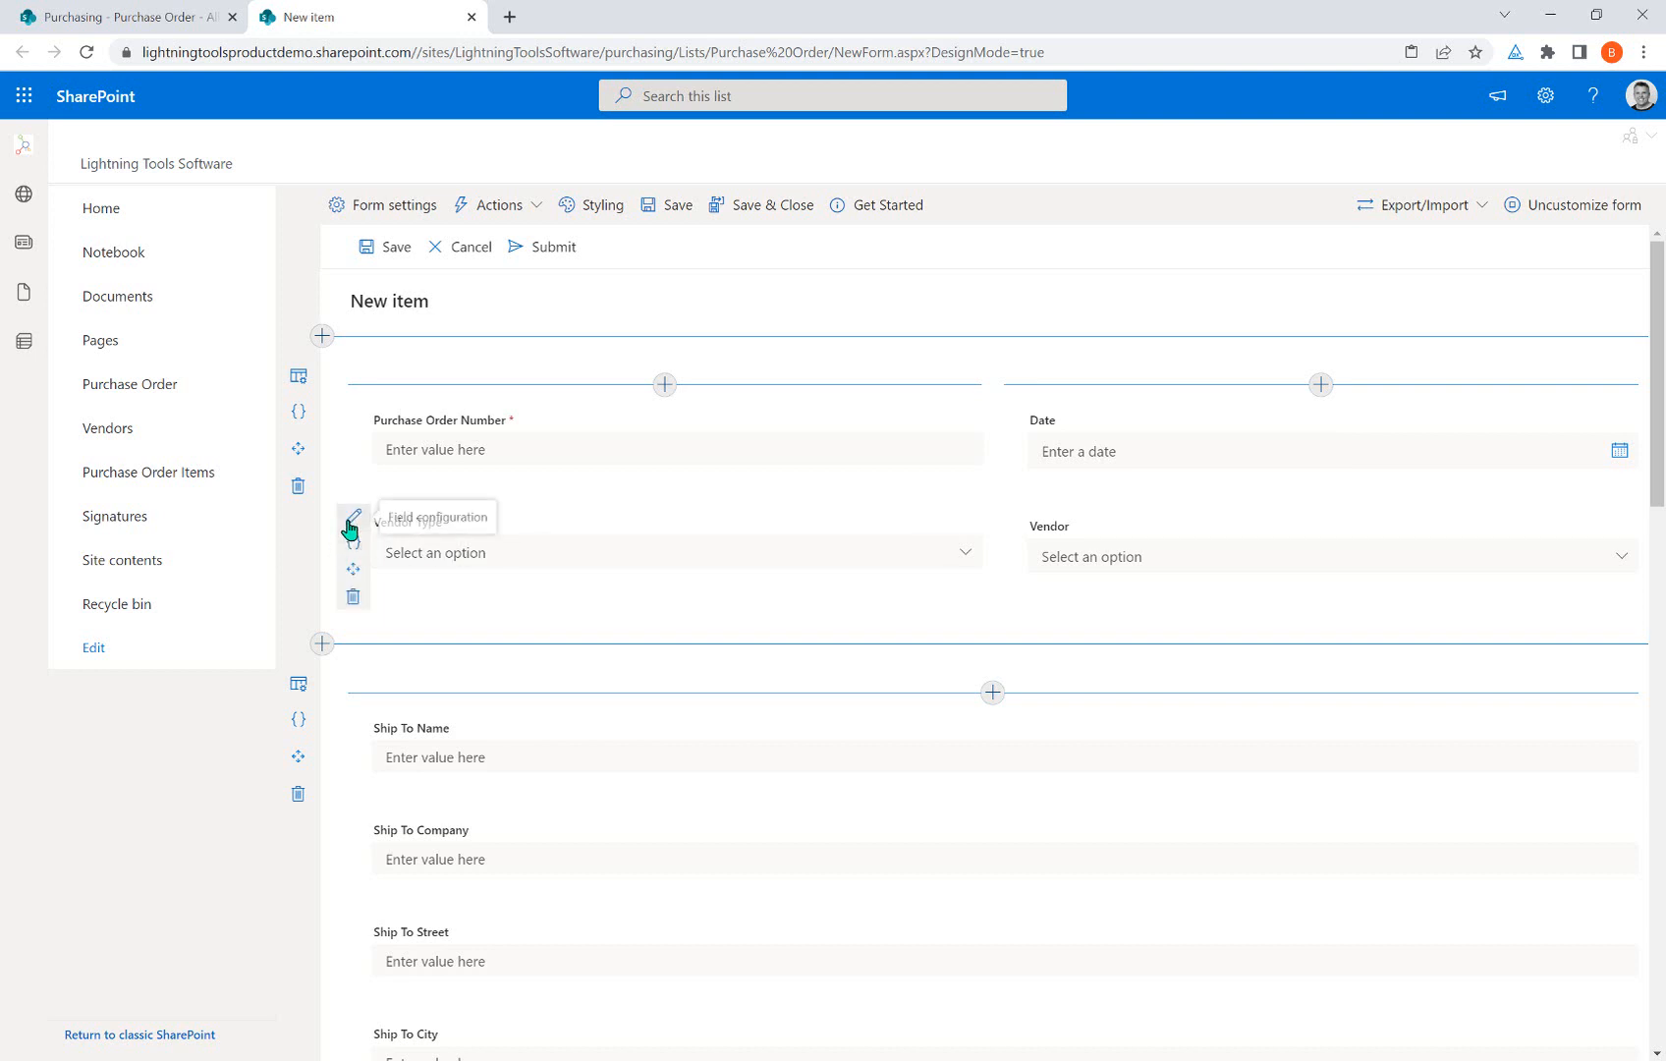
Check Vendor Type's field configuration without changes, then open its Expressions configuration.
{"action": "left_click", "coordinate": [352, 521]}
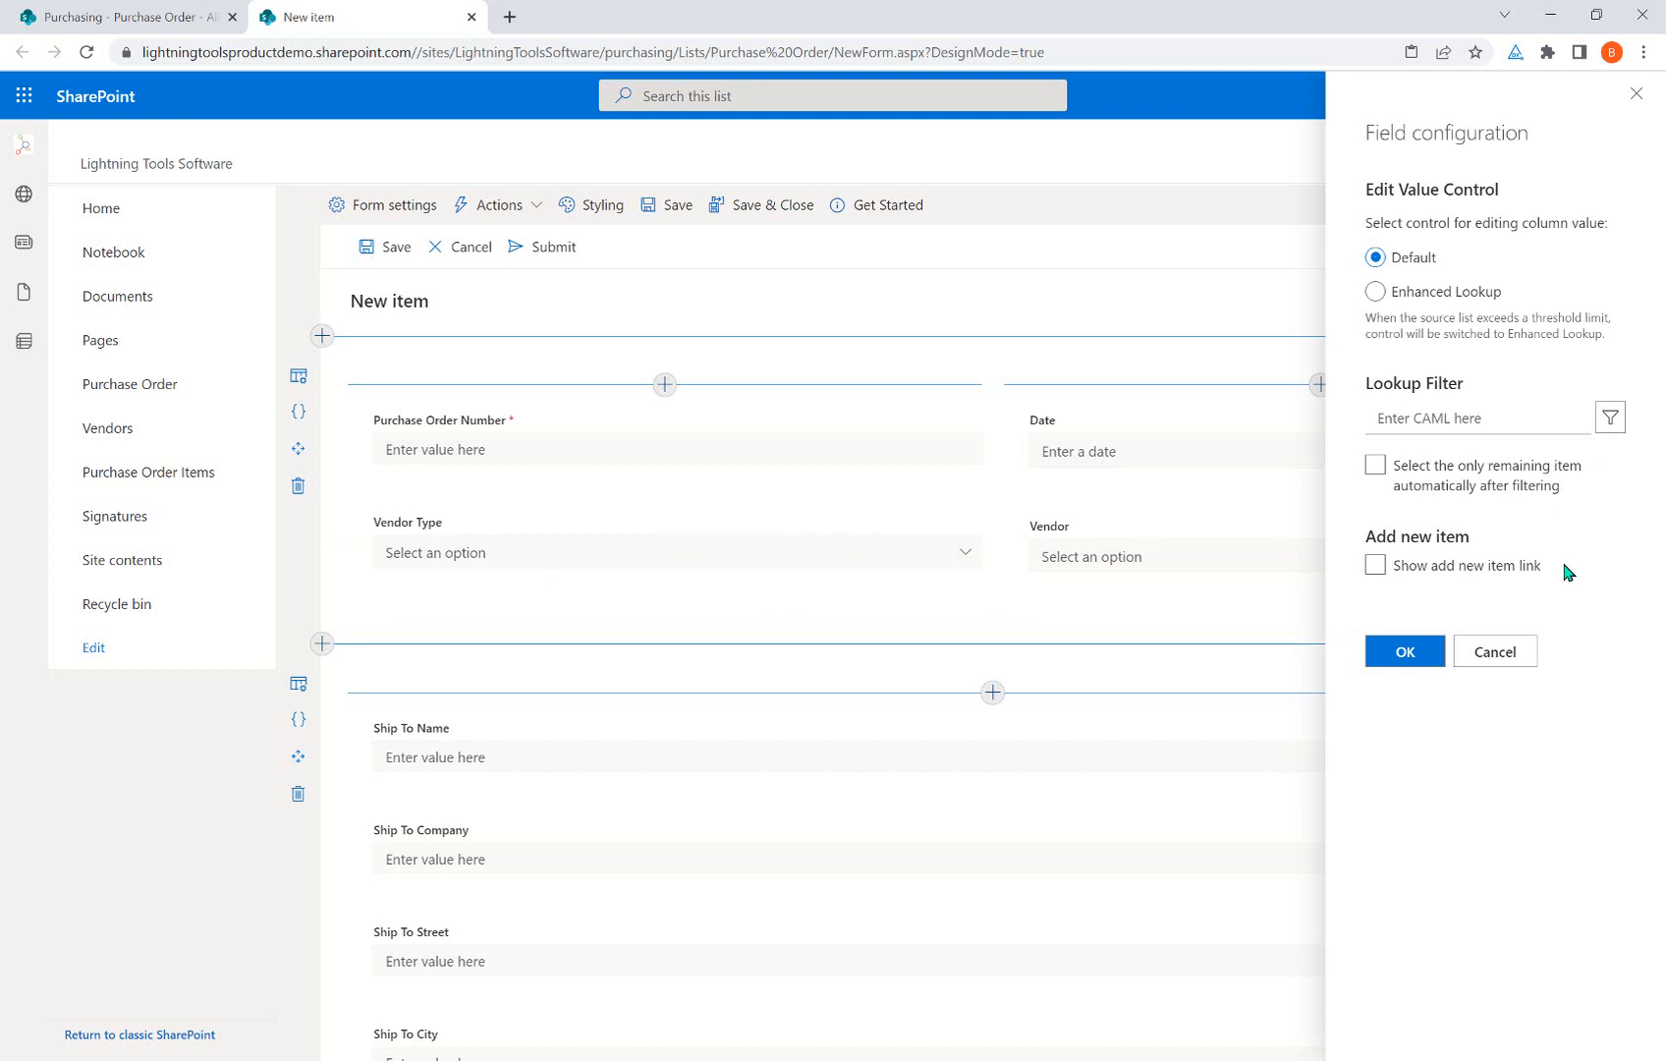
{"action": "left_click", "coordinate": [1501, 652]}
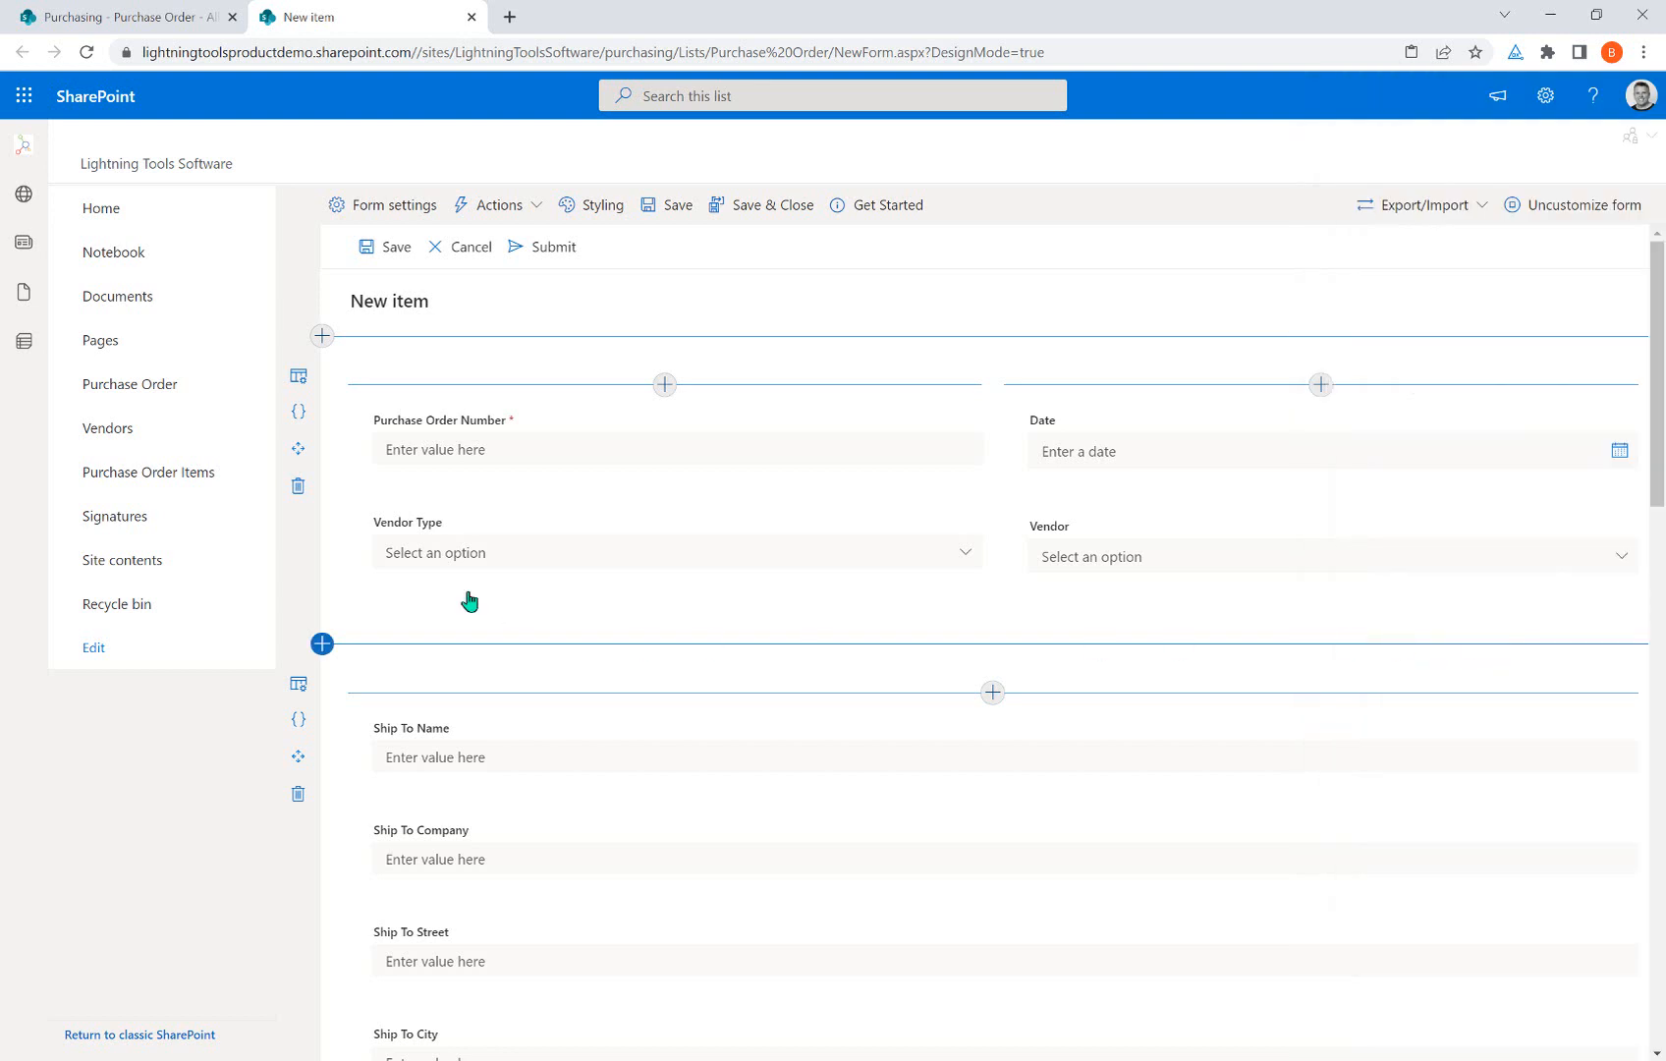
{"action": "left_click", "coordinate": [355, 541]}
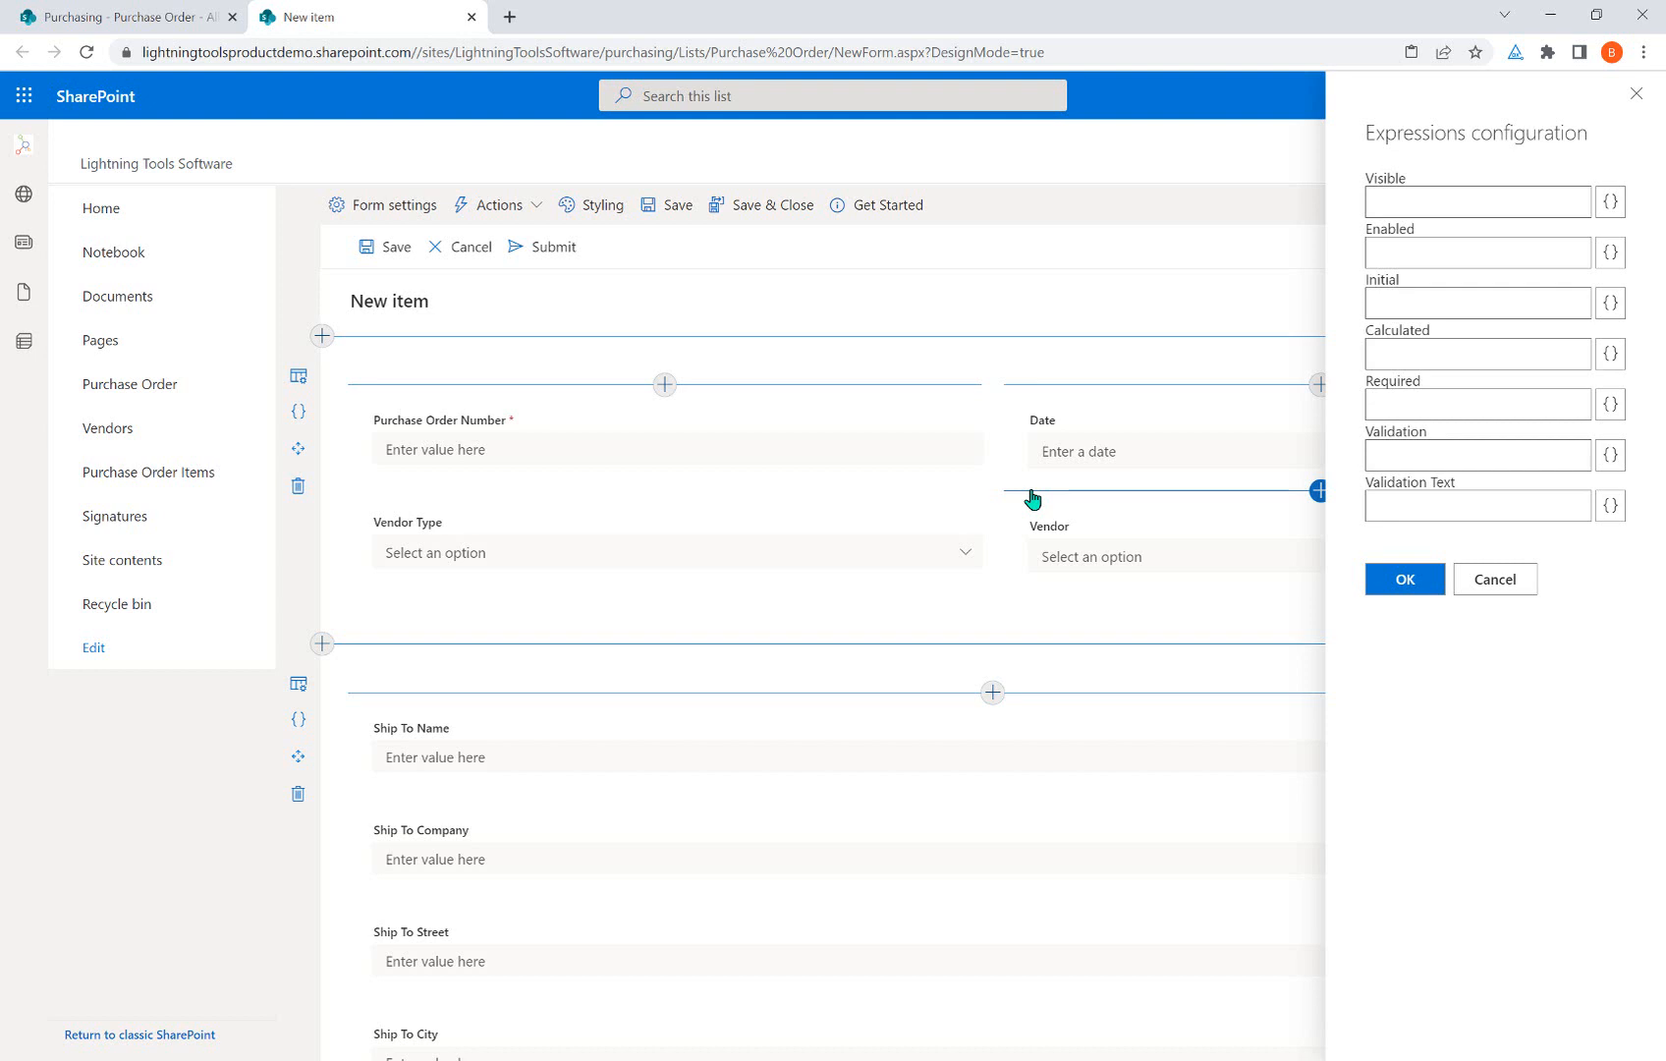
Close the Vendor Type settings and open Purchase Order Number's Initial Value expression editor.
{"action": "left_click", "coordinate": [1494, 580]}
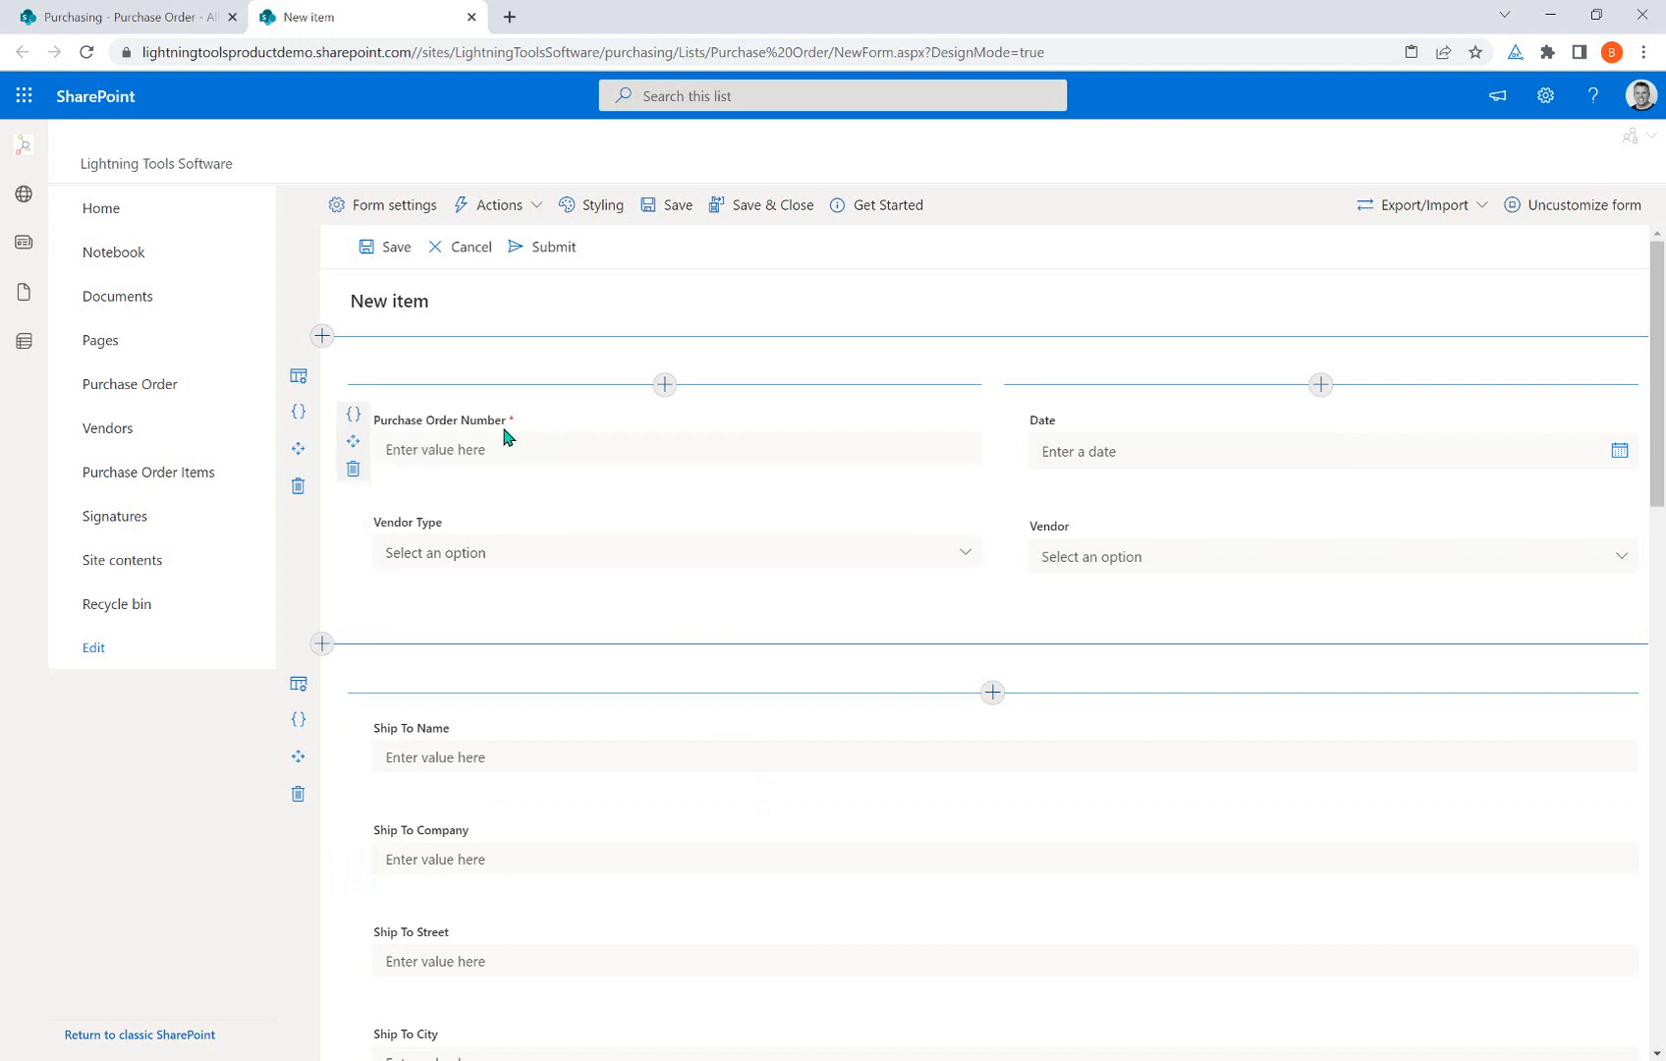
{"action": "left_click", "coordinate": [354, 417]}
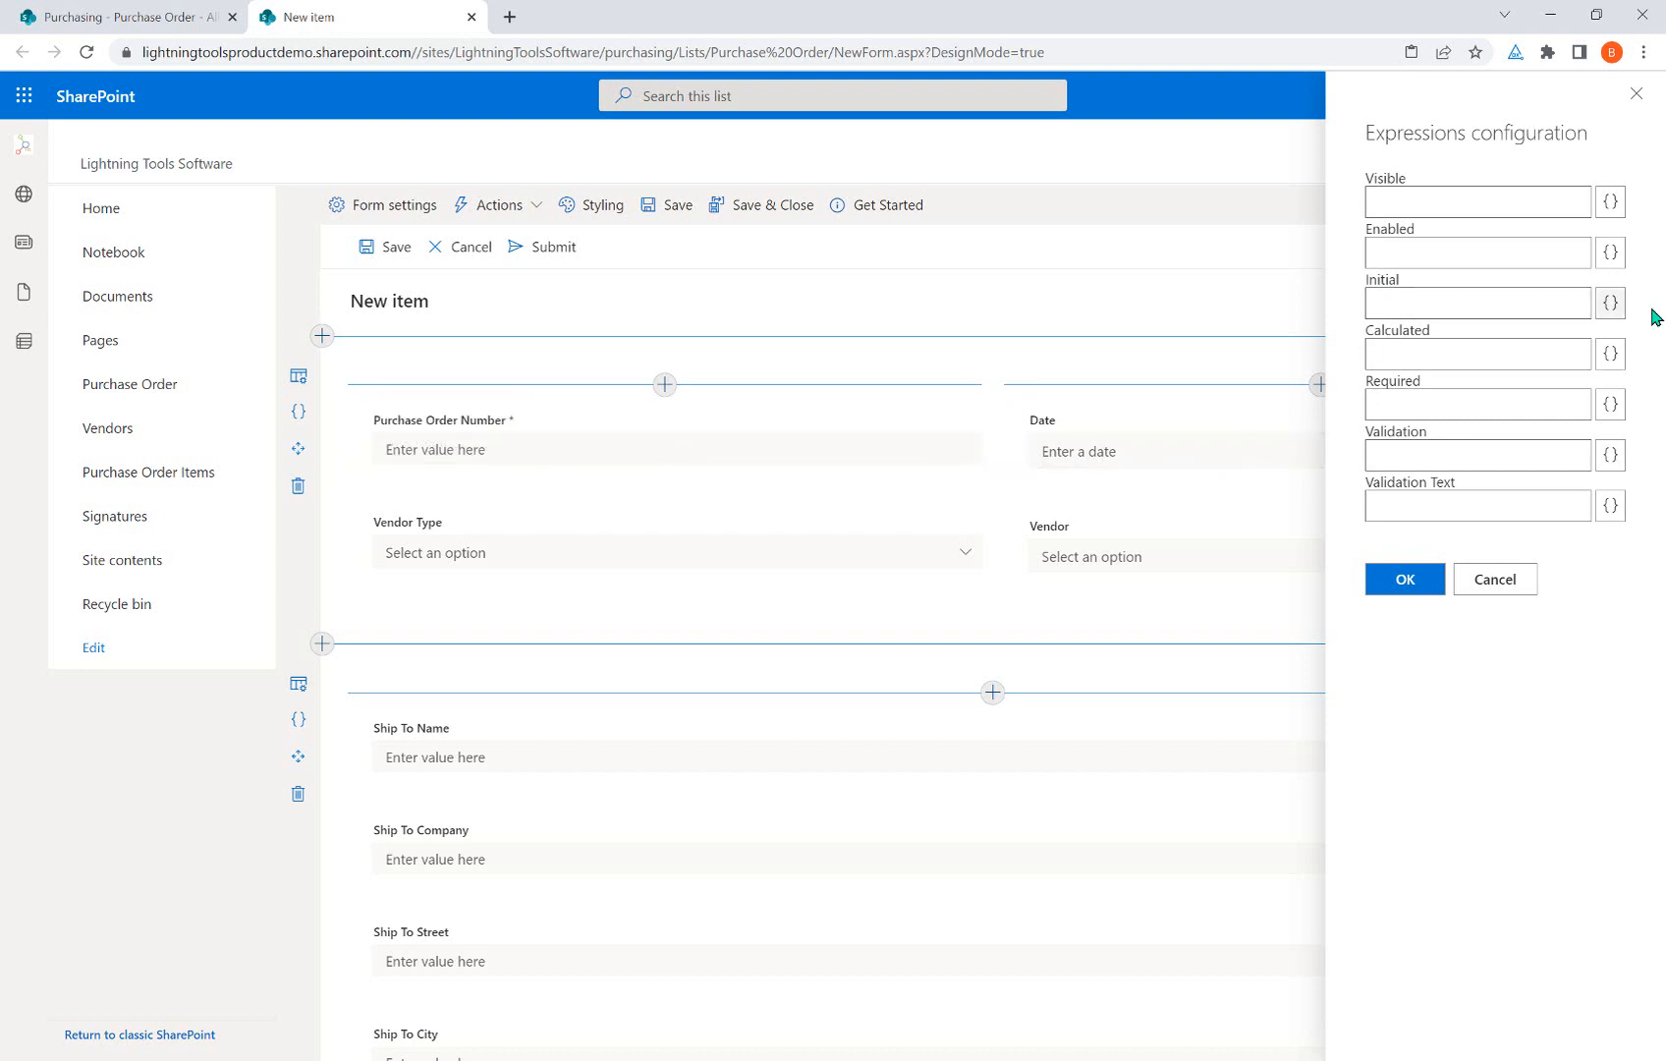
{"action": "left_click", "coordinate": [1610, 303]}
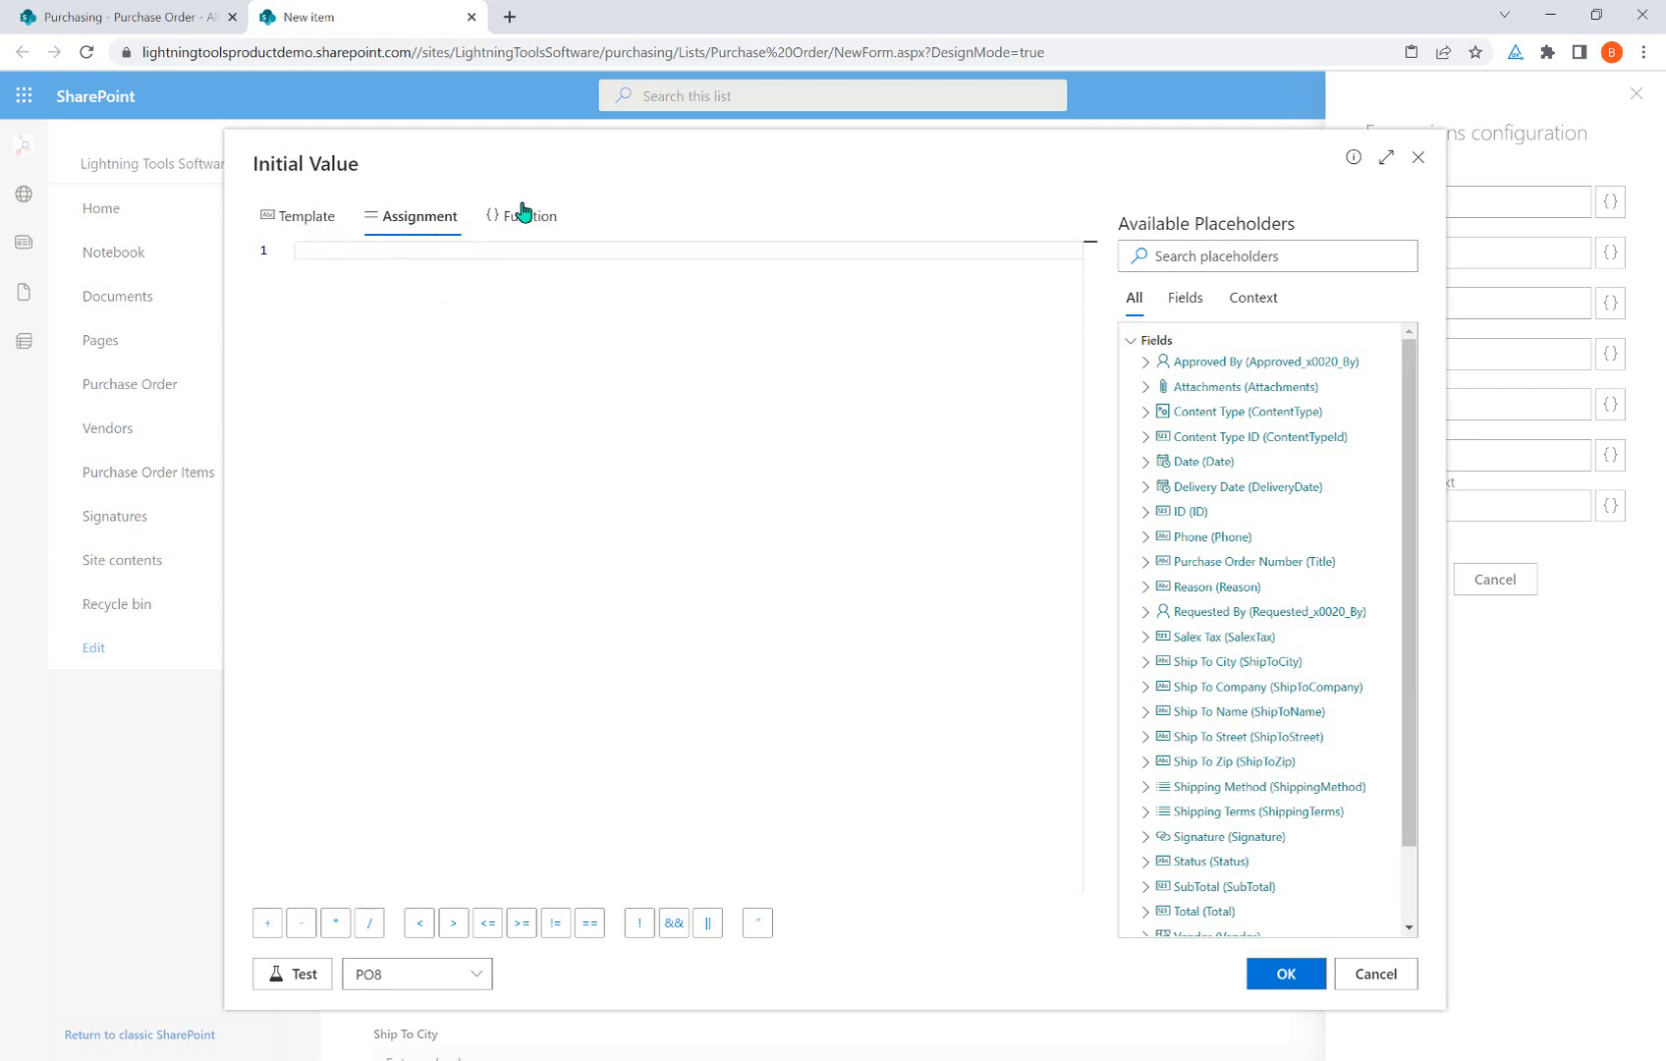
Compare the Template, Assignment and Function expression styles, settling on Template.
{"action": "left_click", "coordinate": [285, 218]}
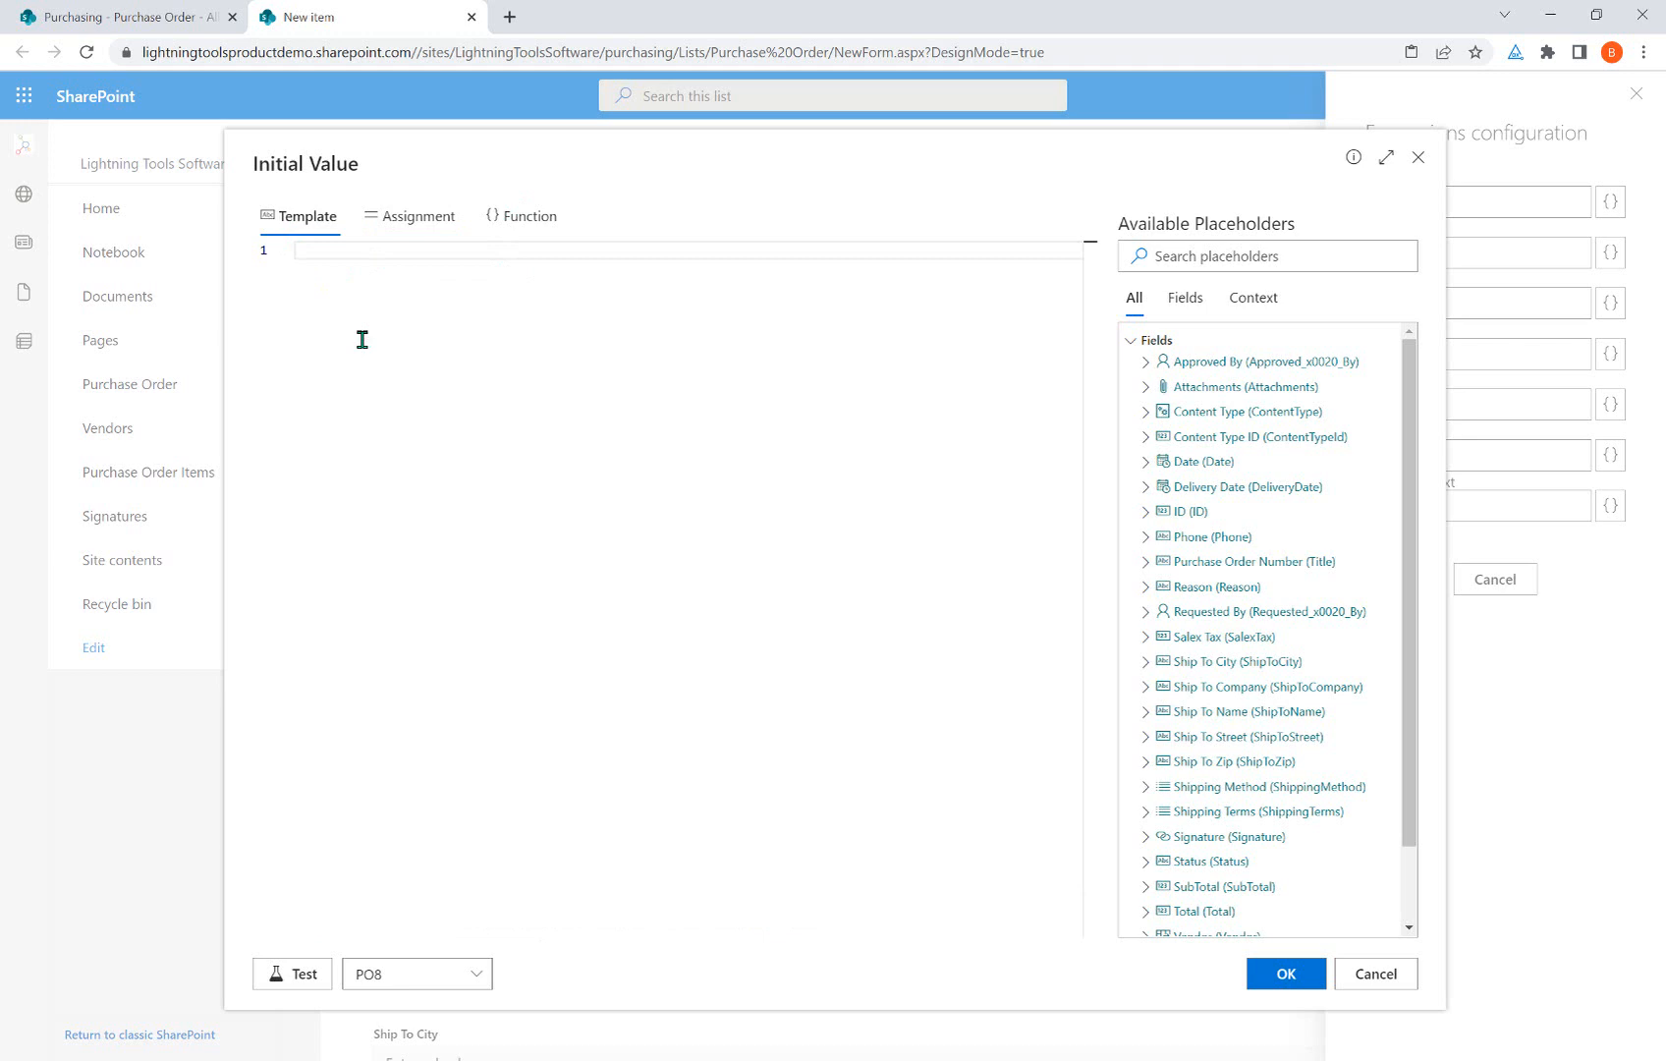
{"action": "left_click", "coordinate": [403, 225]}
{"action": "left_click", "coordinate": [537, 224]}
{"action": "left_click", "coordinate": [316, 232]}
Enter the template PurchaseOrder_[[ID]] and test it against record PO7, giving PurchaseOrder_7.
{"action": "type", "text": "[["}
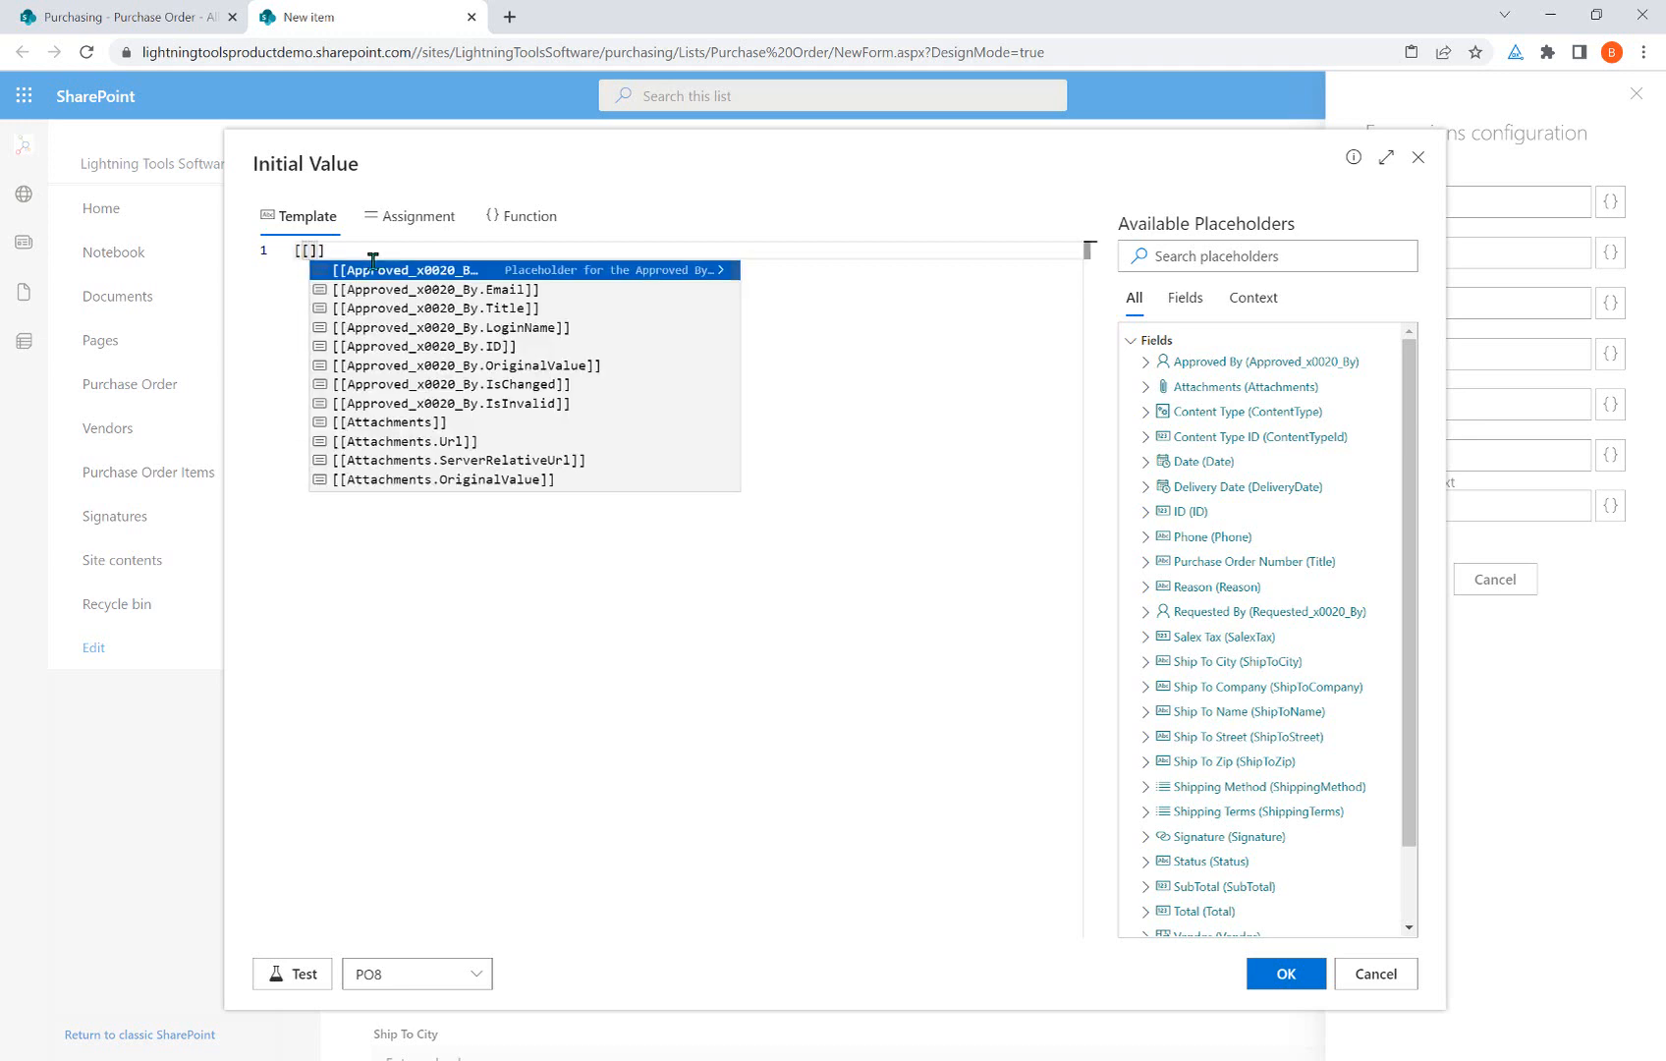
{"action": "type", "text": "ID]]"}
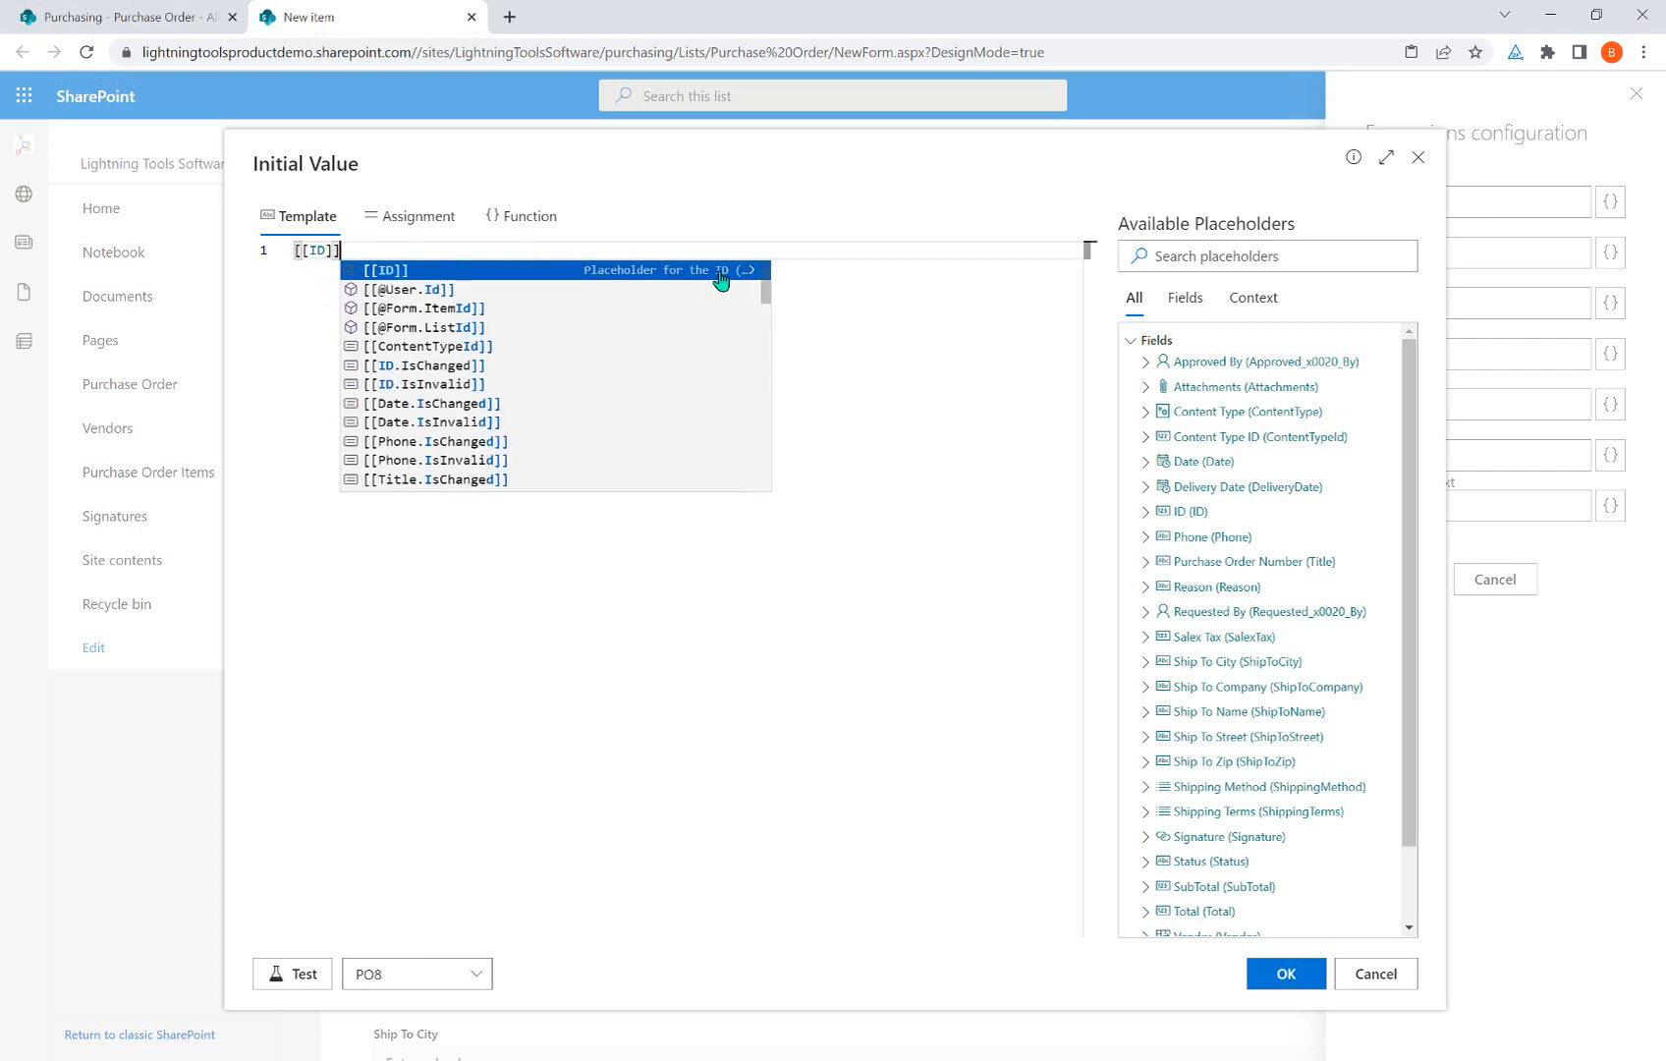
{"action": "key", "text": "Left"}
{"action": "key", "text": "Left"}
{"action": "key", "text": "Left"}
{"action": "key", "text": "Left"}
{"action": "key", "text": "Left"}
{"action": "key", "text": "Left"}
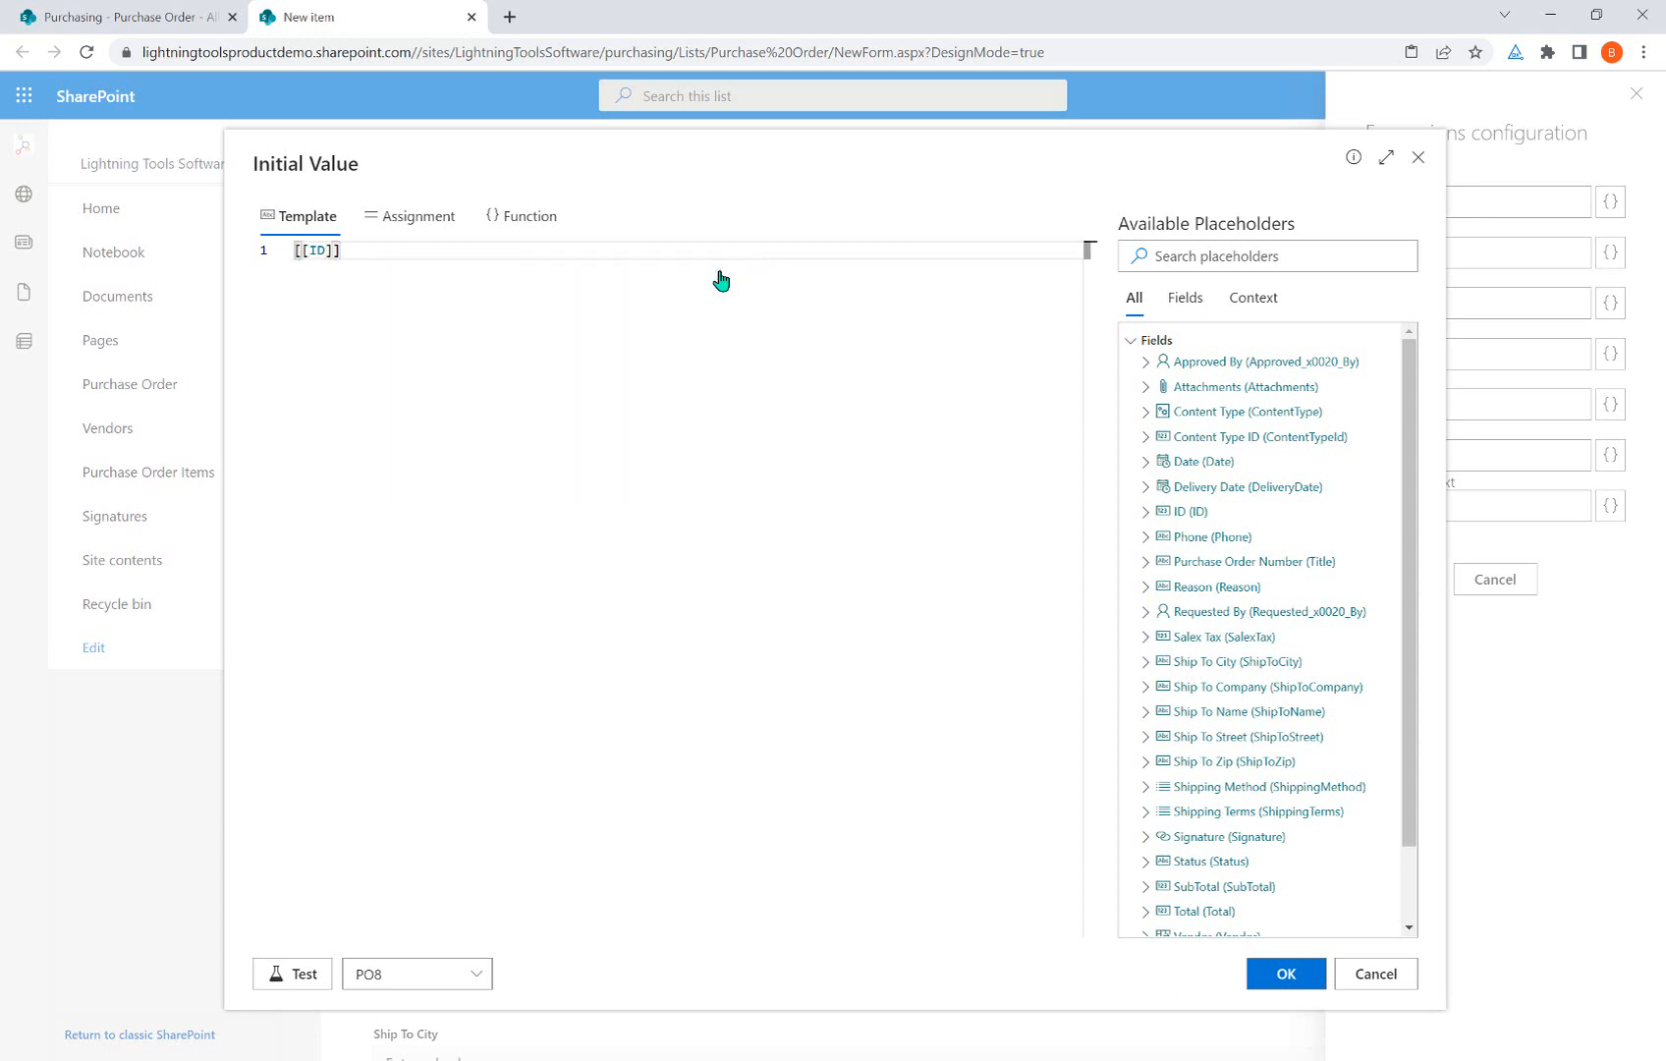
{"action": "type", "text": "Purchase"}
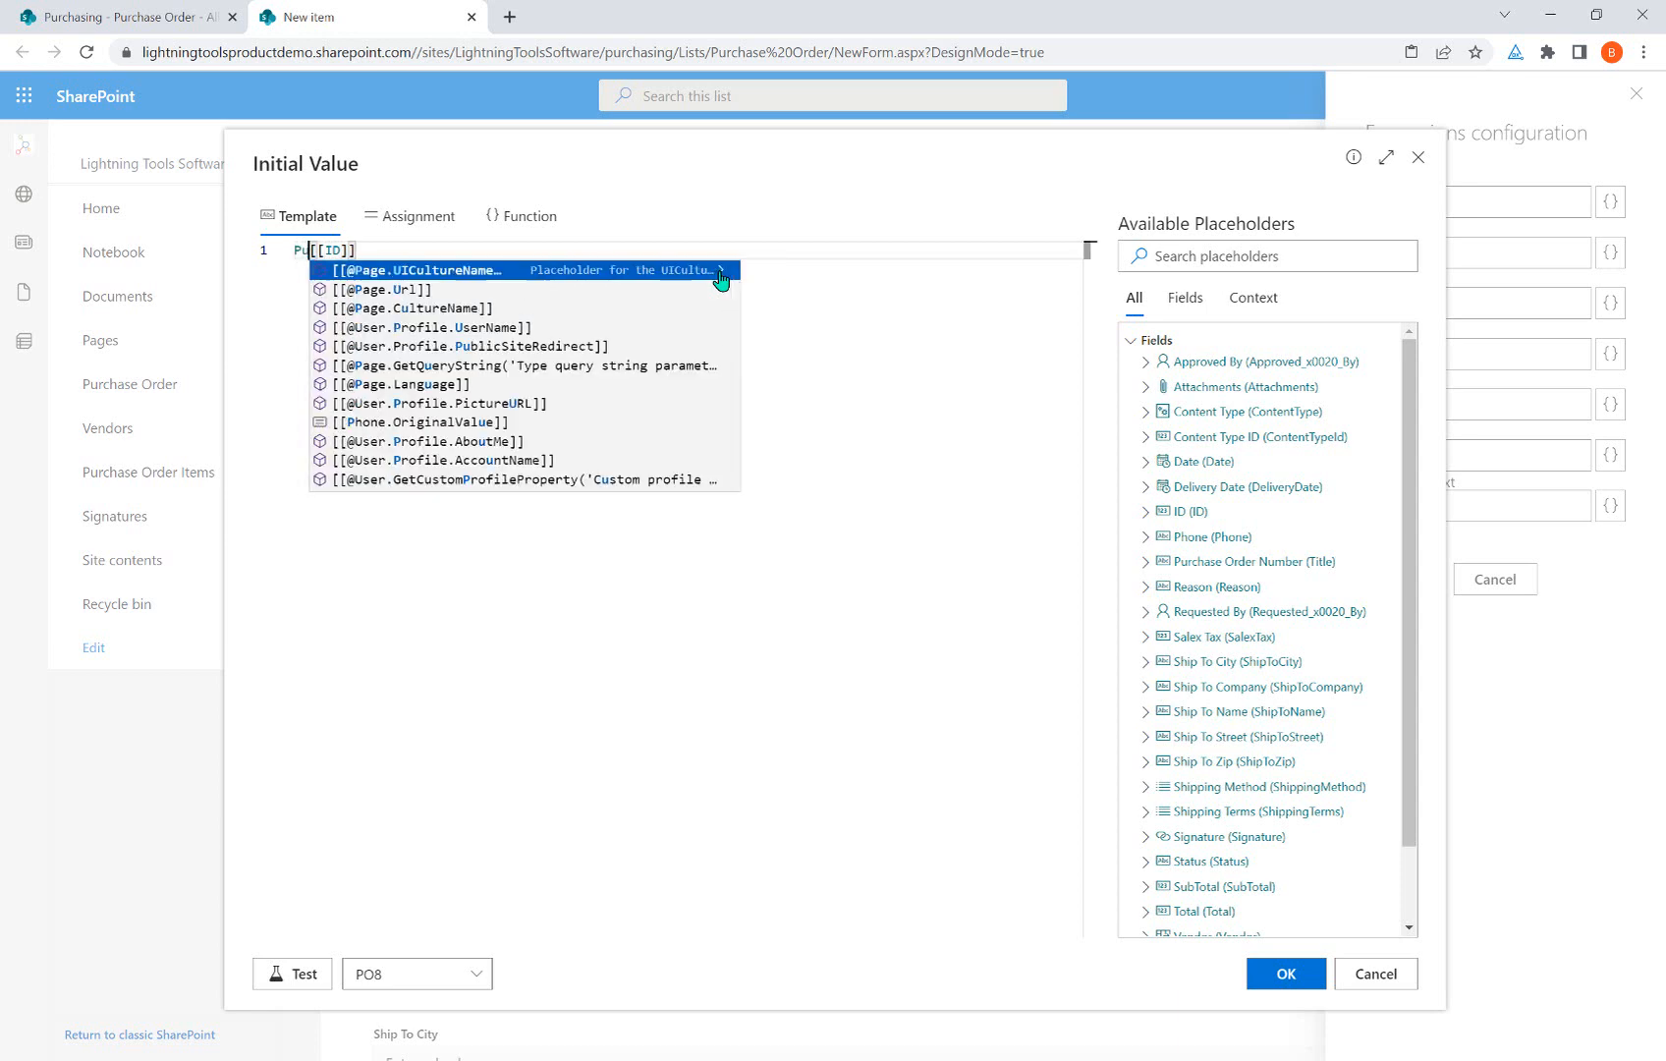
{"action": "type", "text": "Order"}
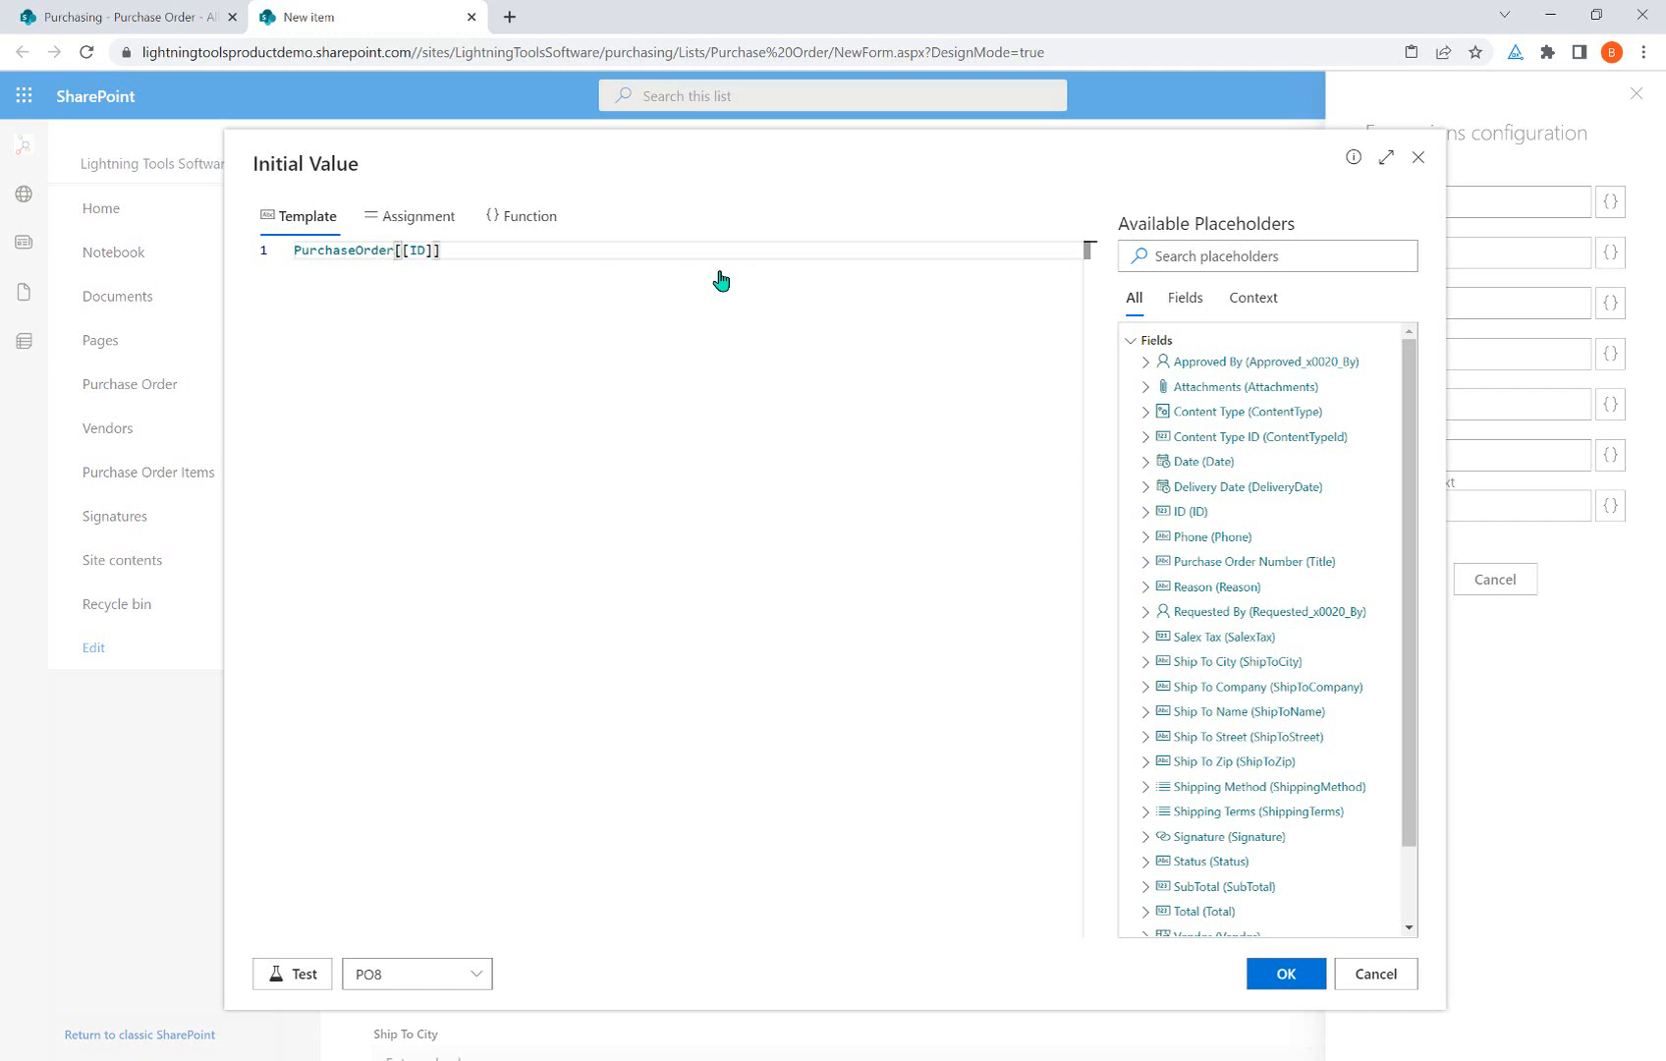
{"action": "type", "text": "_"}
{"action": "left_click", "coordinate": [455, 397]}
{"action": "left_click", "coordinate": [413, 974]}
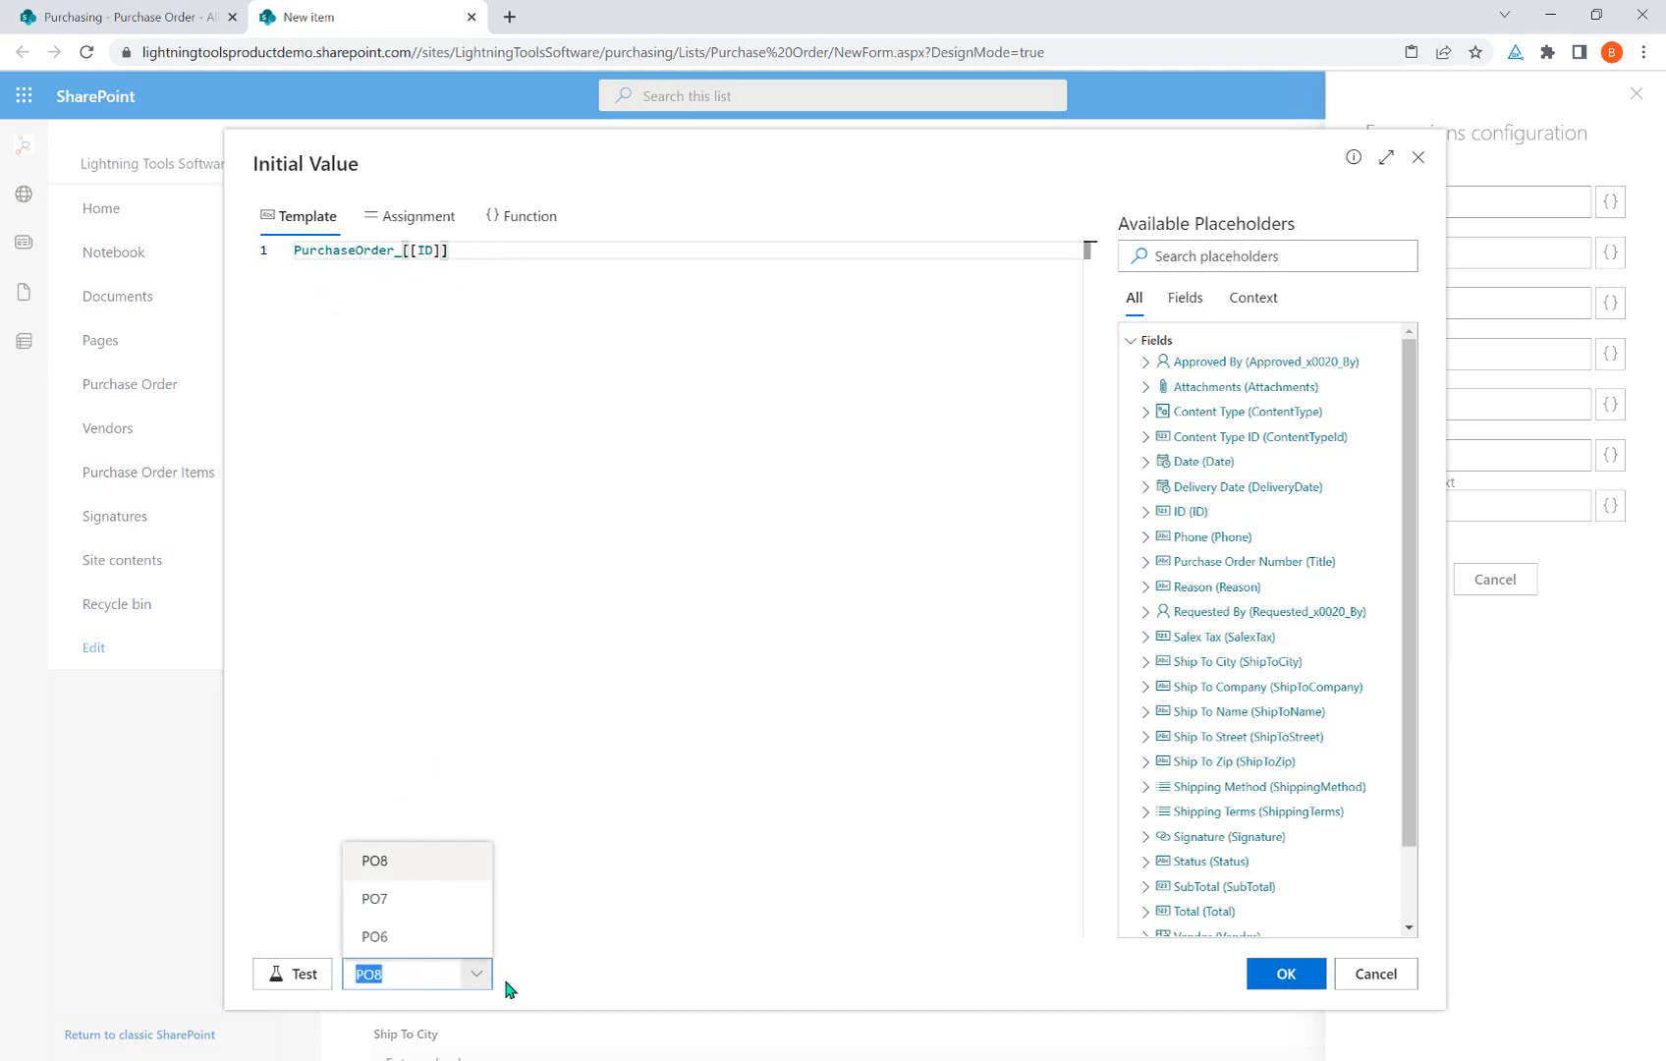
{"action": "left_click", "coordinate": [417, 902]}
{"action": "left_click", "coordinate": [312, 974]}
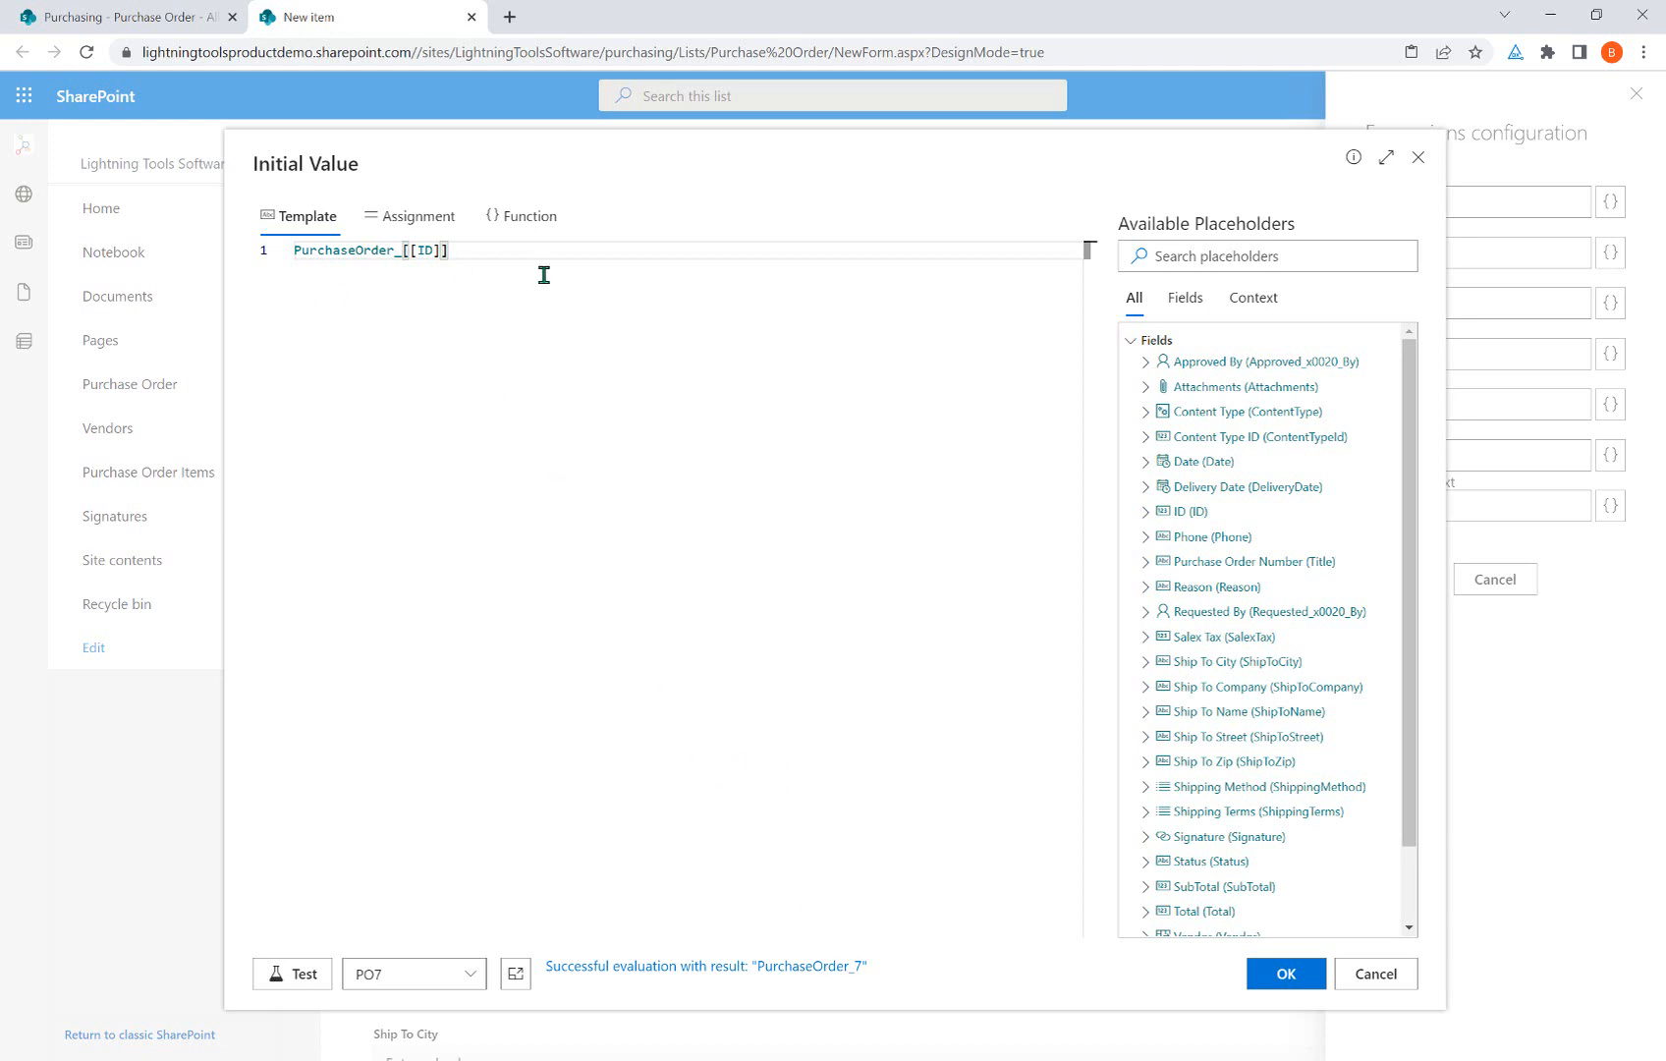
Replace it with a [[Firstname]] [[Lastname]] template, then clear the template entirely.
{"action": "key", "text": "ctrl+a"}
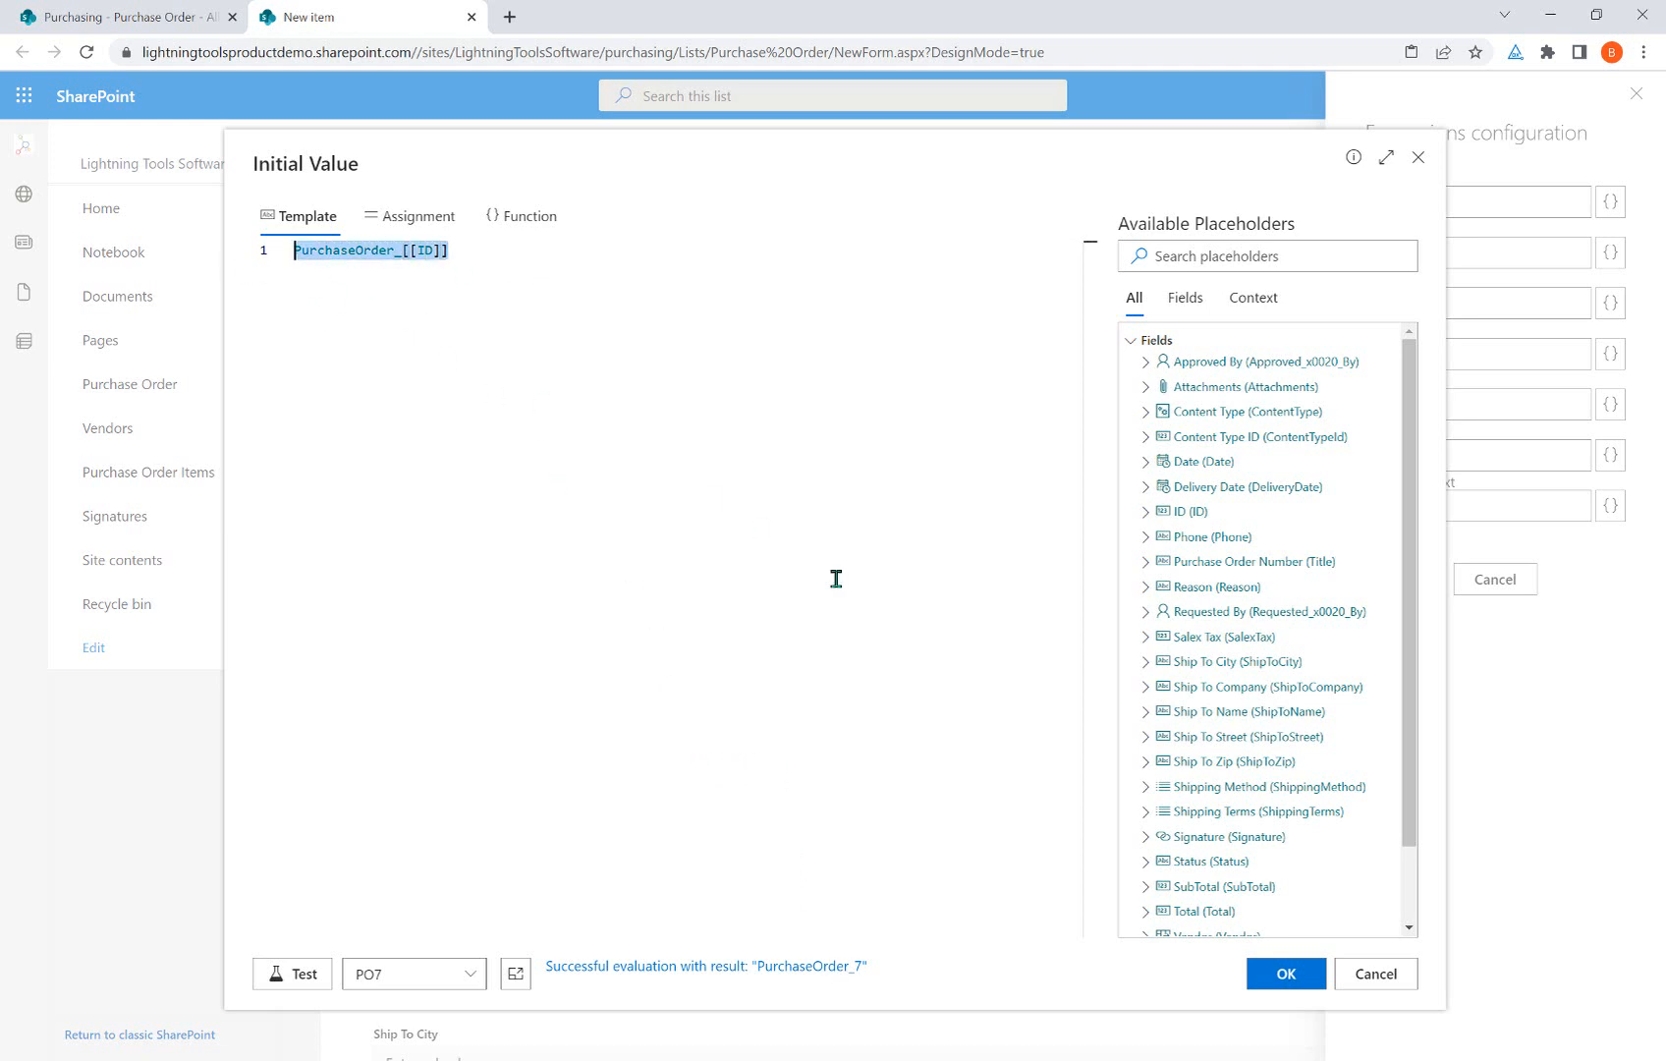
{"action": "key", "text": "Delete"}
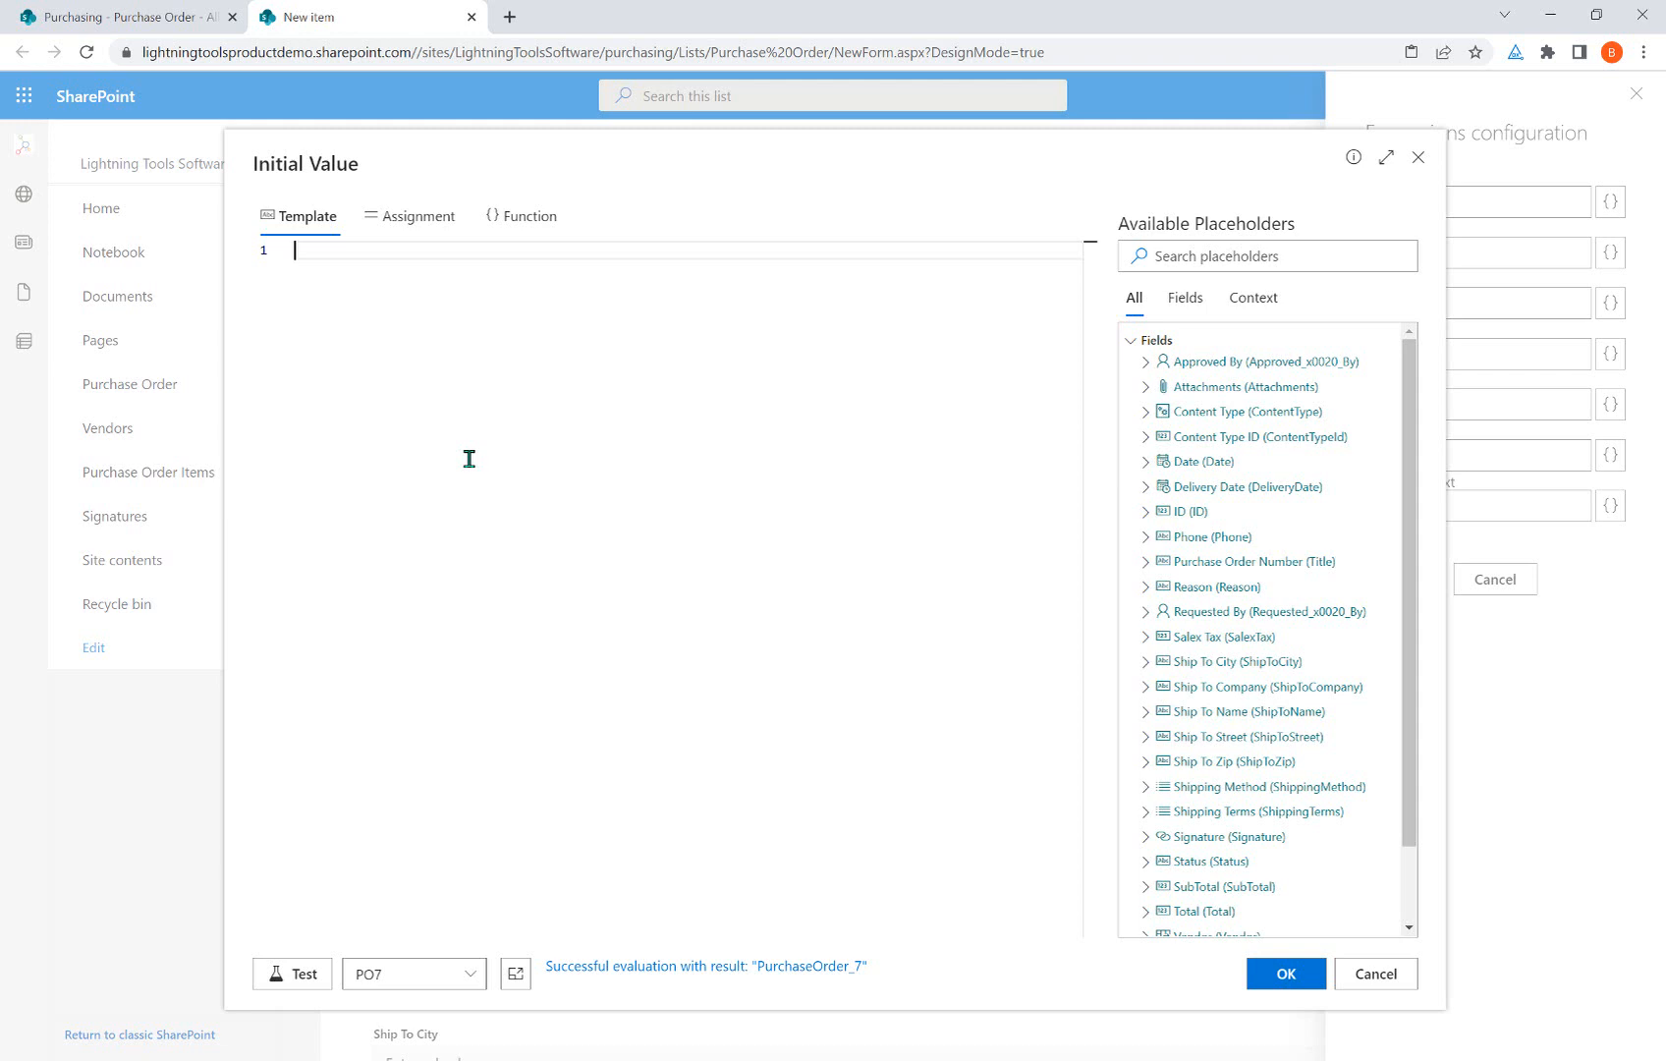
{"action": "type", "text": "[[Firn"}
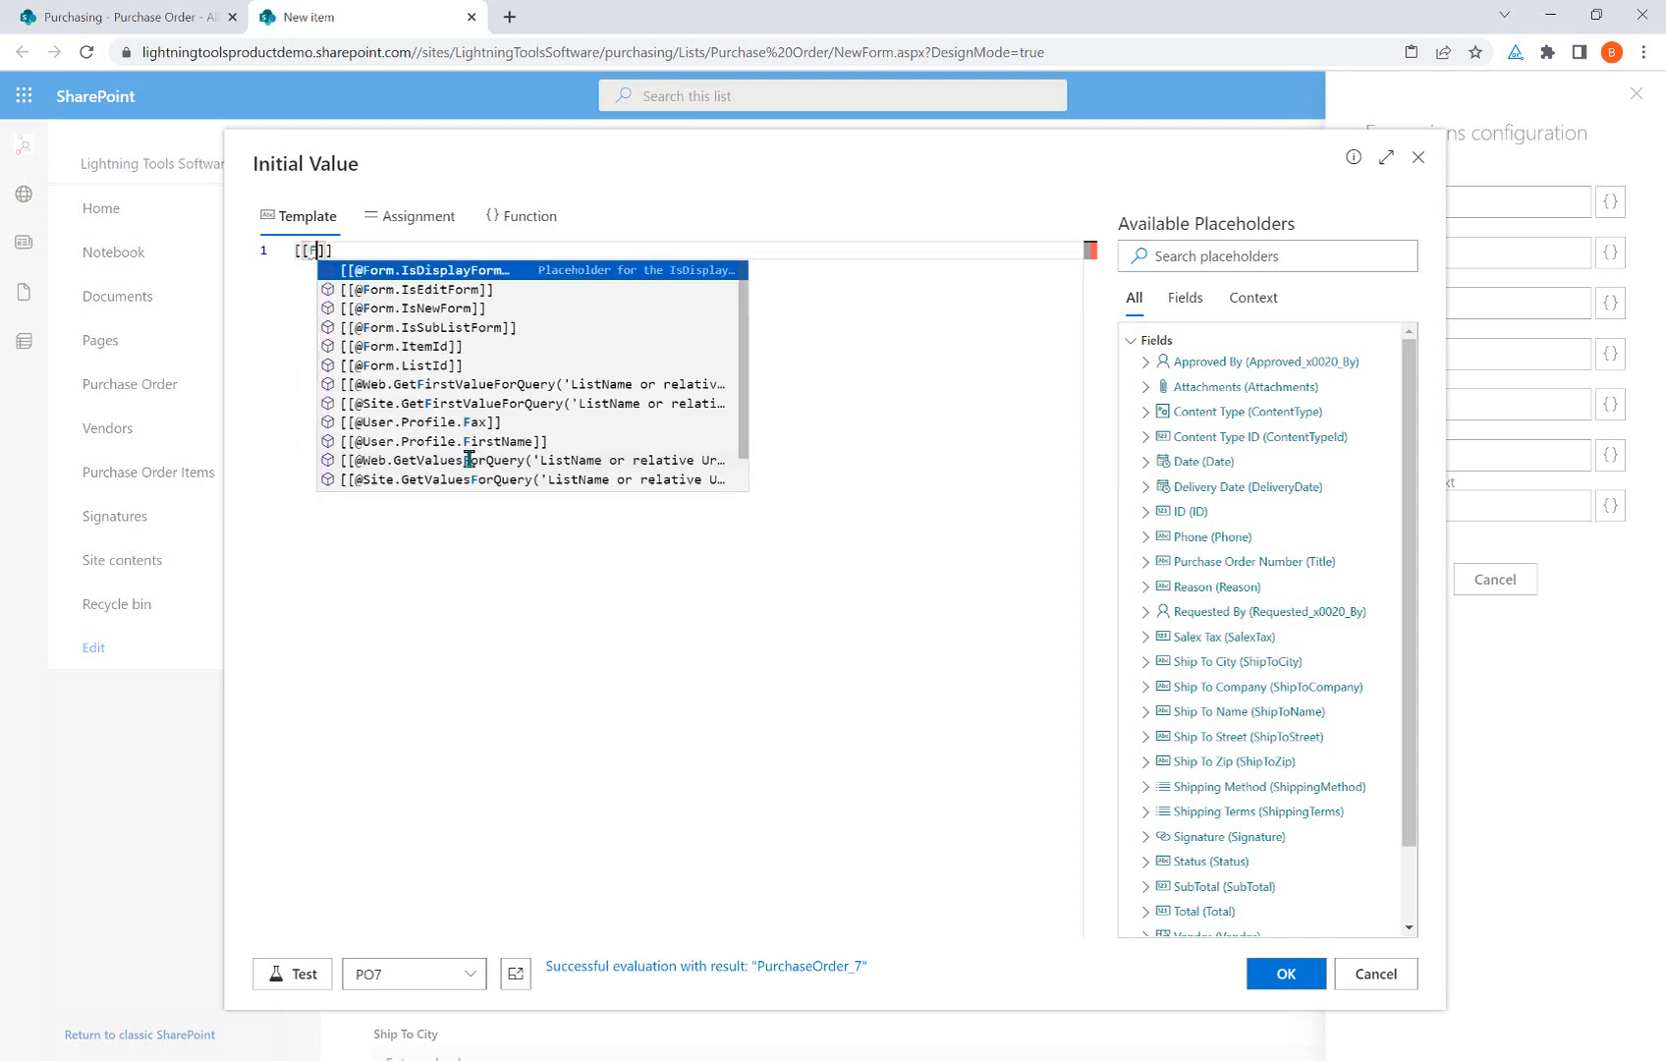
{"action": "key", "text": "BackSpace"}
{"action": "type", "text": "t"}
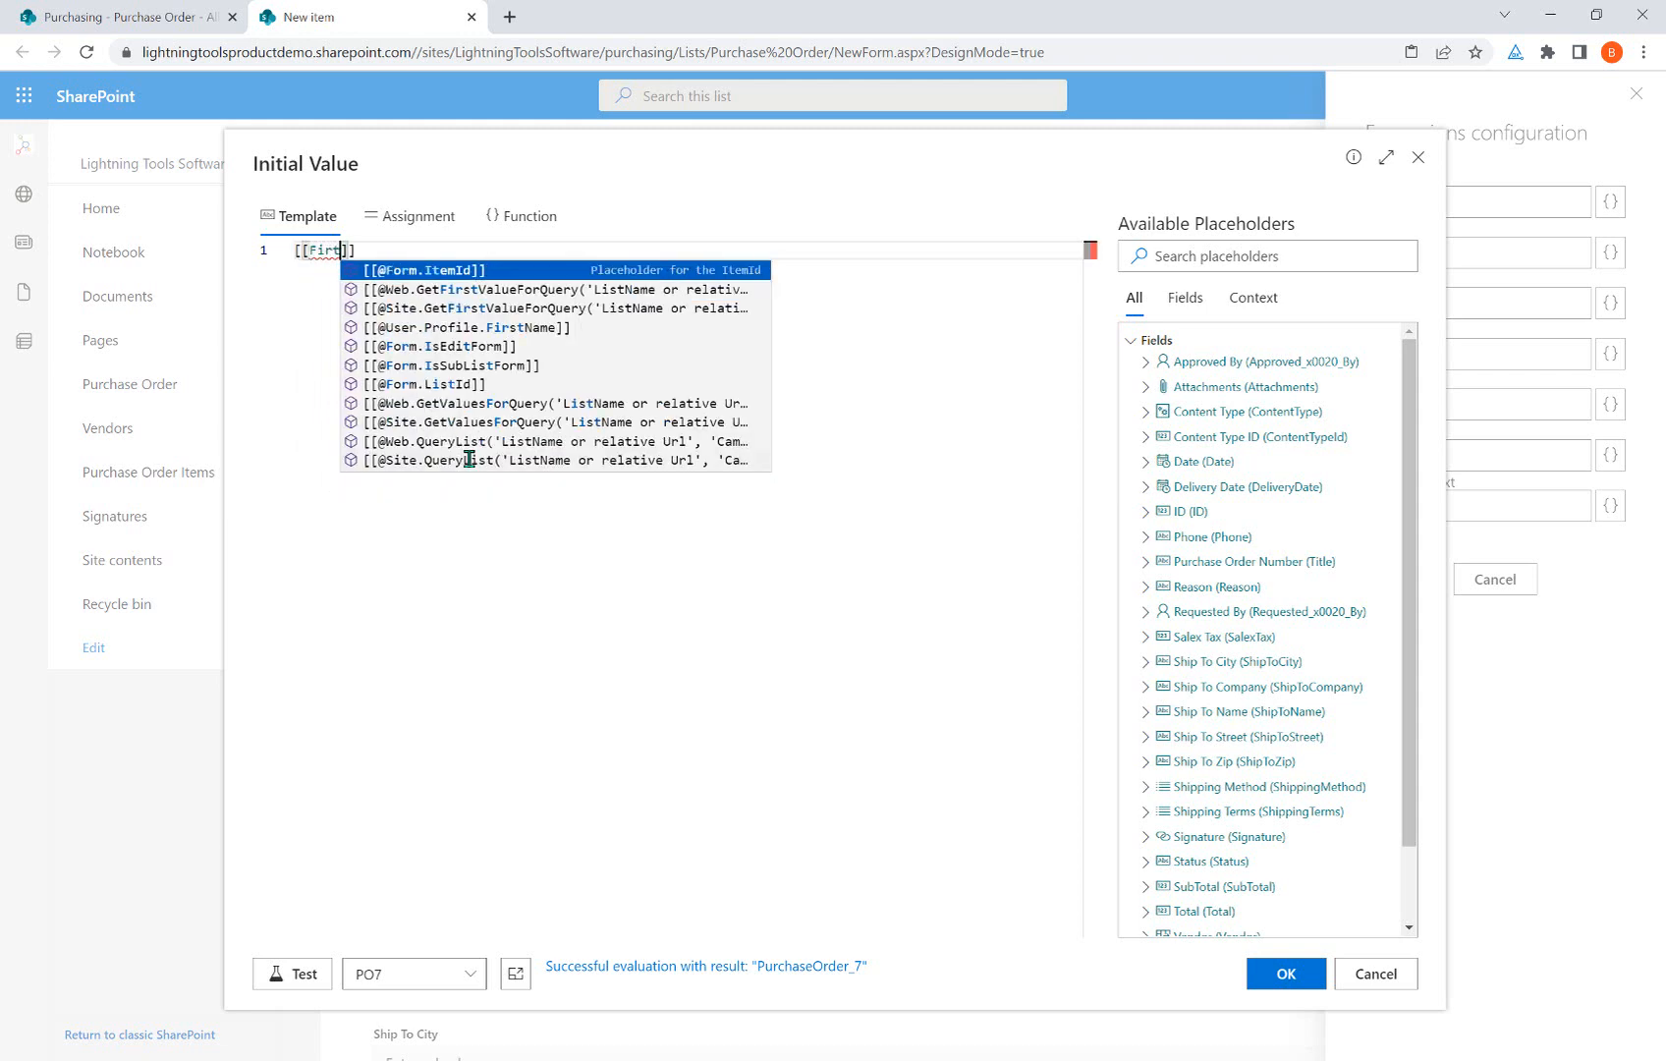
{"action": "key", "text": "BackSpace"}
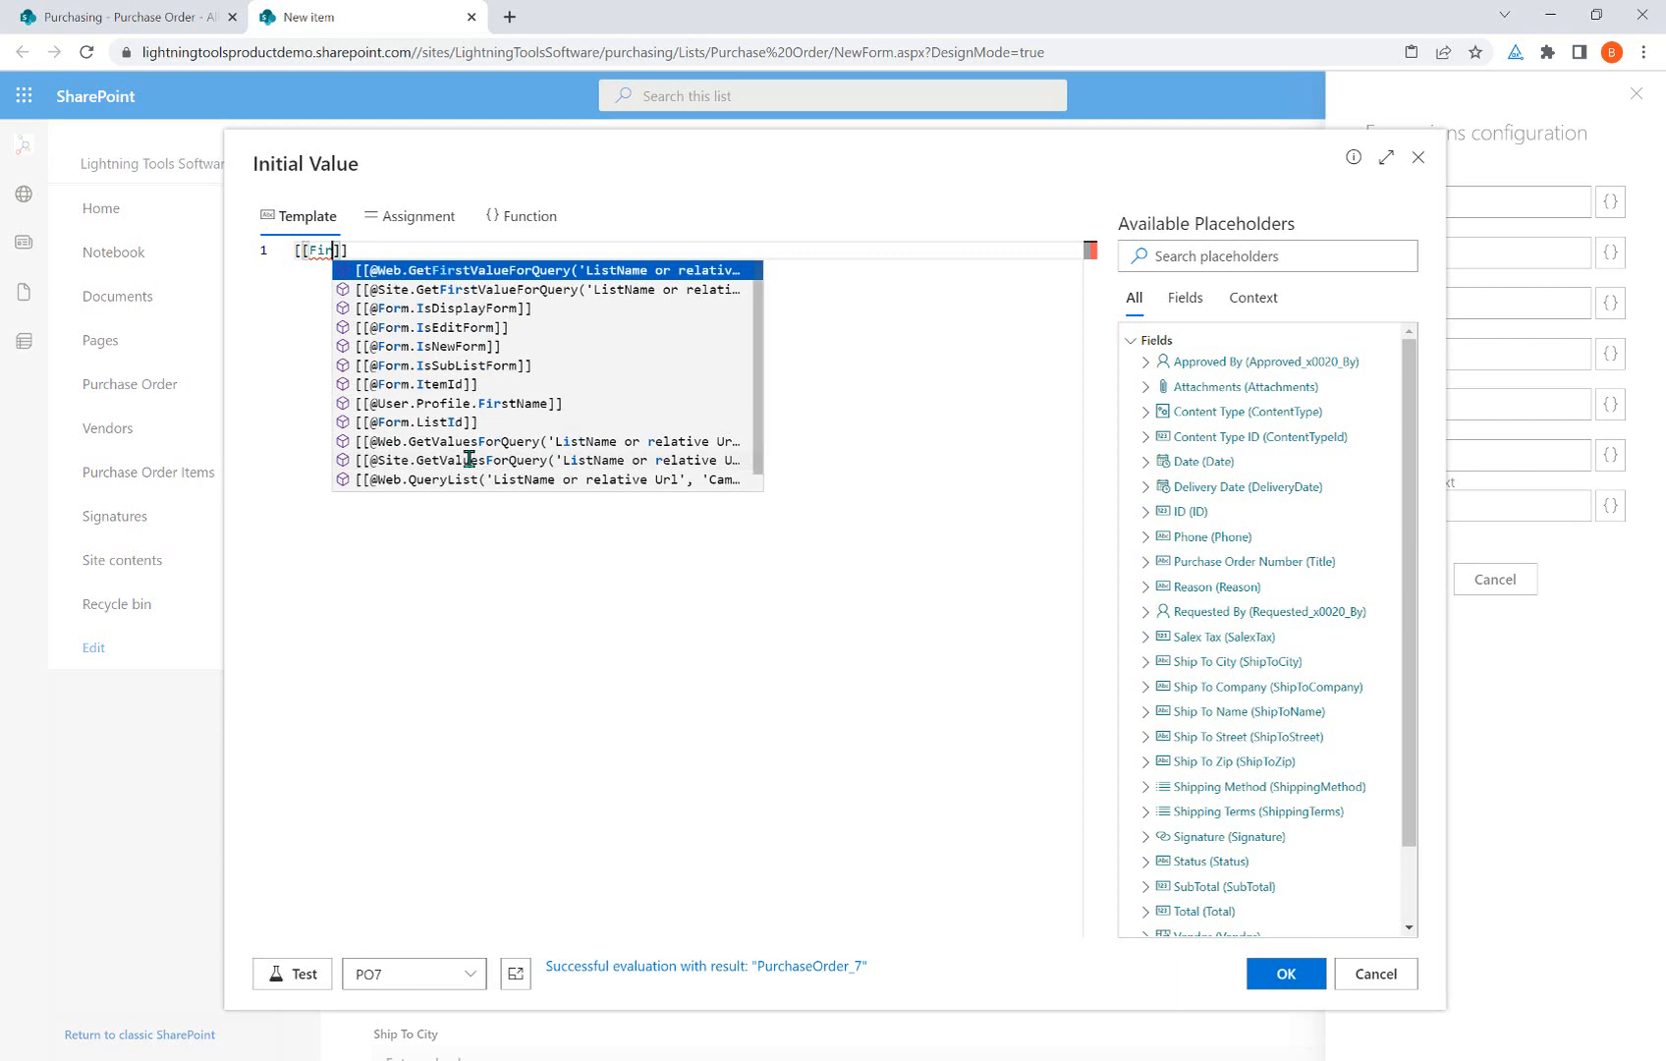
{"action": "type", "text": "stname"}
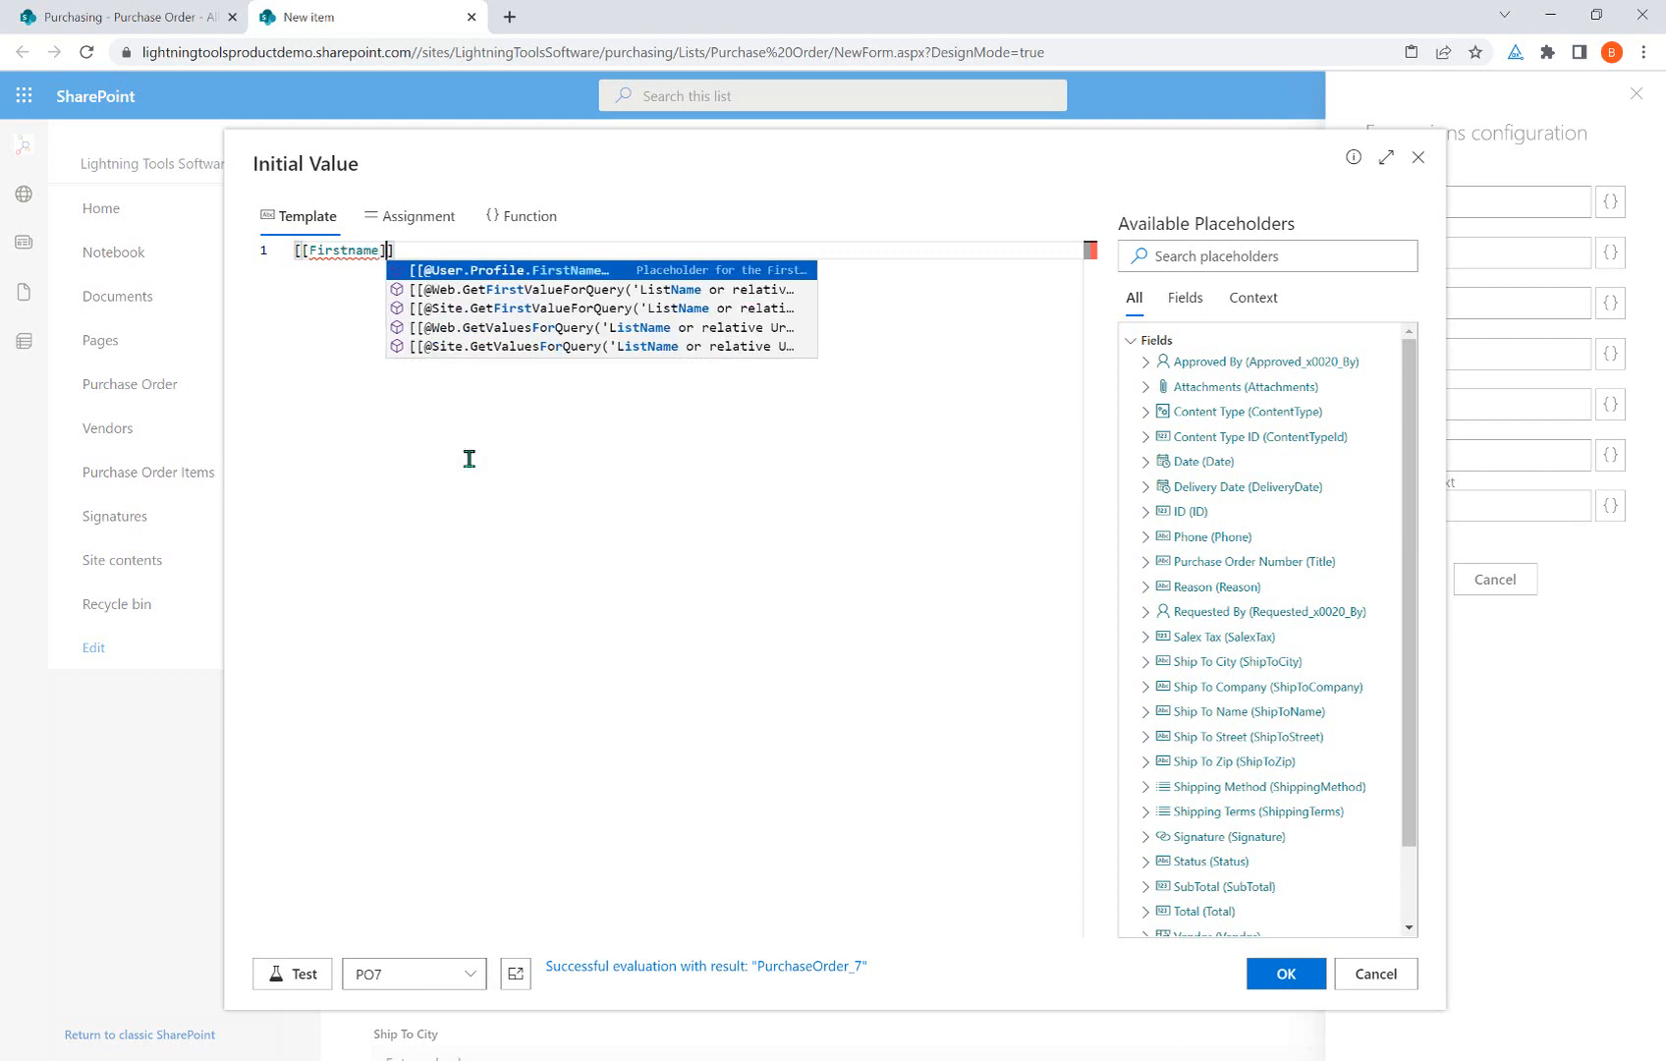
{"action": "type", "text": "]]+\""}
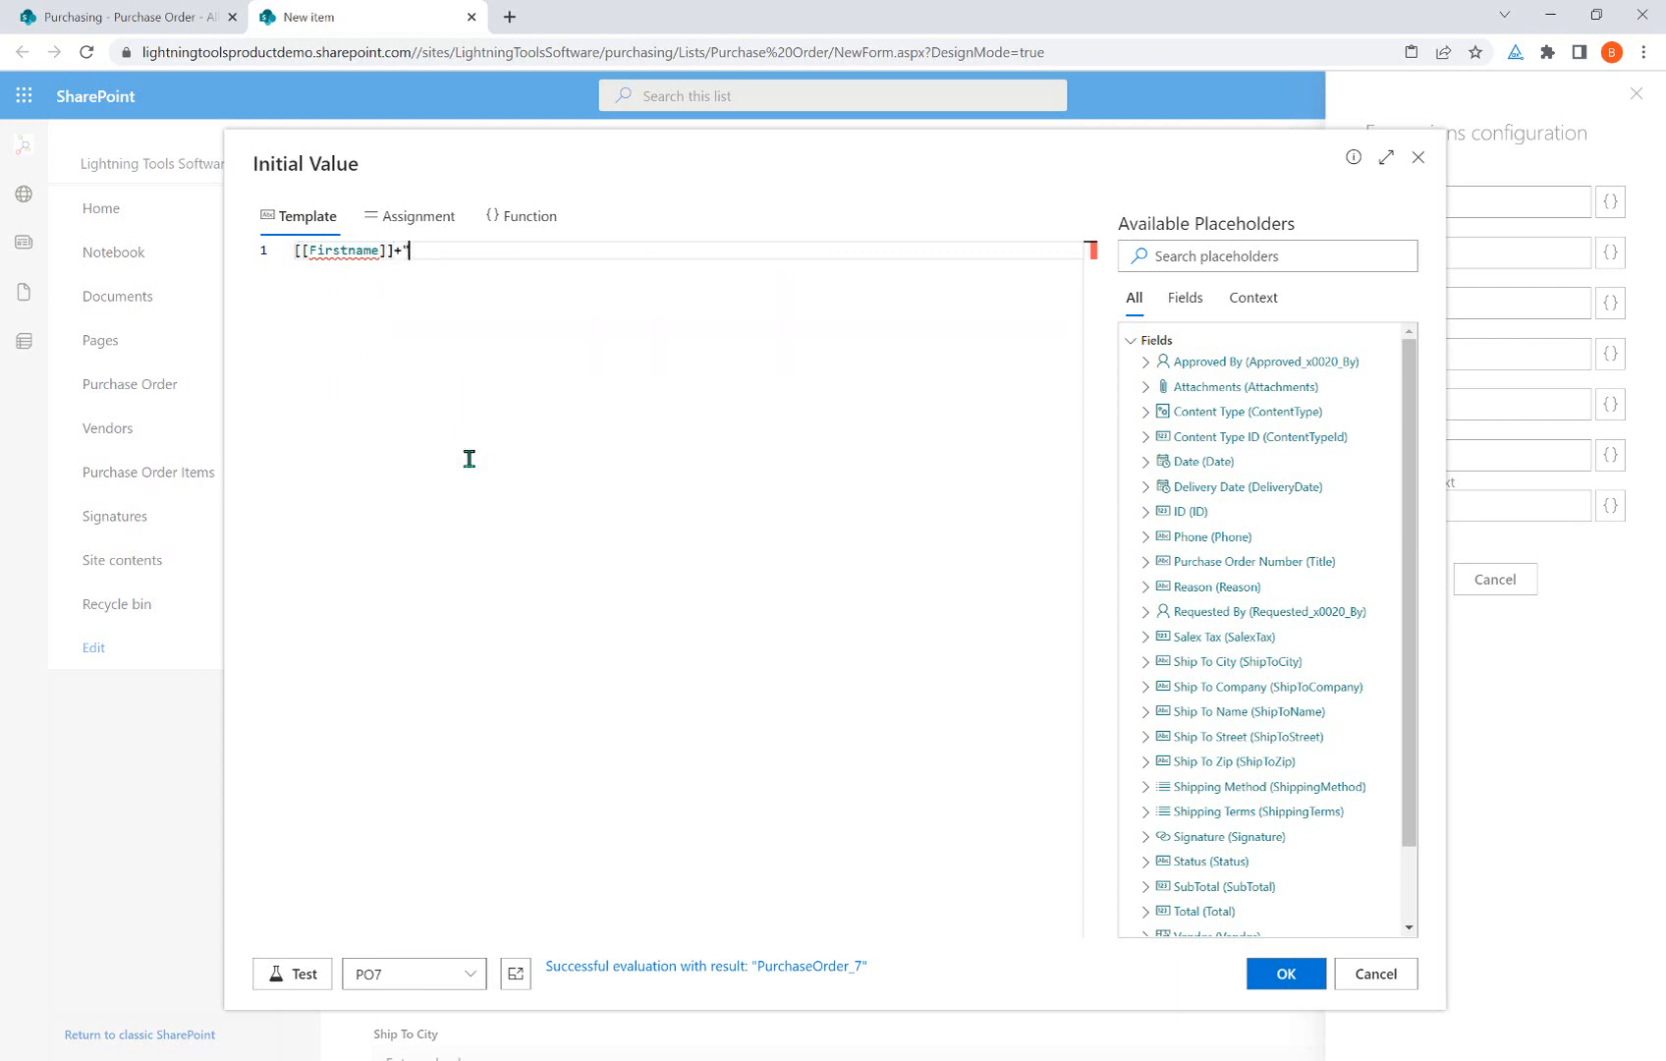
{"action": "type", "text": " \"+[[Lastnam"}
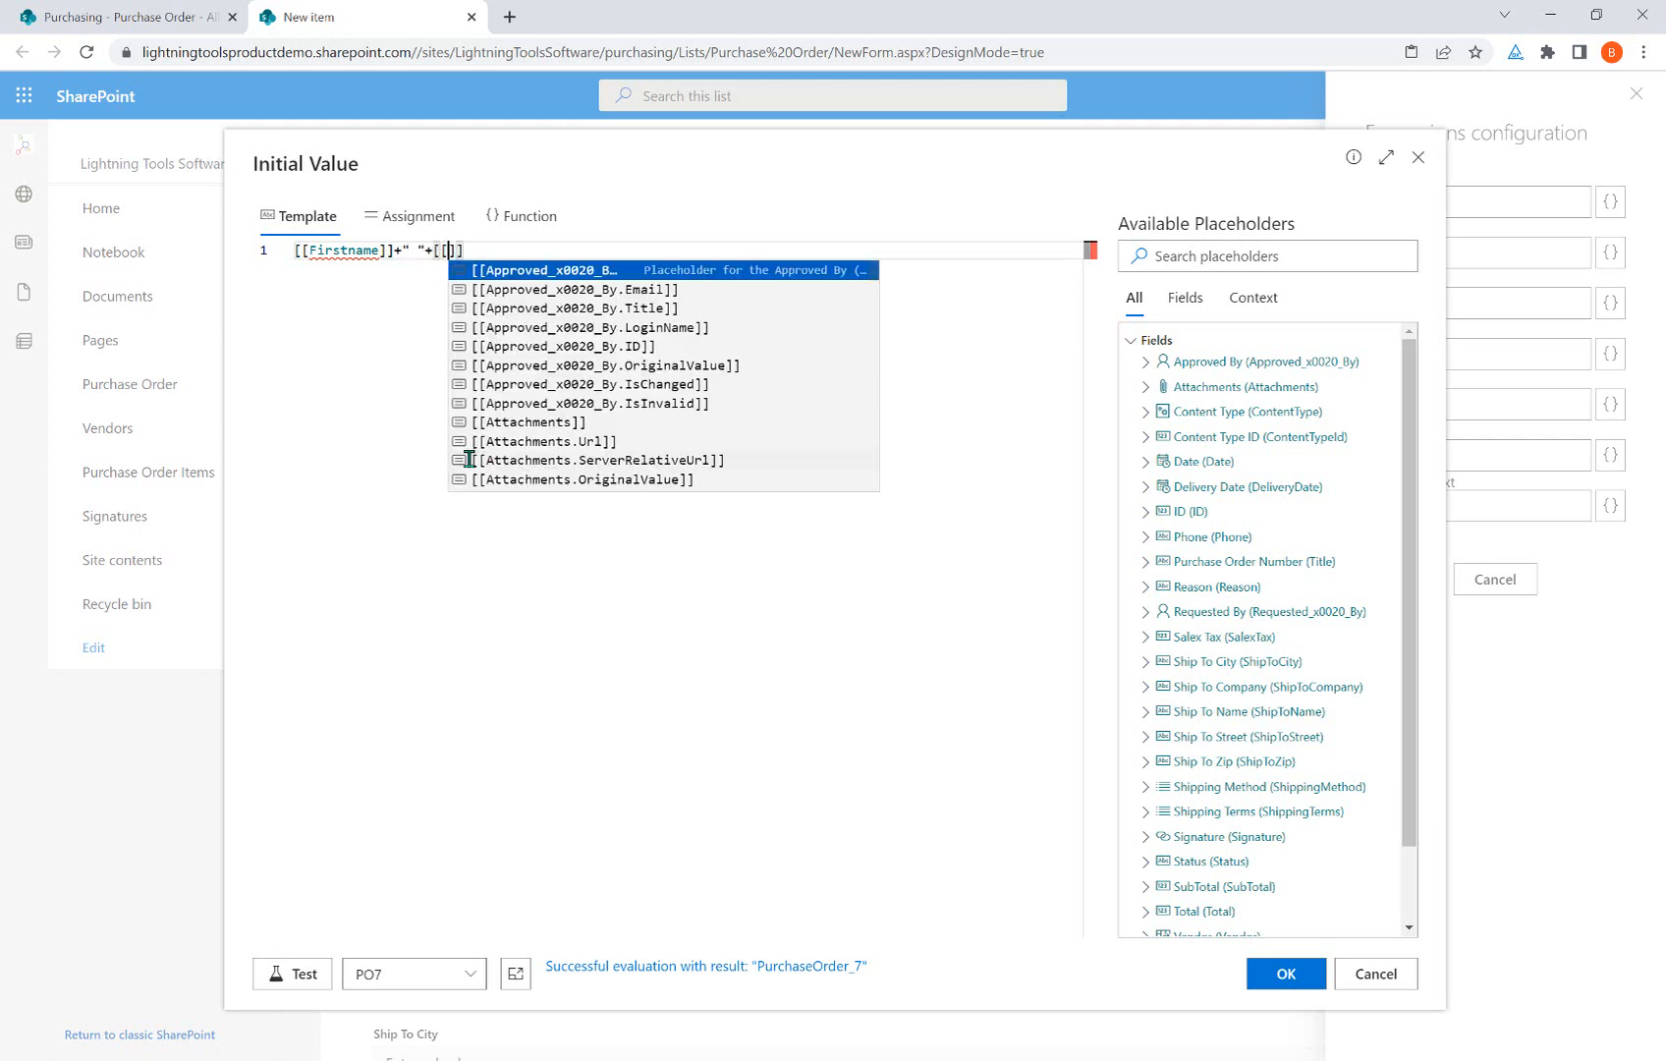
{"action": "type", "text": "e]]"}
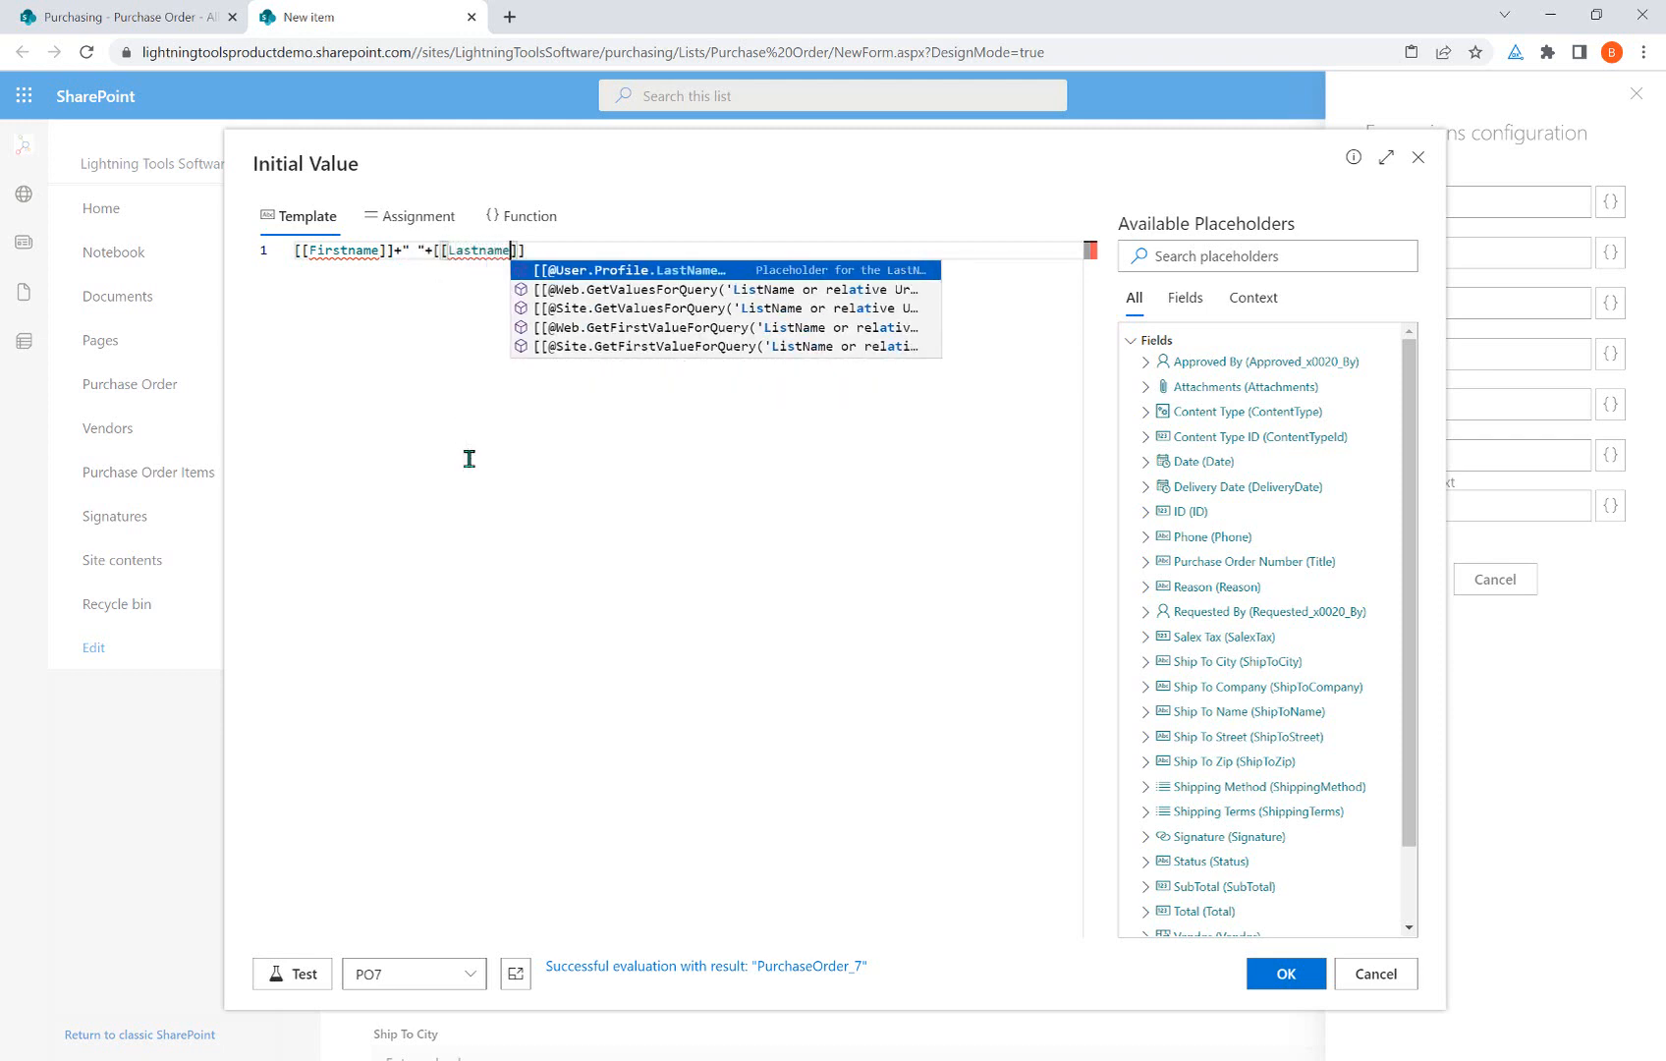
{"action": "left_click", "coordinate": [424, 251]}
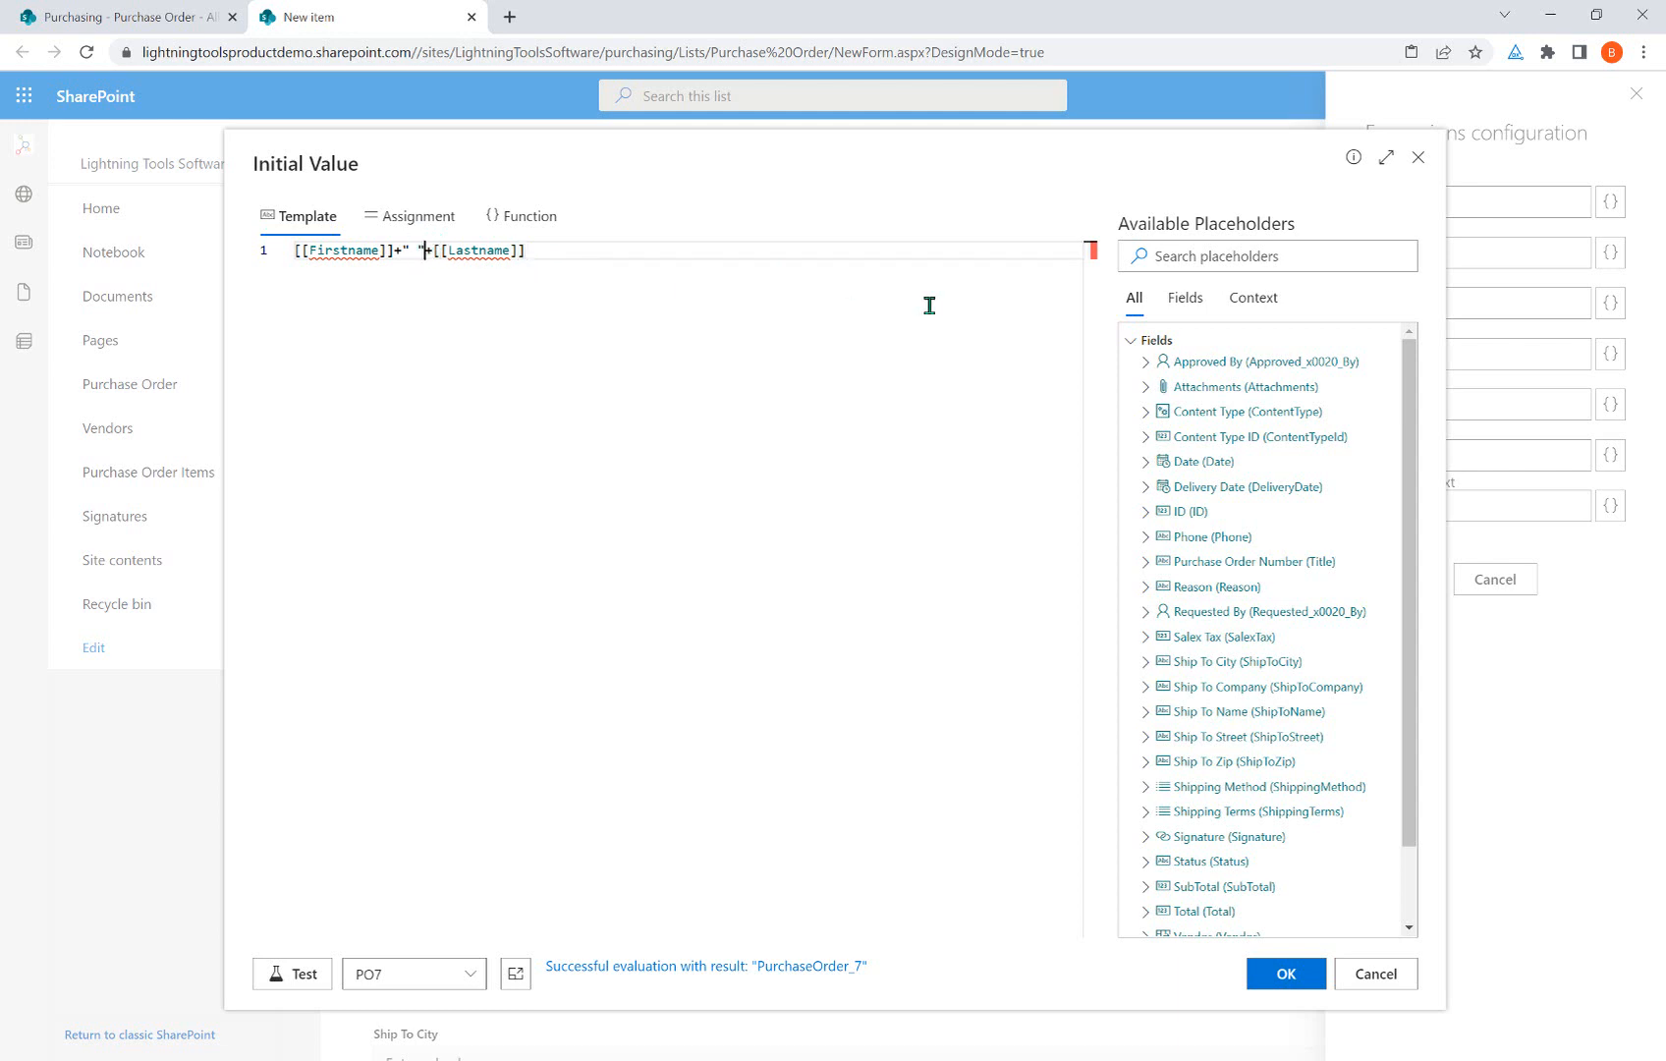
{"action": "key", "text": "BackSpace"}
{"action": "key", "text": "BackSpace"}
{"action": "key", "text": "BackSpace"}
{"action": "key", "text": "BackSpace"}
{"action": "key", "text": "BackSpace"}
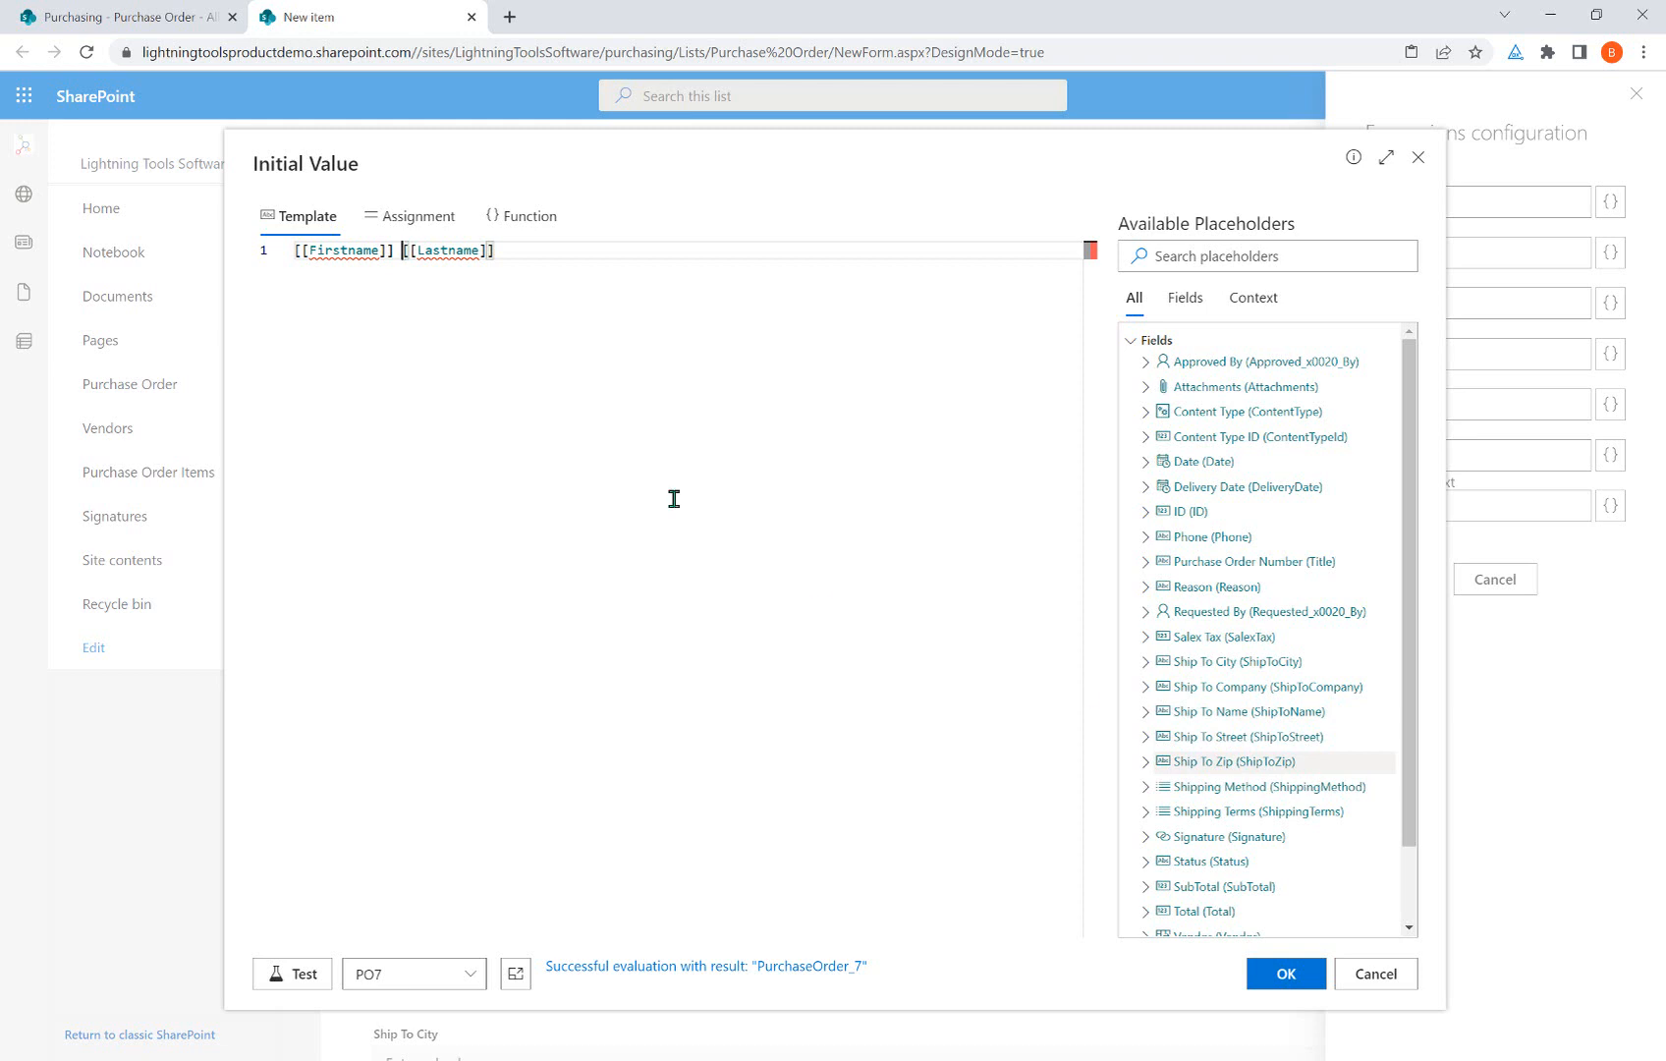
{"action": "left_click_drag", "start_coordinate": [602, 253], "coordinate": [286, 252]}
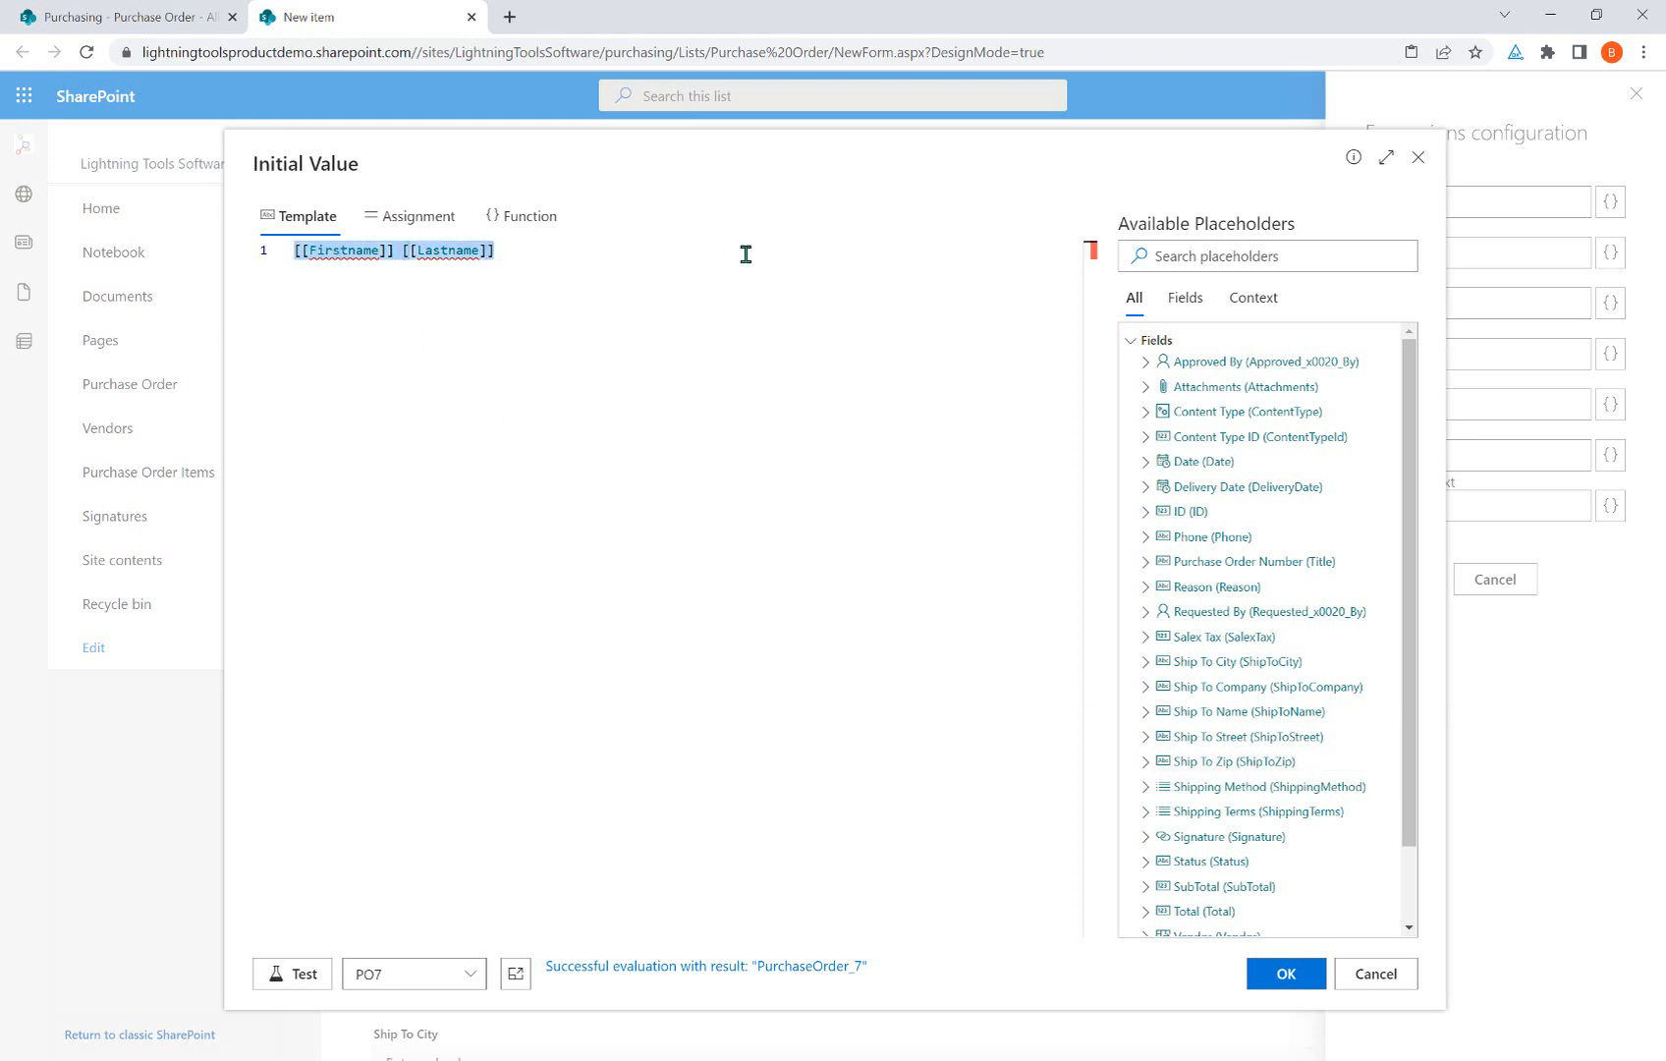
{"action": "key", "text": "BackSpace"}
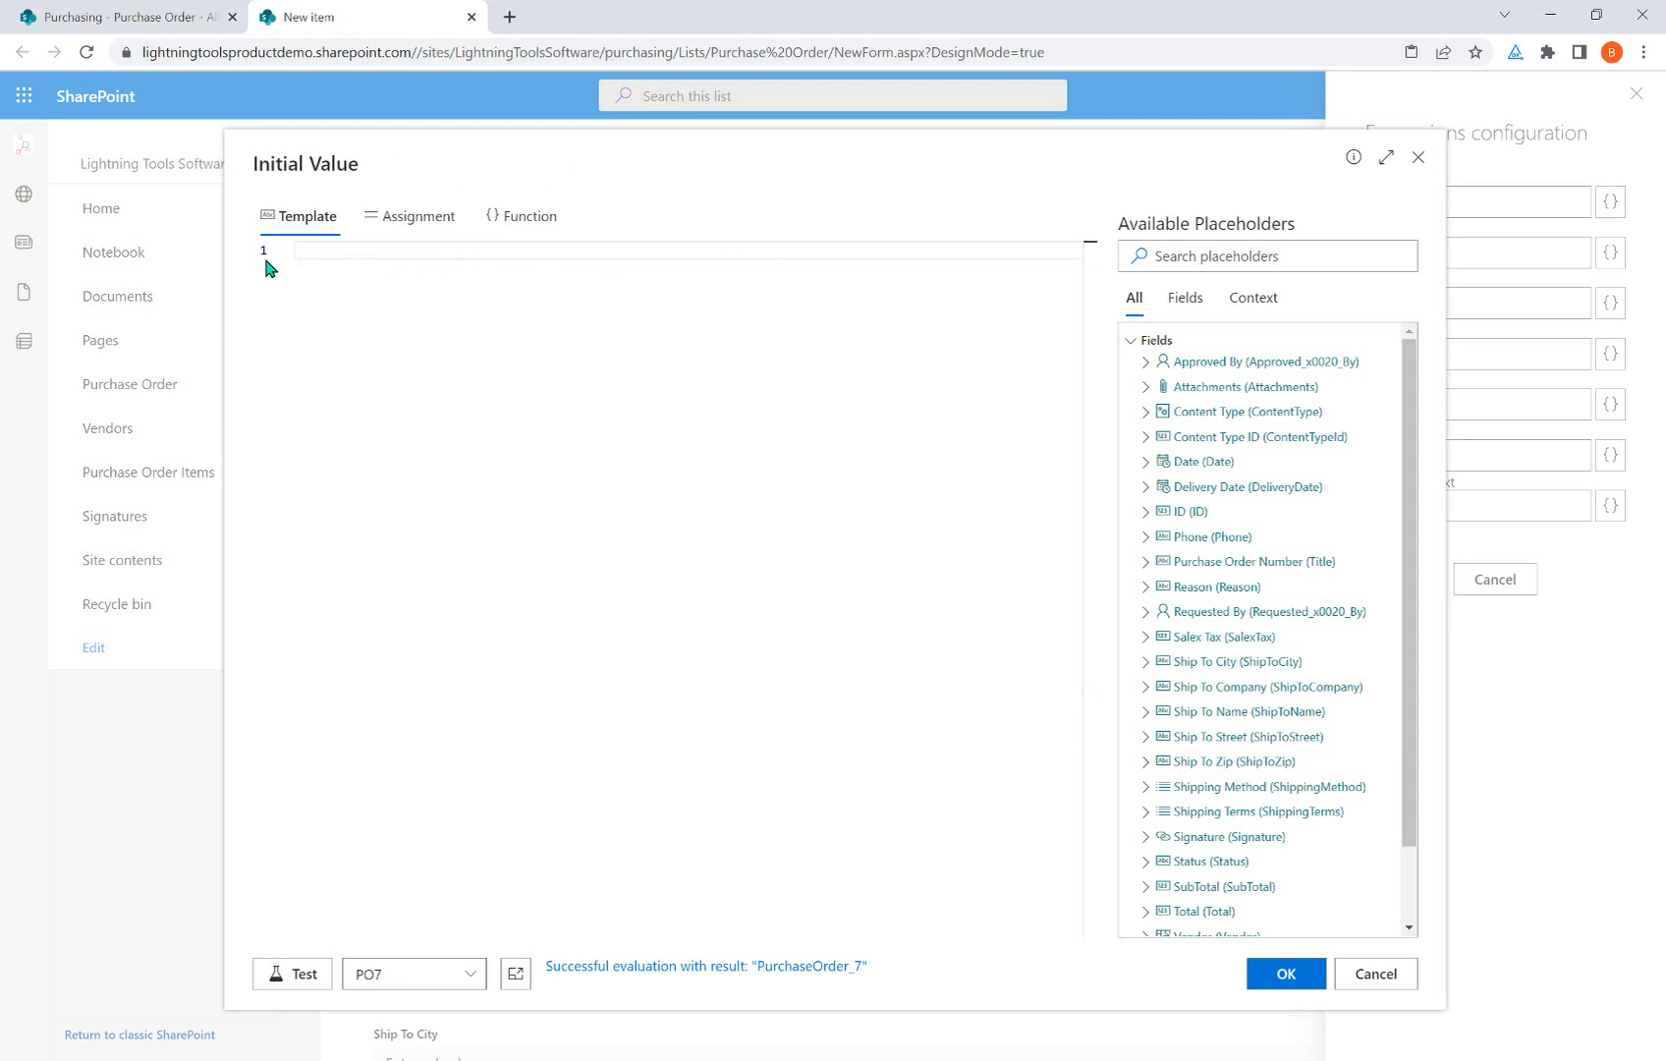
Build the assignment expression SalexTax + SubTotal for the Initial Value.
{"action": "left_click", "coordinate": [424, 219]}
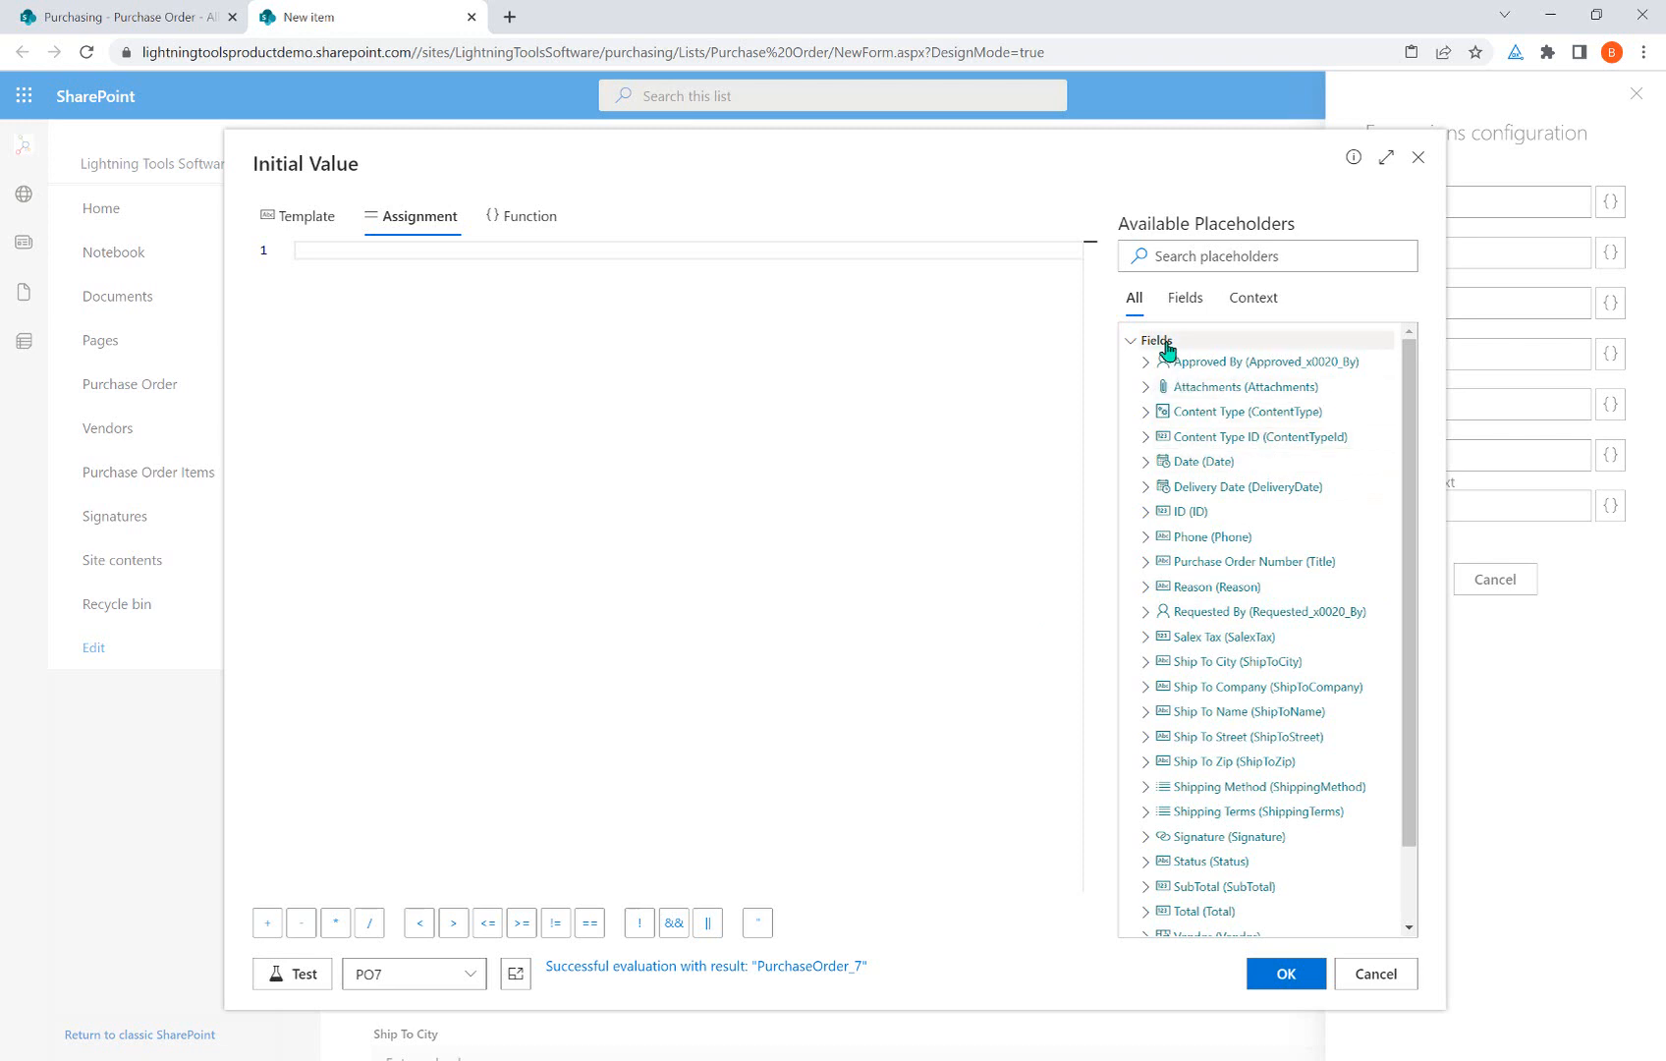
{"action": "scroll", "coordinate": [1198, 476], "scroll_direction": "down", "scroll_amount": 2}
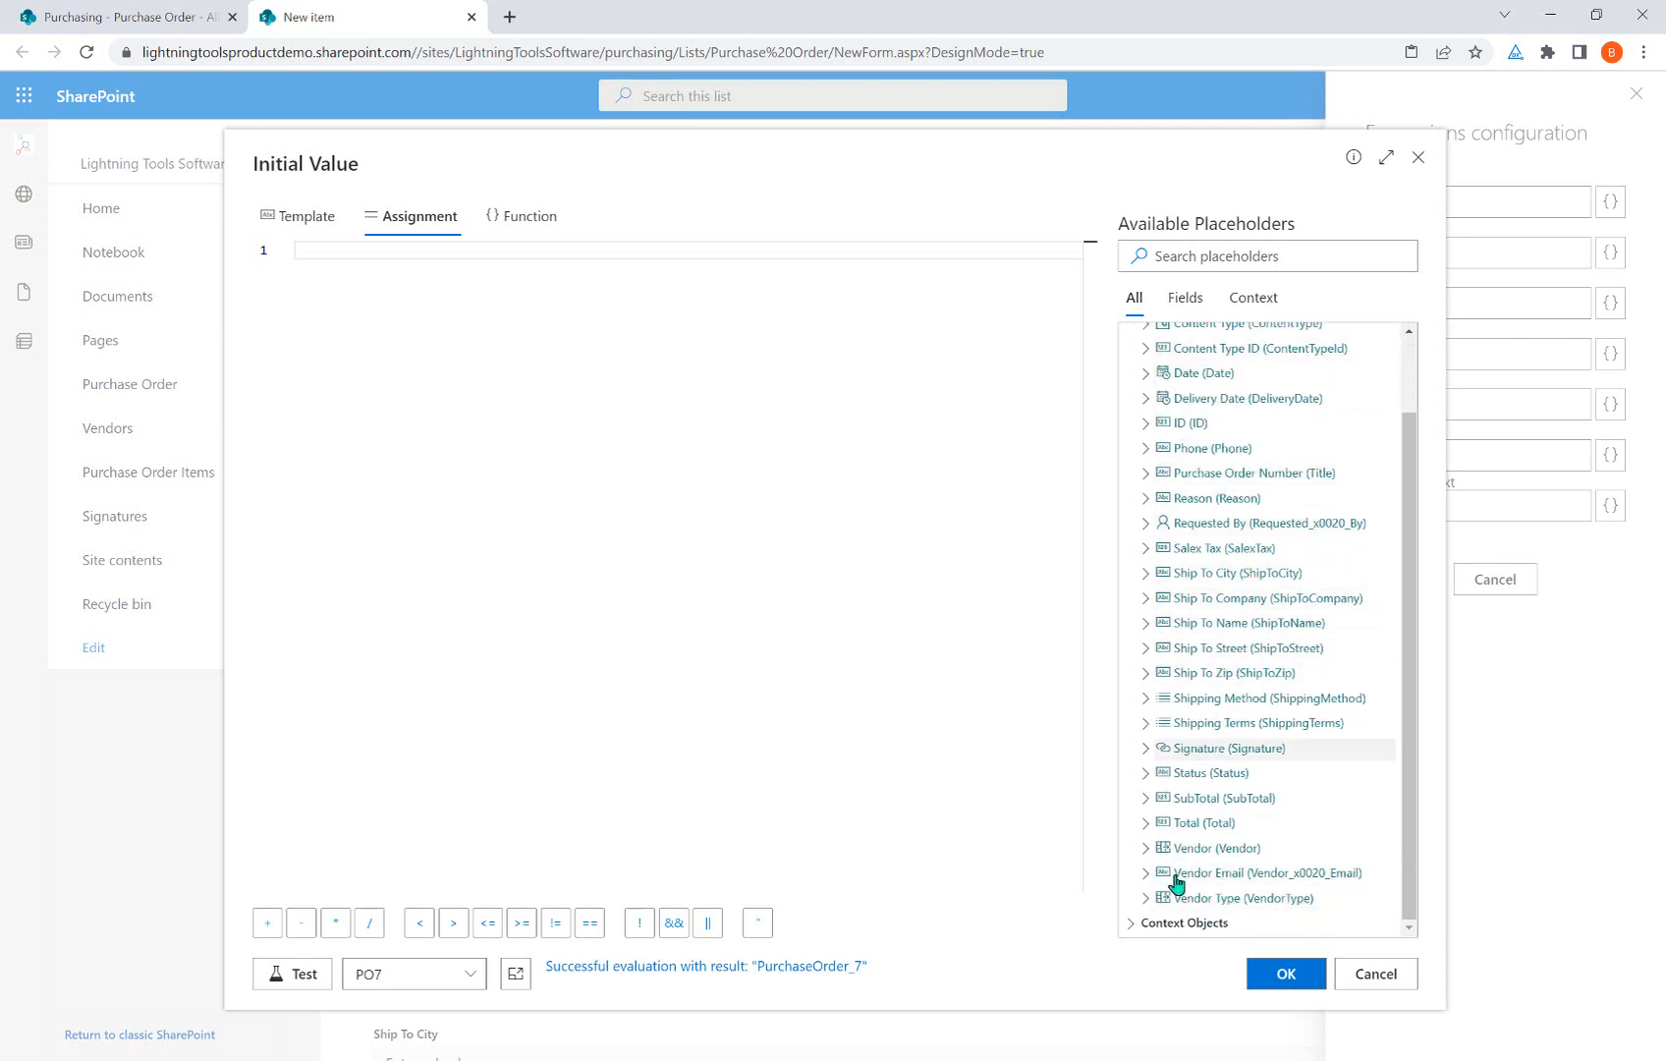
{"action": "scroll", "coordinate": [1208, 845], "scroll_direction": "up", "scroll_amount": 2}
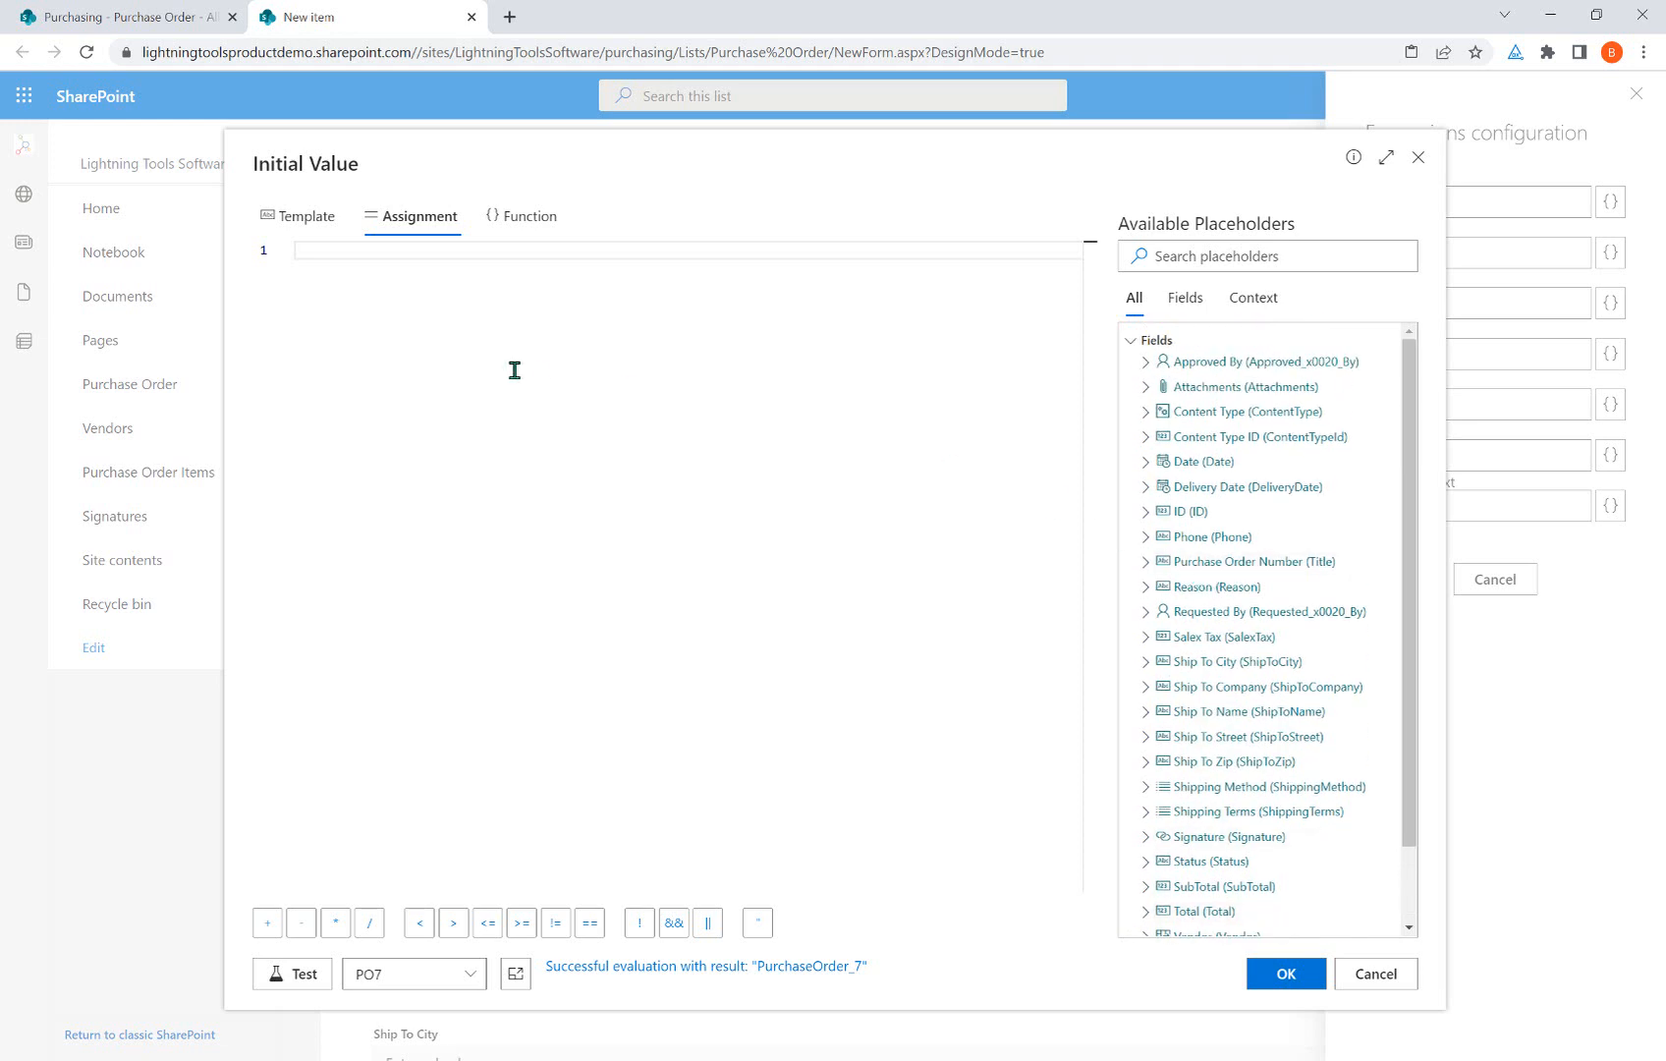
{"action": "scroll", "coordinate": [1292, 599], "scroll_direction": "down", "scroll_amount": 1}
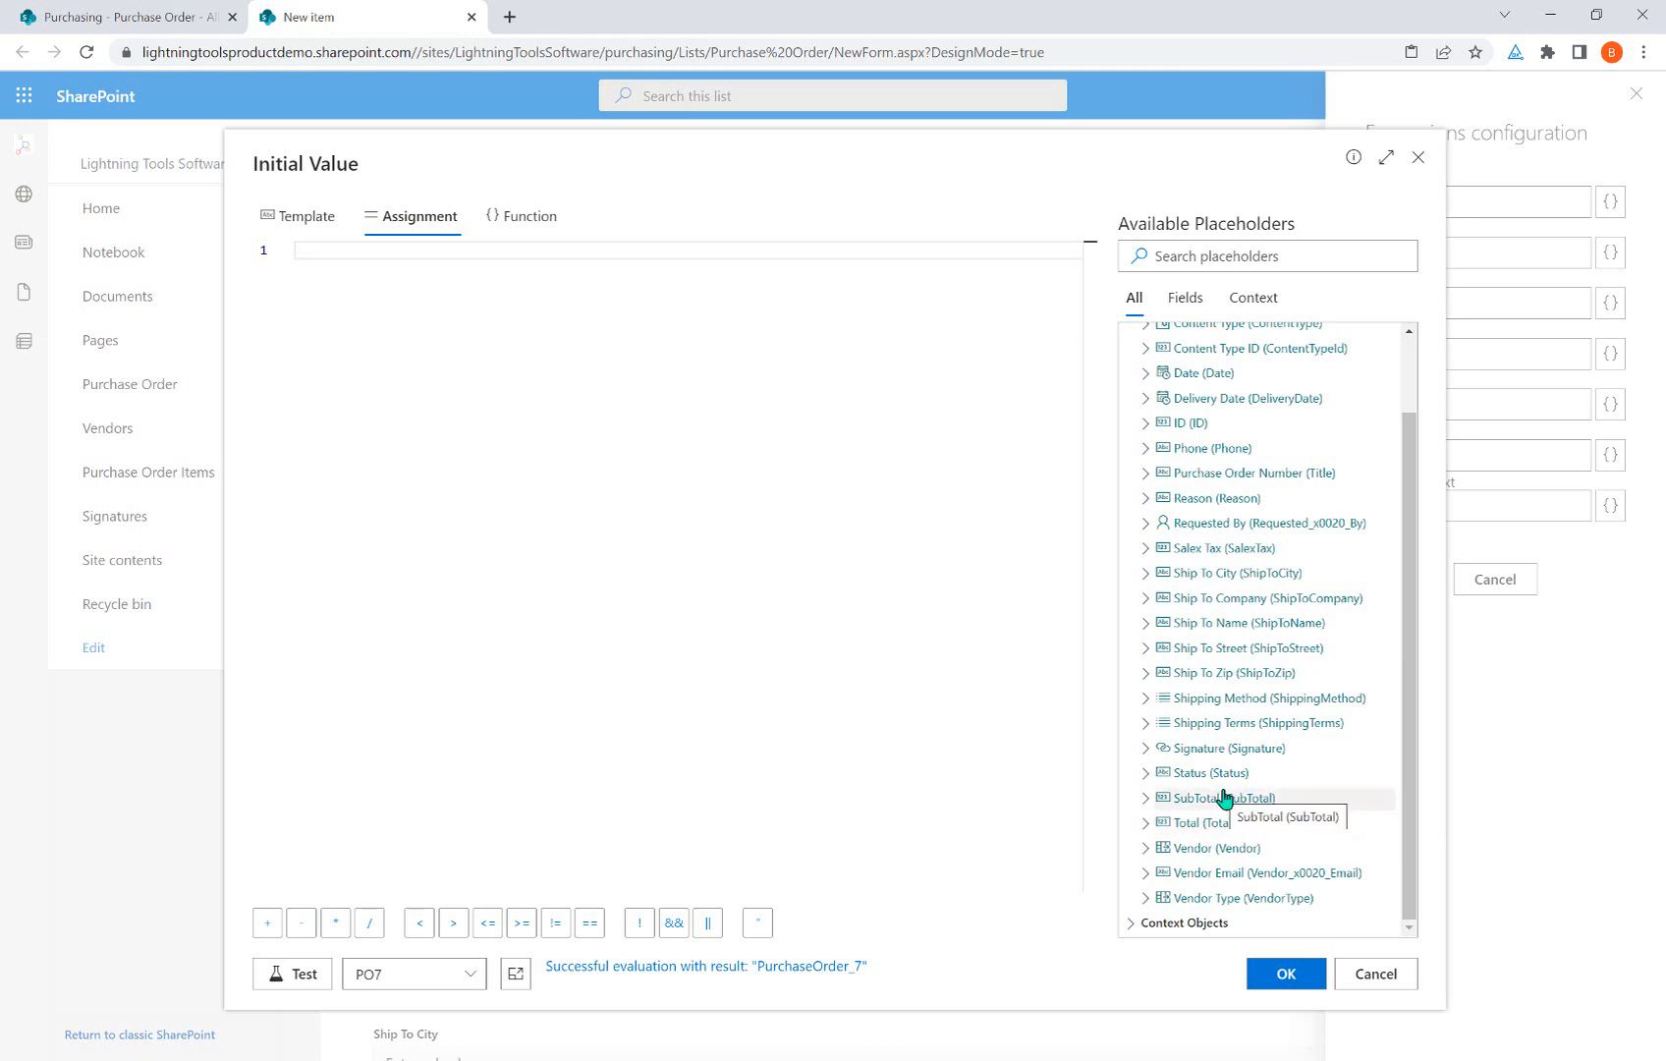
{"action": "left_click", "coordinate": [1250, 550]}
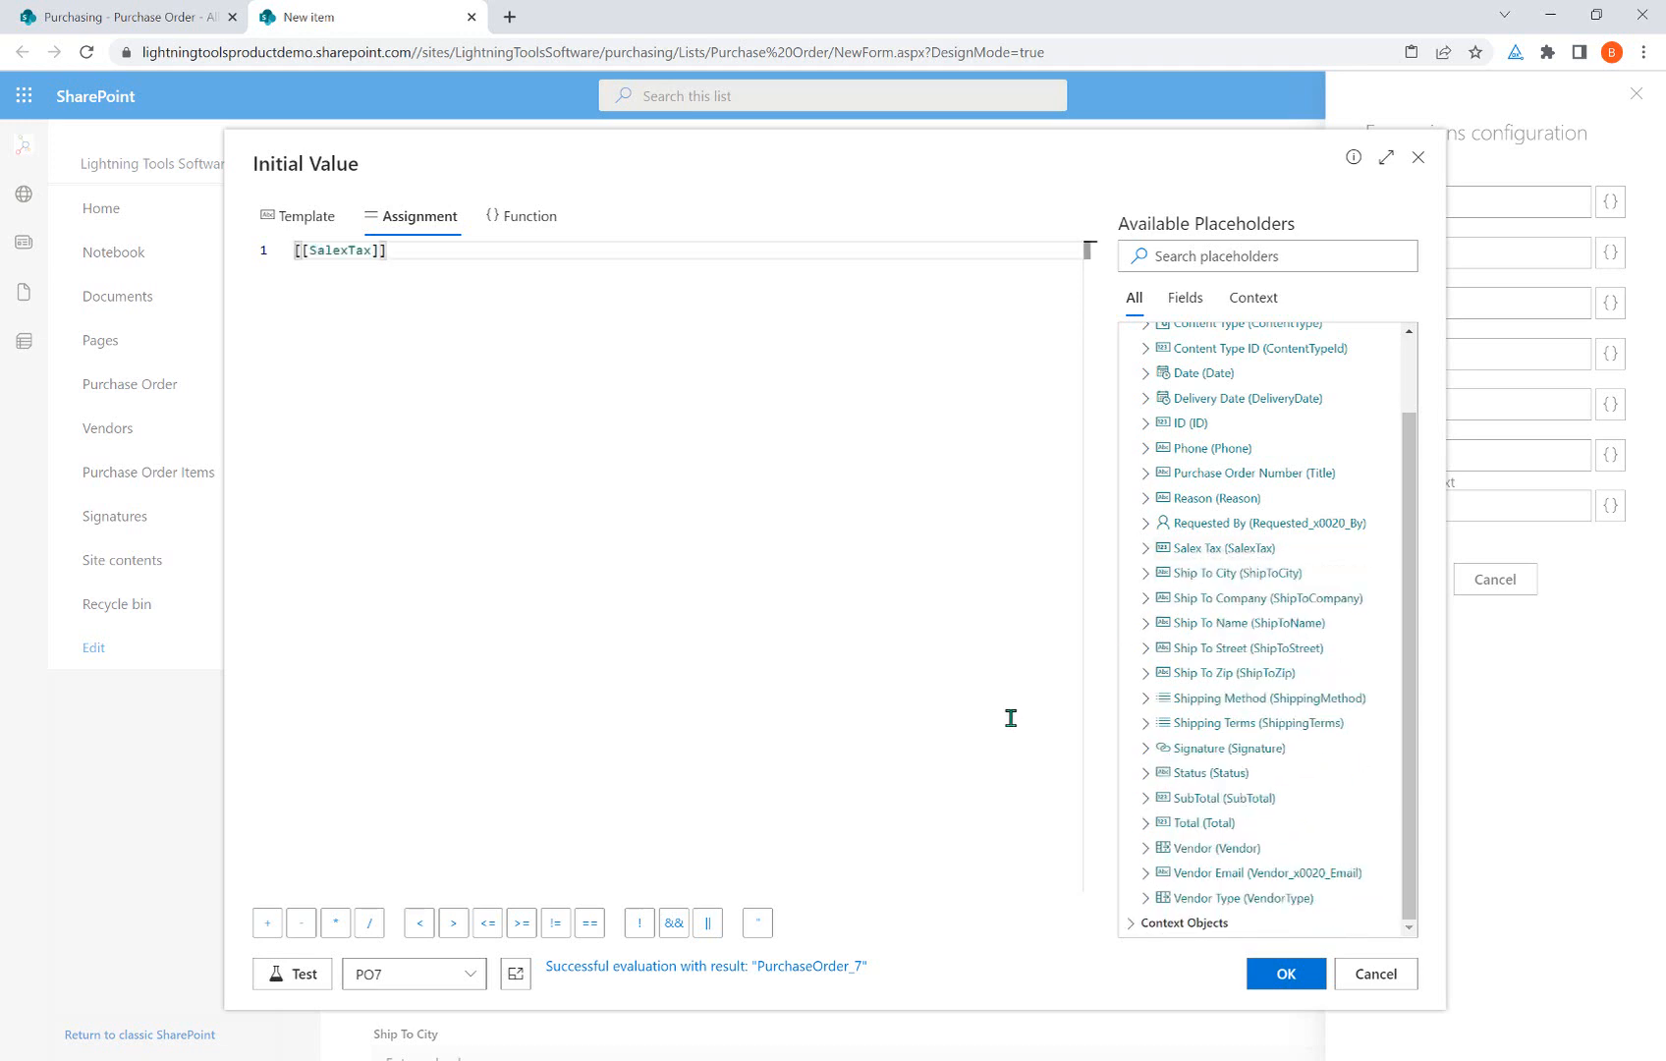
{"action": "left_click", "coordinate": [266, 920]}
{"action": "left_click", "coordinate": [1264, 804]}
Delete the SalexTax + SubTotal expression and switch to Function-style expressions.
{"action": "key", "text": "ctrl+a"}
{"action": "key", "text": "BackSpace"}
{"action": "left_click", "coordinate": [503, 228]}
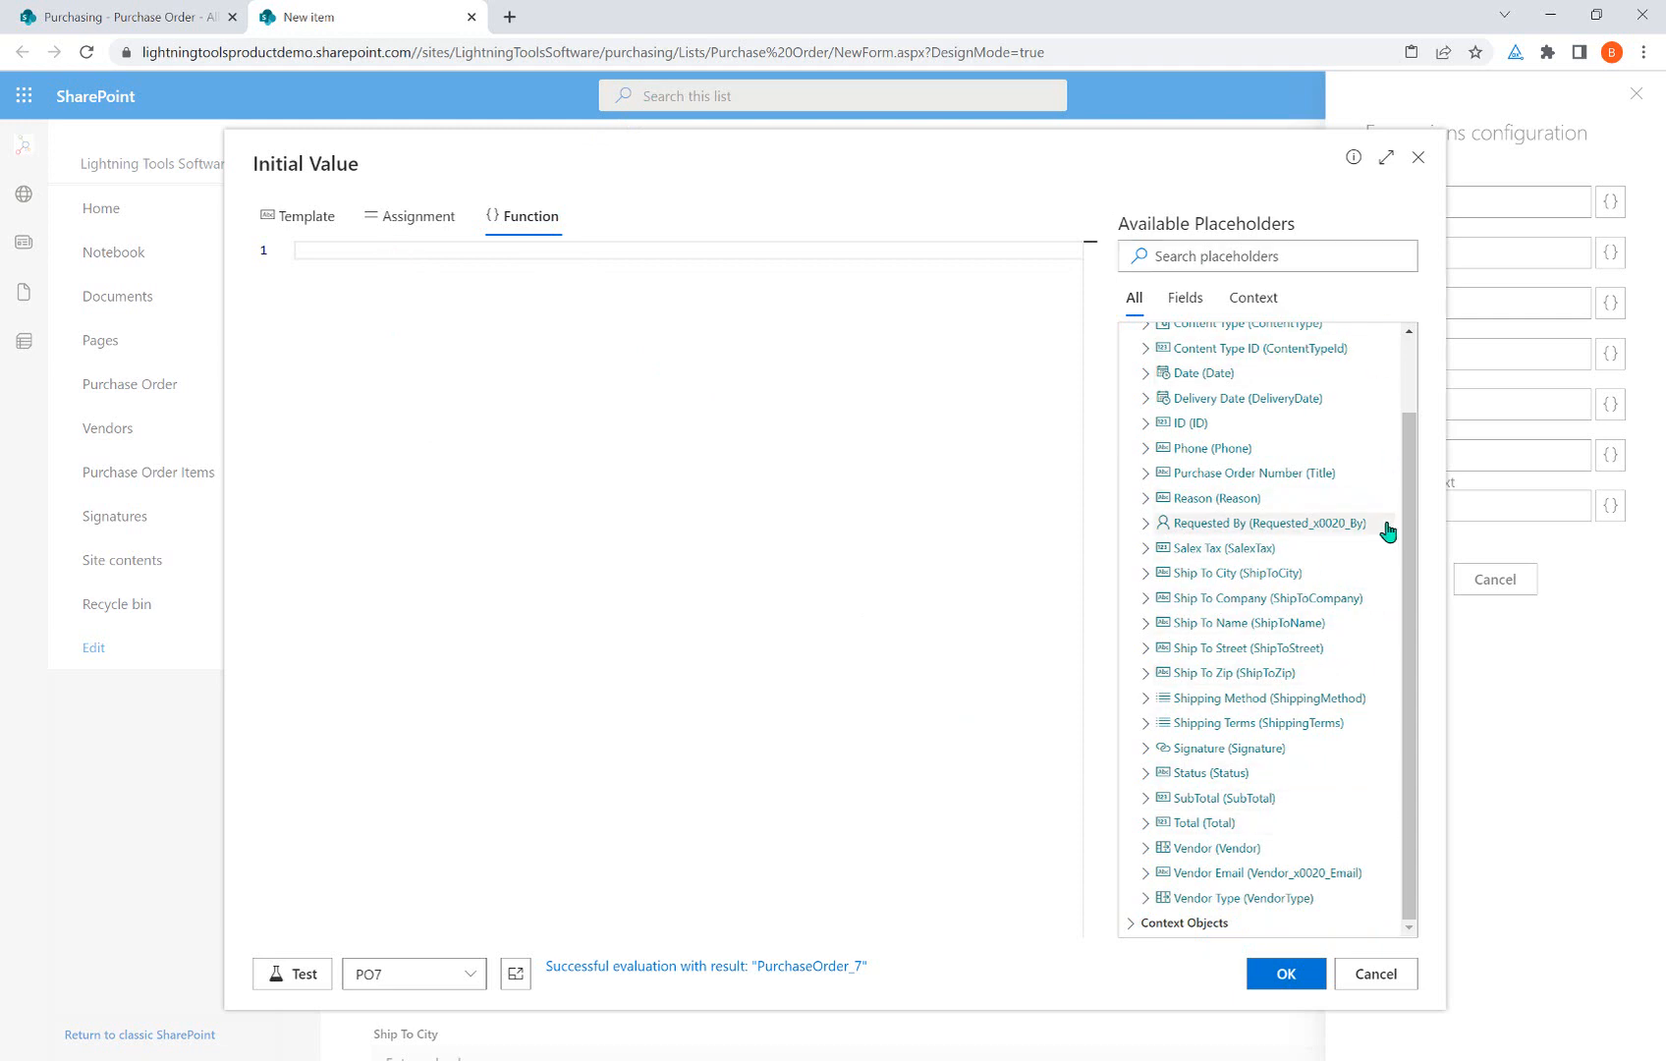
Browse the User, Page and Form context-object placeholders, then cancel the Initial Value editor.
{"action": "left_click", "coordinate": [1143, 927]}
{"action": "scroll", "coordinate": [1246, 798], "scroll_direction": "down", "scroll_amount": 1}
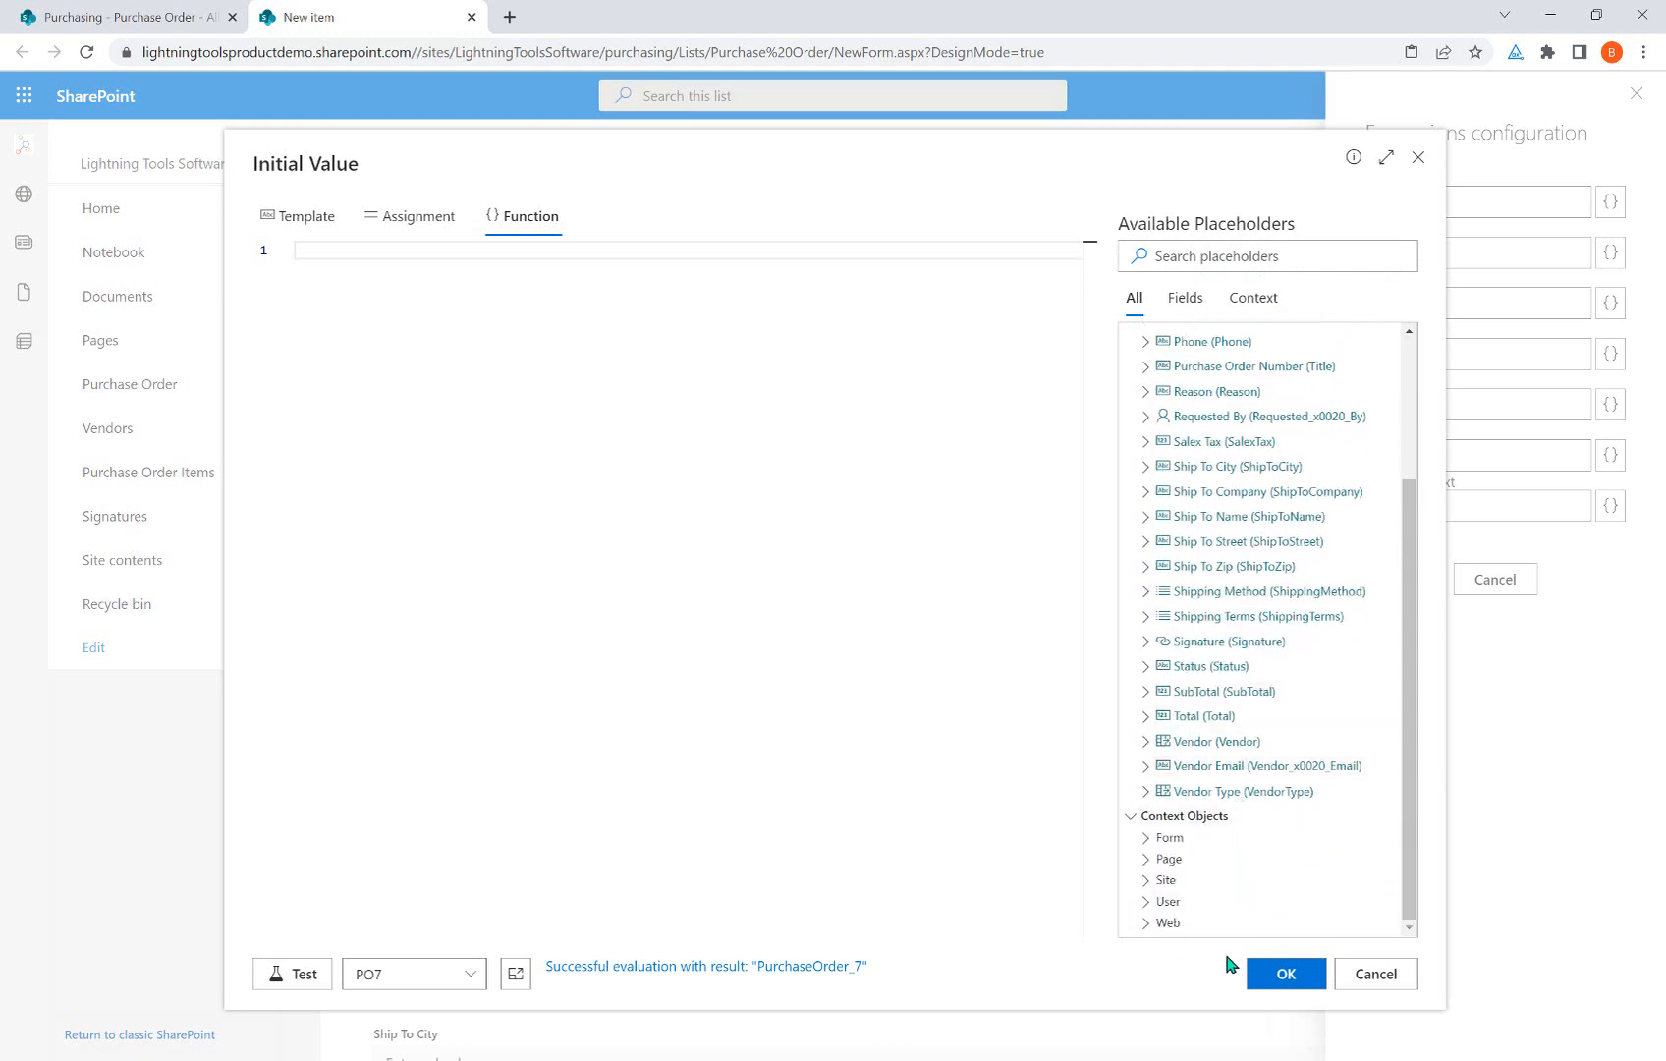
{"action": "left_click", "coordinate": [1166, 900]}
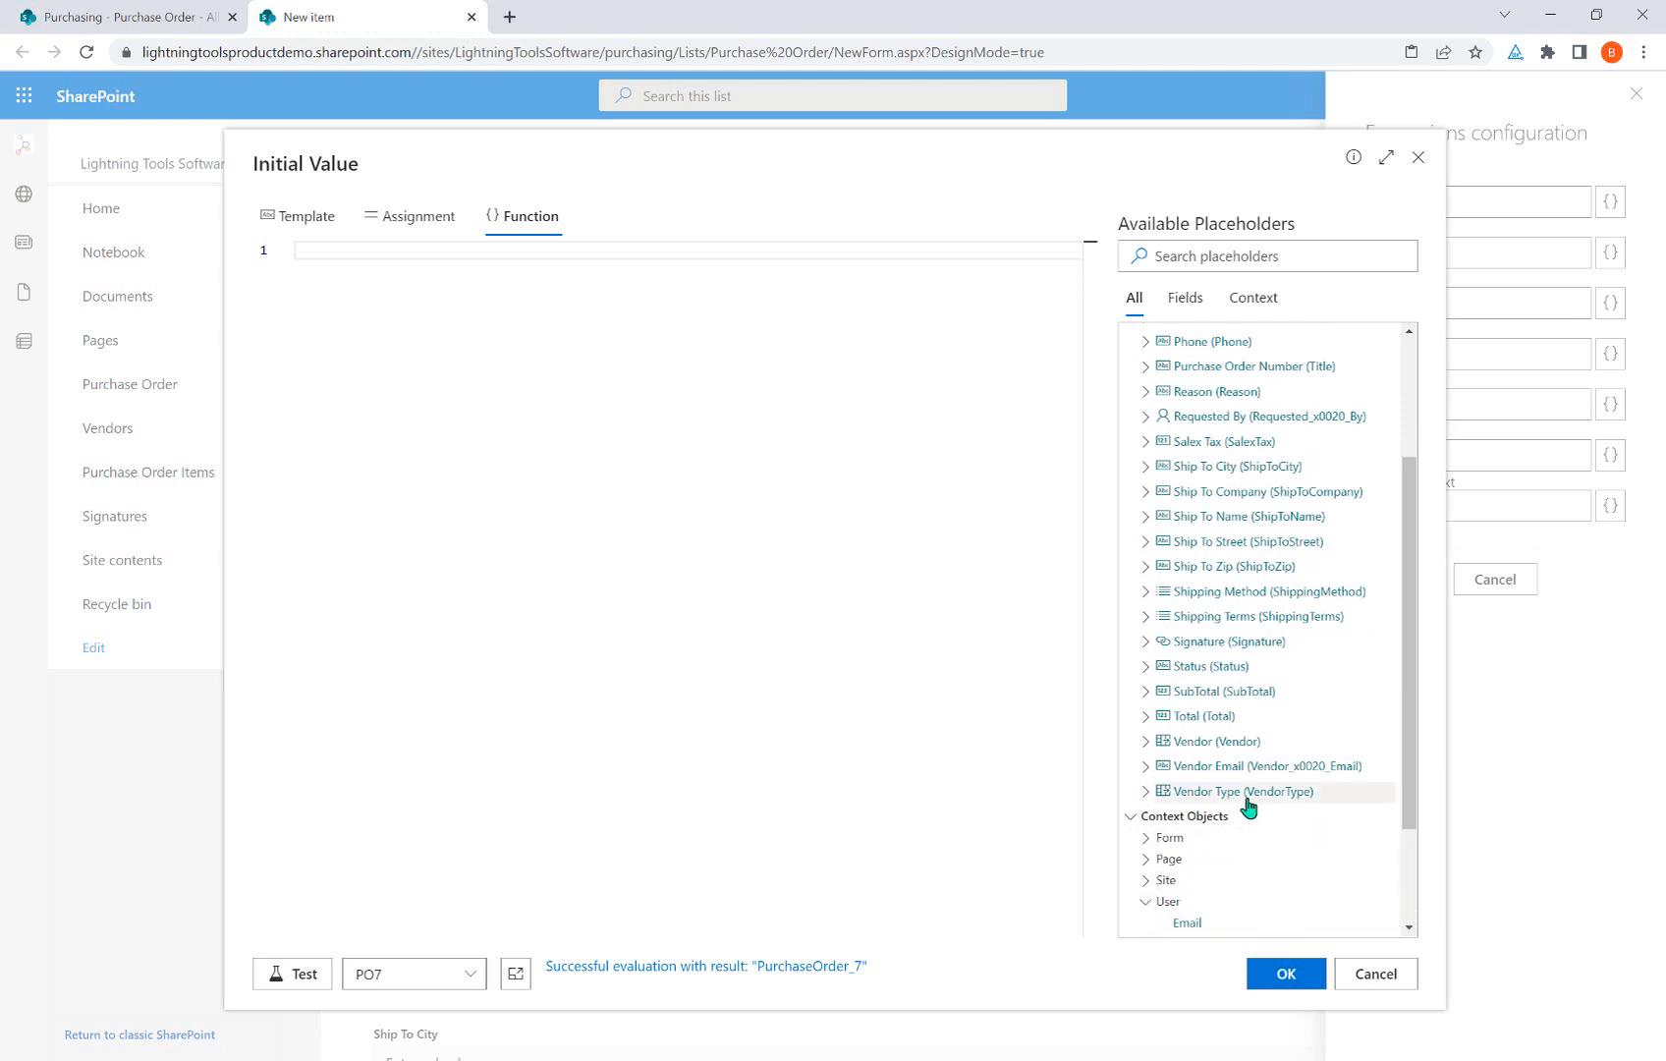
{"action": "scroll", "coordinate": [1248, 806], "scroll_direction": "down", "scroll_amount": 2}
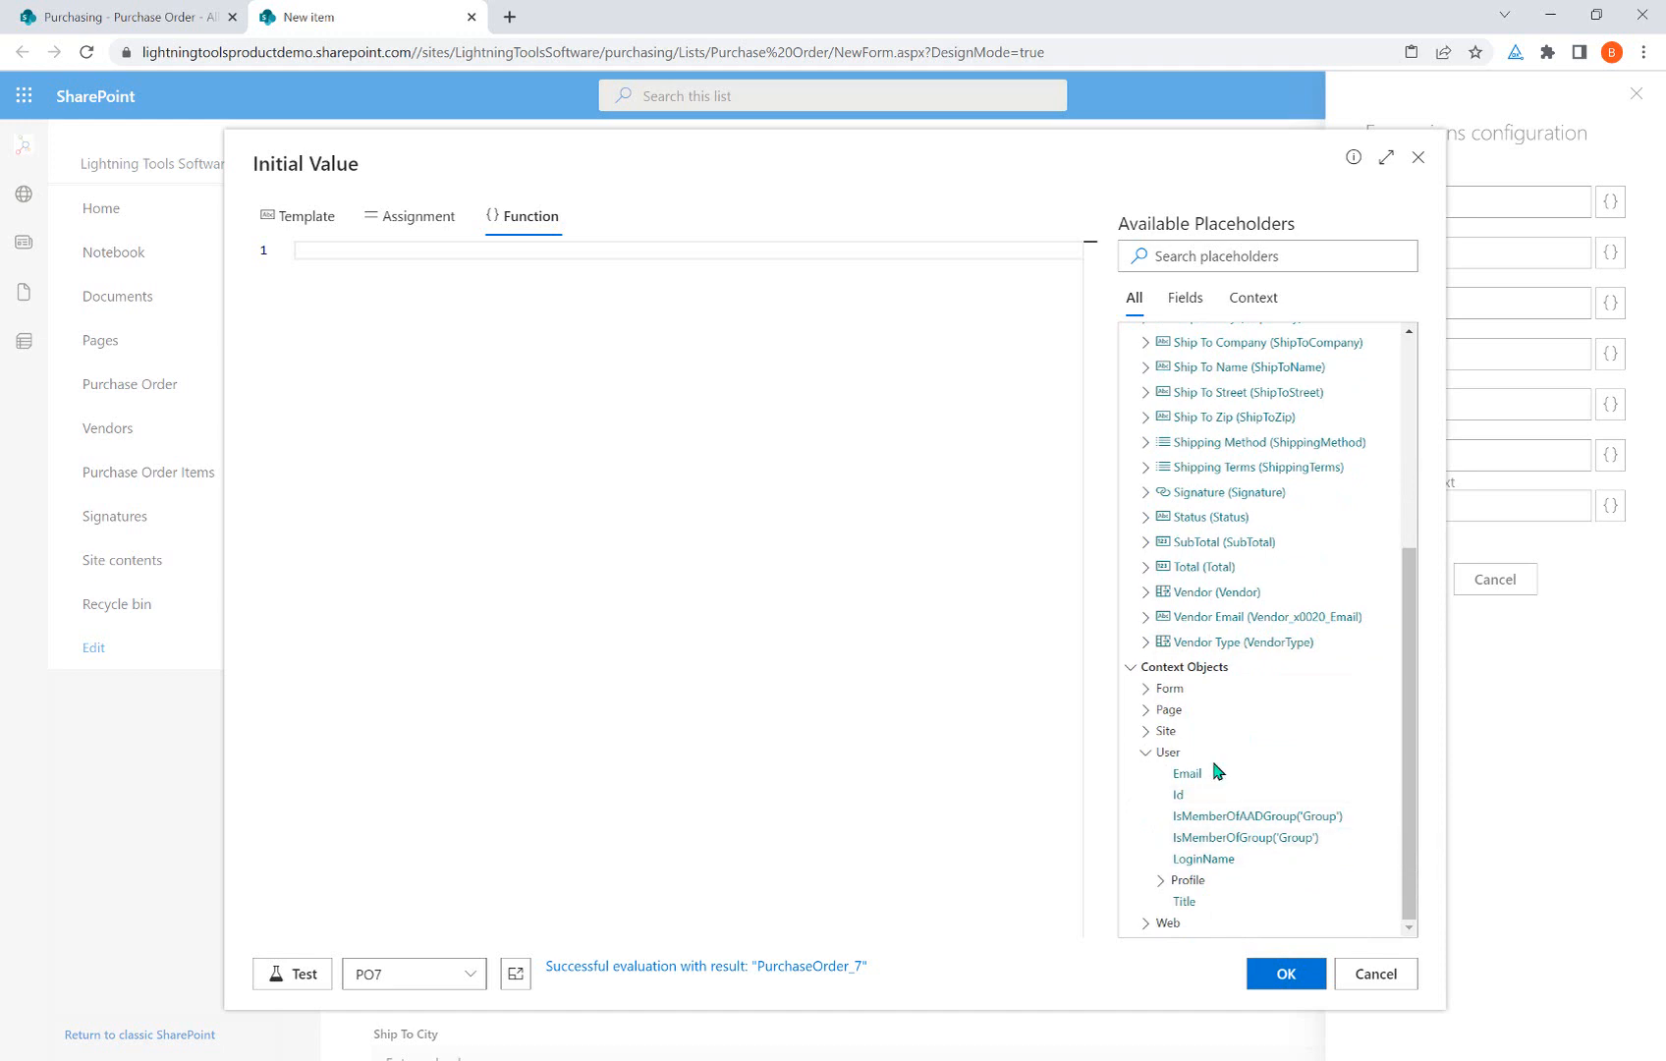
{"action": "left_click", "coordinate": [1159, 709]}
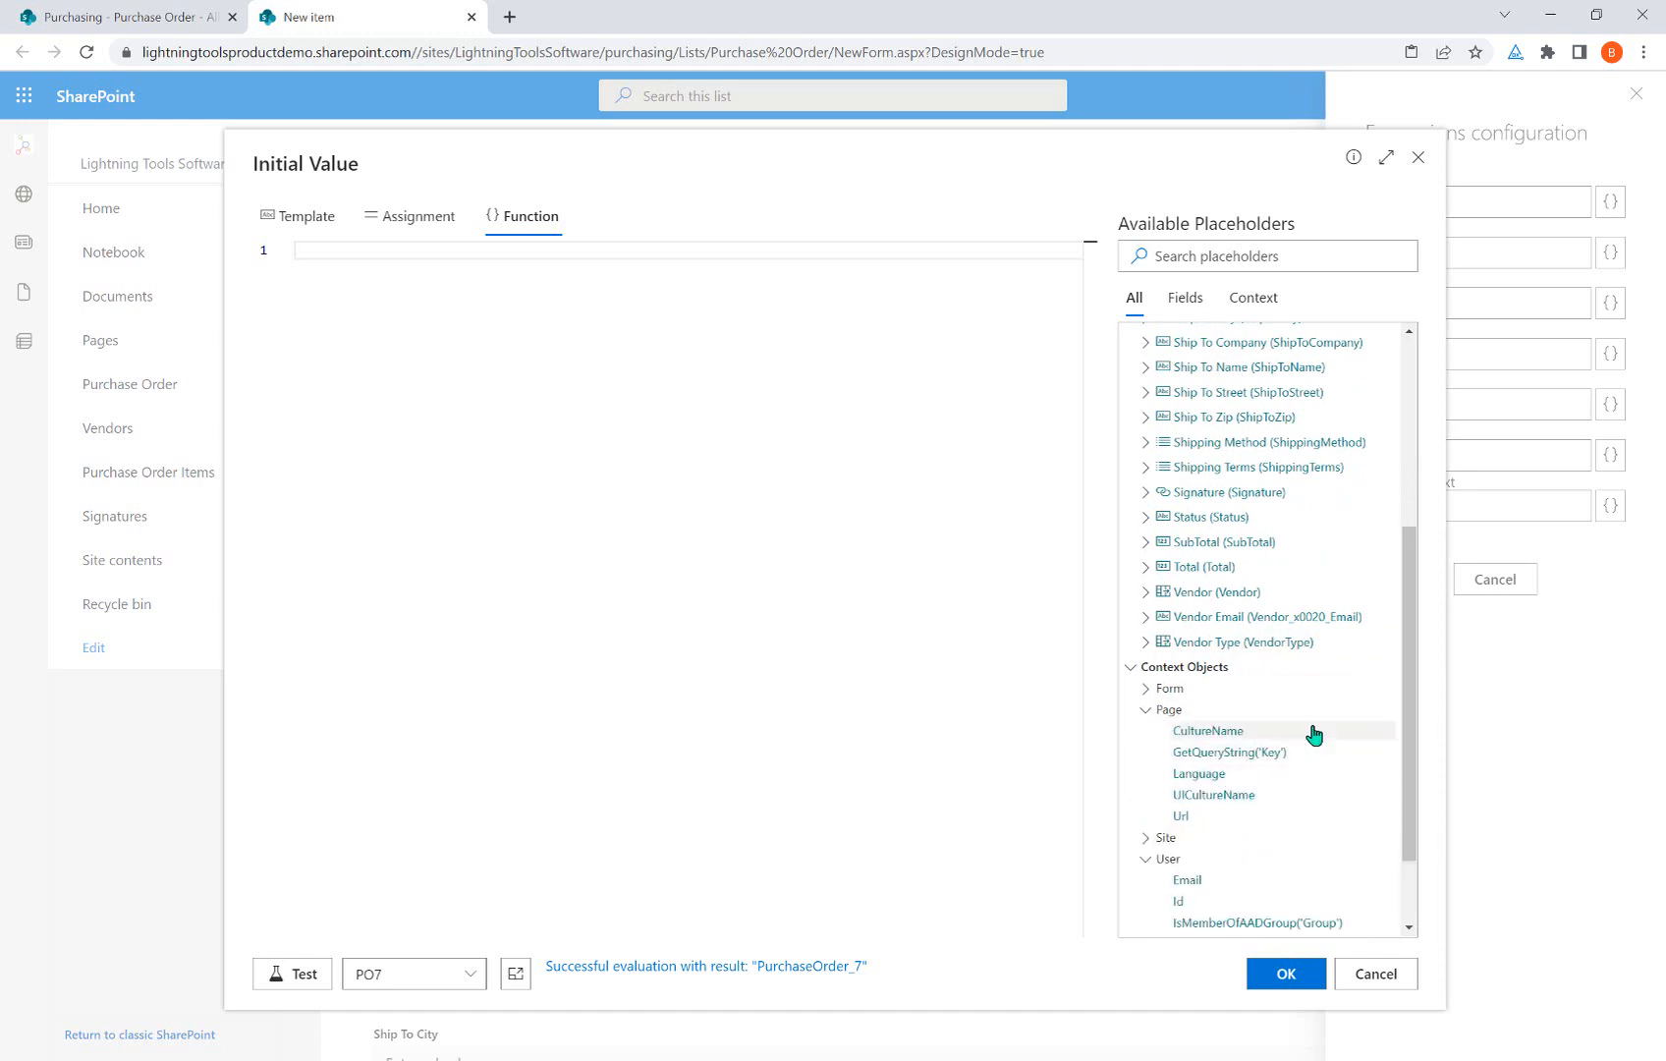
{"action": "left_click", "coordinate": [1143, 688]}
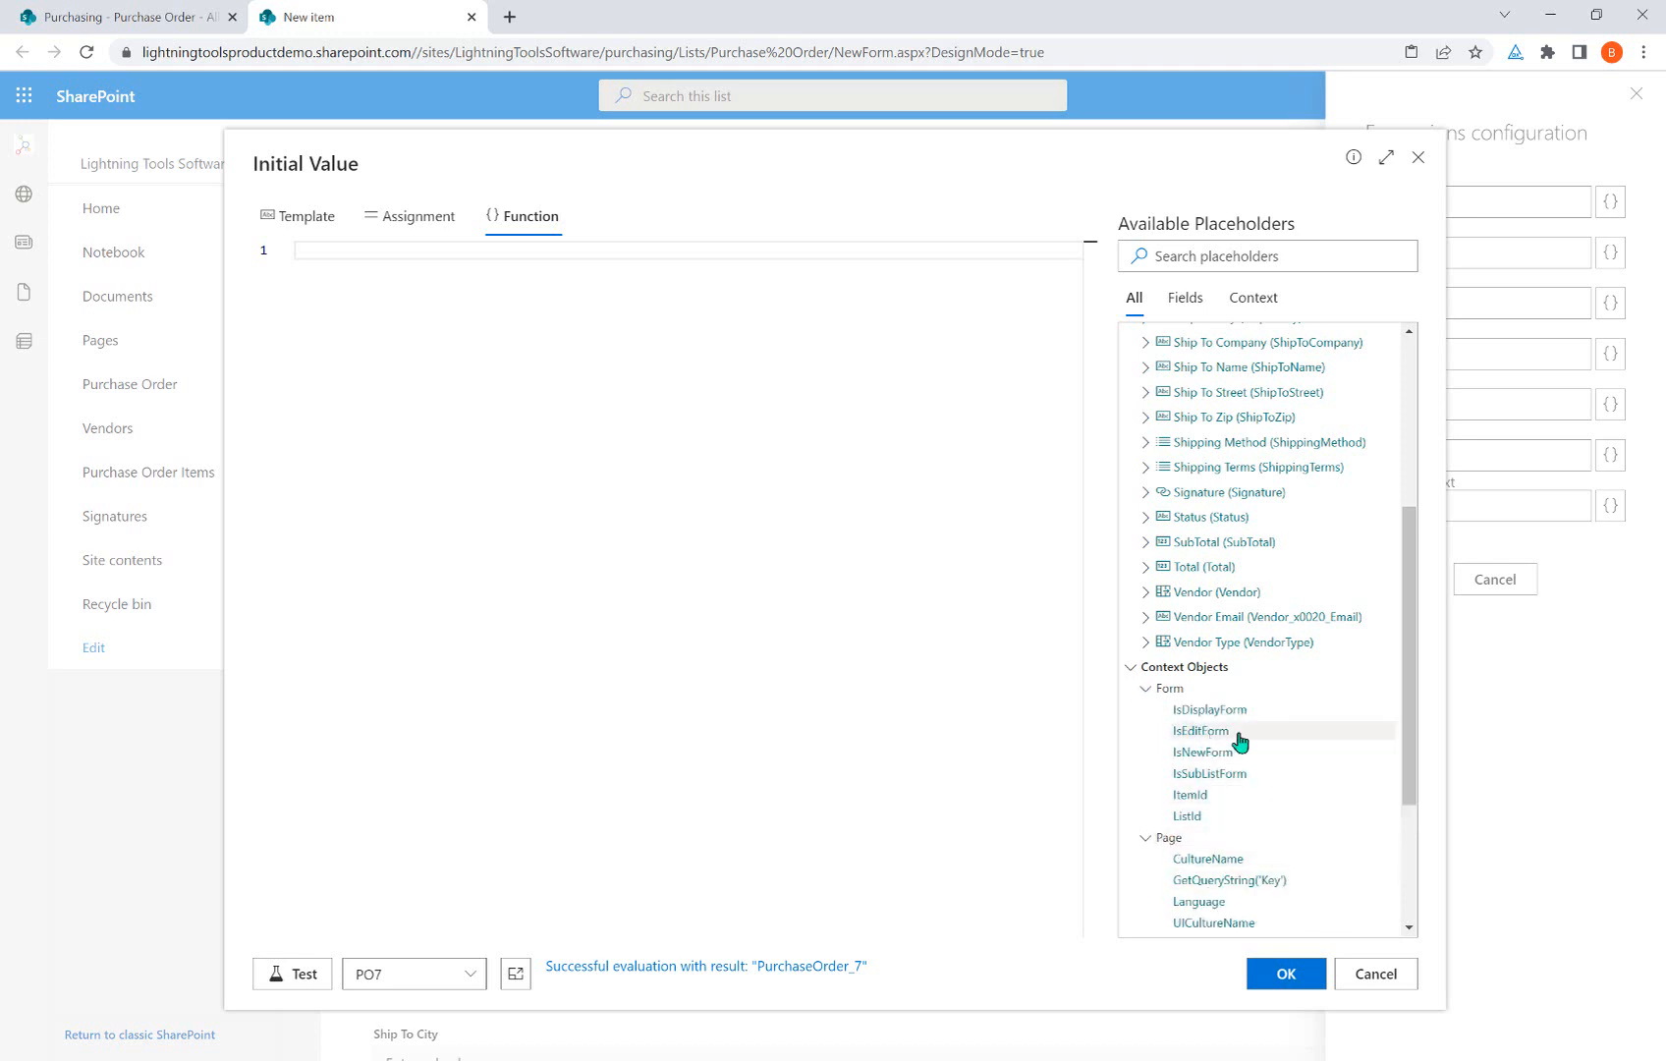
{"action": "scroll", "coordinate": [1239, 833], "scroll_direction": "down", "scroll_amount": 2}
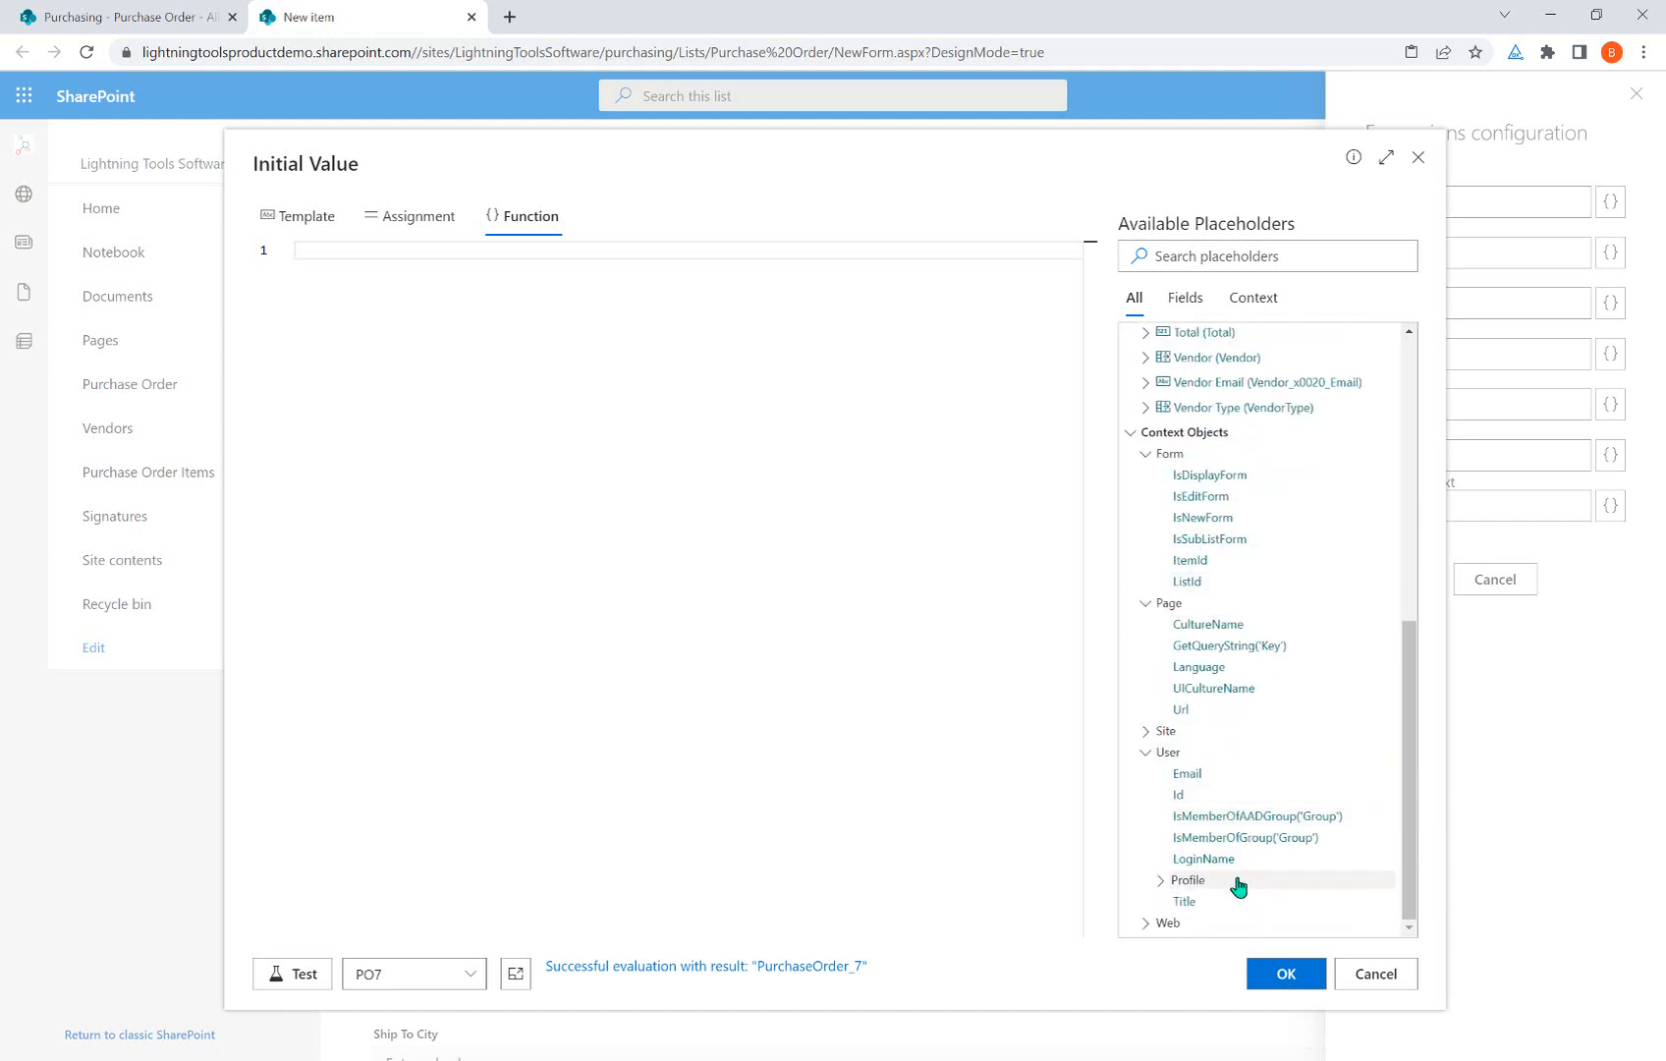
{"action": "left_click", "coordinate": [1360, 975]}
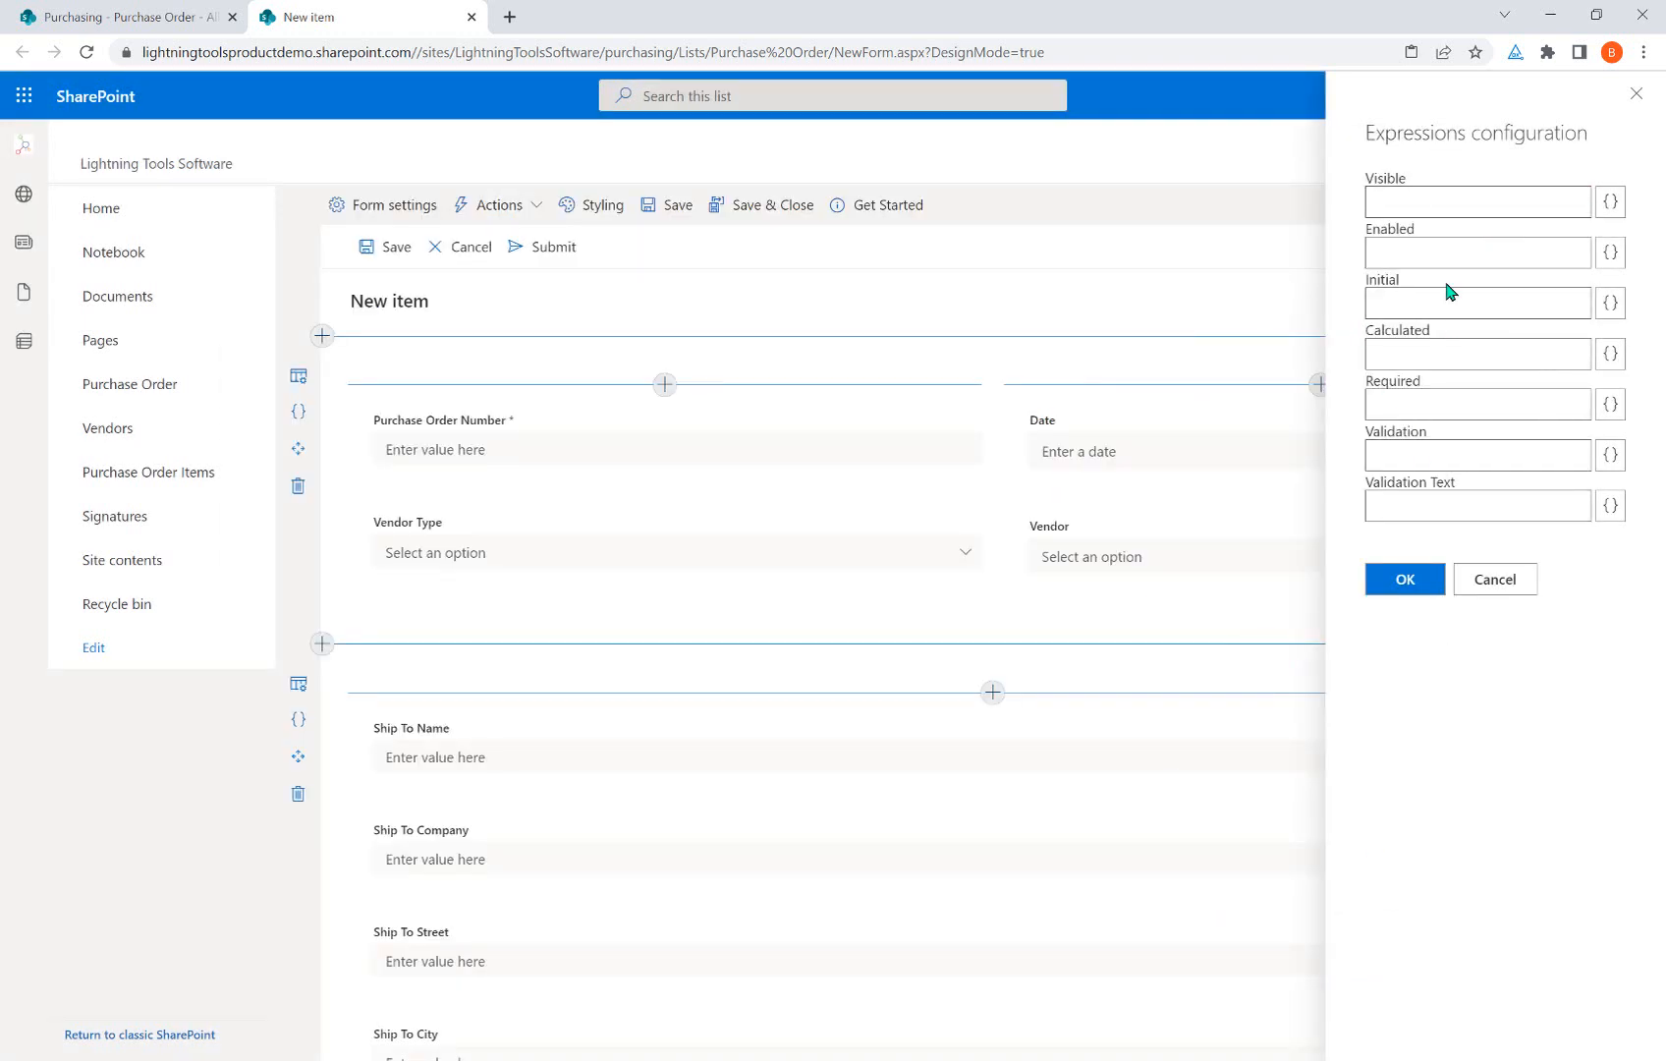
Cancel the field's Expressions panel and open the top row's Configure Row Expressions settings.
{"action": "left_click", "coordinate": [1495, 580]}
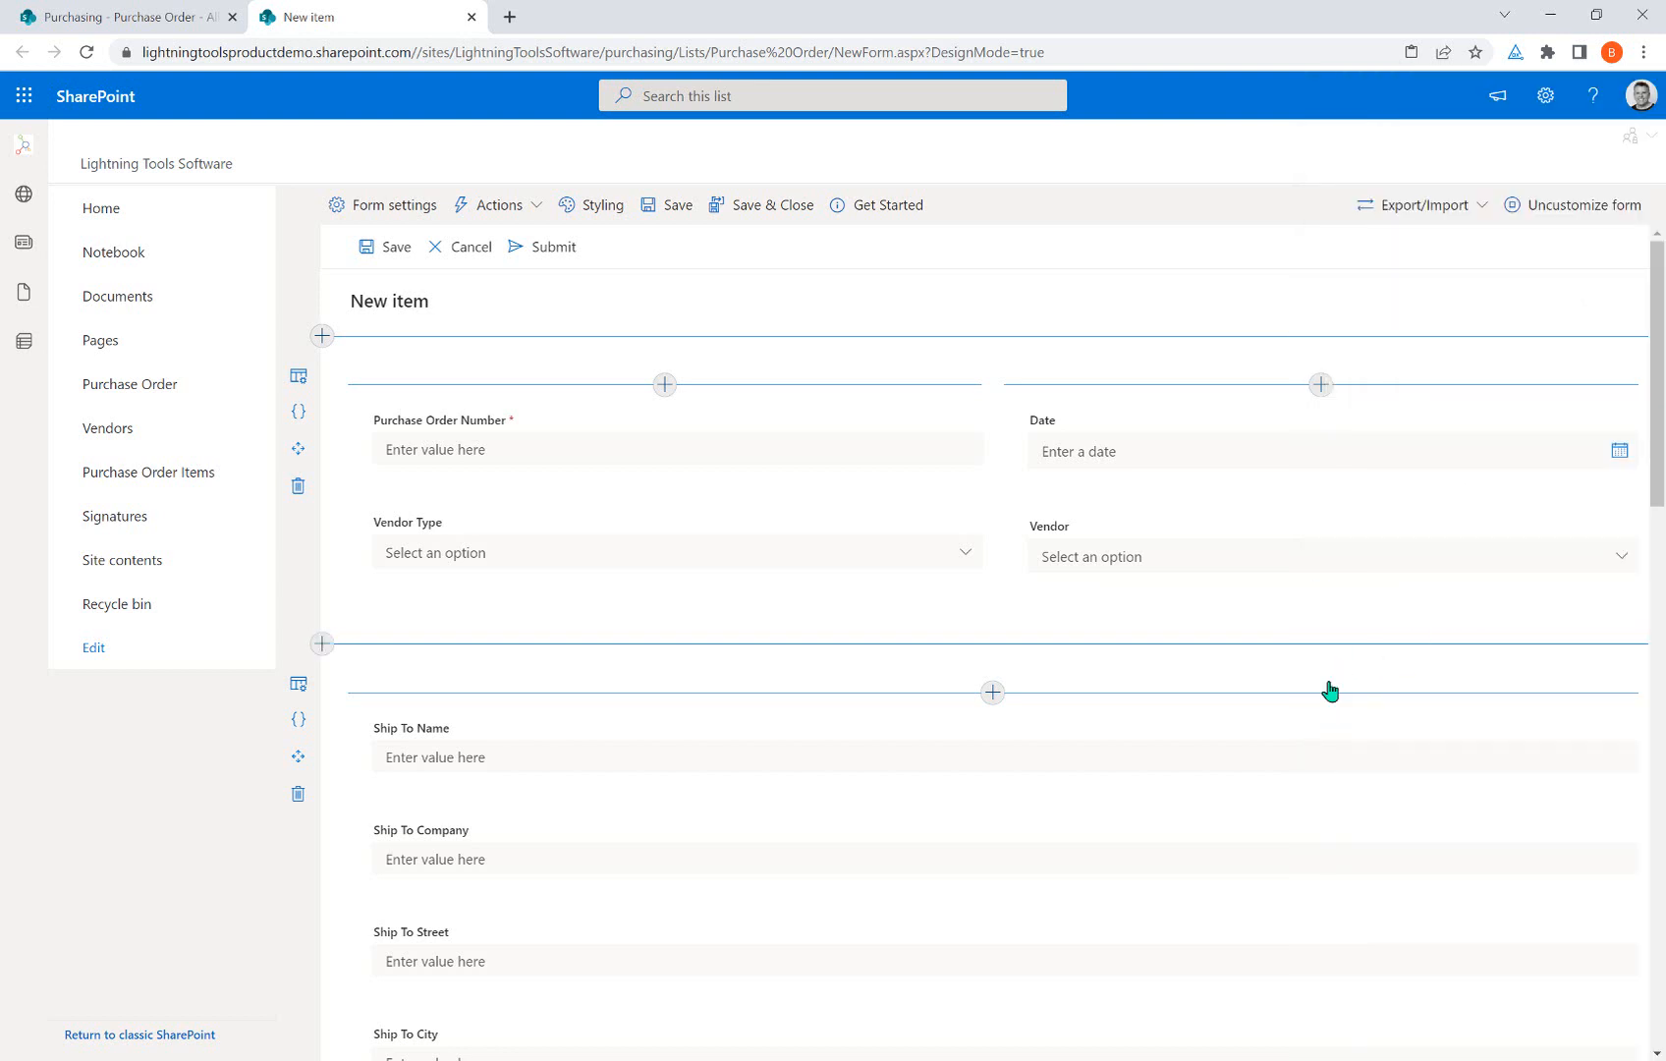
{"action": "left_click", "coordinate": [300, 412]}
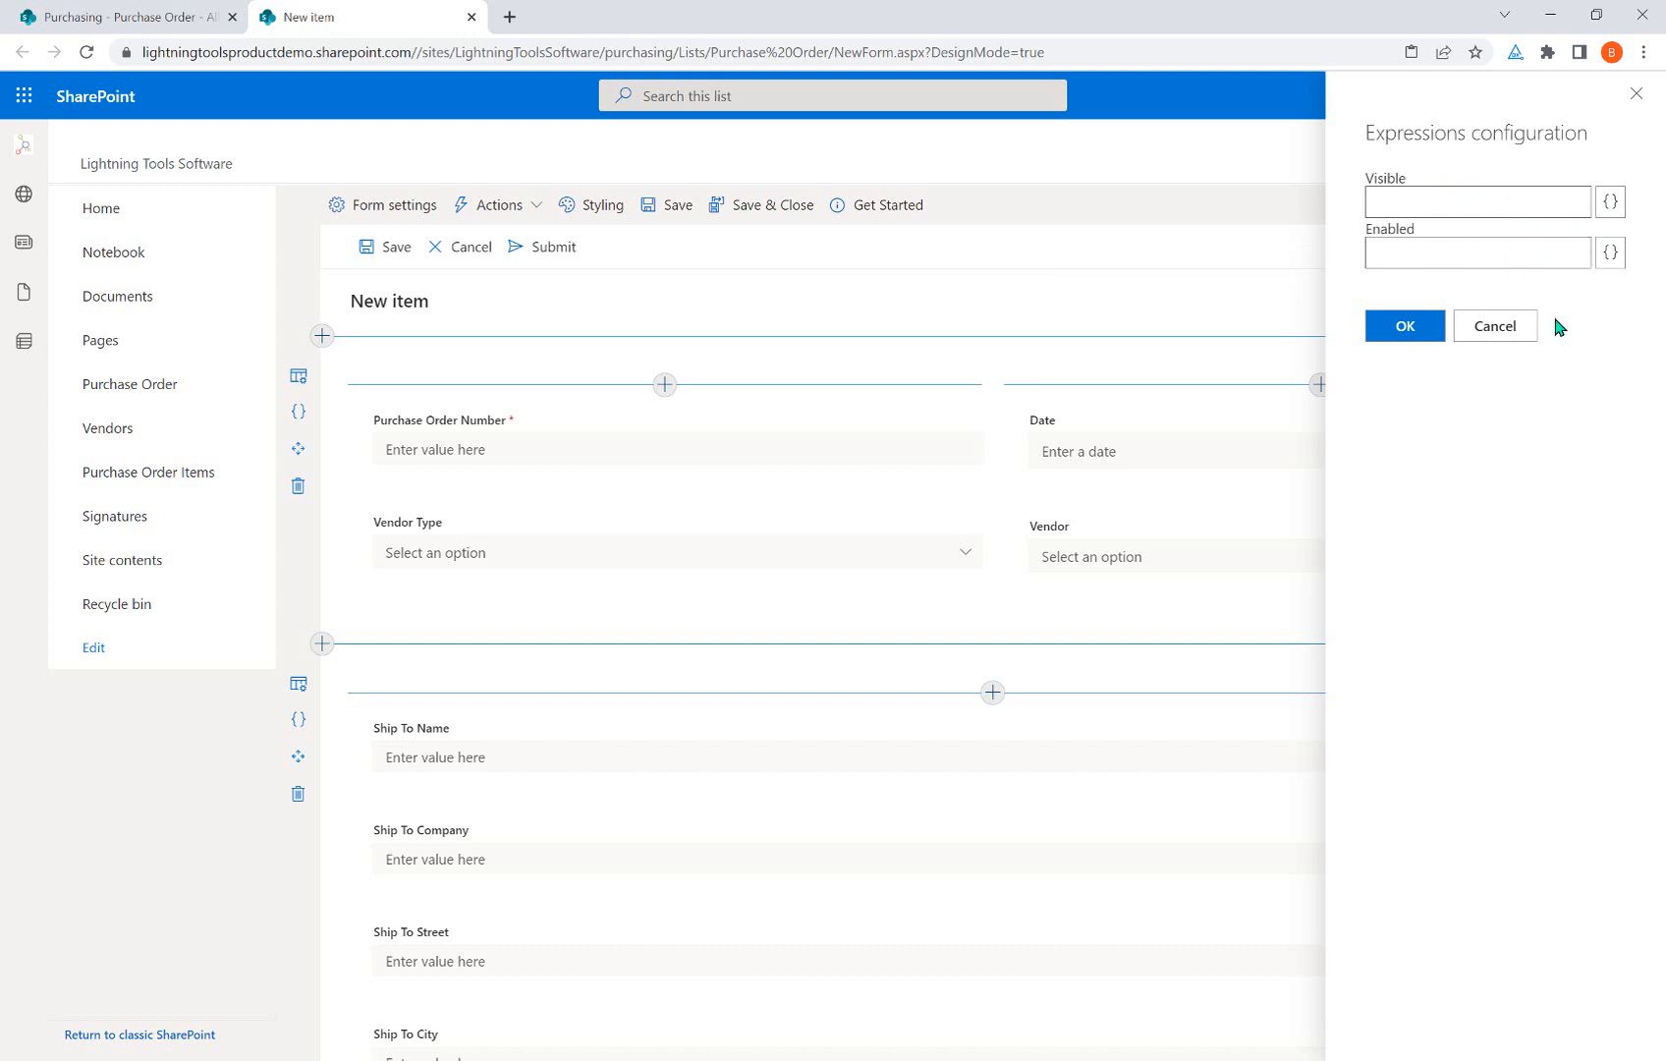
{"action": "left_click", "coordinate": [1610, 201]}
{"action": "scroll", "coordinate": [1317, 477], "scroll_direction": "down", "scroll_amount": 2}
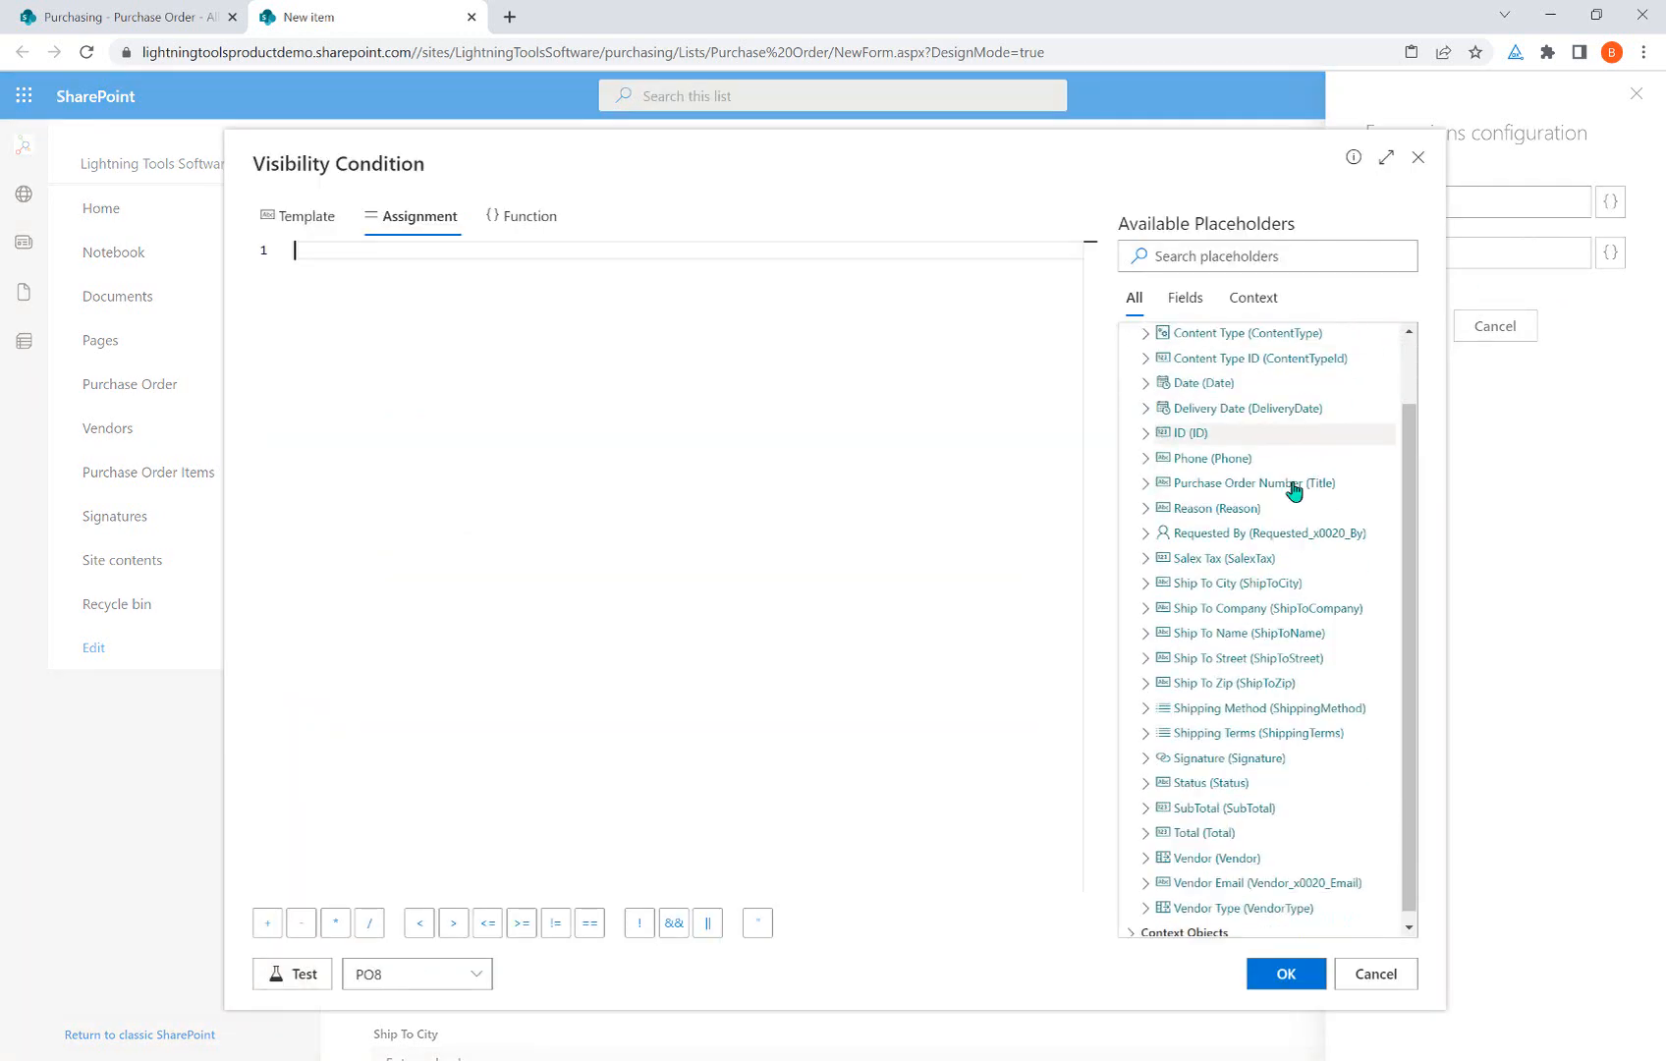
{"action": "scroll", "coordinate": [1207, 736], "scroll_direction": "down", "scroll_amount": 2}
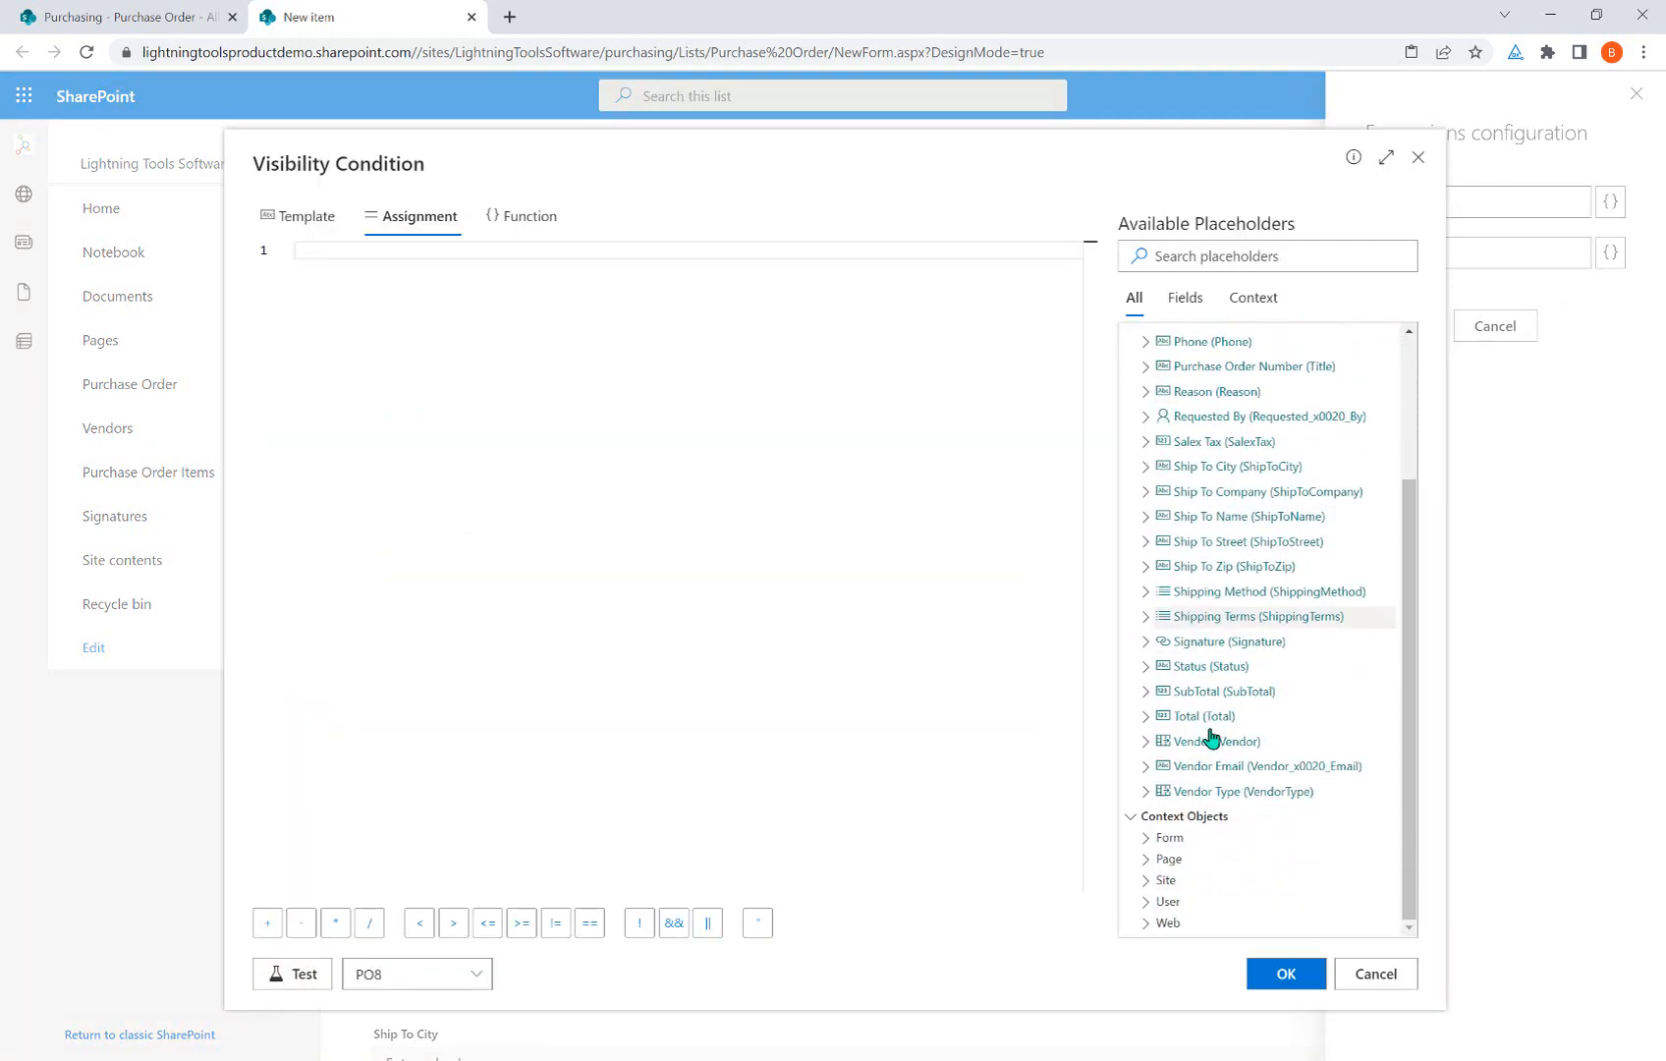
{"action": "left_click", "coordinate": [1179, 901]}
{"action": "scroll", "coordinate": [1212, 687], "scroll_direction": "down", "scroll_amount": 3}
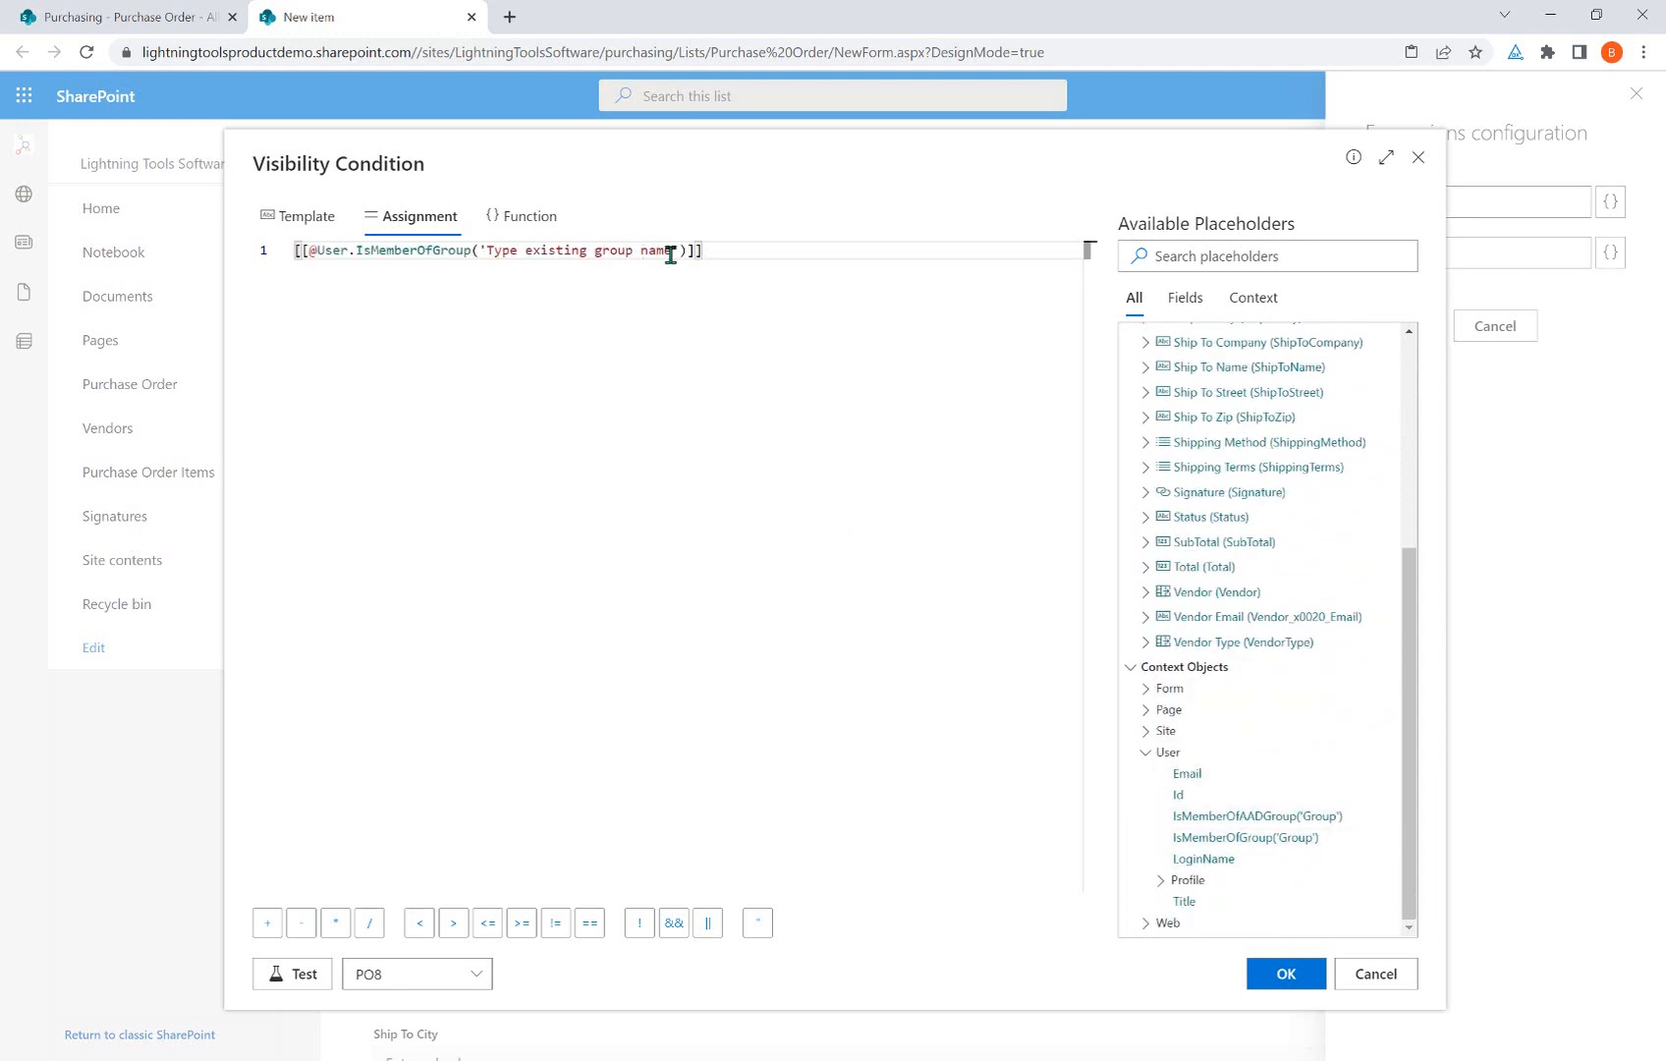
{"action": "left_click_drag", "start_coordinate": [679, 249], "coordinate": [486, 252]}
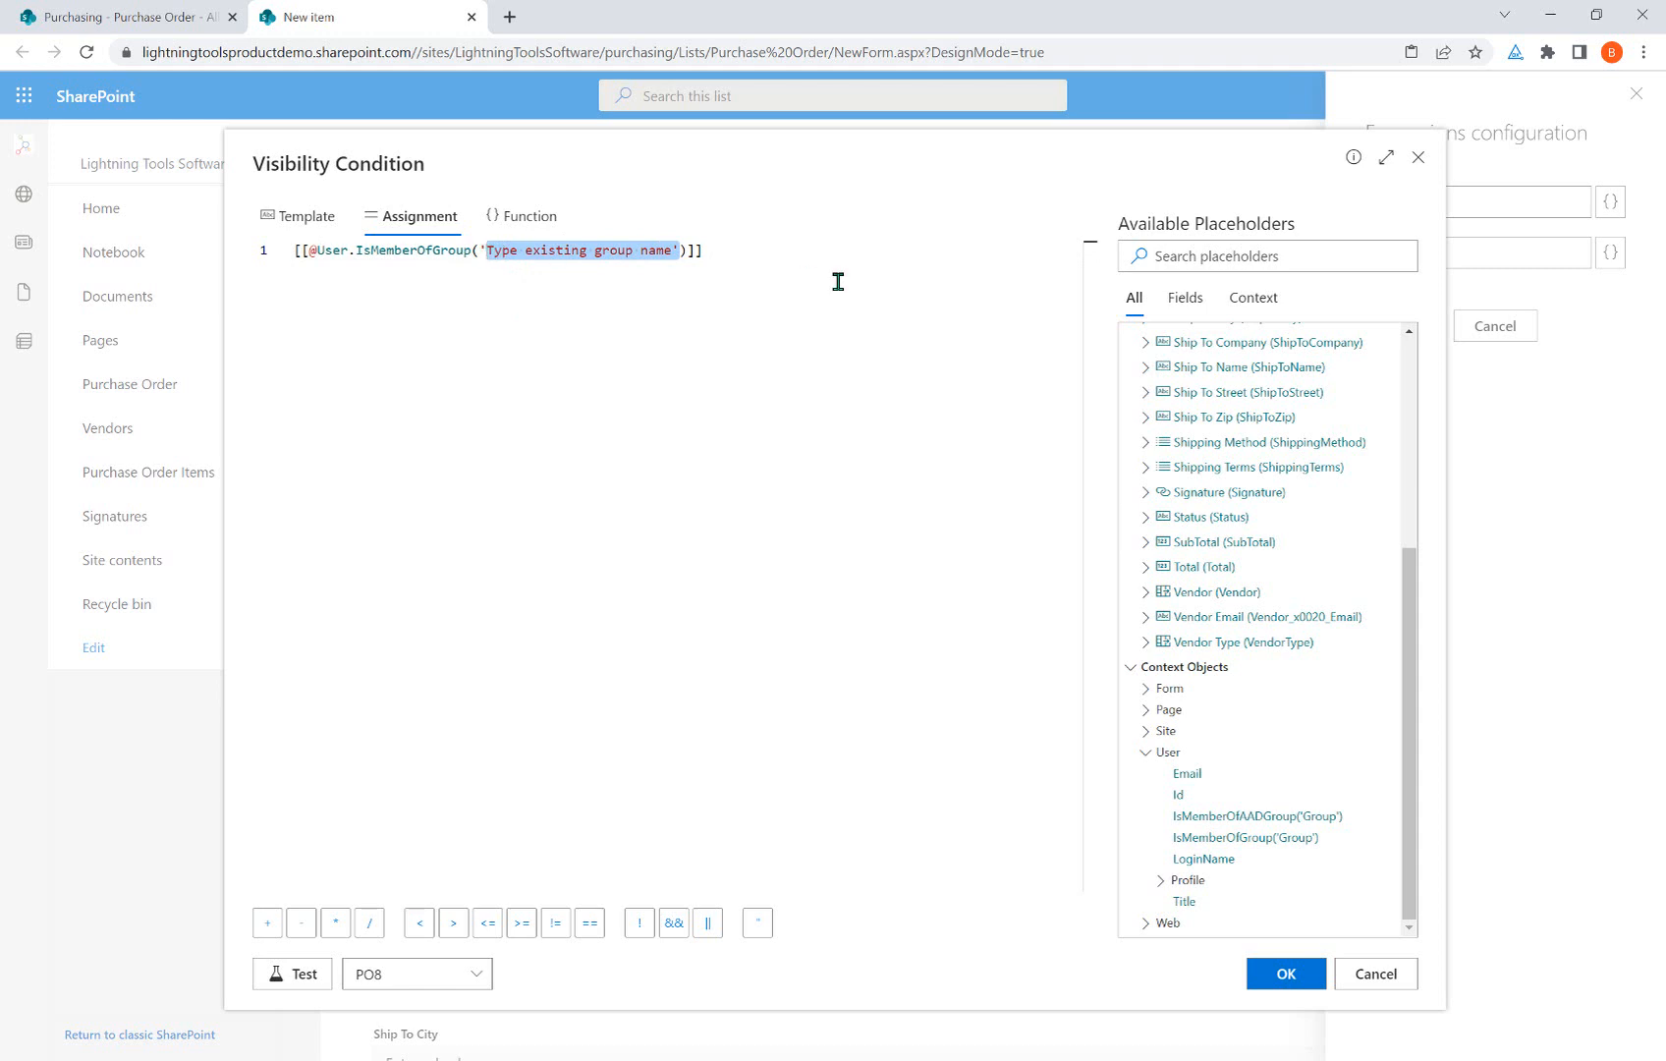
{"action": "key", "text": "Delete"}
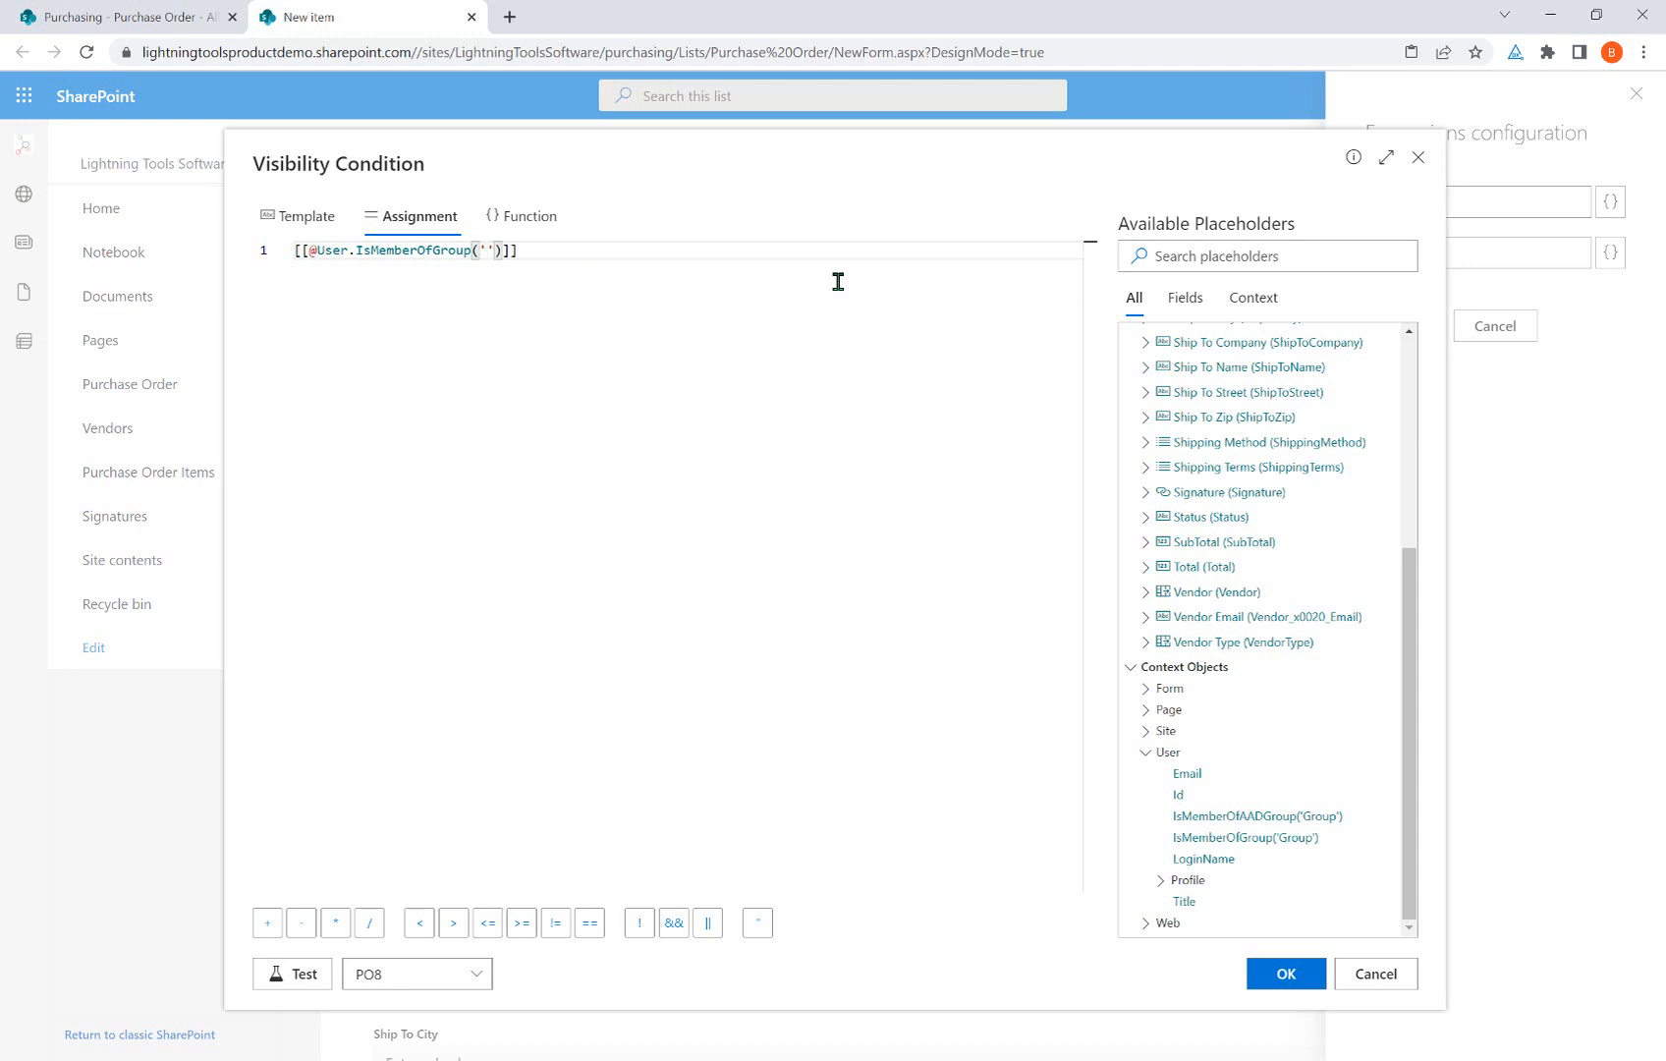
{"action": "type", "text": "Accoun"}
{"action": "type", "text": "tsP"}
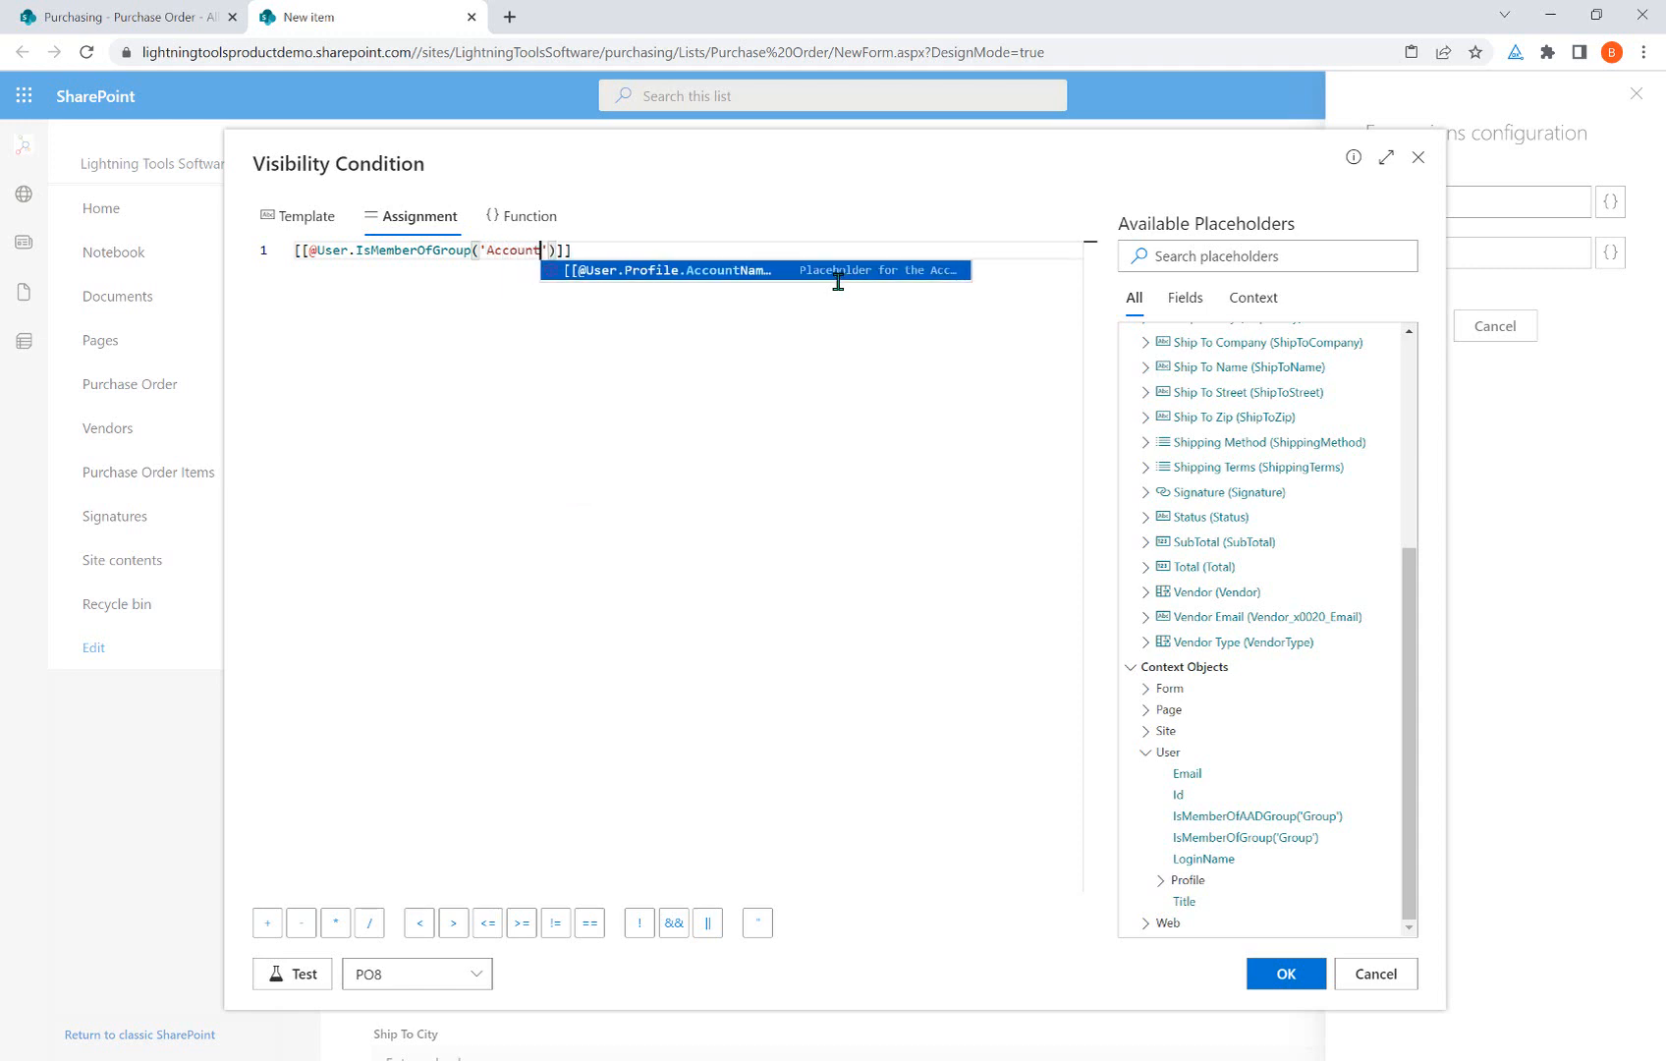
{"action": "type", "text": "ayable"}
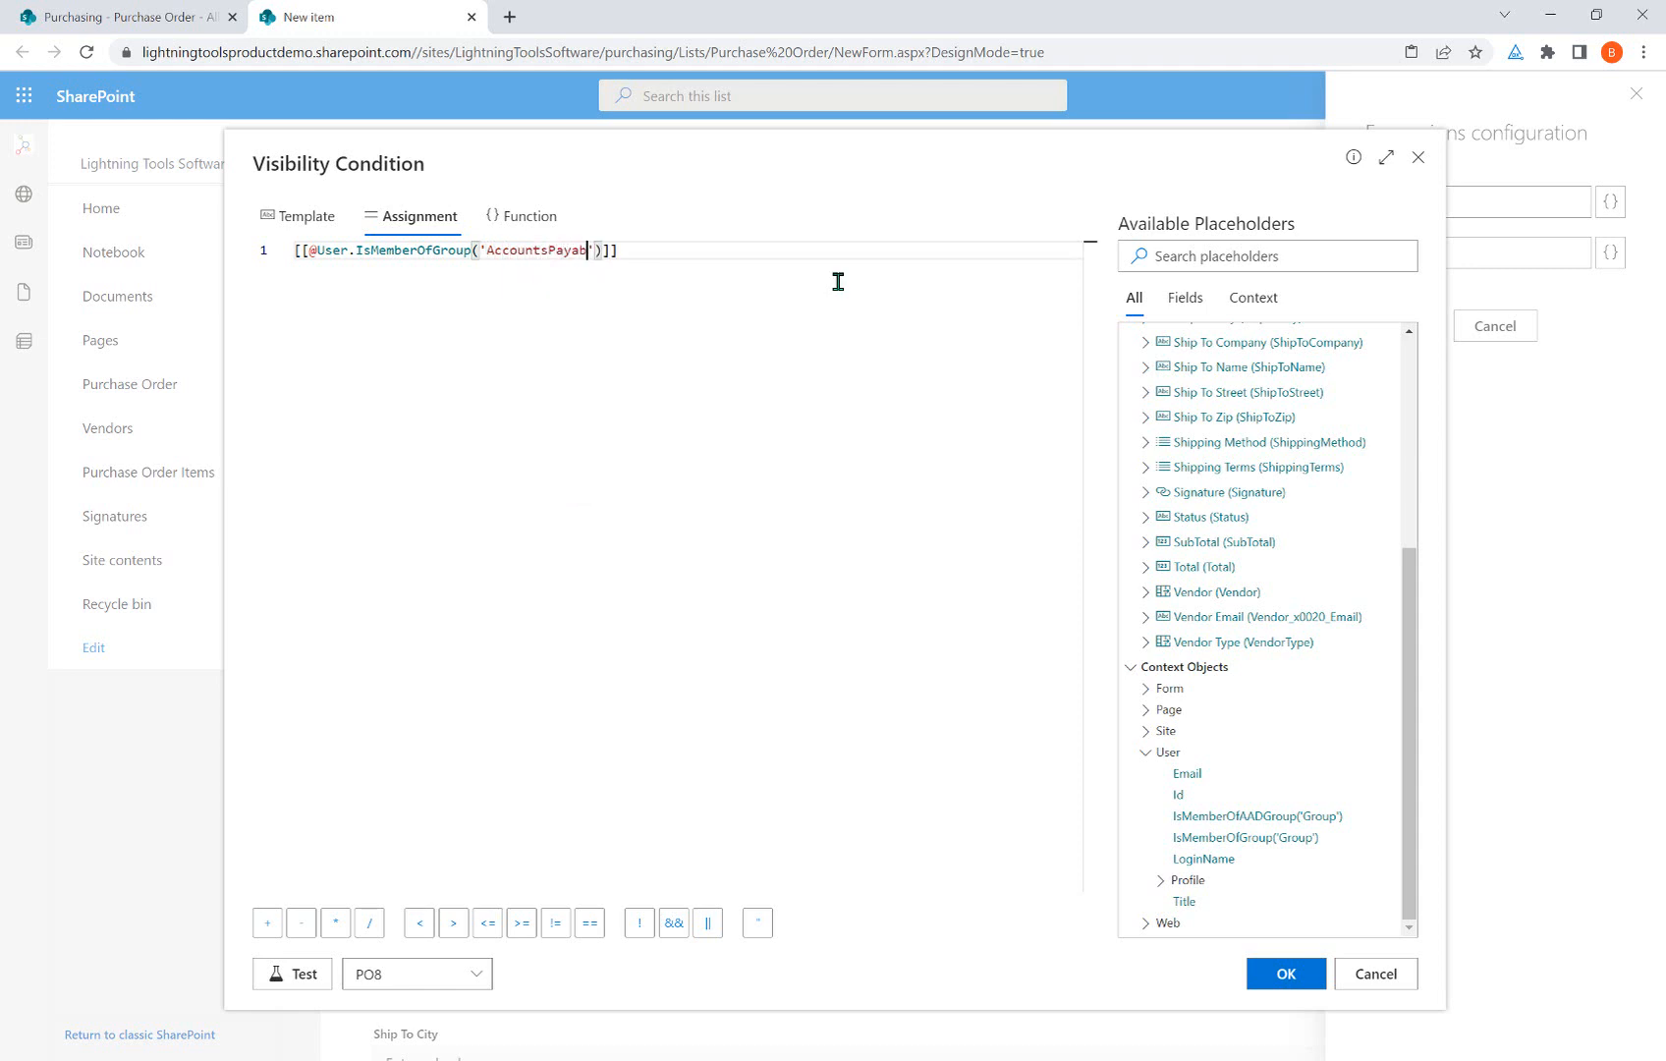
{"action": "left_click", "coordinate": [543, 270]}
{"action": "left_click", "coordinate": [1376, 975]}
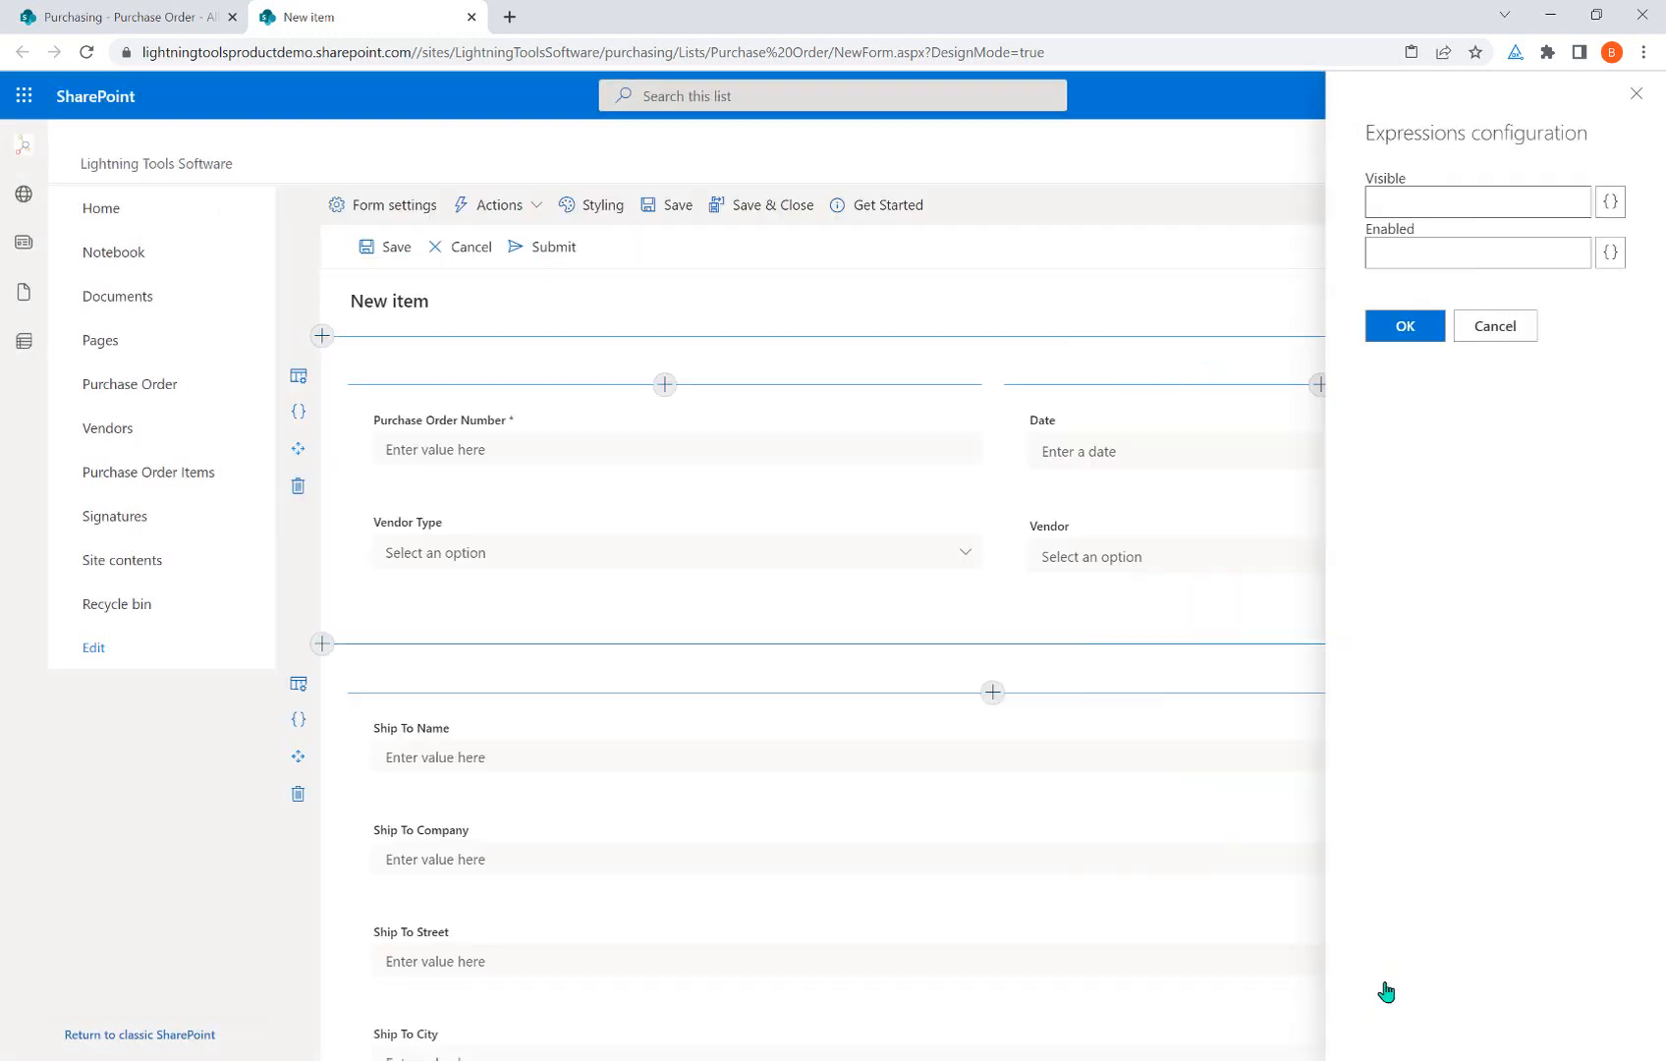
Cancel the row expressions and open the second row's add-element list, scrolled to Controls.
{"action": "left_click", "coordinate": [1494, 326]}
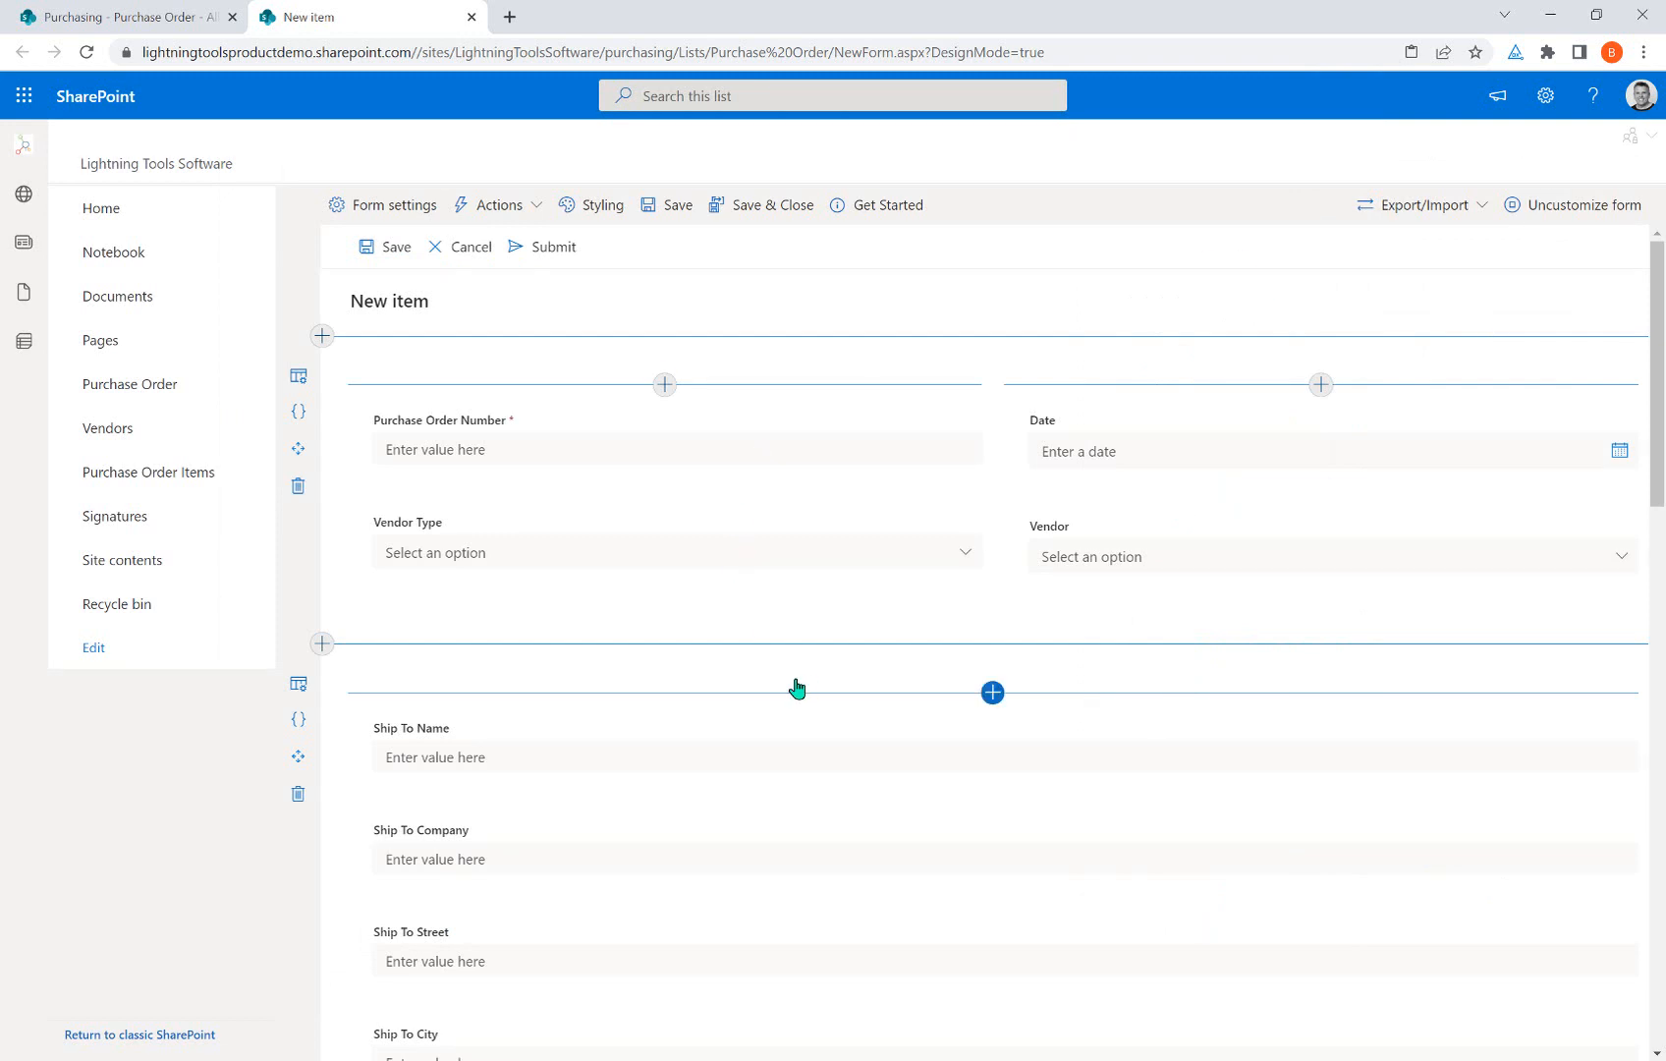
{"action": "scroll", "coordinate": [796, 687], "scroll_direction": "down", "scroll_amount": 6}
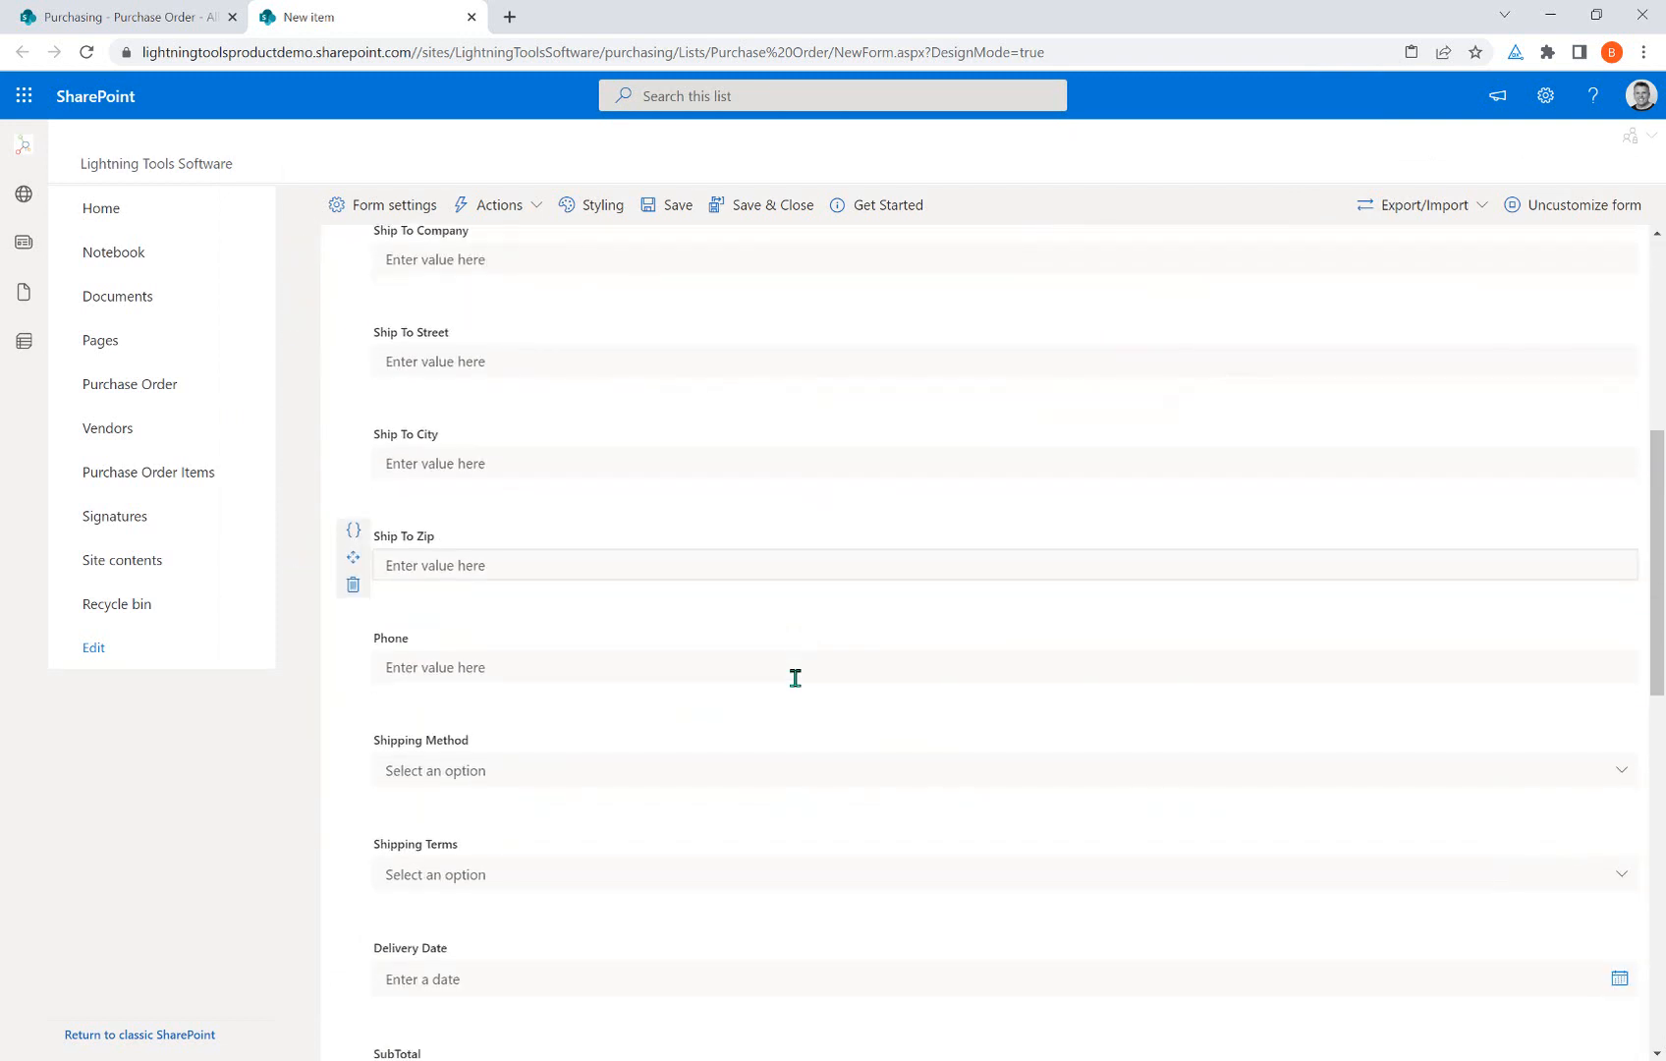
{"action": "scroll", "coordinate": [596, 694], "scroll_direction": "up", "scroll_amount": 6}
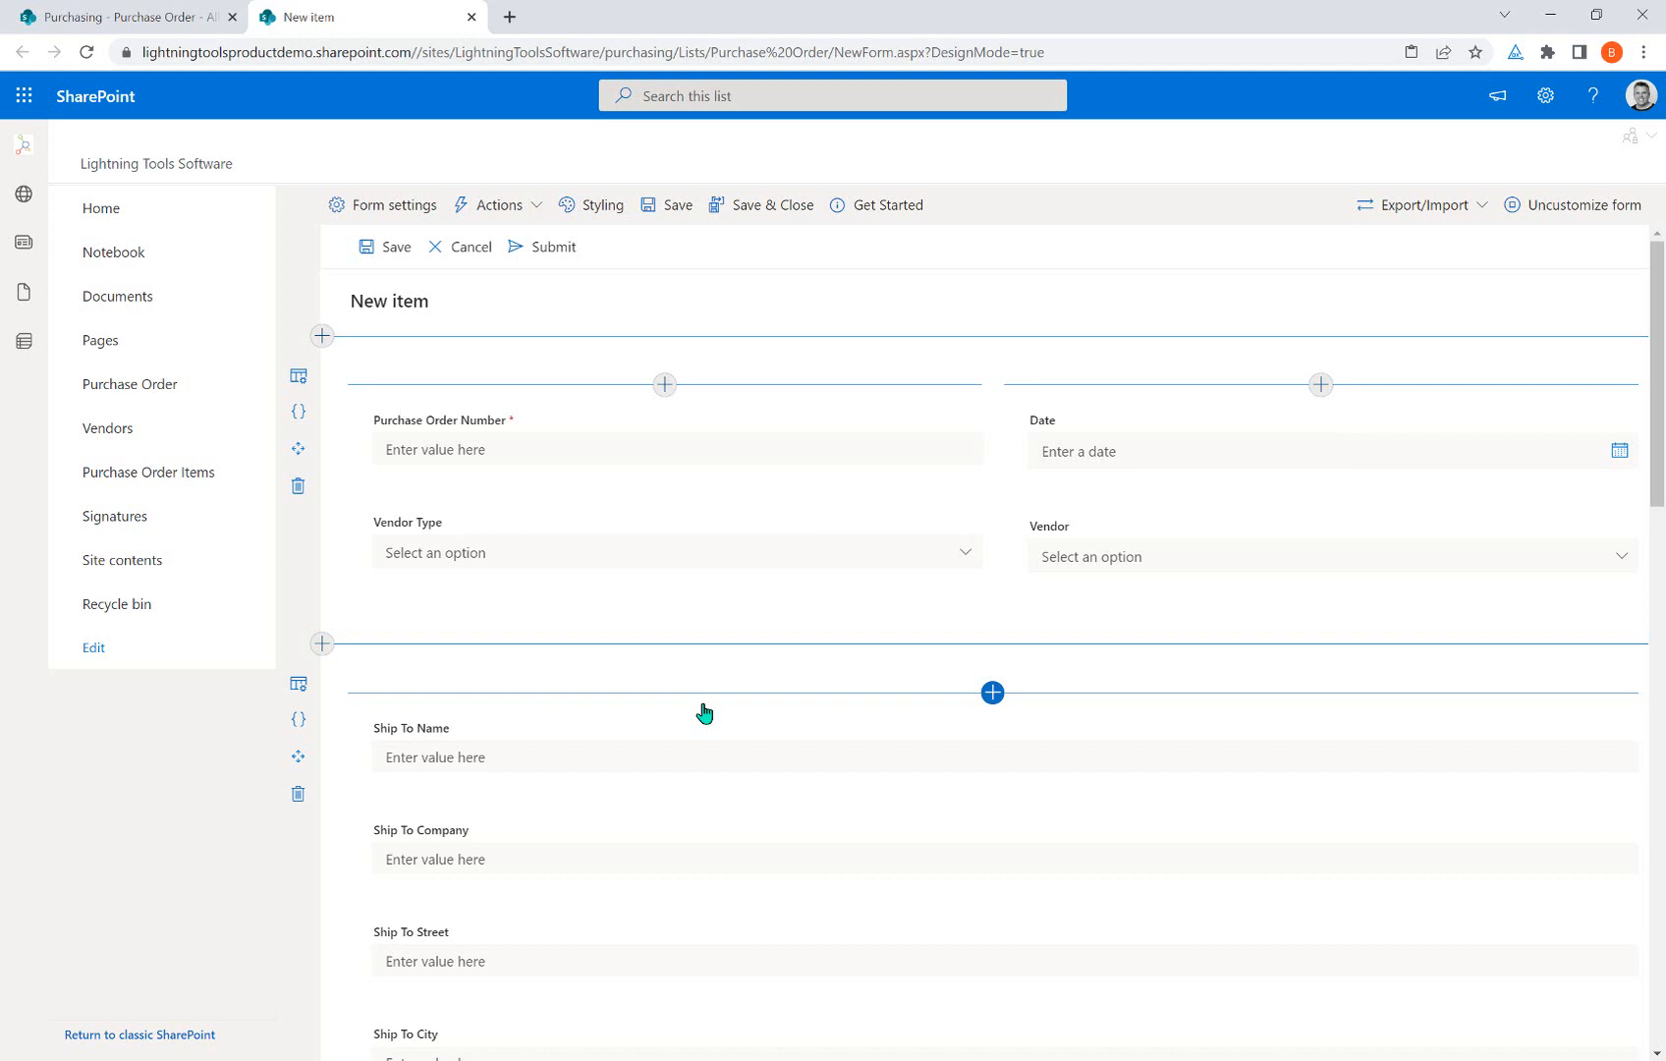
{"action": "left_click", "coordinate": [992, 693]}
{"action": "left_click_drag", "start_coordinate": [1148, 786], "coordinate": [1145, 951]}
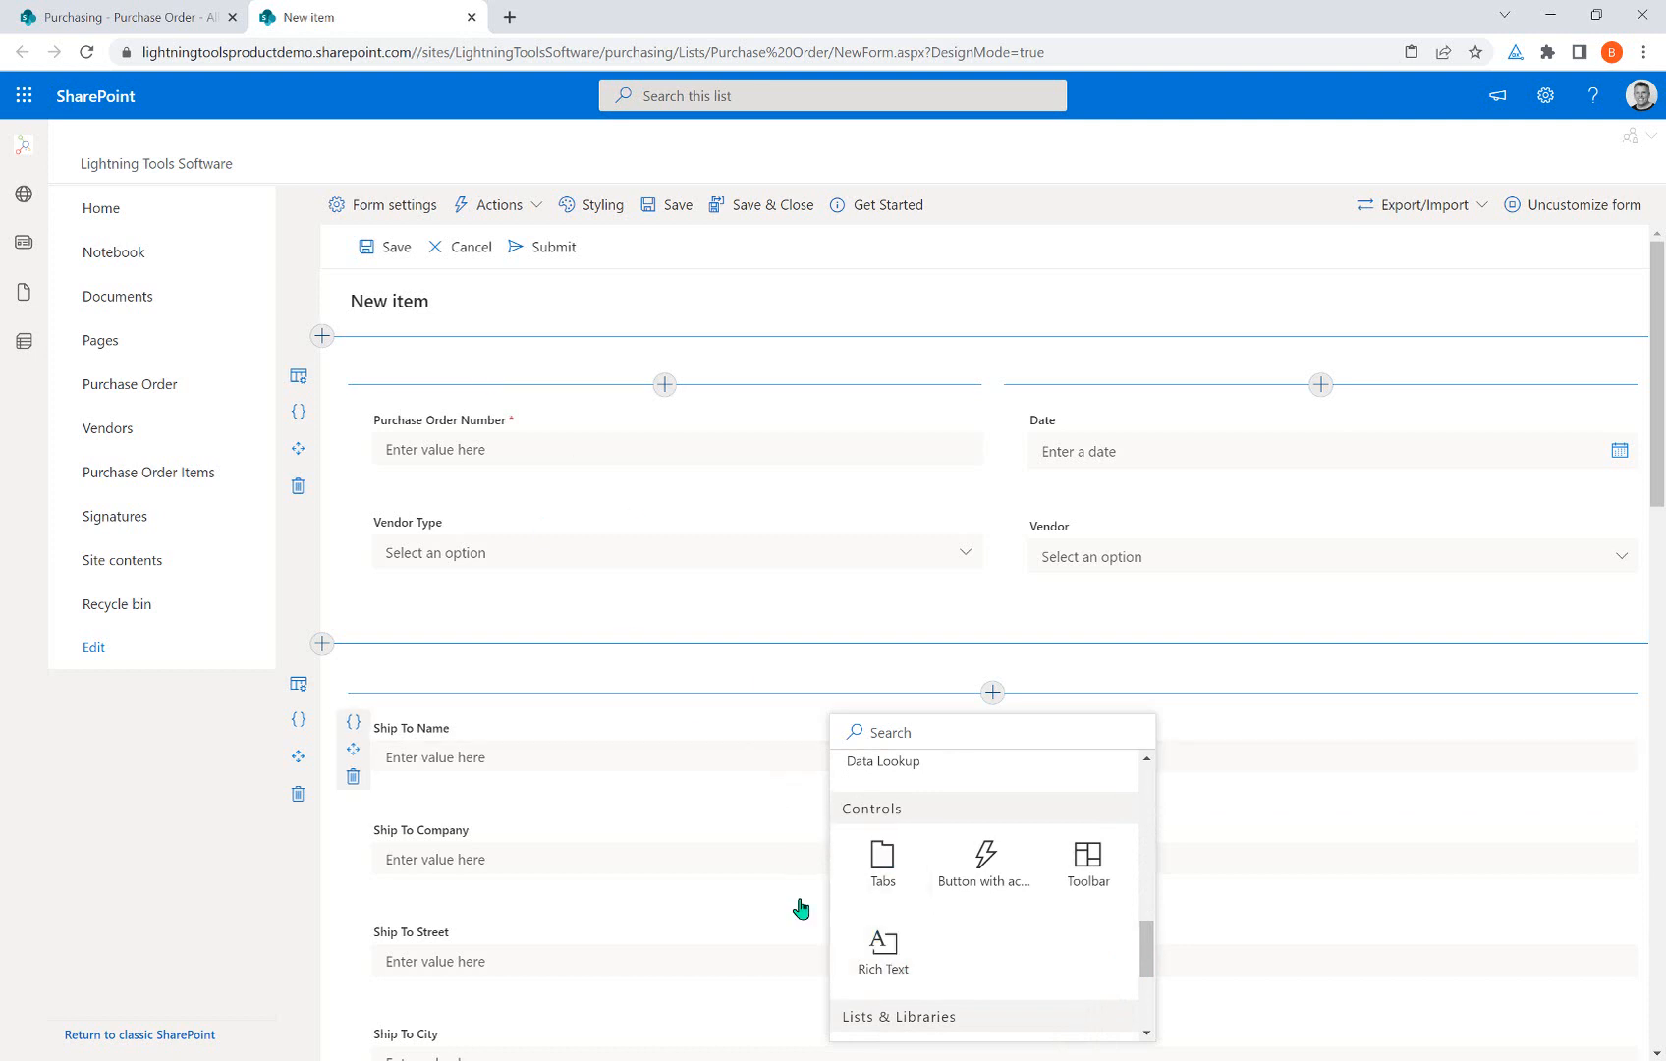